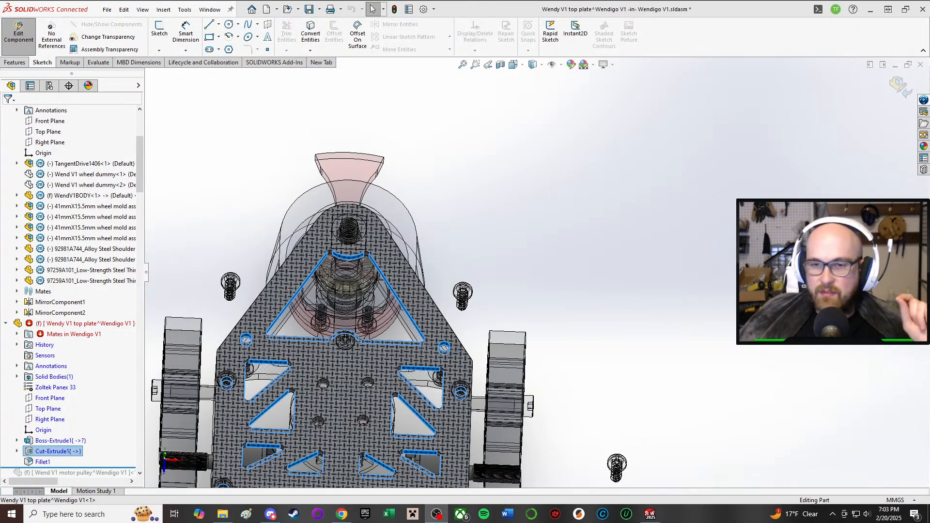
Step: Examine the top plate's front cutouts and screw holes, and return from part editing to the full assembly
left_click(599, 348)
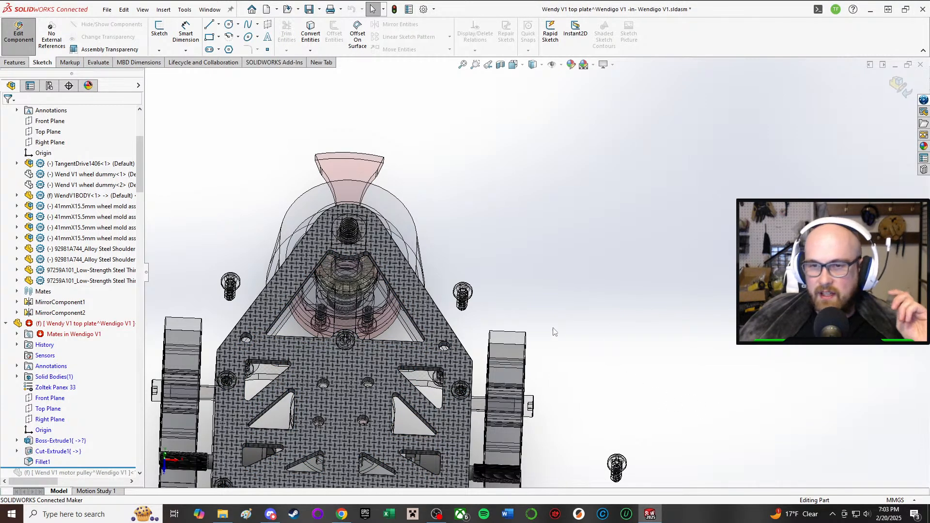
scroll(560, 330, "down", 2)
scroll(329, 326, "up", 3)
scroll(397, 304, "down", 2)
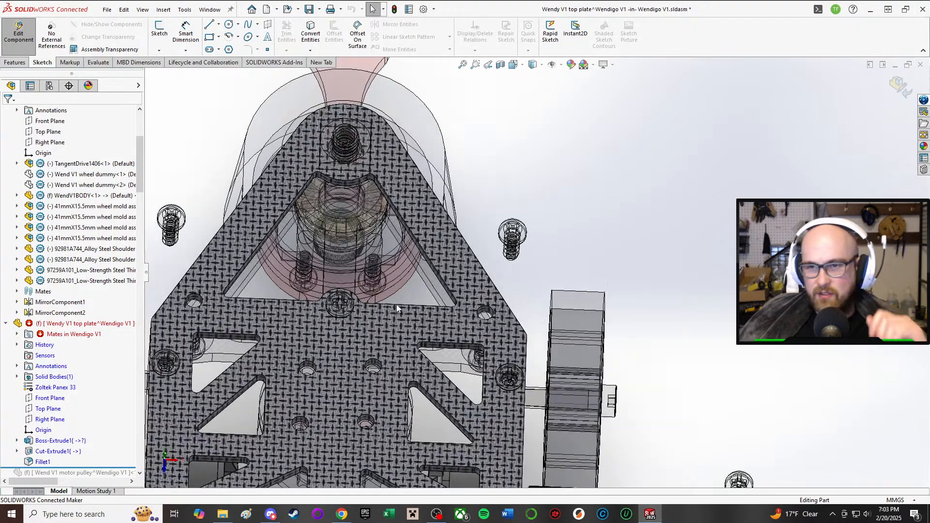
scroll(473, 252, "down", 5)
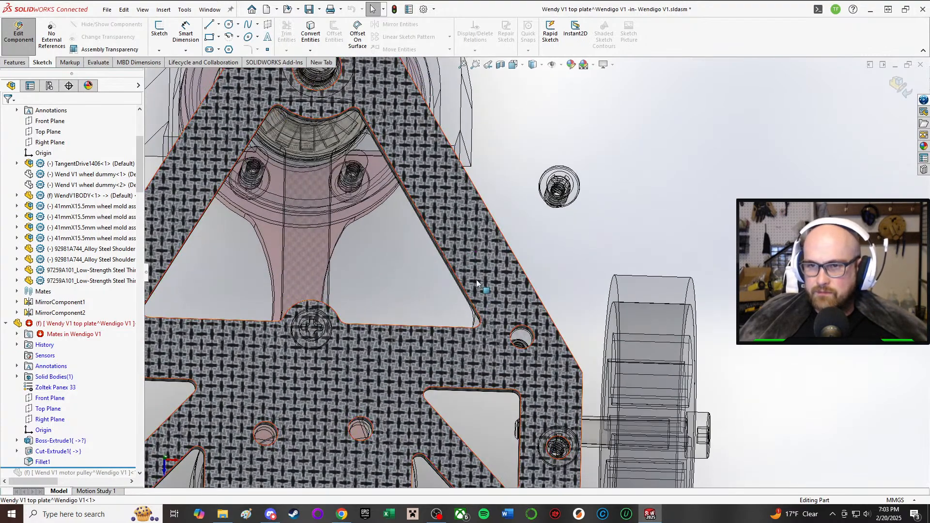
left_click(476, 278)
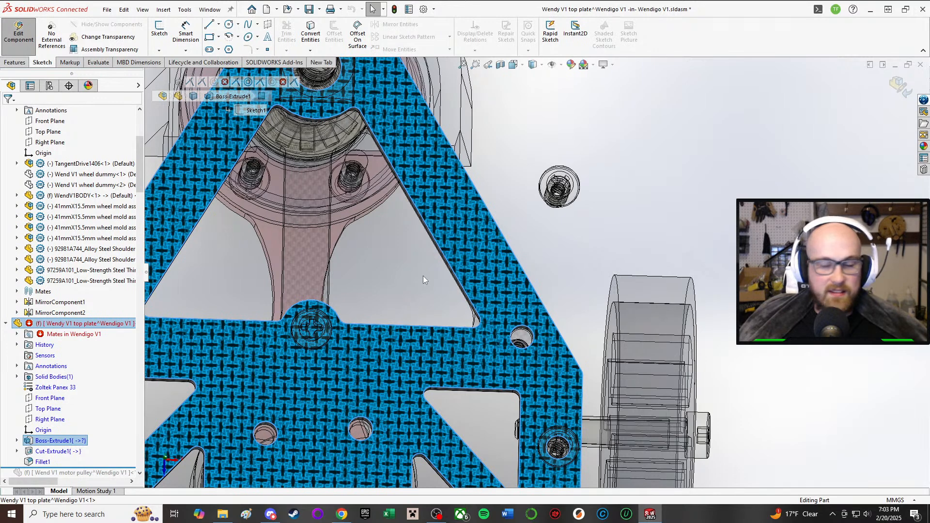
left_click(574, 238)
scroll(574, 238, "up", 1)
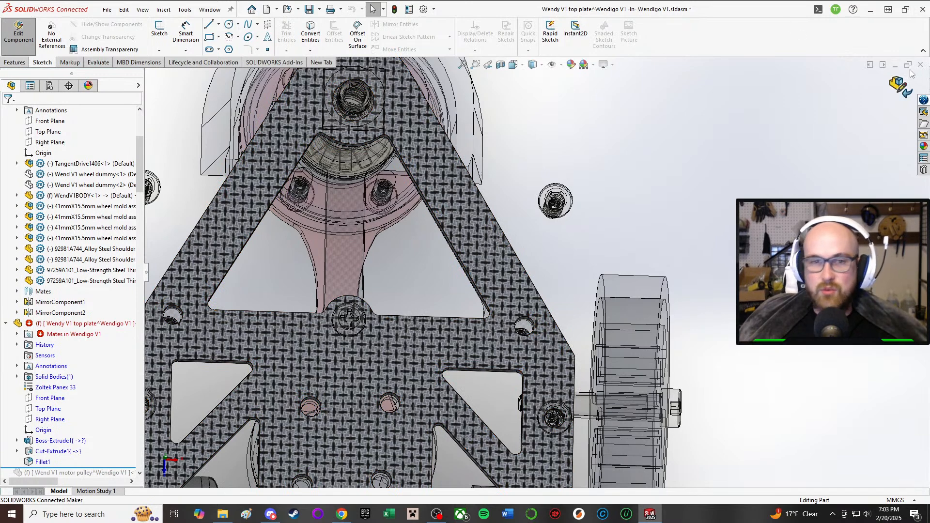
scroll(805, 97, "up", 1)
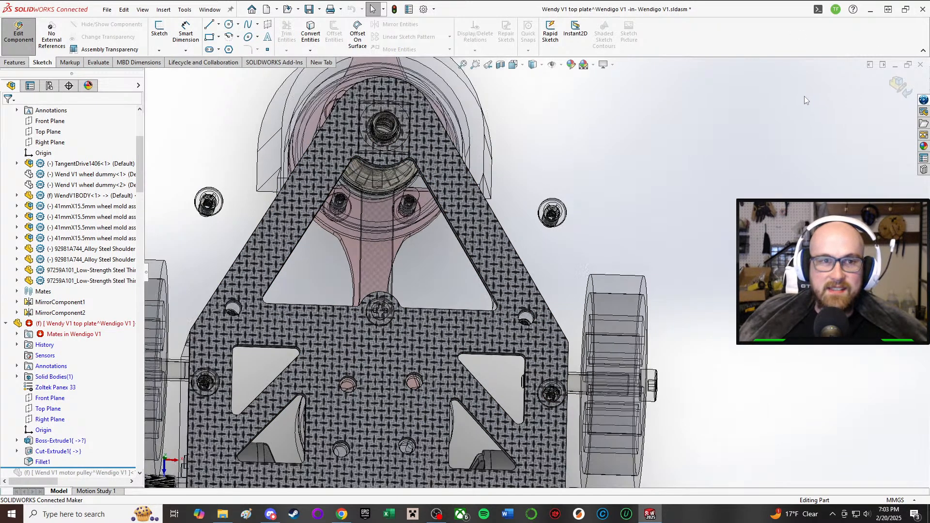
scroll(804, 89, "down", 2)
scroll(648, 106, "up", 2)
scroll(559, 165, "up", 2)
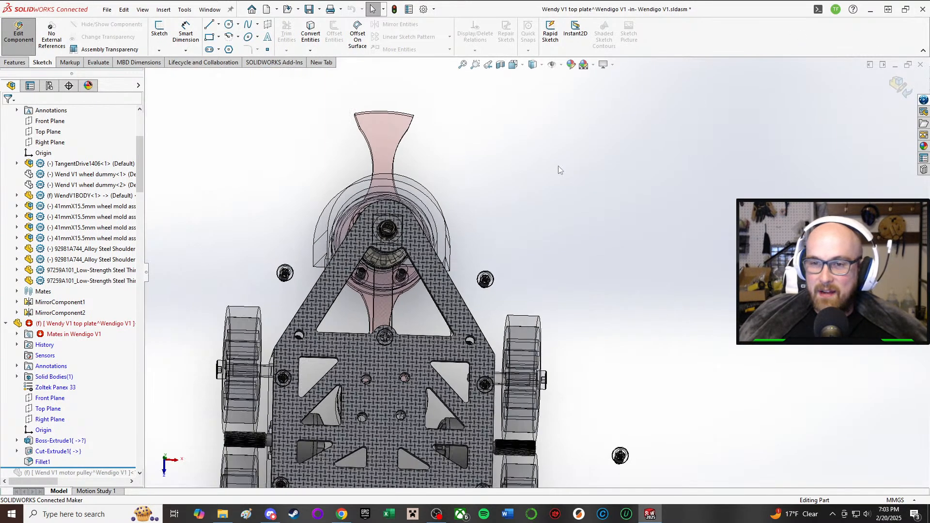
scroll(627, 387, "up", 1)
left_click(20, 26)
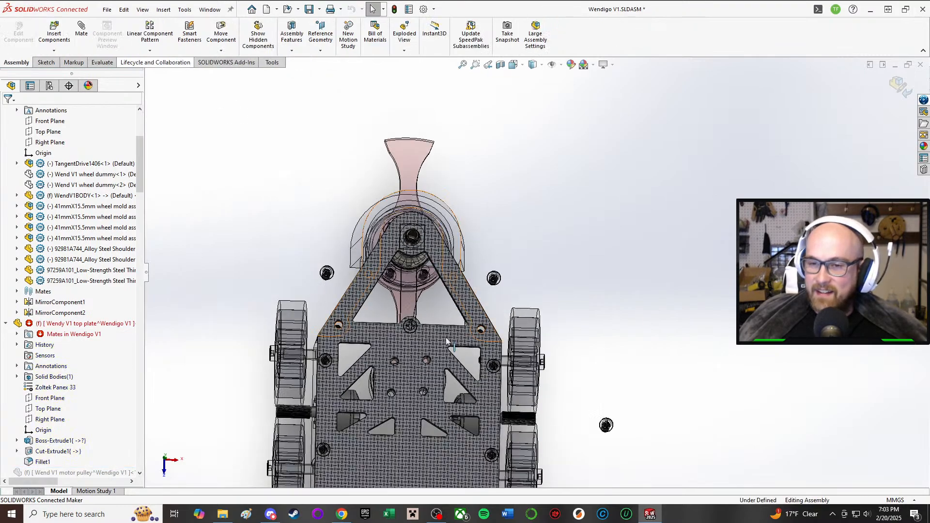
Step: Examine the front armor, the body side walls and the loose screws beside the angled front edges of the top plate
middle_click_drag(441, 278, 472, 282)
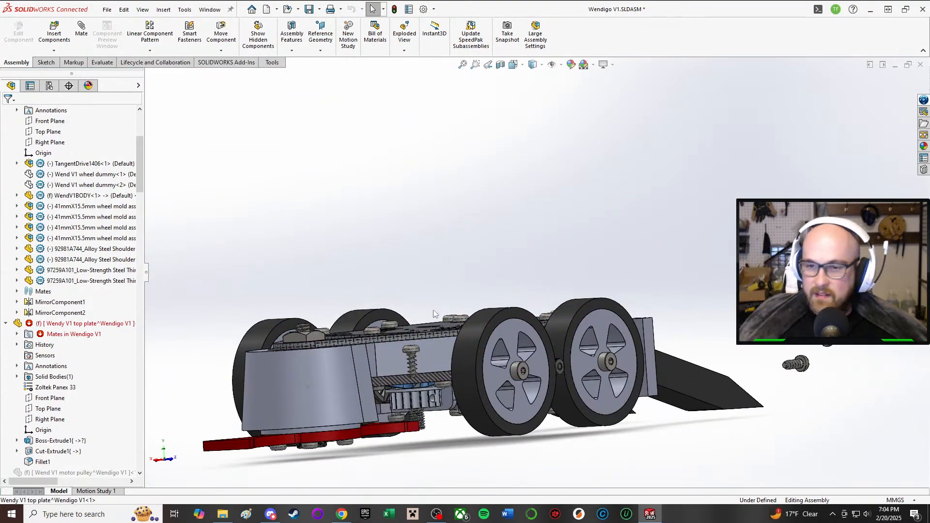
left_click(429, 345)
left_click(260, 379)
middle_click_drag(466, 318, 444, 395)
left_click(577, 380)
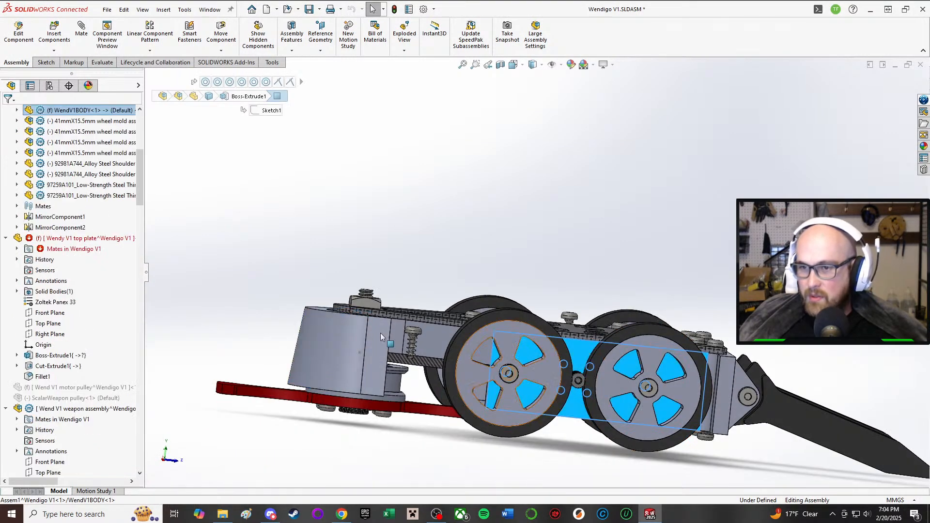
left_click(373, 346)
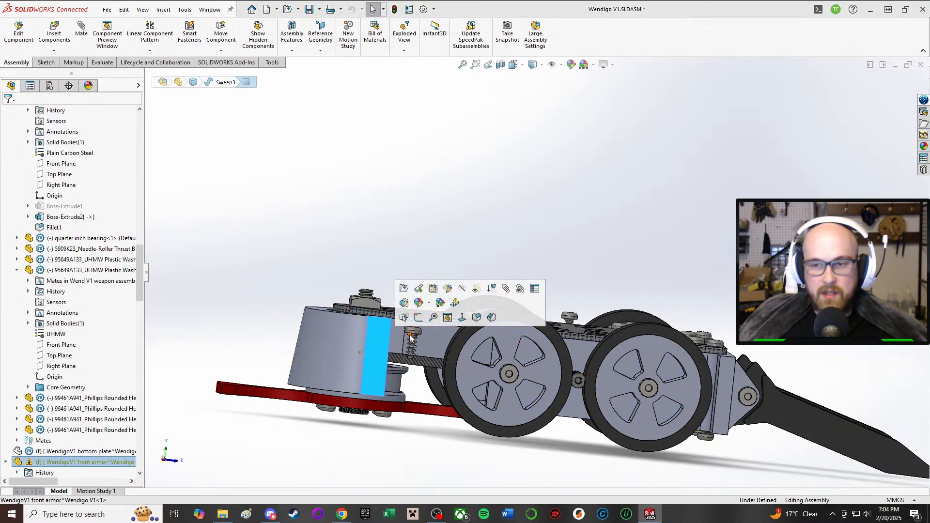
left_click(470, 473)
middle_click_drag(506, 339, 498, 402)
scroll(467, 363, "down", 3)
middle_click_drag(467, 363, 514, 237)
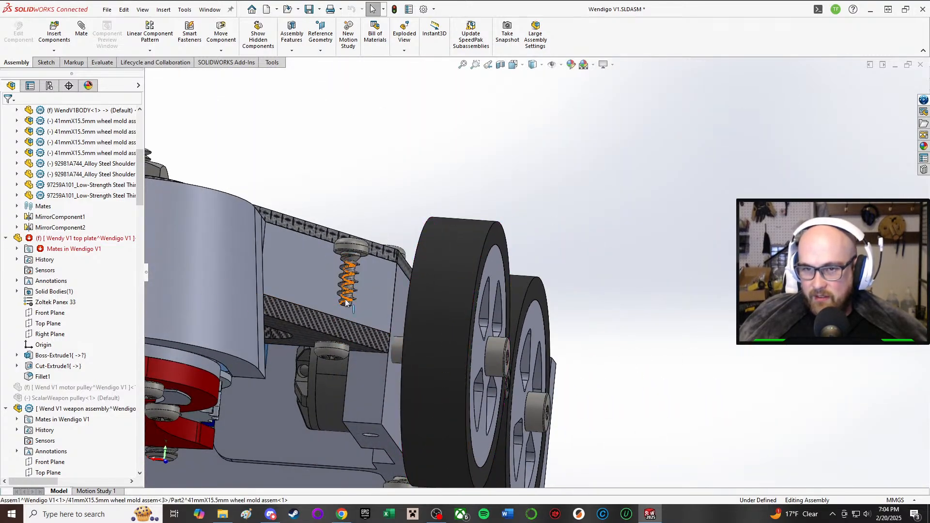
middle_click_drag(347, 271, 321, 312)
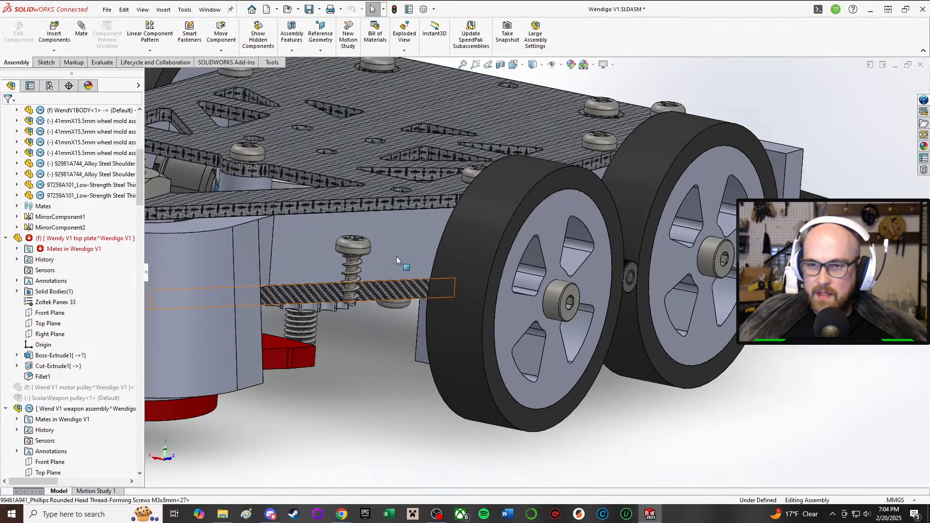
scroll(387, 238, "up", 3)
middle_click_drag(387, 237, 381, 305)
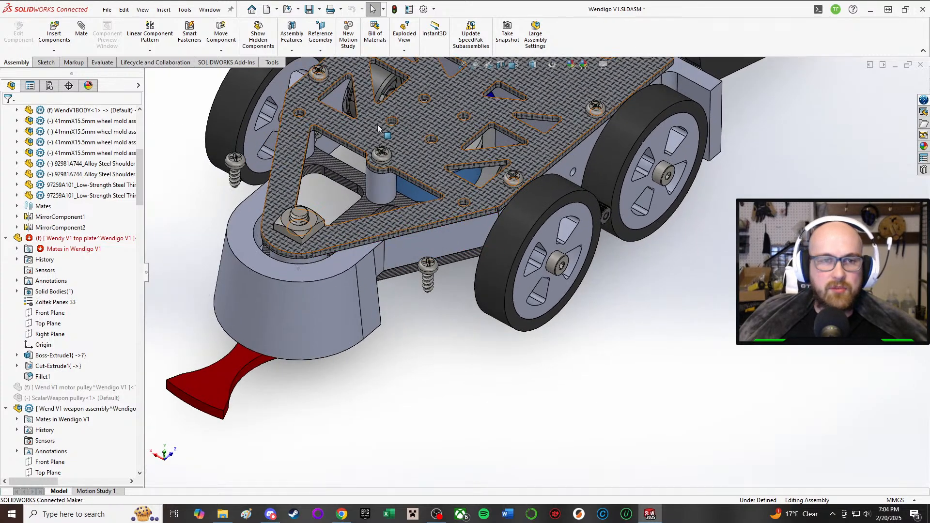
scroll(412, 144, "up", 1)
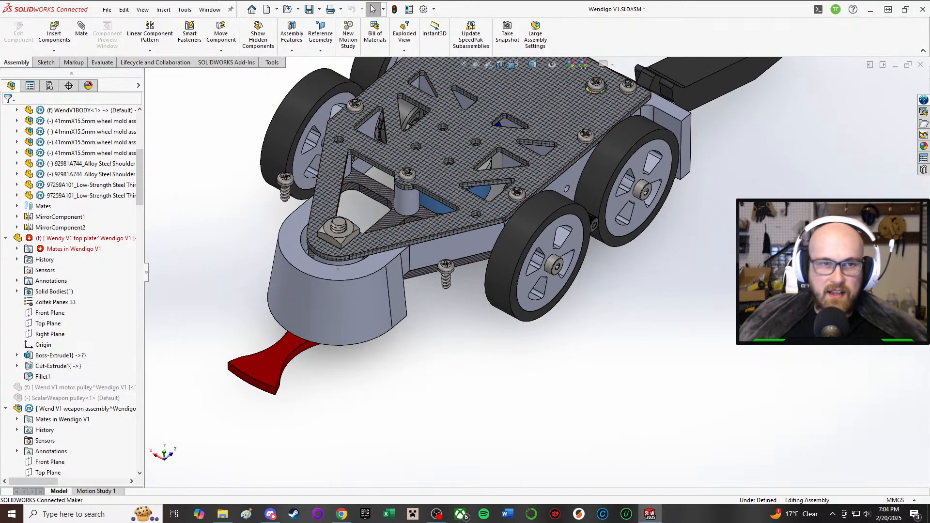
scroll(359, 176, "up", 2)
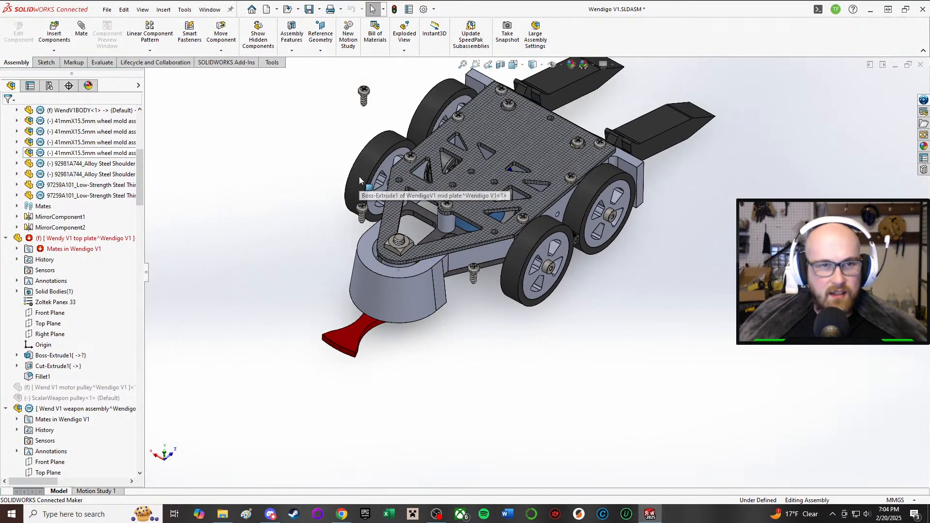
scroll(359, 176, "down", 2)
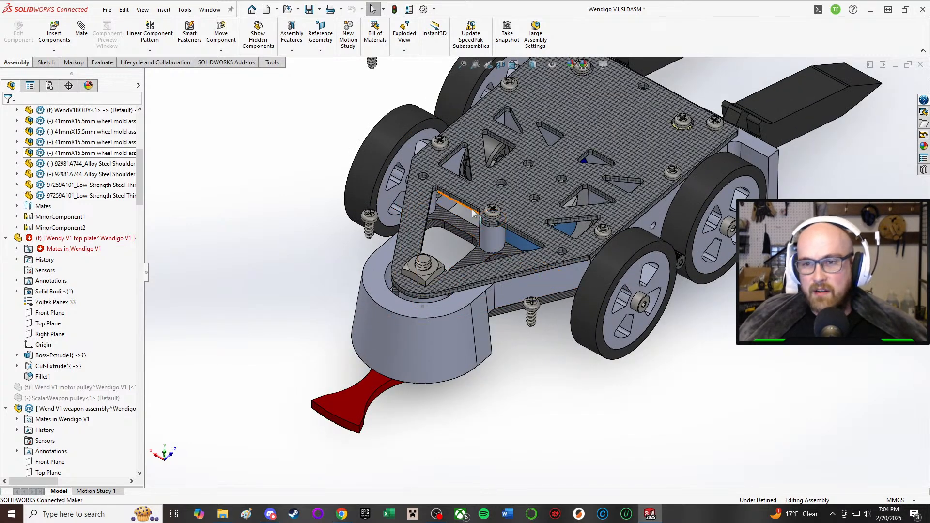
Step: Edit the top plate in the context of the assembly and open the sketch of its Cut-Extrude1 feature
scroll(455, 206, "down", 2)
left_click(433, 196)
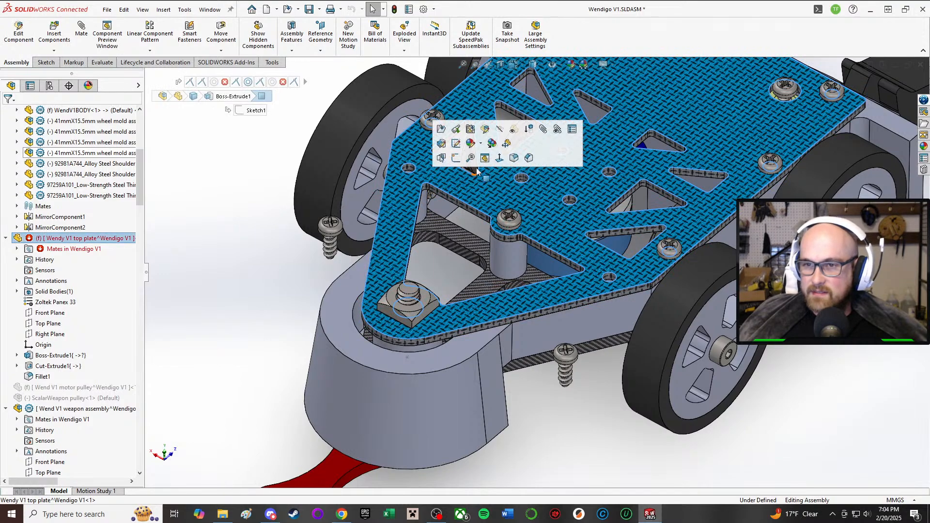
left_click(484, 128)
left_click(54, 366)
middle_click_drag(278, 240, 259, 298)
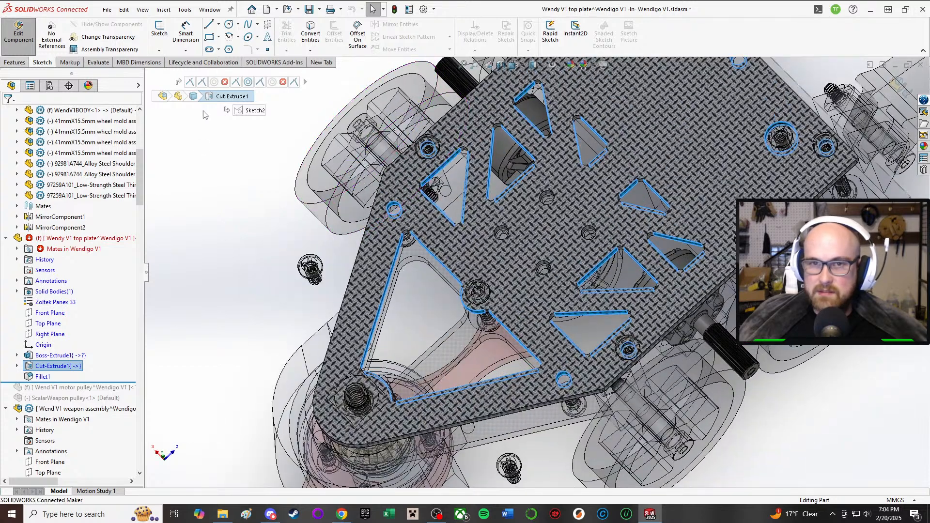
right_click(56, 369)
left_click(83, 293)
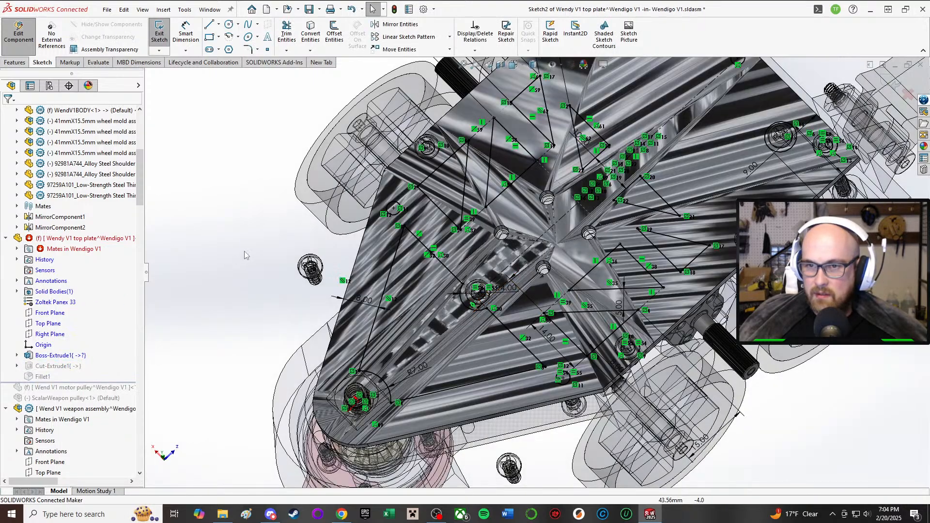
Step: Delete the two screw hole circles at the shoulder corners of the top plate from the cut sketch
middle_click_drag(246, 255, 194, 227)
scroll(341, 278, "up", 1)
scroll(361, 266, "down", 2)
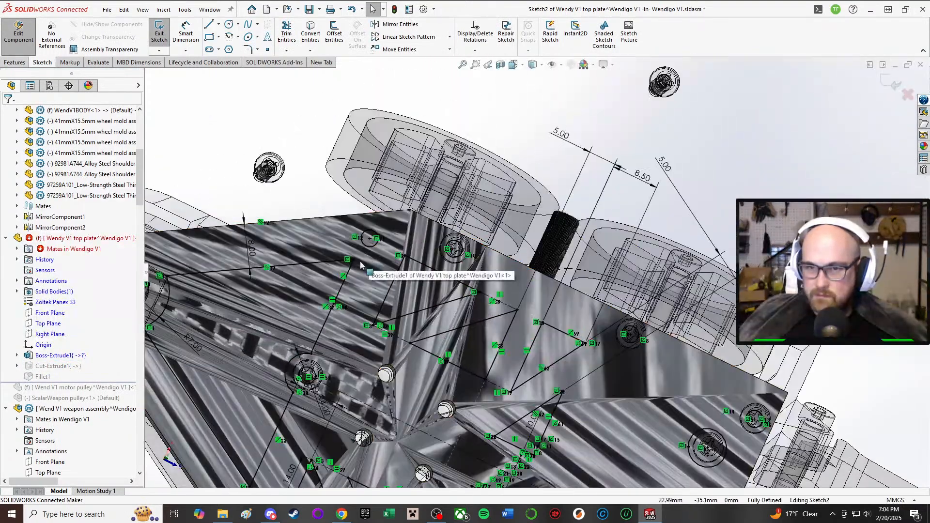
left_click(365, 247)
key("Delete")
scroll(361, 272, "up", 2)
scroll(329, 371, "down", 2)
left_click(419, 457)
key("Delete")
Step: Sketch a circle of about 5.5 mm radius centred on the underlying screw hole along one angled front edge of the plate
mouse_move(405, 450)
middle_mouse_down()
mouse_move(407, 383)
mouse_move(433, 359)
mouse_move(355, 307)
mouse_move(405, 313)
middle_mouse_up()
left_click(238, 24)
left_click(247, 36)
middle_click_drag(319, 237, 440, 206)
scroll(420, 385, "down", 3)
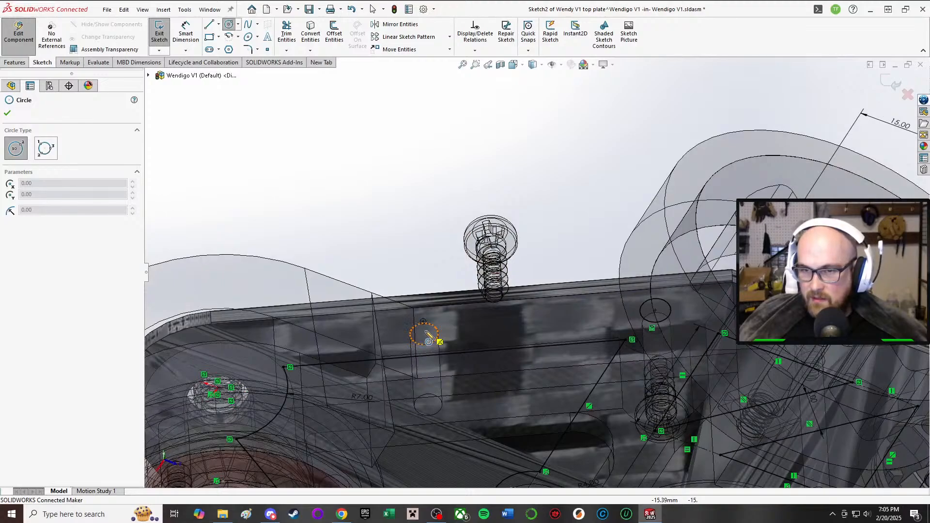
left_click(426, 331)
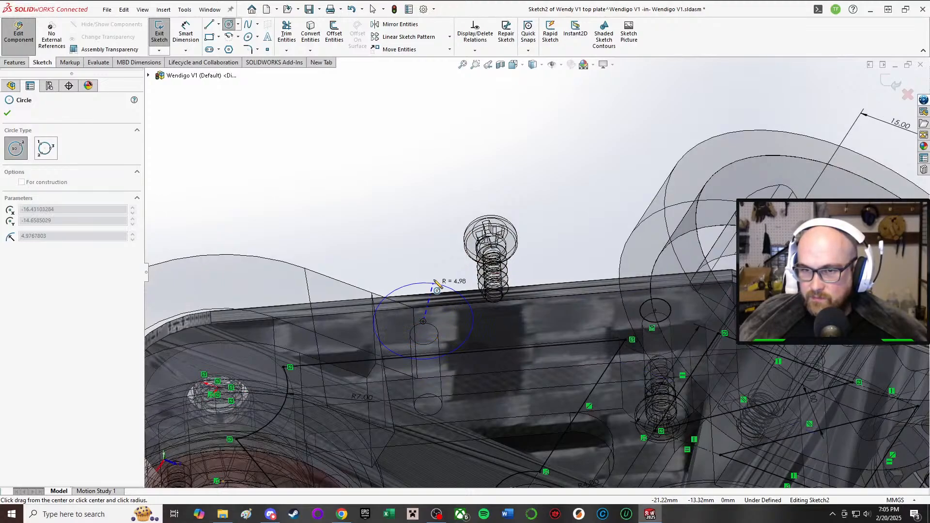
left_click(477, 339)
Step: Sketch a second circle of about 9.1 mm radius centred on the matching screw hole along the opposite angled front edge
scroll(460, 409, "up", 3)
scroll(456, 401, "up", 3)
scroll(465, 389, "down", 3)
middle_click_drag(466, 389, 477, 264)
scroll(484, 281, "down", 2)
scroll(489, 289, "down", 1)
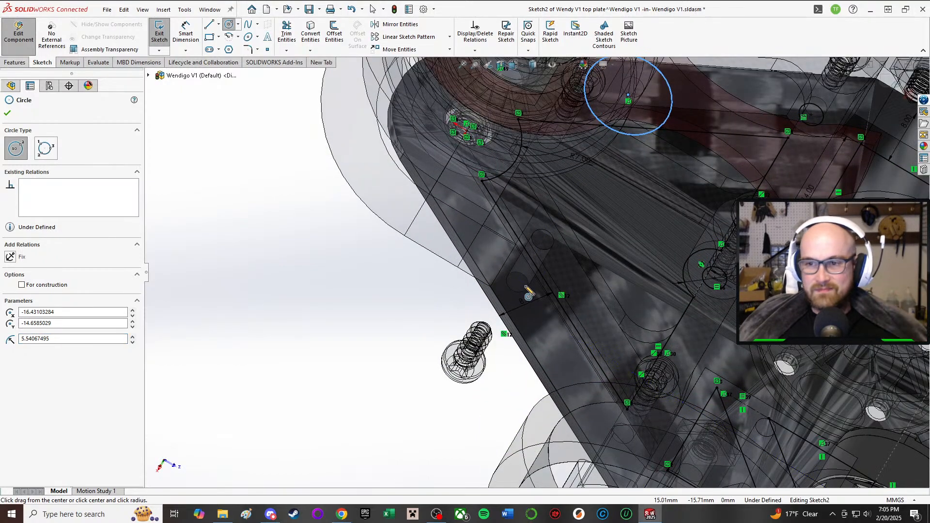
mouse_move(516, 279)
middle_mouse_down()
mouse_move(500, 335)
mouse_move(514, 330)
mouse_move(503, 272)
mouse_move(514, 199)
middle_mouse_up()
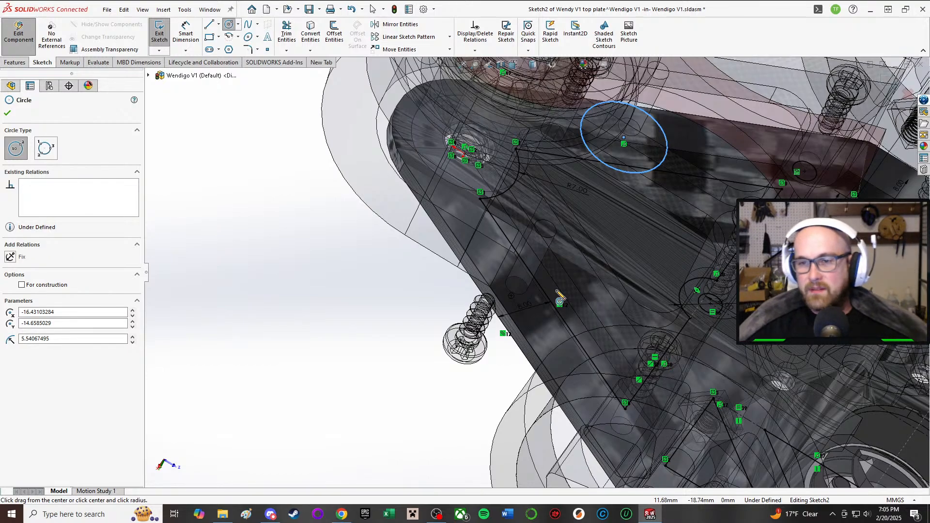
mouse_move(519, 288)
middle_mouse_down()
mouse_move(539, 246)
mouse_move(515, 301)
middle_mouse_up()
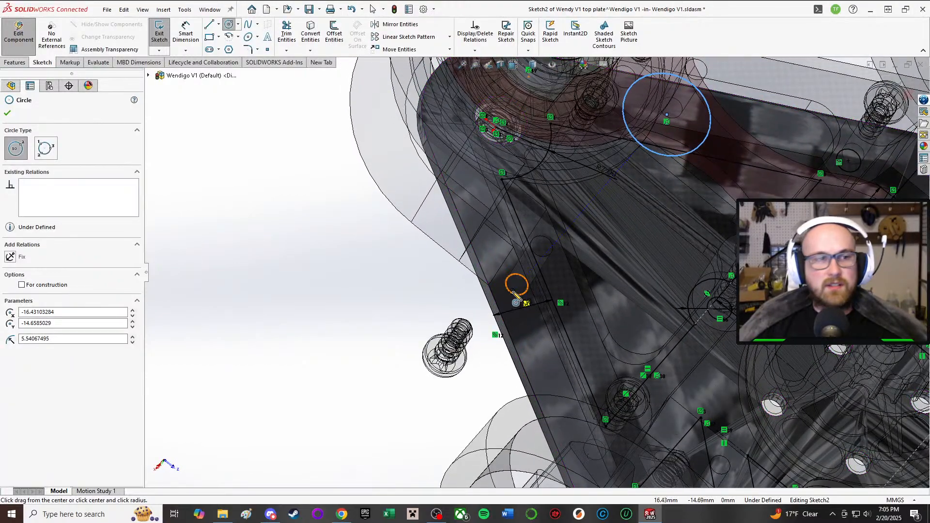
left_click(515, 295)
left_click(441, 284)
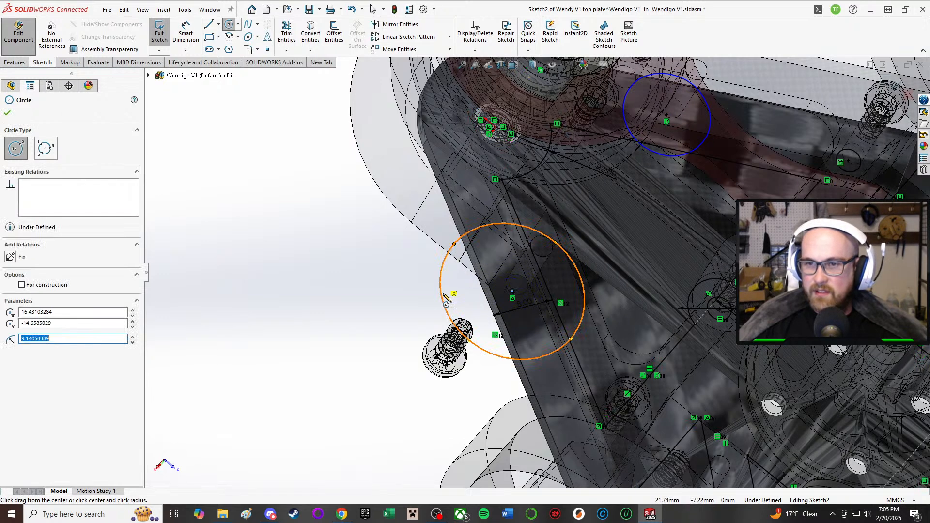
Step: Add an Equal relation between the two new circles and an existing screw hole circle in the sketch
left_click(6, 116)
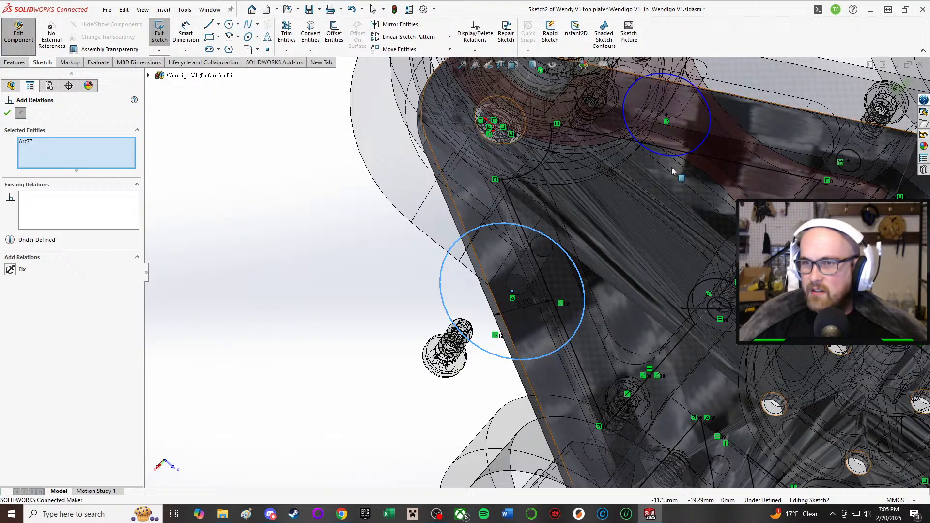
left_click(663, 157)
scroll(626, 304, "up", 5)
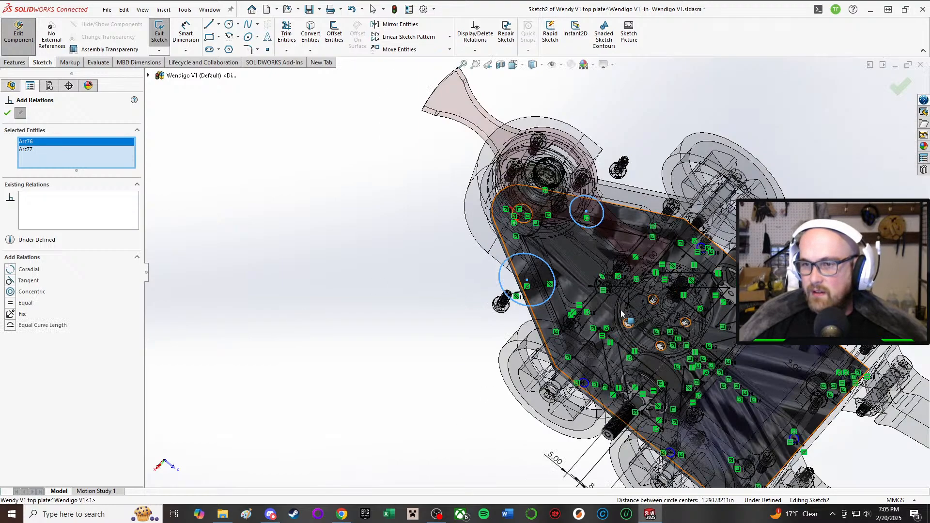
scroll(625, 303, "down", 5)
scroll(552, 370, "up", 2)
scroll(717, 192, "up", 1)
scroll(716, 192, "down", 1)
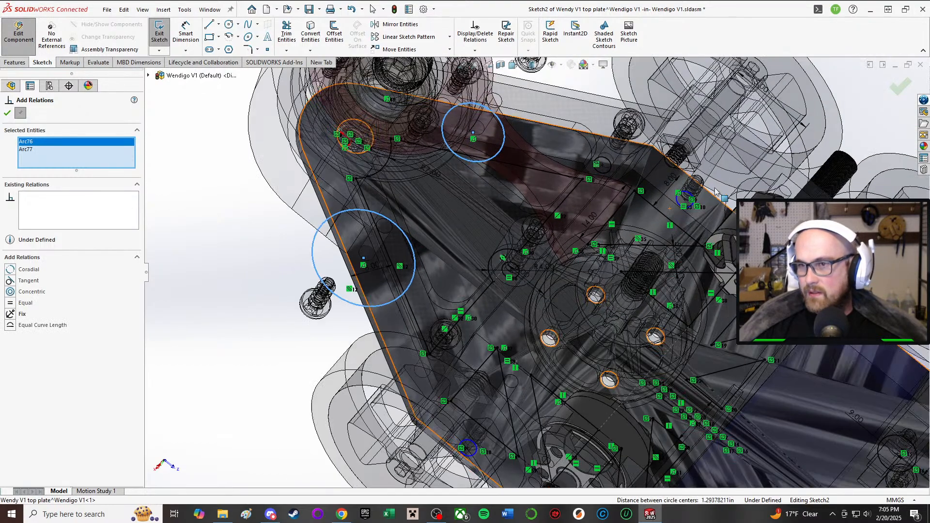
scroll(712, 189, "down", 2)
left_click(692, 183)
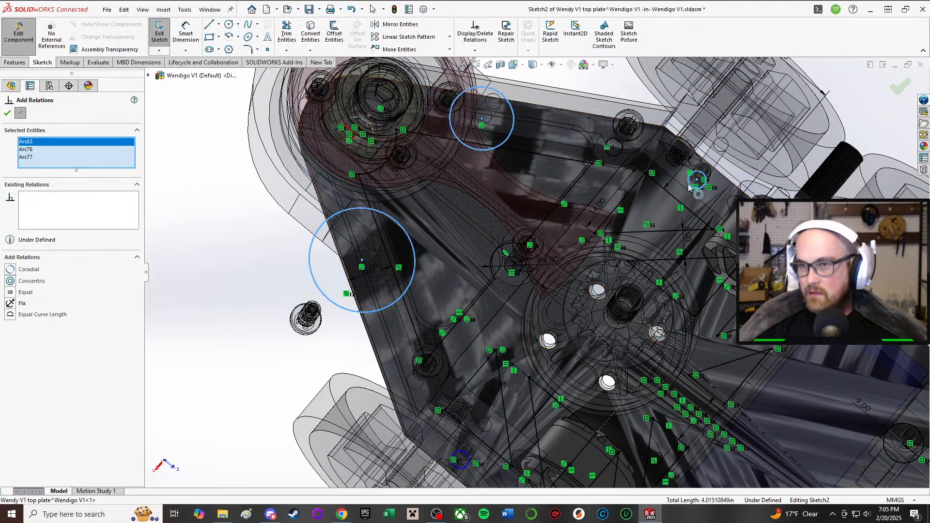
left_click(11, 292)
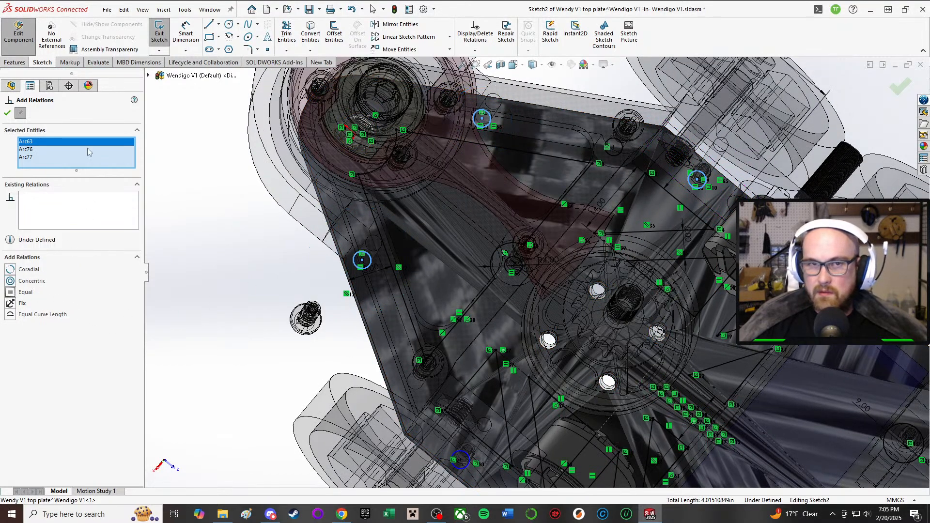
left_click(7, 113)
Step: Exit the cut sketch to rebuild the top plate and check its front area
middle_click_drag(259, 311, 246, 294)
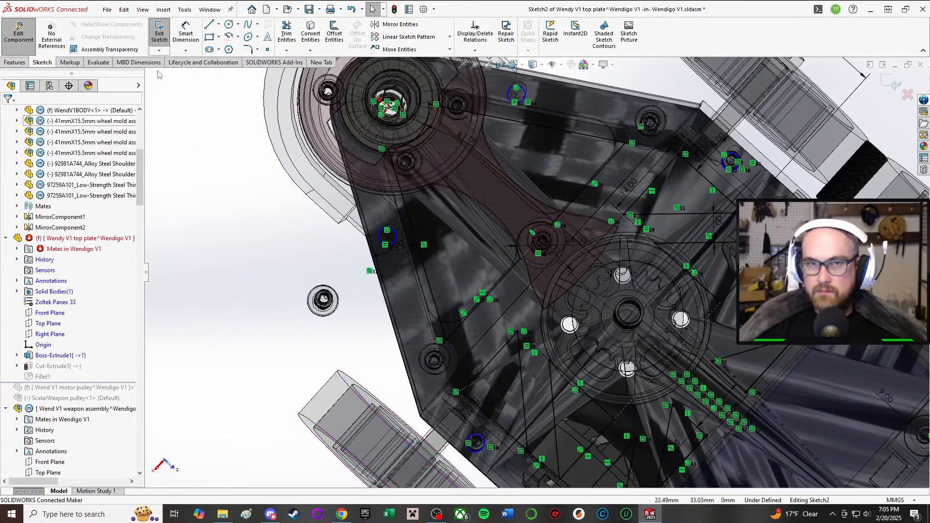
left_click(159, 33)
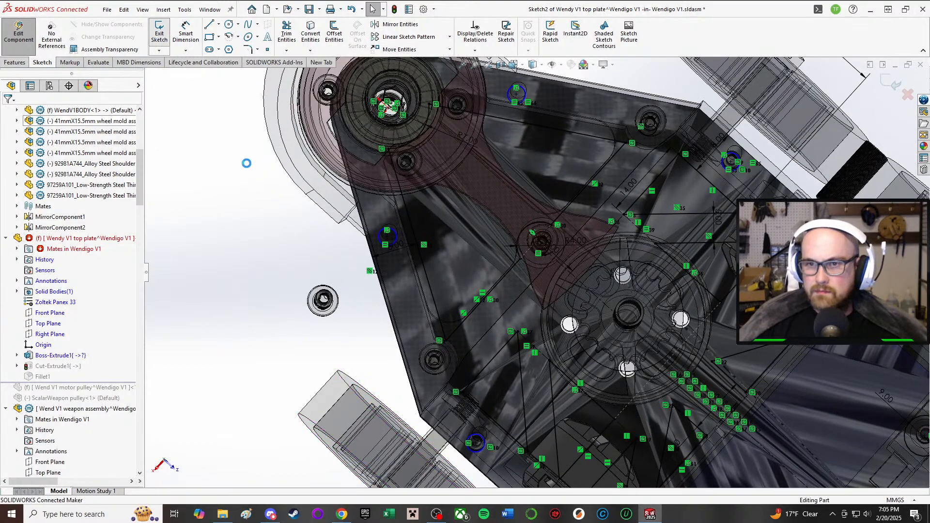
mouse_move(455, 241)
middle_mouse_down()
mouse_move(502, 233)
mouse_move(521, 78)
middle_mouse_up()
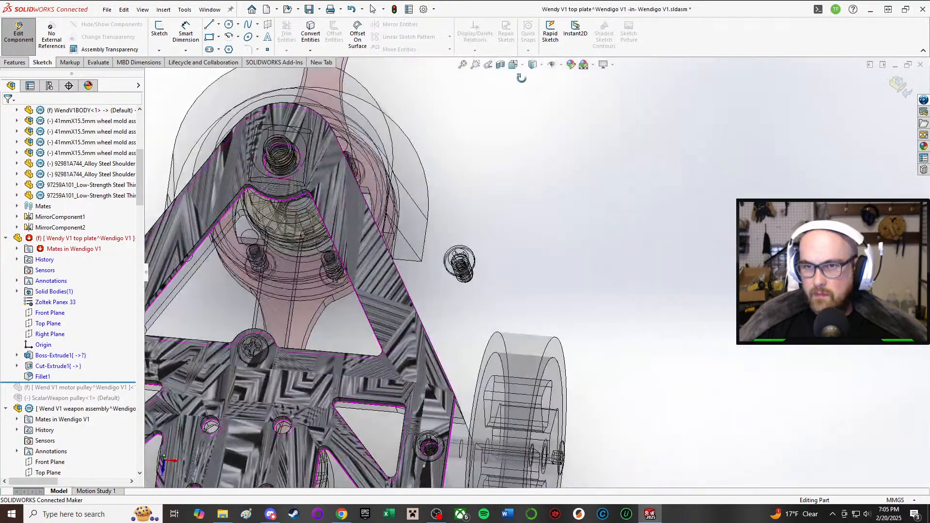
scroll(443, 176, "up", 2)
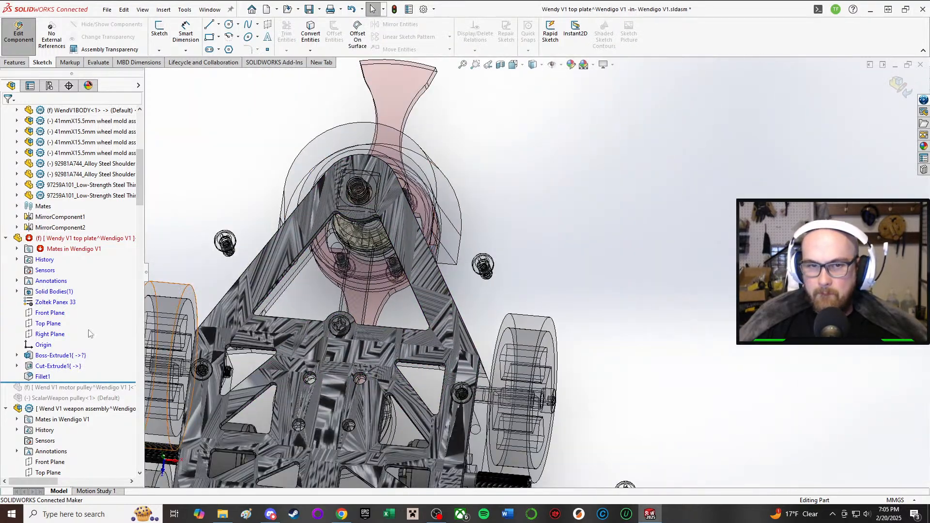
Step: Add the two new circles along the angled front edges as contours of the top plate's Cut-Extrude1 and apply the cut
left_click(54, 370)
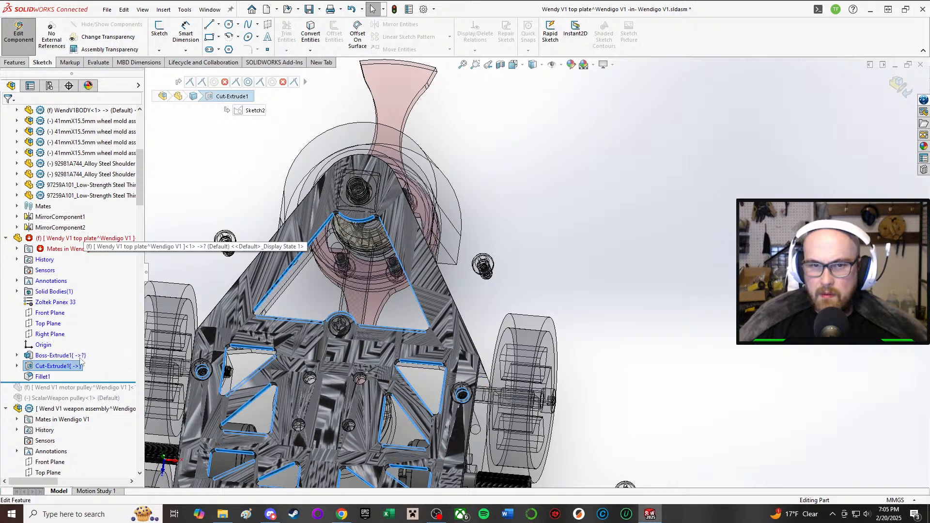
right_click(49, 370)
left_click(73, 291)
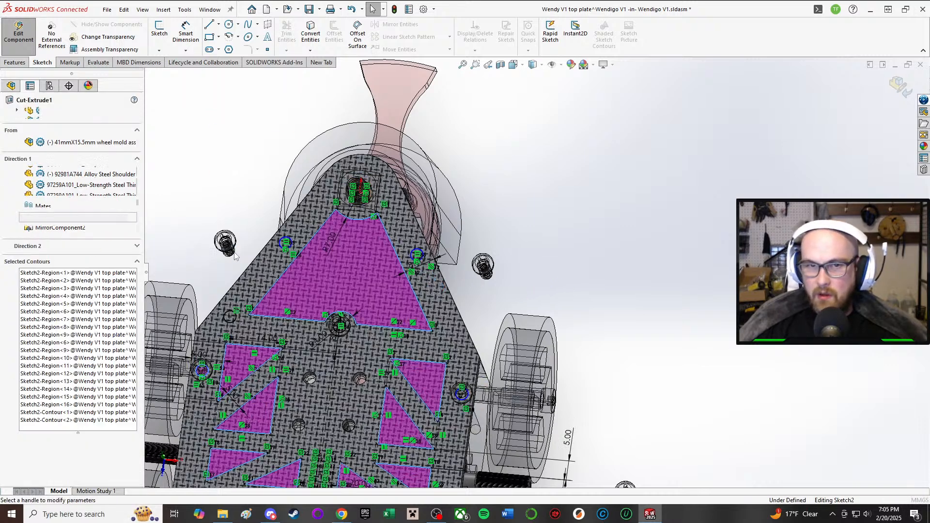
left_click(76, 420)
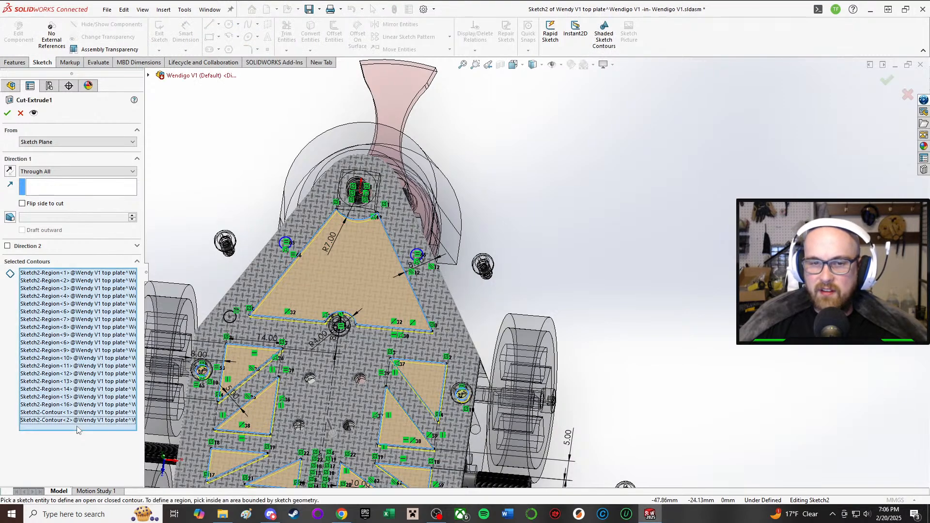
scroll(388, 254, "down", 5)
left_click(481, 266)
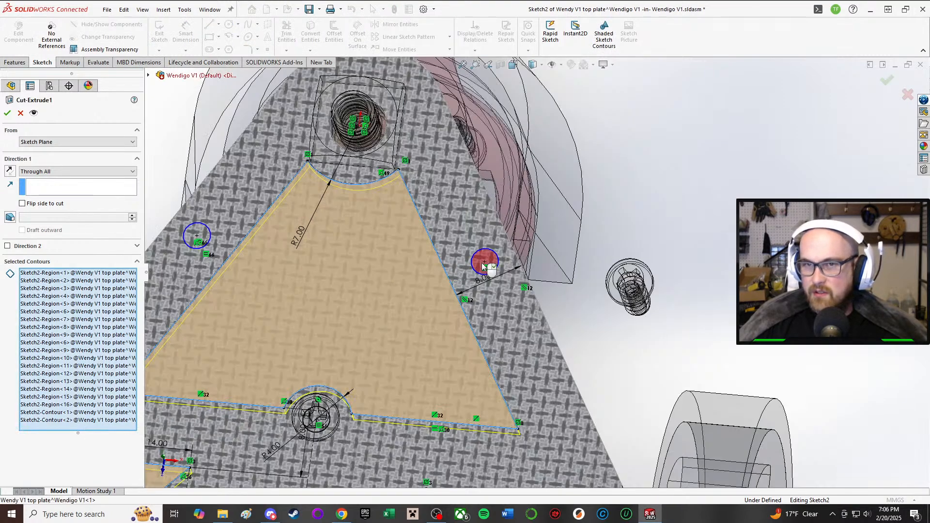
left_click(195, 234)
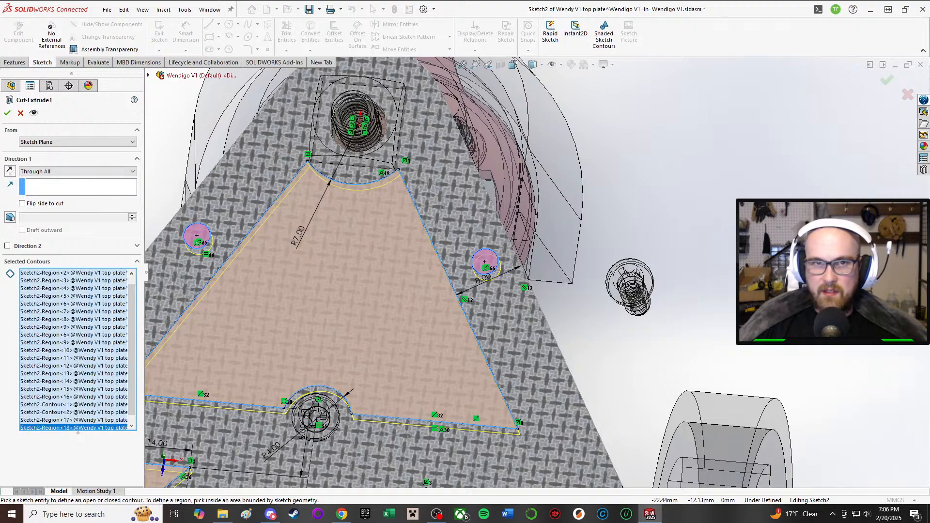
scroll(286, 318, "up", 4)
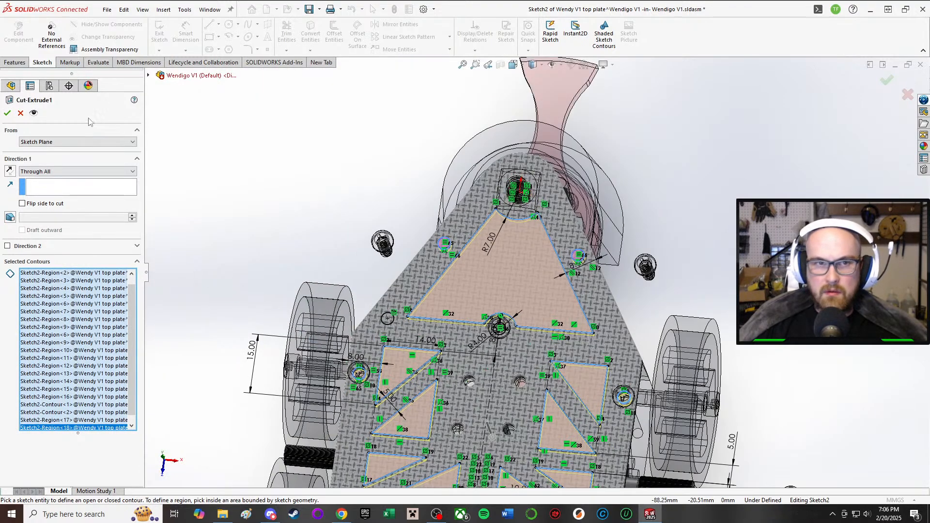
scroll(109, 378, "down", 1)
scroll(92, 348, "up", 1)
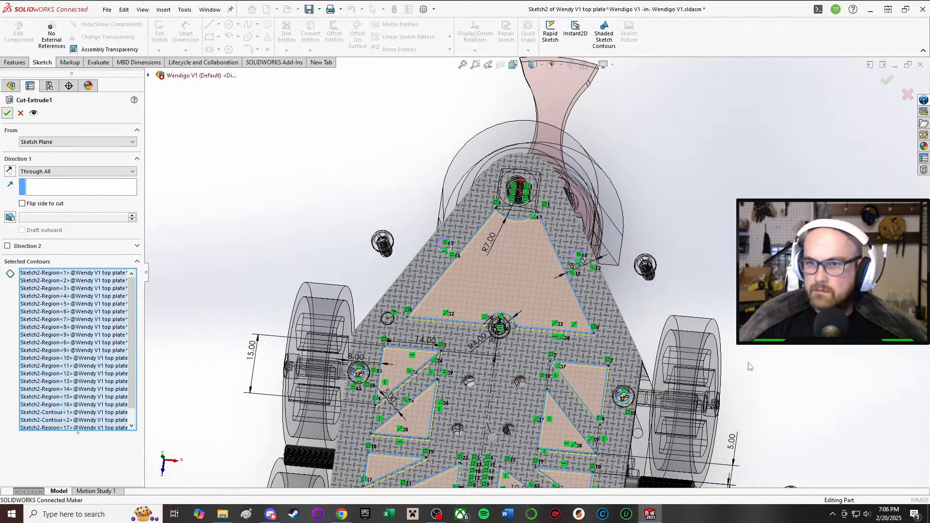
Step: Finish editing the top plate in place and return to the full assembly
middle_click_drag(813, 349, 584, 367)
scroll(551, 428, "down", 3)
scroll(551, 428, "up", 3)
middle_click(511, 308)
middle_click_drag(511, 309, 530, 146)
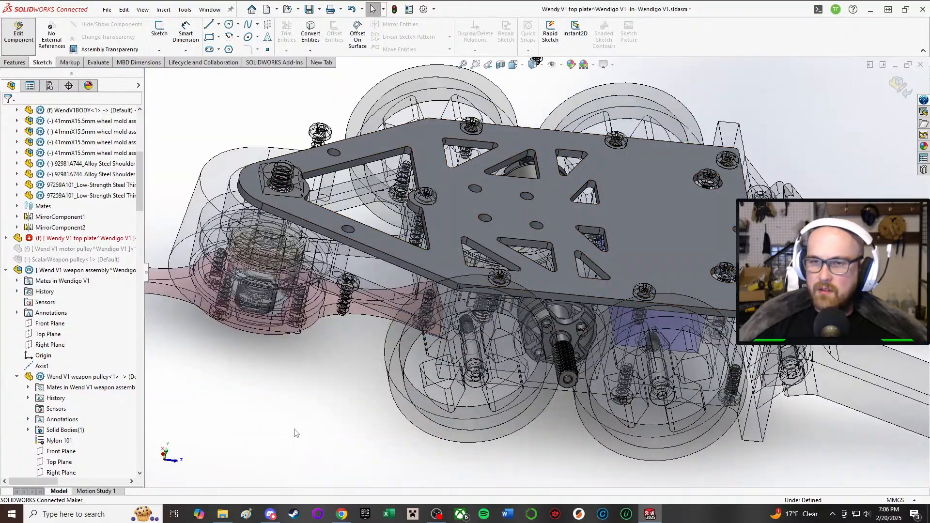
left_click(18, 32)
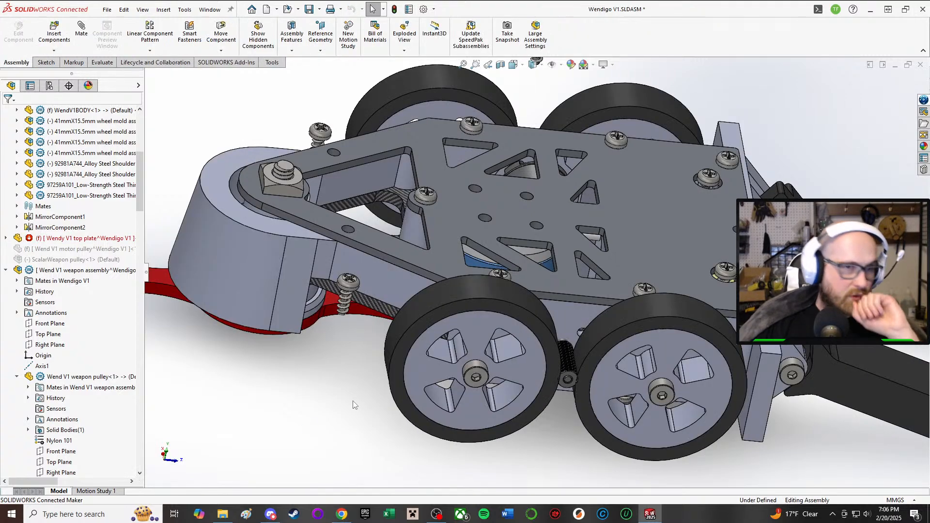
Step: Examine the robot's underside around the weapon blade, motor pulley, front armor and loose front screws
scroll(461, 268, "down", 6)
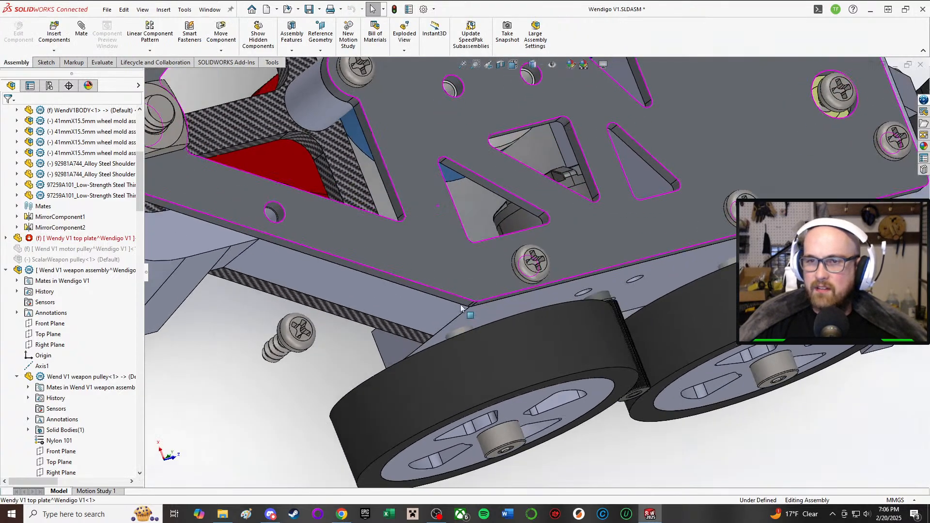
middle_click_drag(449, 309, 542, 92)
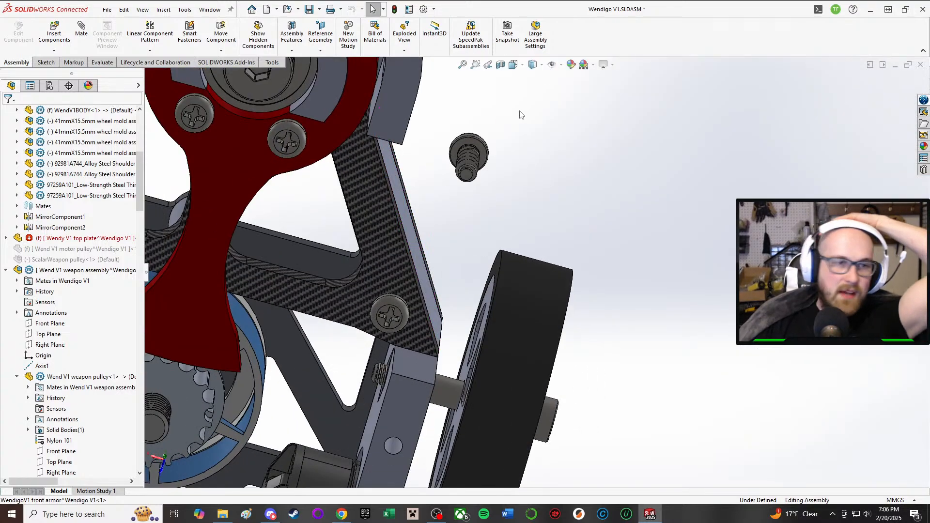
middle_click_drag(407, 87, 319, 286)
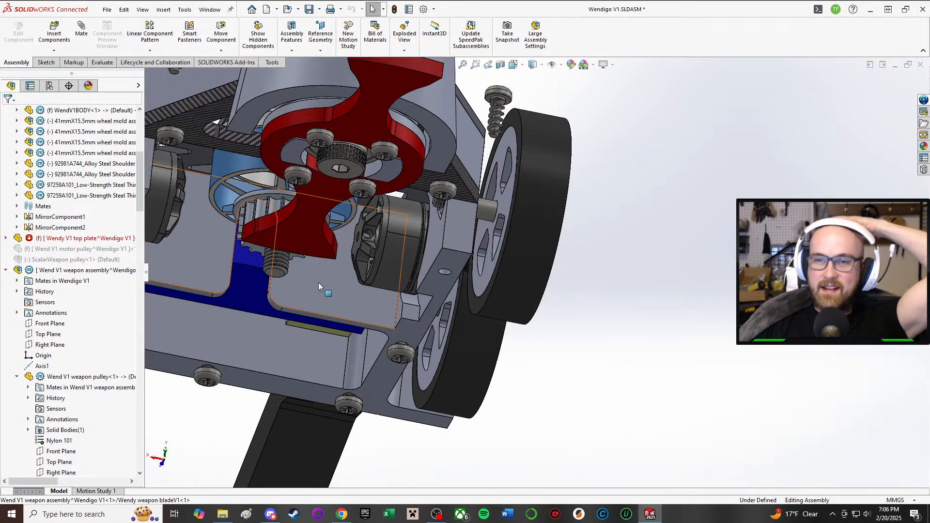
scroll(275, 227, "down", 2)
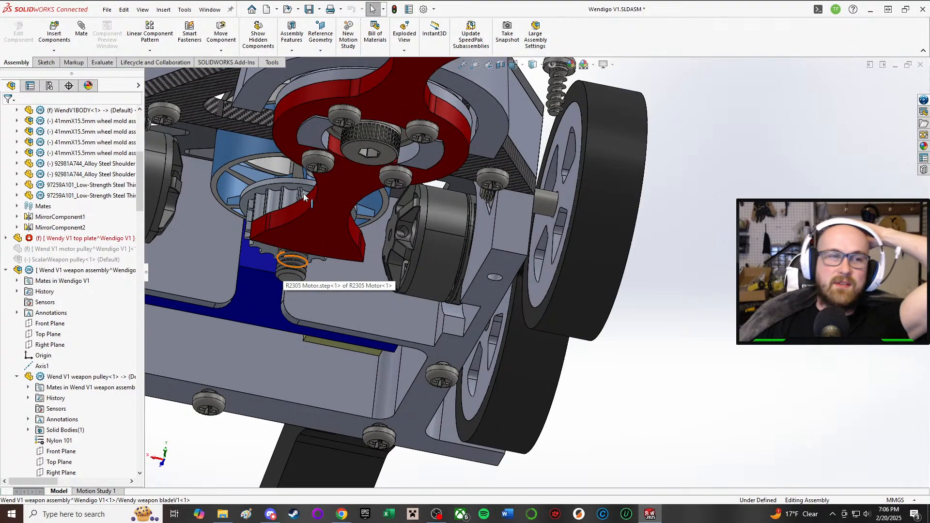
scroll(301, 200, "down", 2)
middle_click_drag(314, 135, 629, 235)
scroll(629, 234, "up", 5)
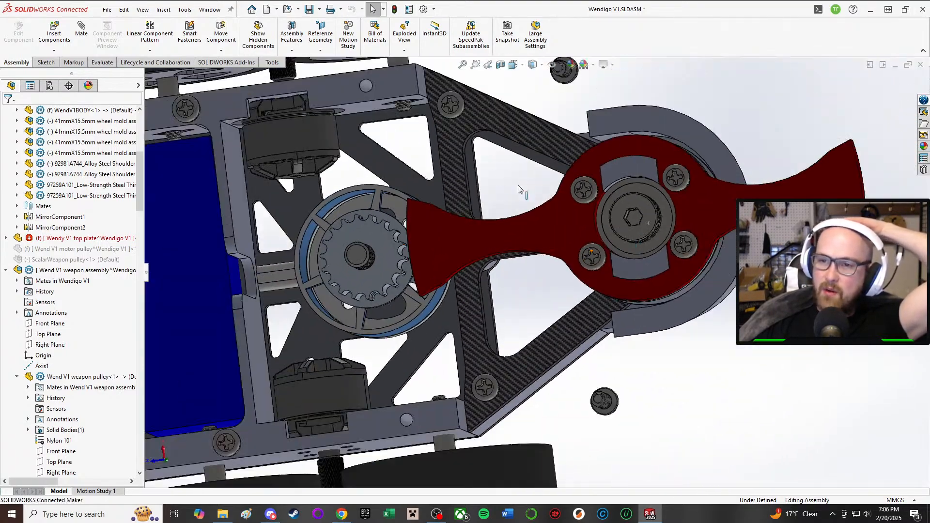
scroll(491, 264, "up", 2)
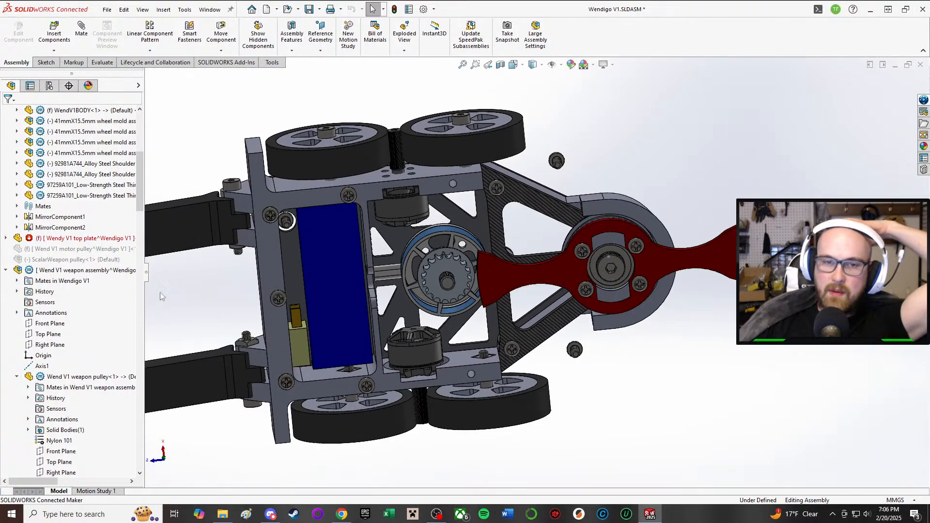
scroll(55, 237, "up", 3)
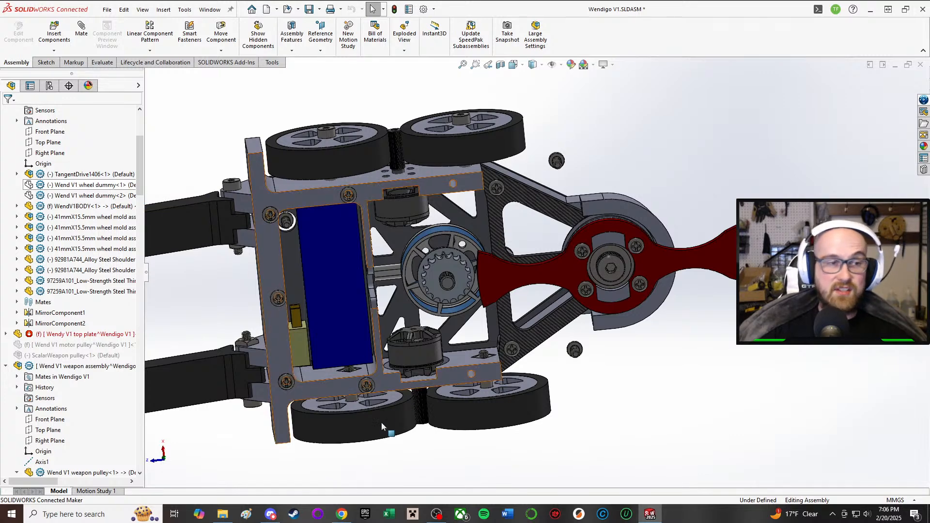
Step: Collapse the weapon assembly in the component list and show the hidden WendigoV1 bottom plate
left_click(240, 381)
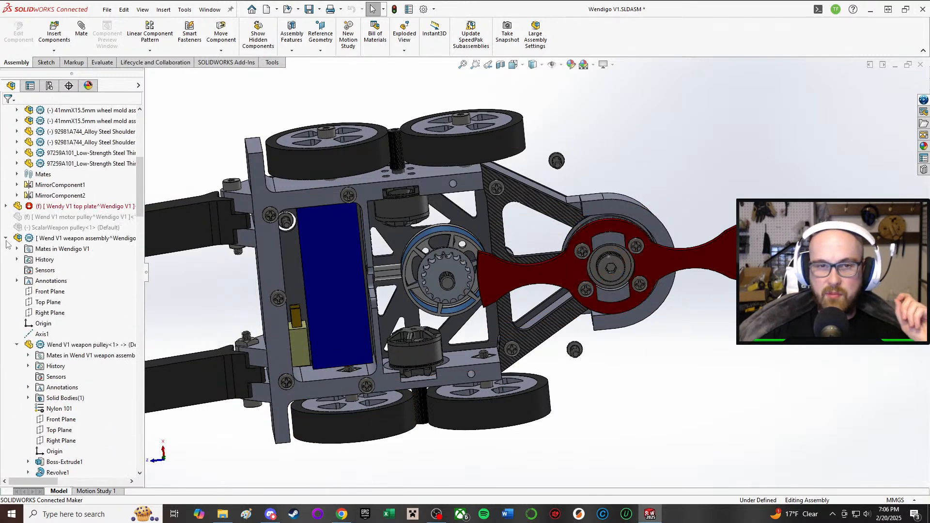
left_click(6, 238)
left_click(48, 259)
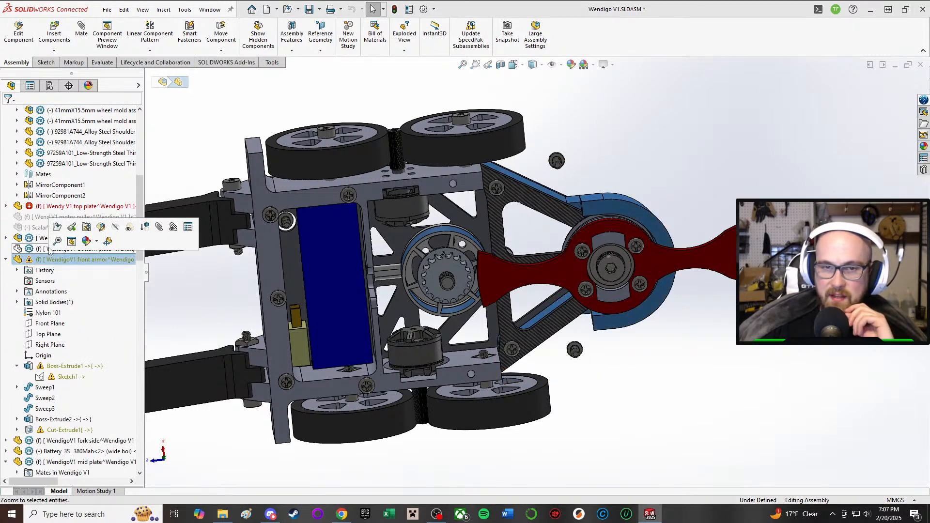
left_click(37, 248)
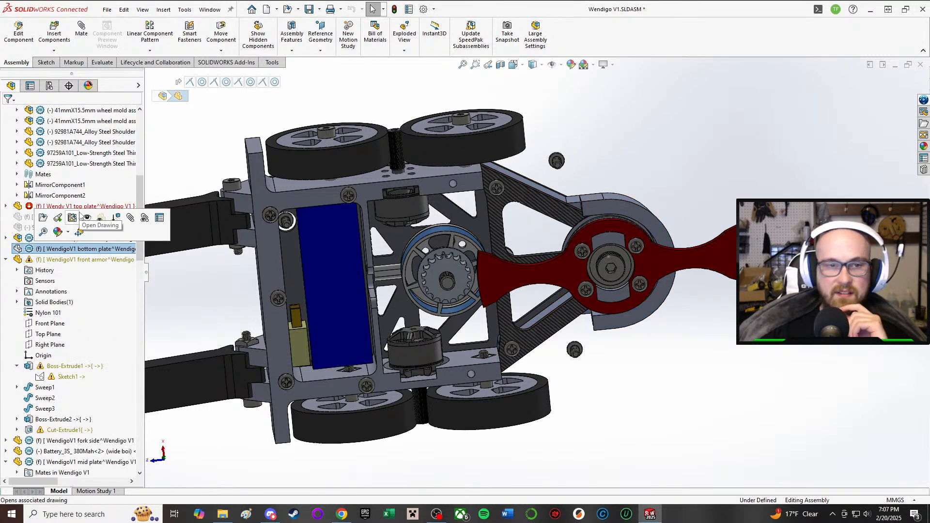
left_click(87, 218)
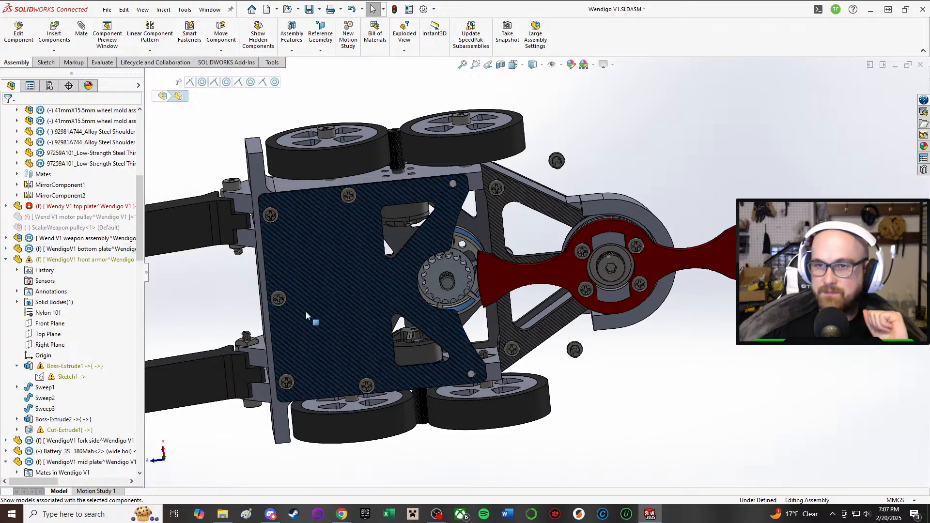
Step: Open the WendV1BODY chassis part for in-place editing, starting from its underside face beside the bottom plate's front corner
left_click(693, 439)
middle_click_drag(311, 310, 323, 208)
scroll(429, 285, "down", 4)
middle_click_drag(539, 266, 528, 230)
scroll(538, 247, "up", 3)
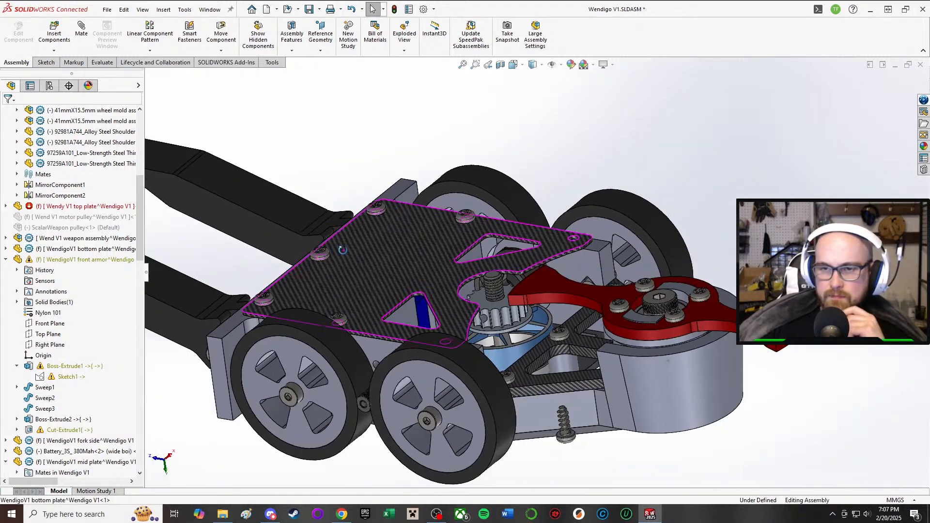
middle_click_drag(342, 267, 341, 324)
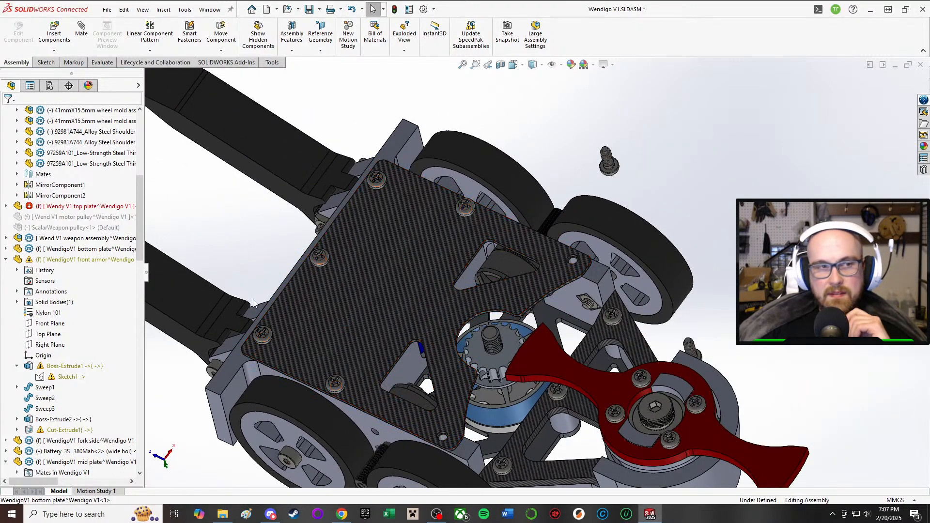
middle_click_drag(563, 365, 550, 338)
left_click(552, 266)
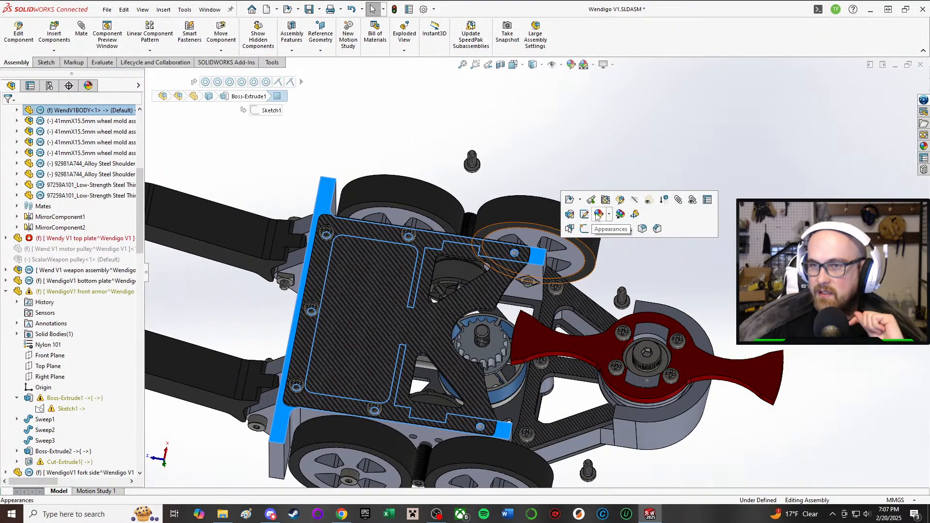
left_click(624, 204)
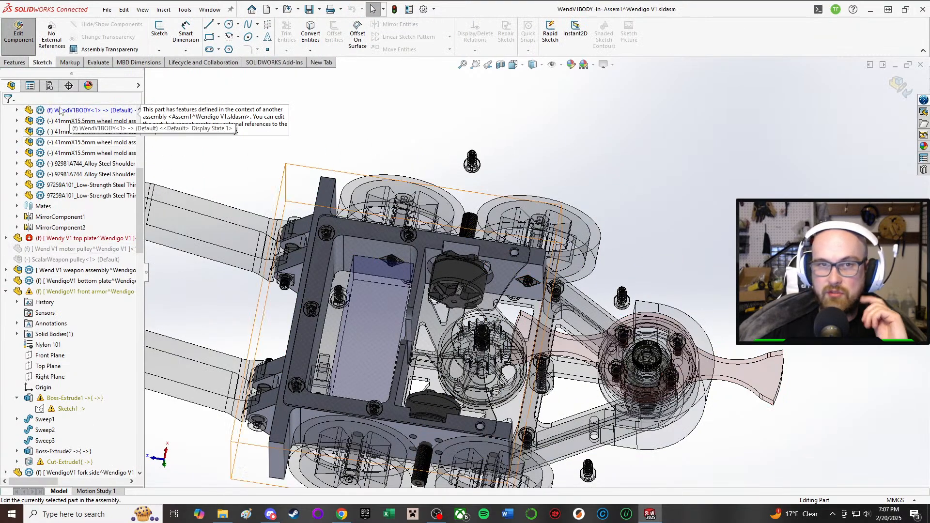
left_click(18, 63)
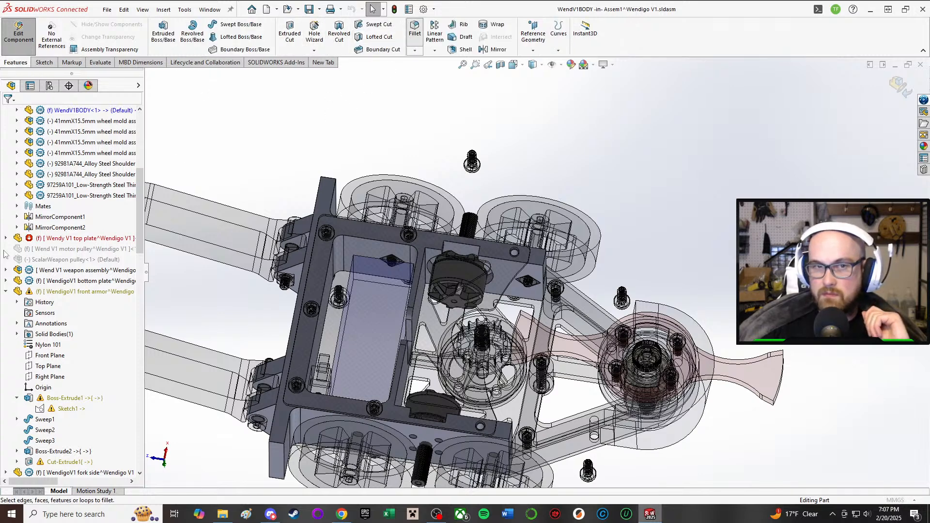
left_click(414, 30)
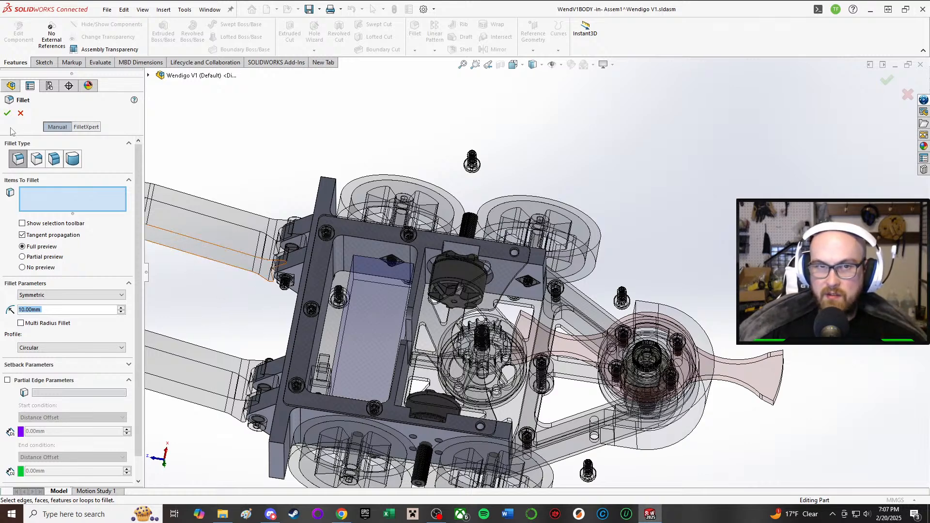
left_click(20, 113)
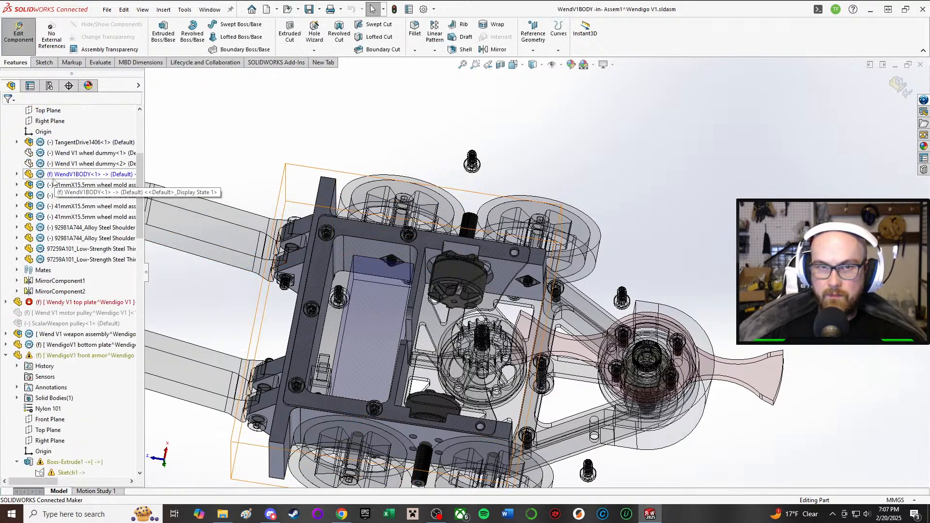
Step: Add the chassis body's two outer front vertical edges to its existing 3 mm Fillet1, and finish editing the part
scroll(53, 183, "up", 2)
left_click(17, 238)
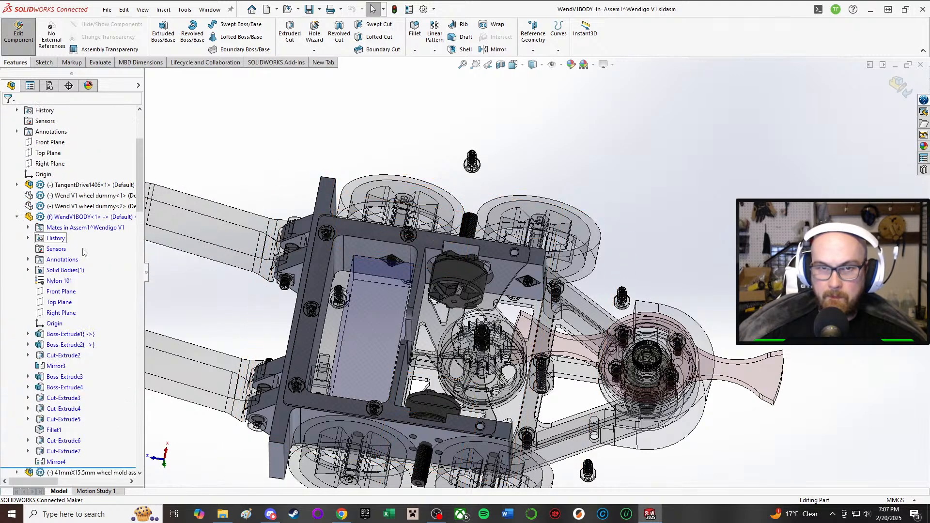
scroll(53, 359, "down", 3)
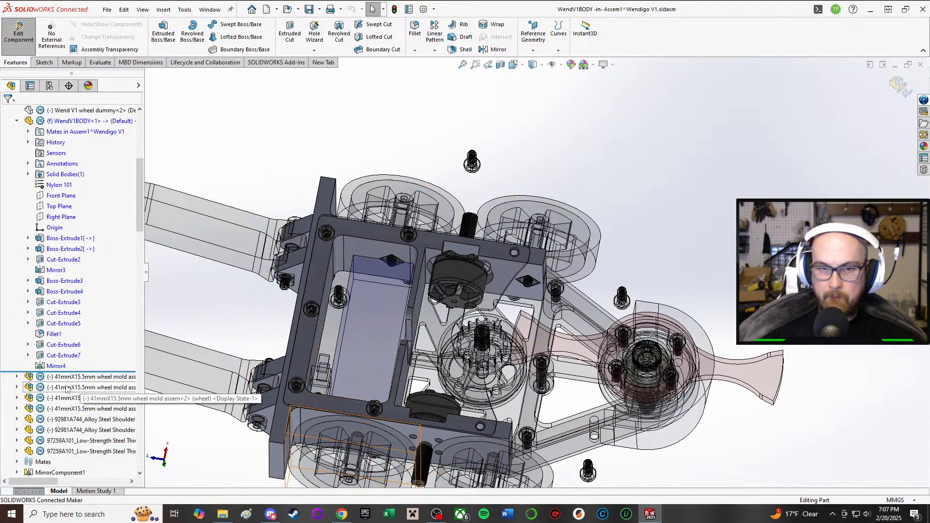
left_click(54, 334)
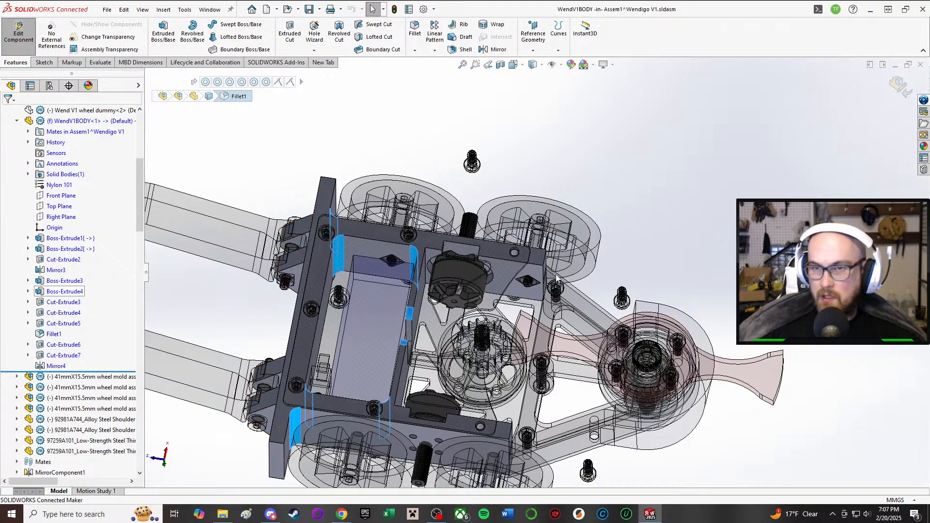
scroll(542, 265, "down", 3)
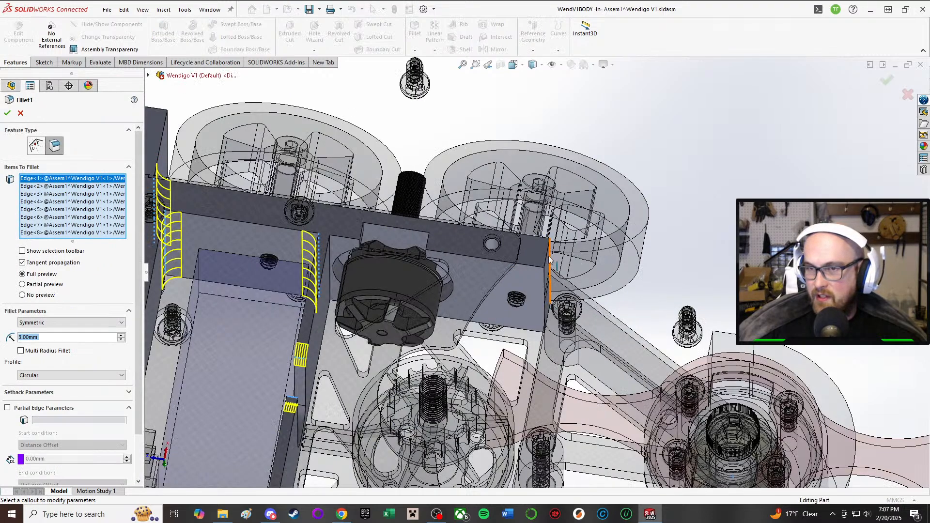
left_click(547, 256)
scroll(537, 276, "up", 5)
scroll(541, 357, "down", 8)
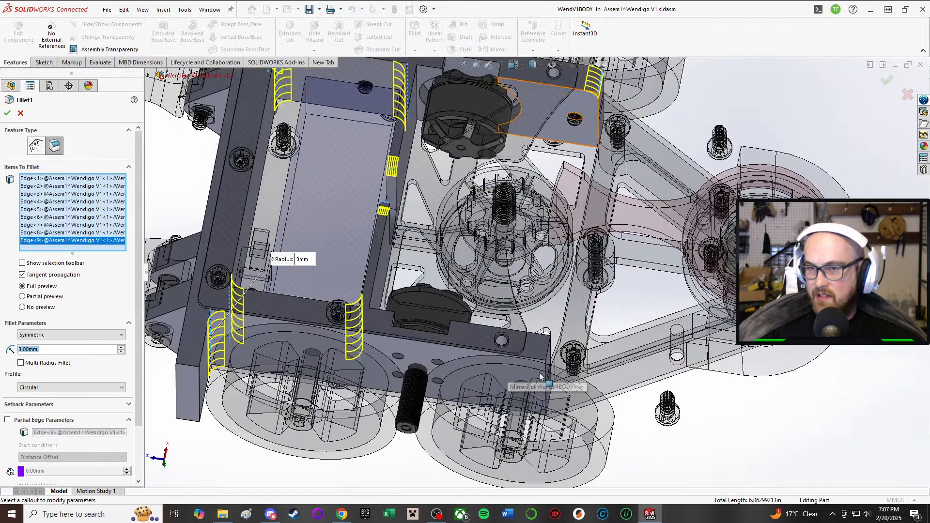
left_click(555, 334)
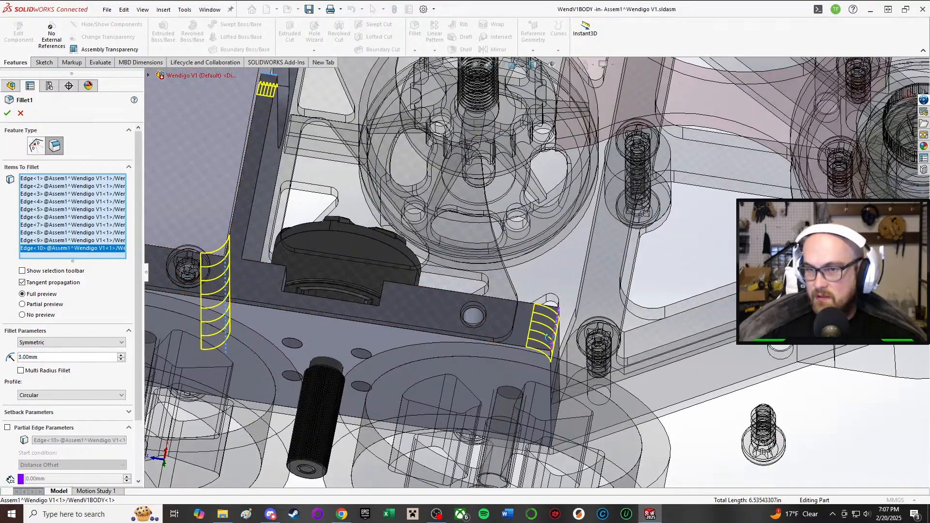
middle_click_drag(555, 334, 533, 315)
middle_click_drag(514, 274, 525, 271)
left_click(8, 113)
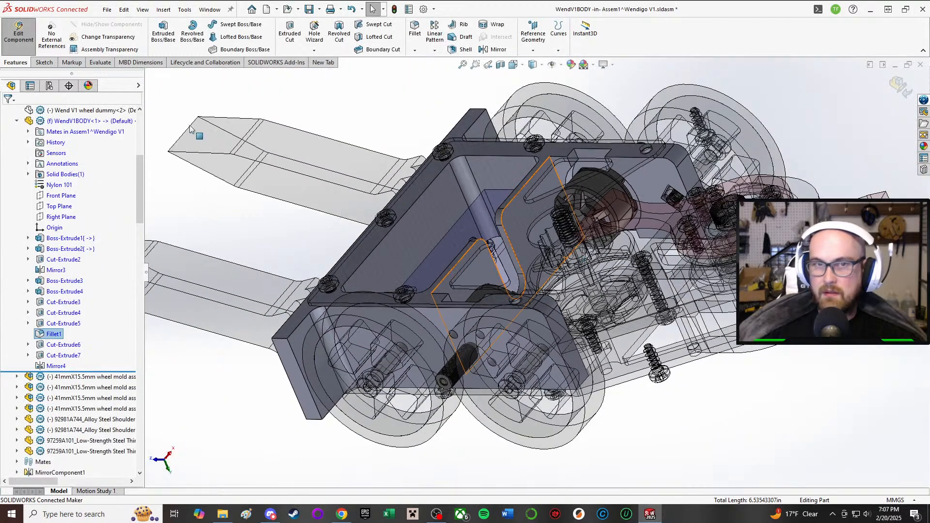
left_click(18, 32)
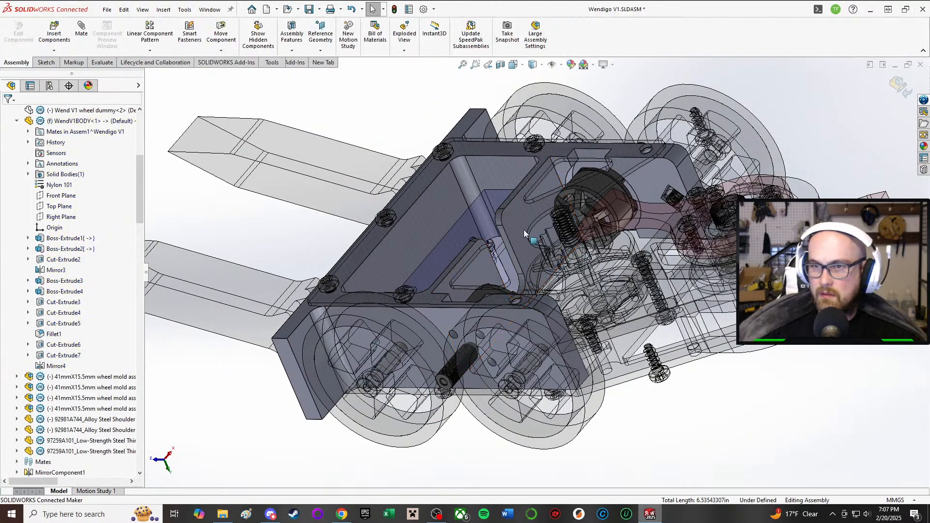
Step: Examine the assembled robot from underneath and from the side, checking the front armor's side faces next to the wheels
scroll(524, 234, "up", 3)
middle_click_drag(504, 230, 538, 271)
scroll(649, 262, "down", 4)
mouse_move(509, 300)
middle_mouse_down()
mouse_move(489, 83)
mouse_move(484, 349)
mouse_move(518, 510)
middle_mouse_up()
middle_click_drag(575, 366, 532, 309)
scroll(697, 377, "up", 2)
scroll(713, 390, "down", 3)
middle_click_drag(523, 393, 417, 460)
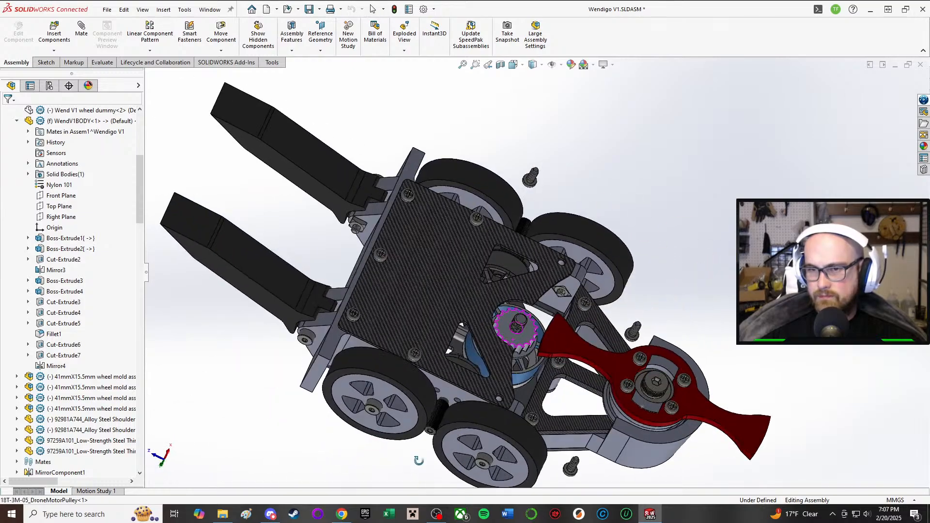
scroll(429, 366, "down", 2)
middle_click_drag(455, 345, 515, 140)
scroll(570, 302, "down", 2)
scroll(691, 285, "up", 3)
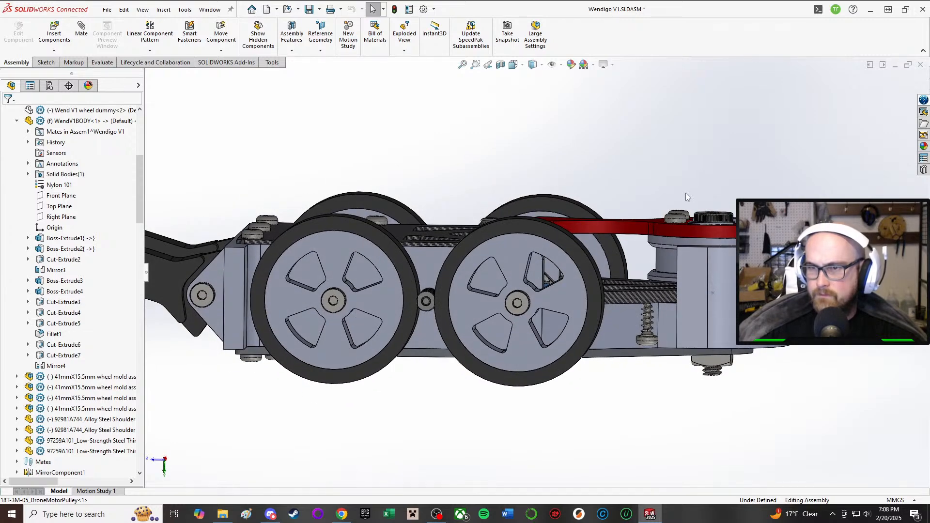
left_click(419, 260)
left_click(694, 301)
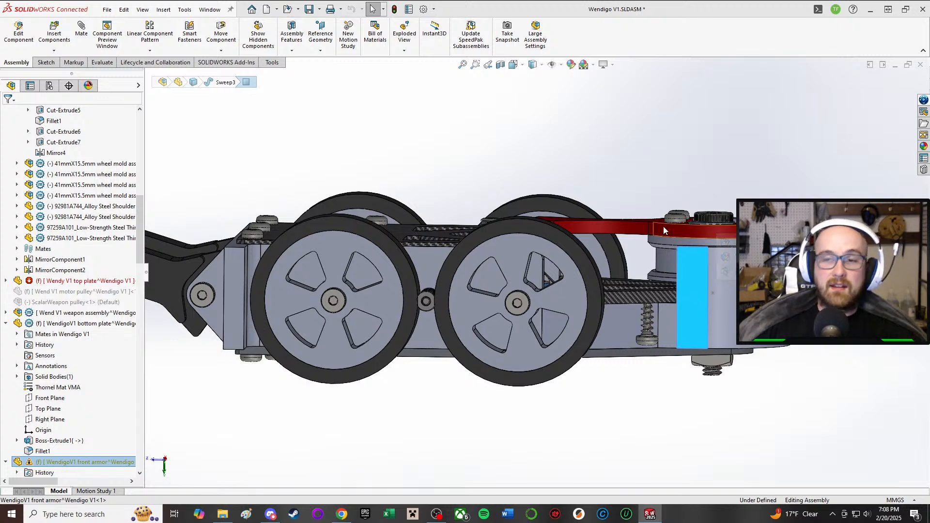
left_click(620, 334)
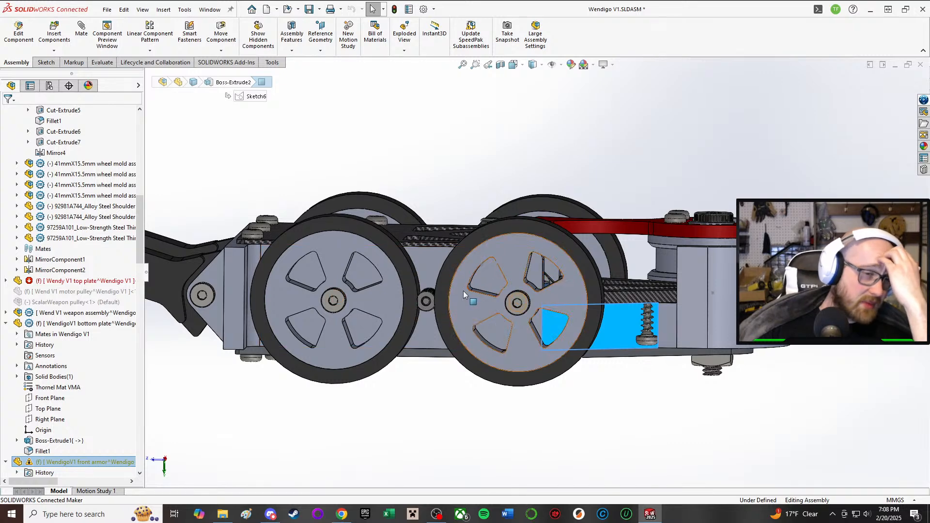
left_click(656, 430)
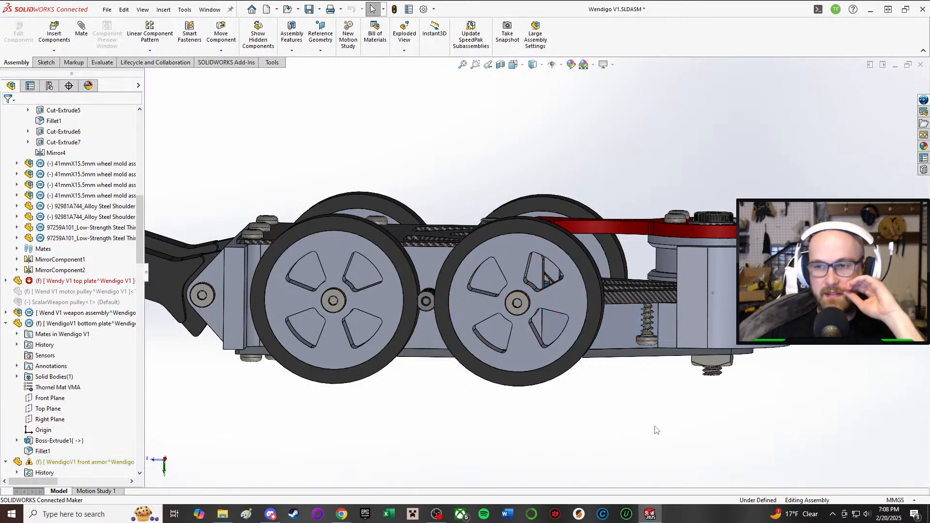
Step: Open the WendV1BODY chassis part in its own window, starting from its outer side face between the two wheels
middle_click_drag(594, 287, 555, 317)
scroll(651, 257, "down", 3)
middle_click_drag(647, 266, 661, 332)
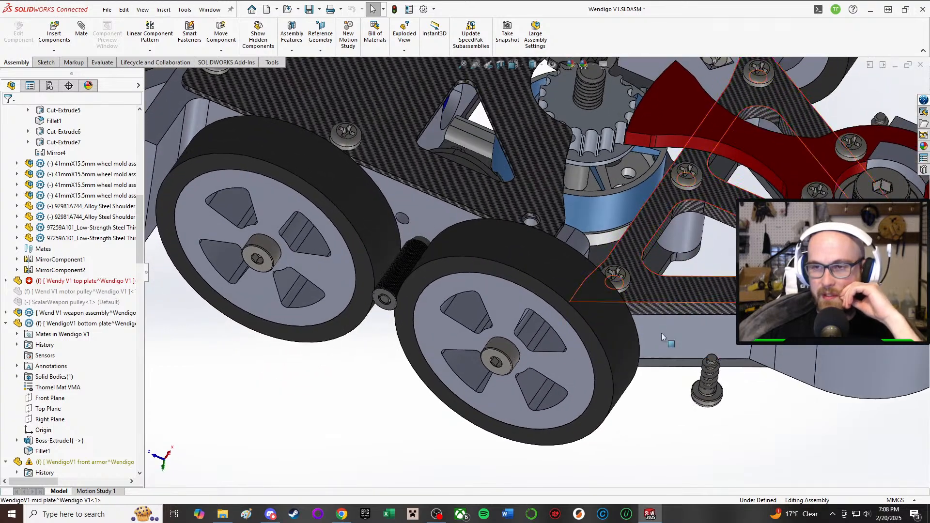
left_click(433, 226)
right_click(434, 226)
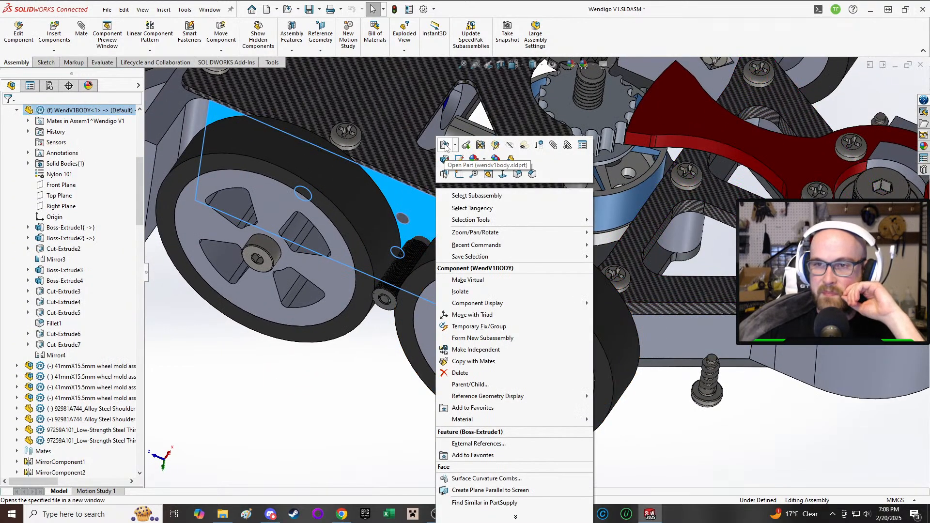
left_click(444, 146)
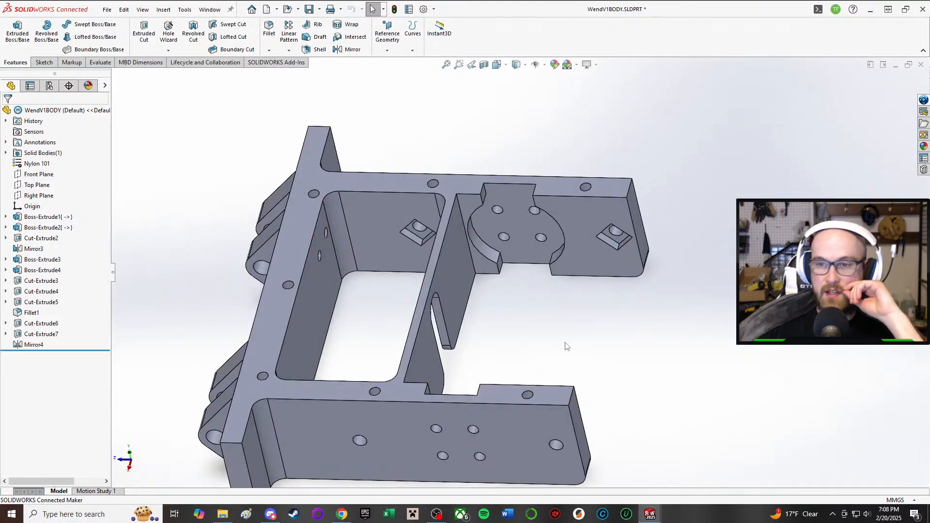
middle_click_drag(567, 346, 469, 441)
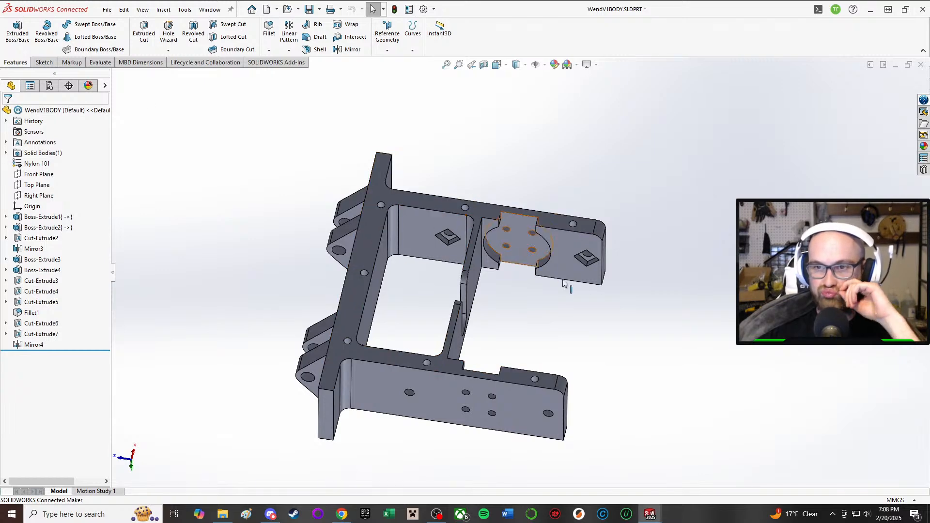
mouse_move(651, 516)
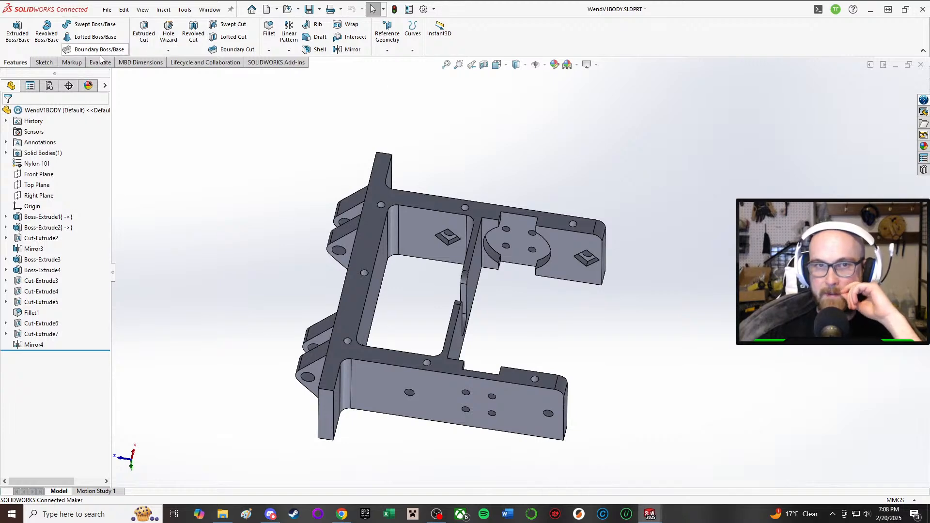
left_click(49, 64)
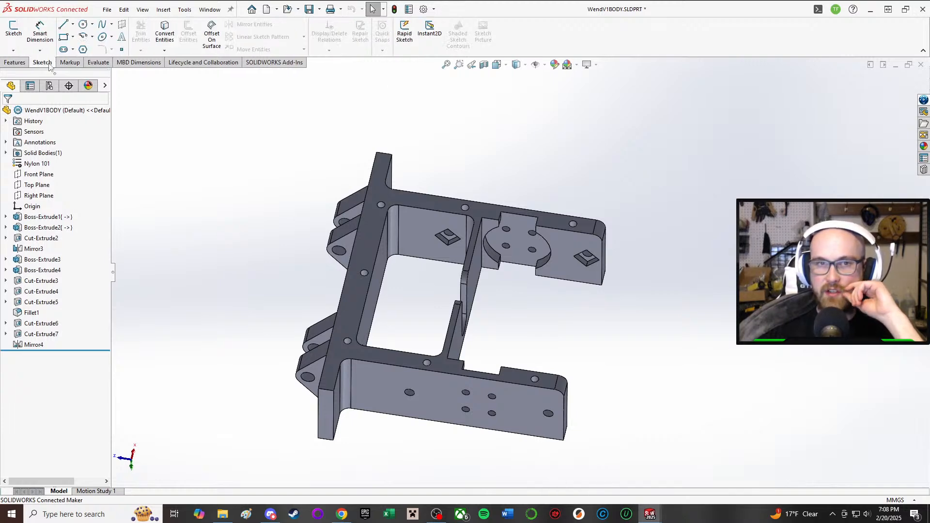
left_click(14, 64)
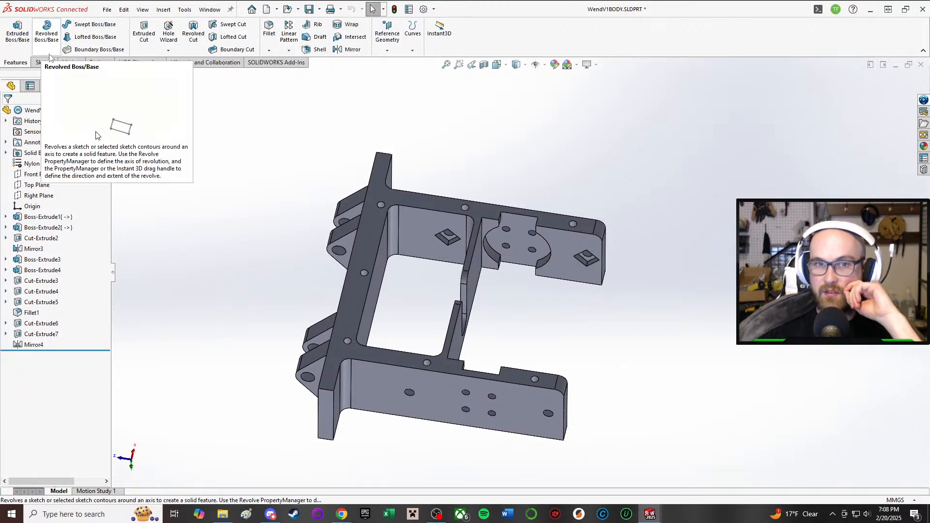
left_click(44, 64)
left_click(69, 63)
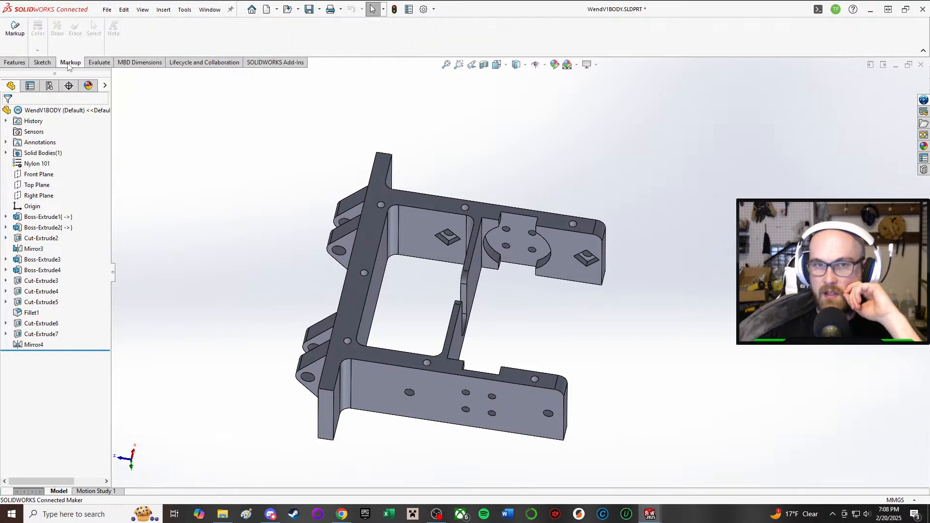
left_click(14, 64)
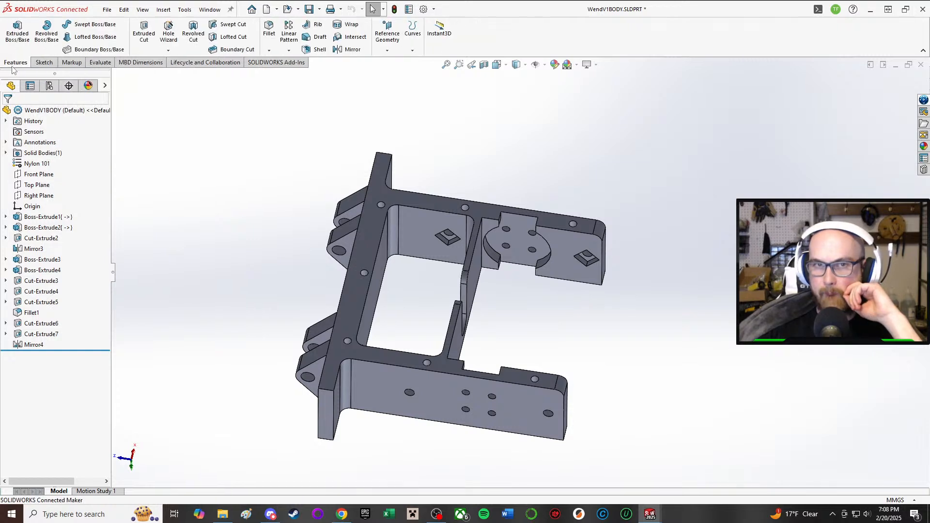
right_click(174, 140)
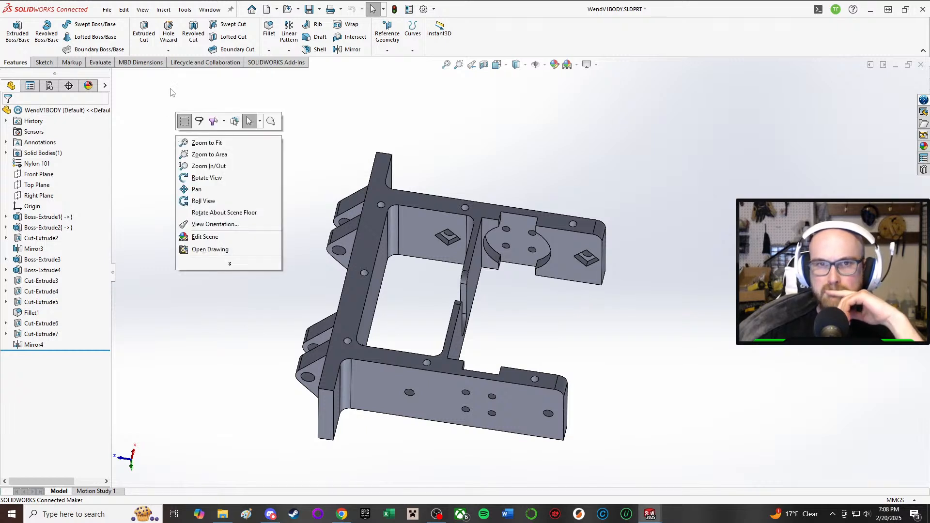
left_click(97, 24)
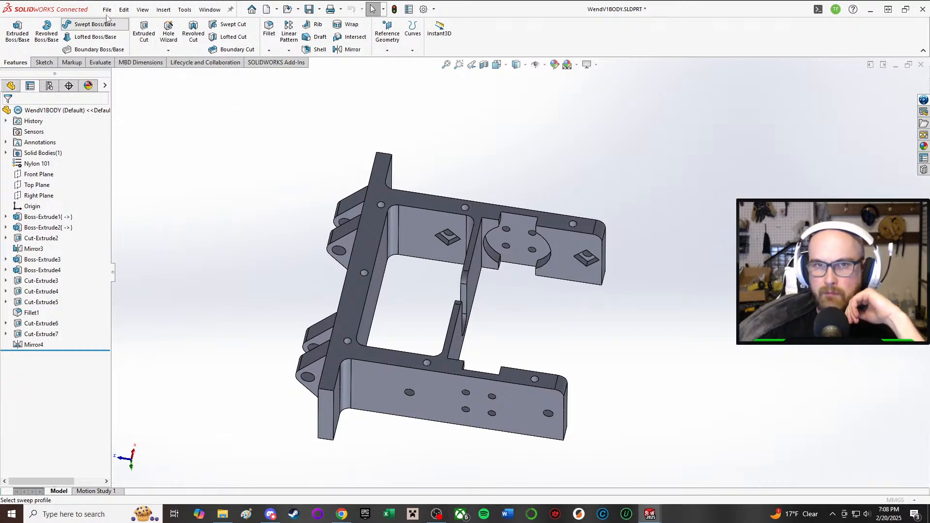
left_click(20, 113)
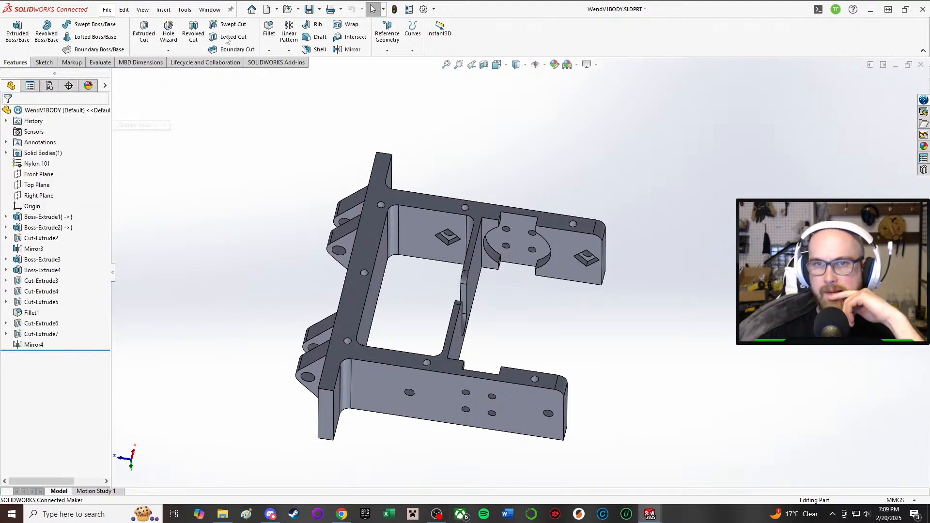
scroll(122, 65, "down", 4)
left_click(101, 61)
left_click(66, 63)
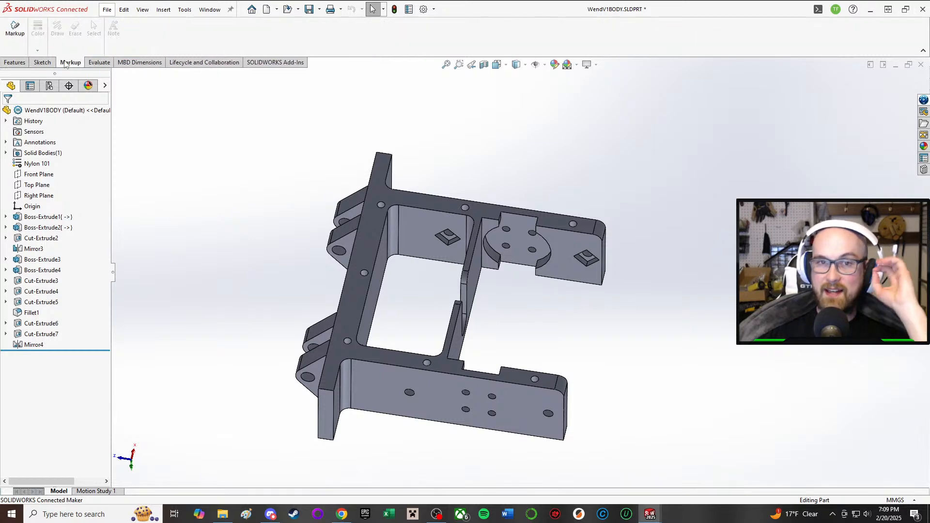
left_click(41, 62)
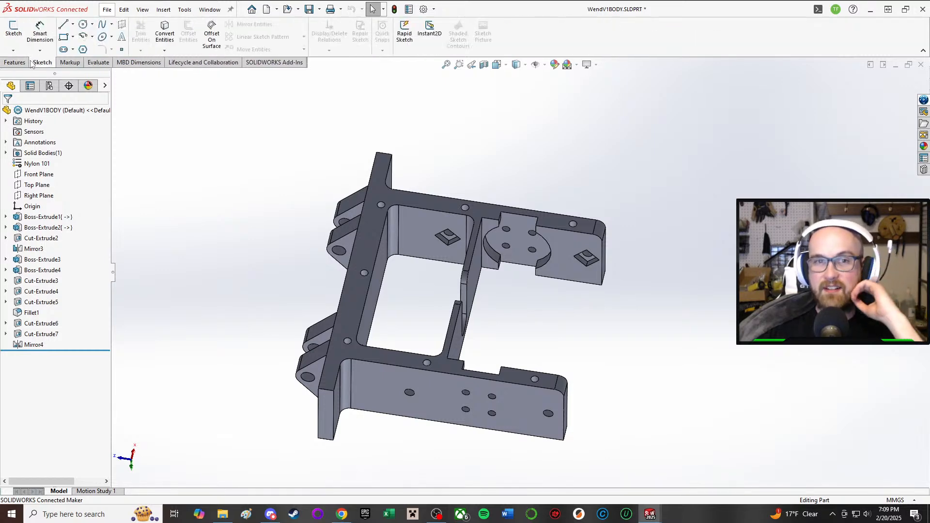
left_click(159, 11)
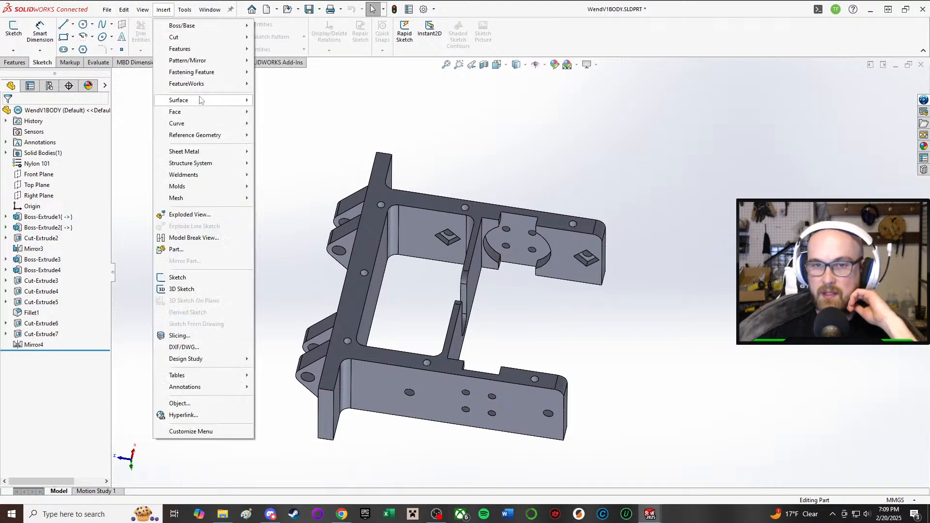
left_click(194, 249)
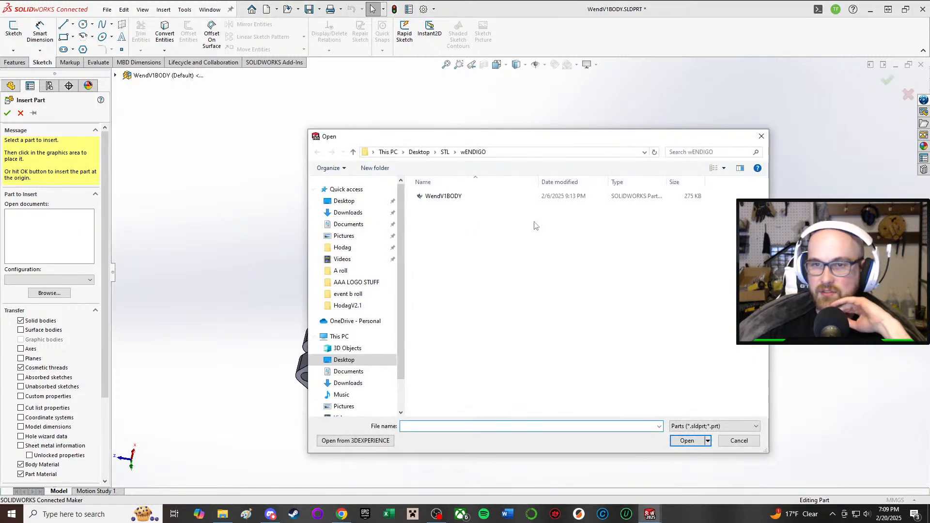
left_click(738, 440)
left_click(21, 112)
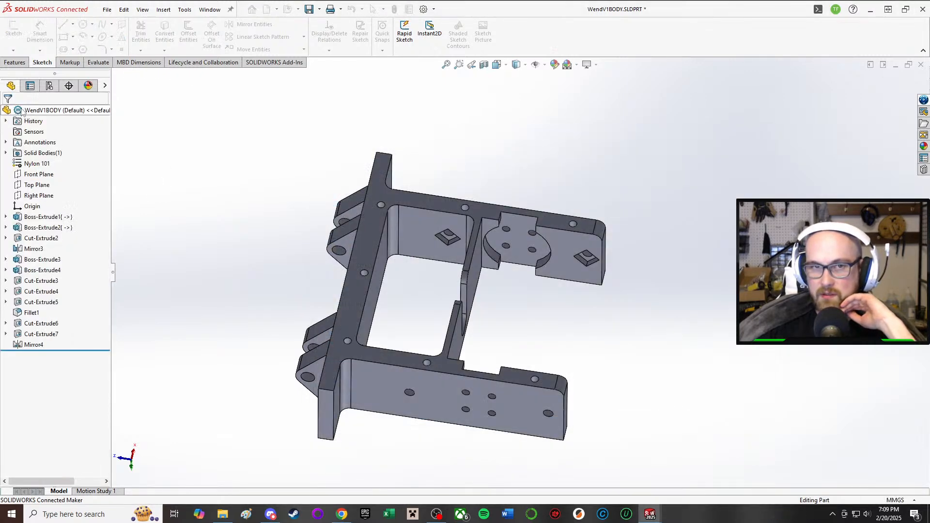
Step: Return to the Wendigo V1 assembly and open the WendigoV1 front armor part in its own window
mouse_move(649, 513)
left_click(601, 475)
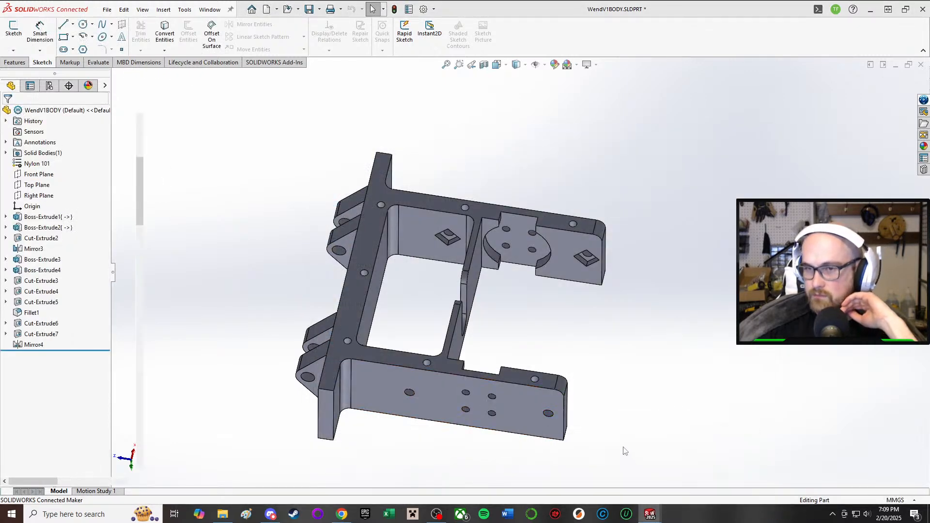
right_click(846, 359)
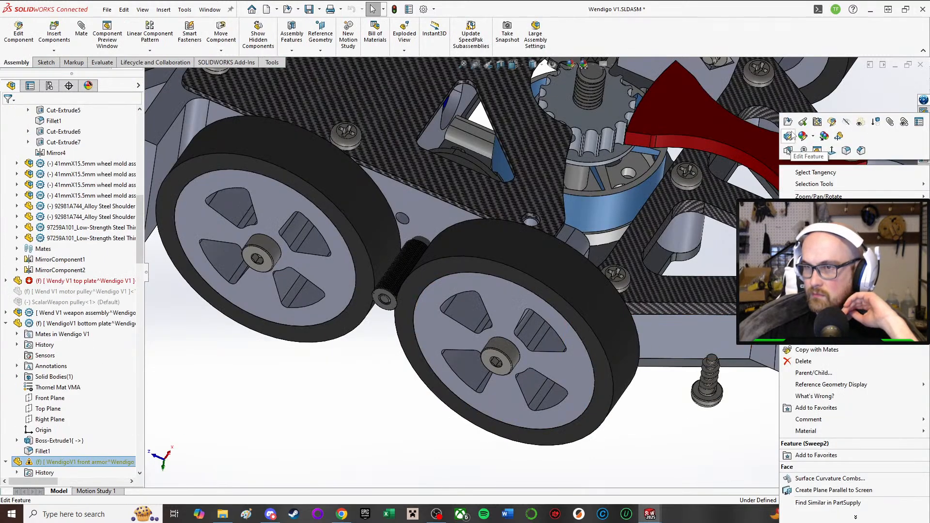
left_click(784, 122)
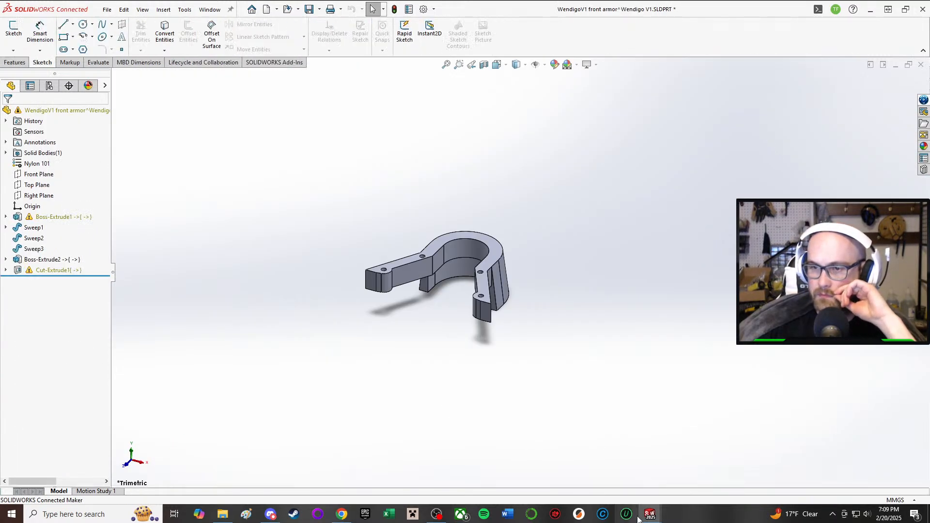
Step: Try to insert another part into the WendV1BODY chassis part, checking the open documents and the wENDIGO folder for it
mouse_move(659, 513)
left_click(666, 465)
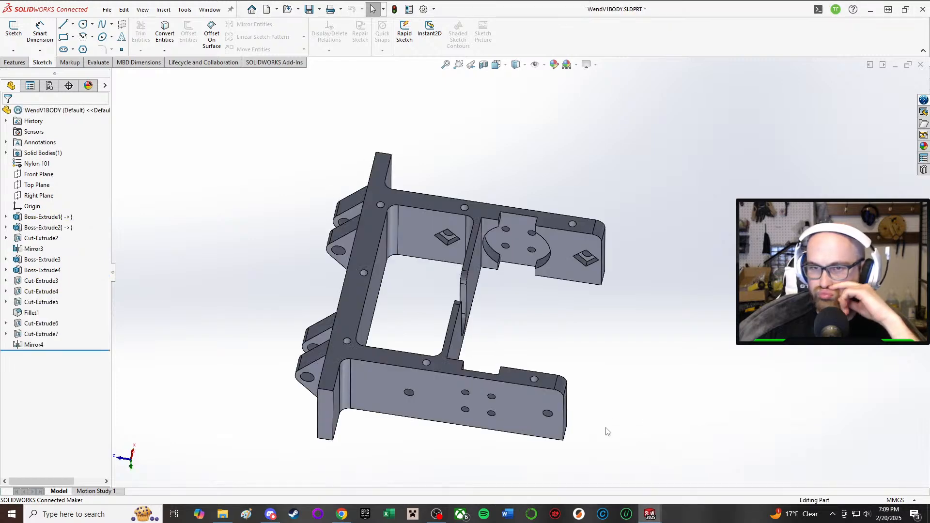
left_click(21, 63)
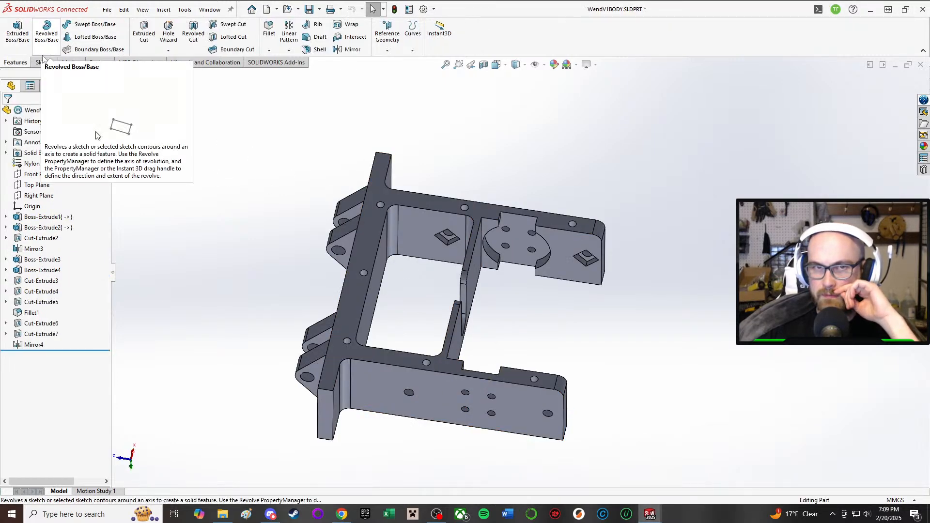
middle_click_drag(513, 242, 490, 465)
scroll(588, 260, "up", 3)
middle_click_drag(589, 264, 439, 207)
left_click(163, 9)
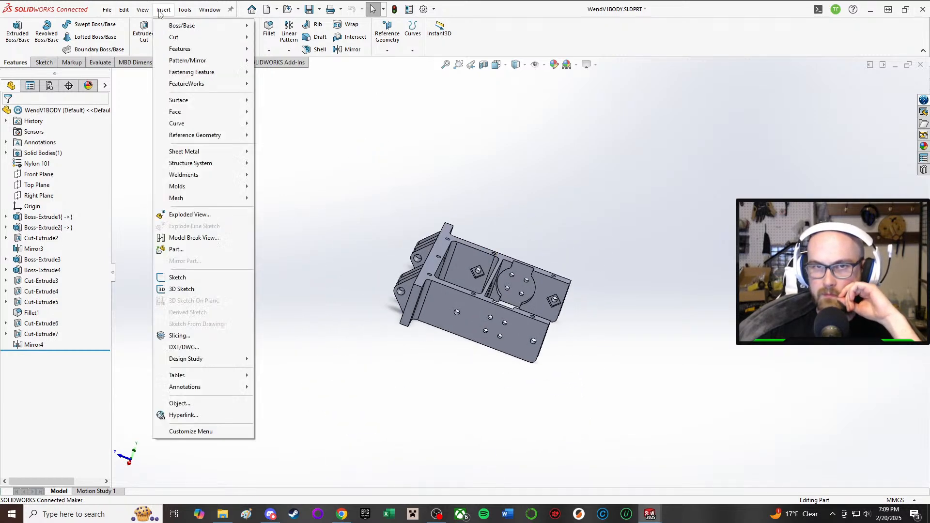
left_click(184, 249)
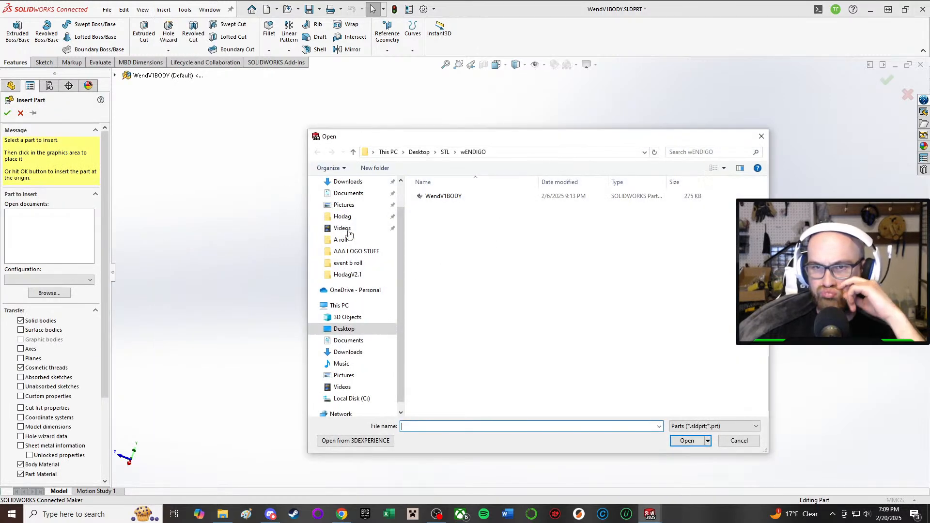
left_click(739, 440)
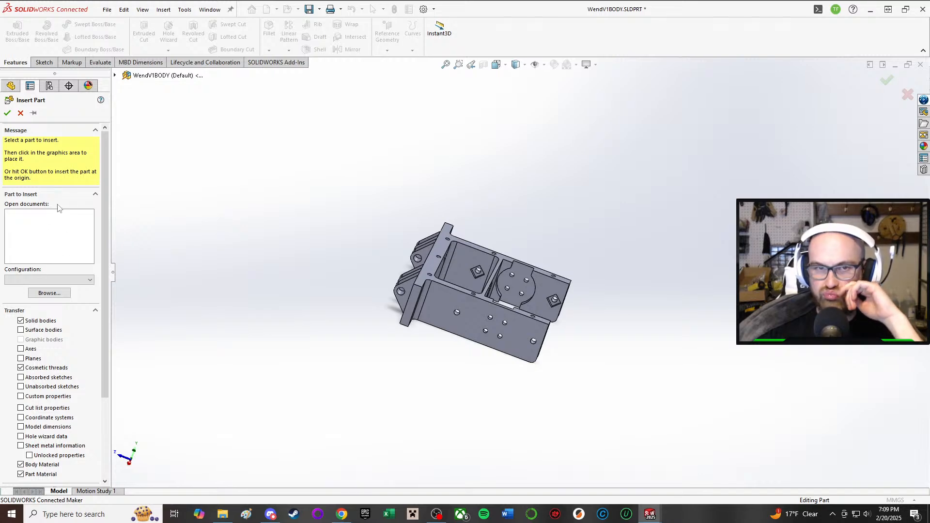
mouse_move(651, 513)
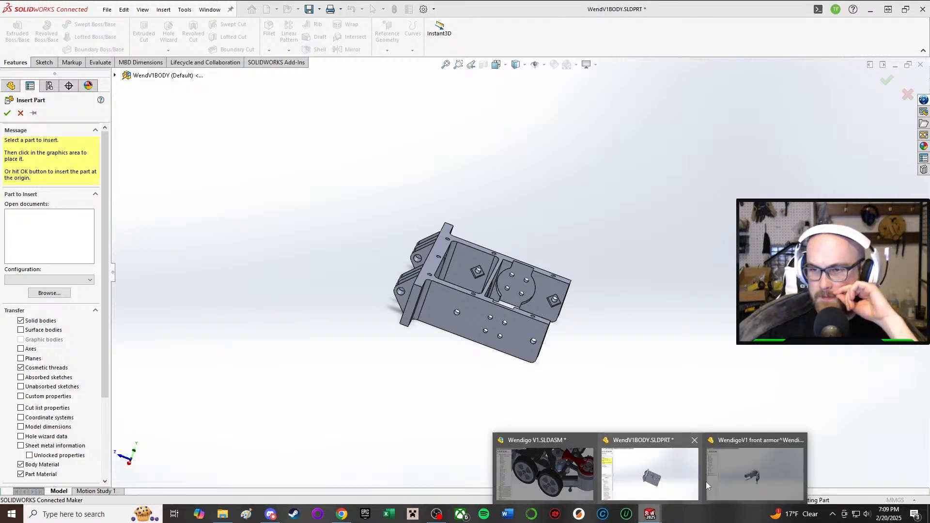
left_click(747, 459)
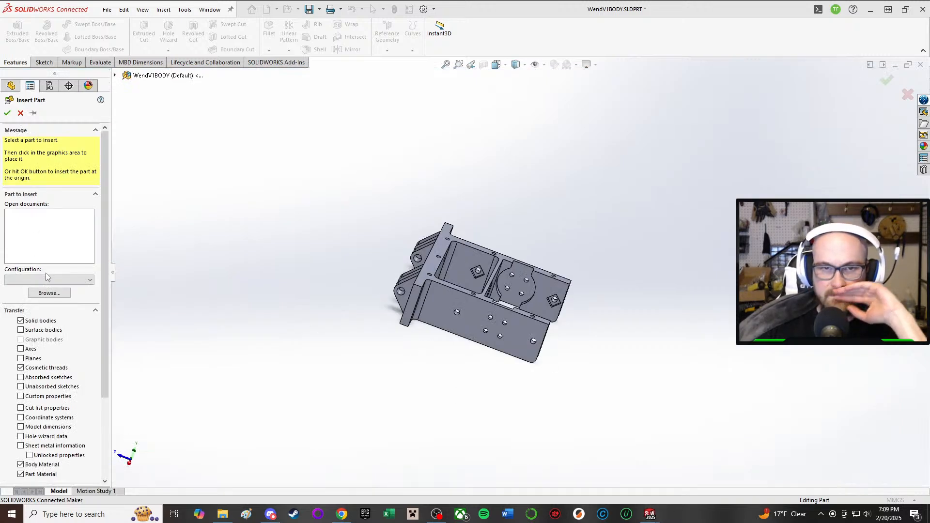
left_click(48, 293)
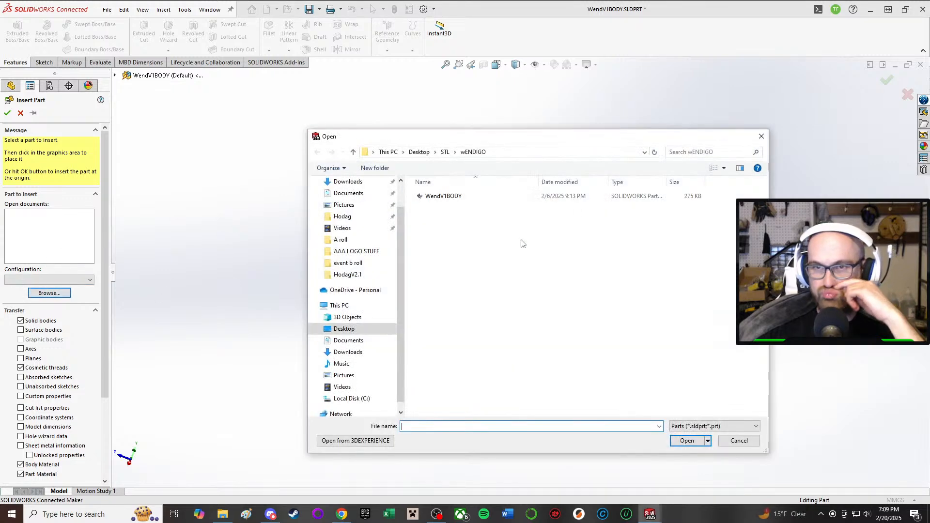
left_click(739, 440)
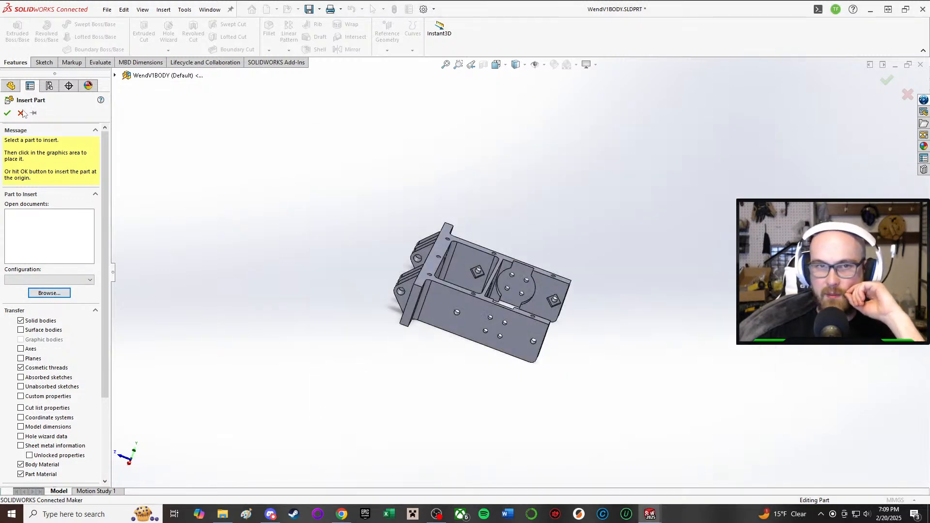
Step: Start saving the front armor part as a new file, choosing the CAD files > Combat bots > Wendigo folder as its location
mouse_move(650, 513)
left_click(756, 468)
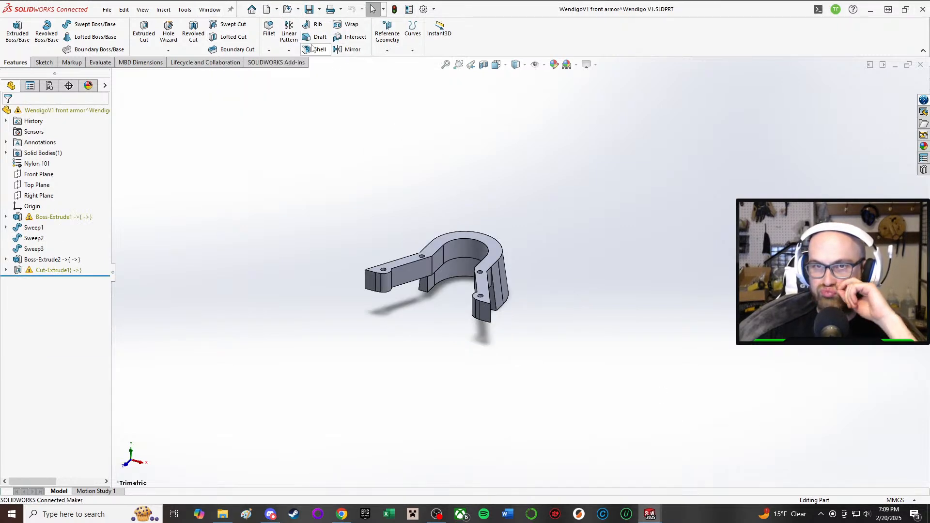
left_click(320, 9)
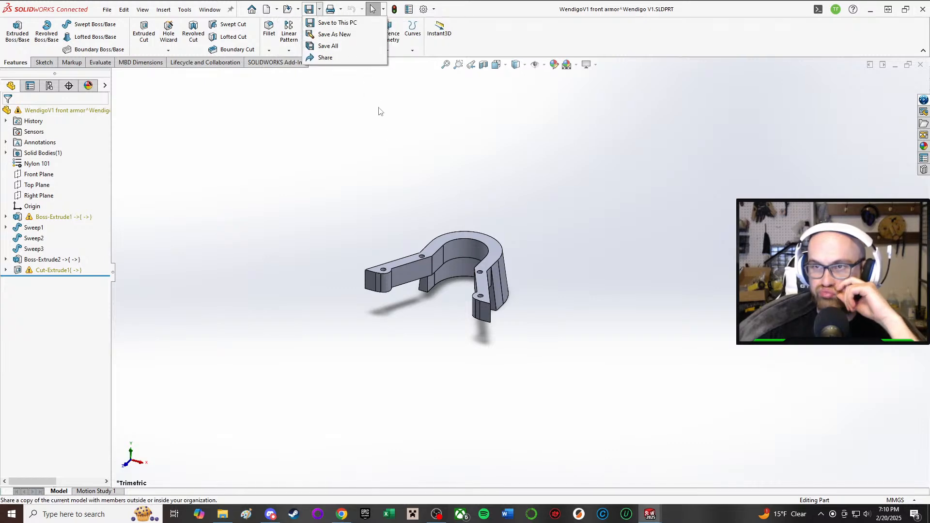
left_click(336, 33)
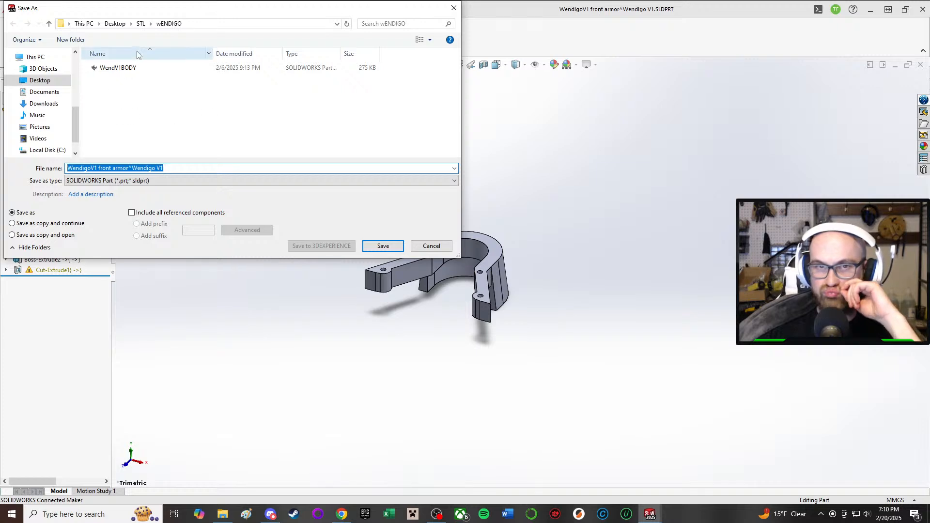
scroll(59, 94, "up", 3)
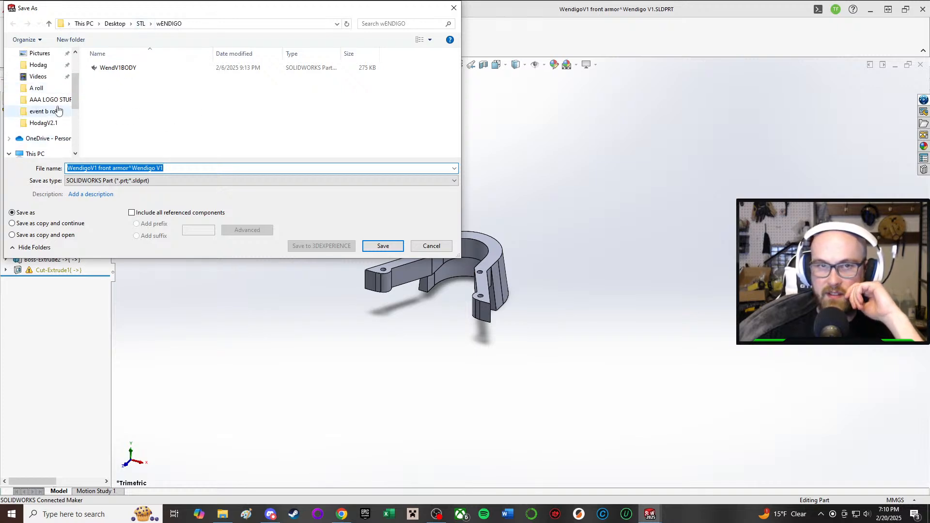
left_click(57, 111)
scroll(59, 115, "up", 1)
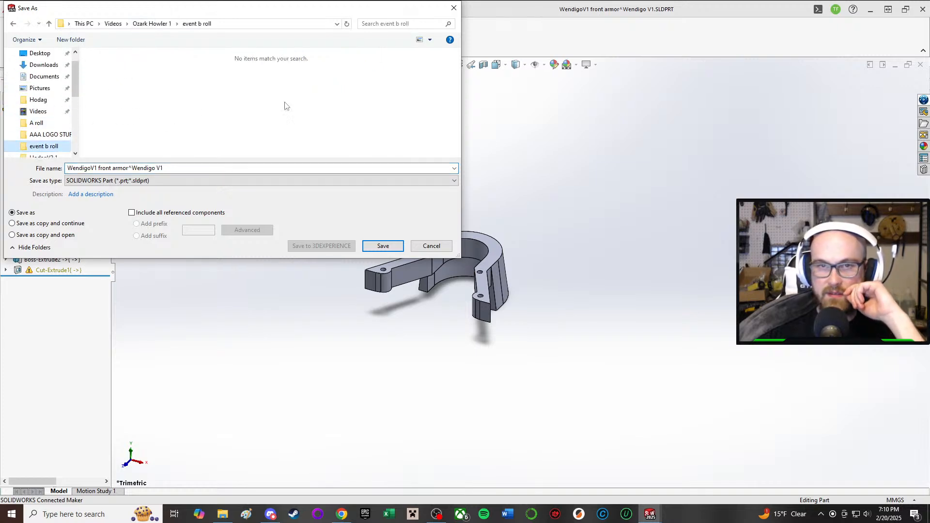
left_click(40, 102)
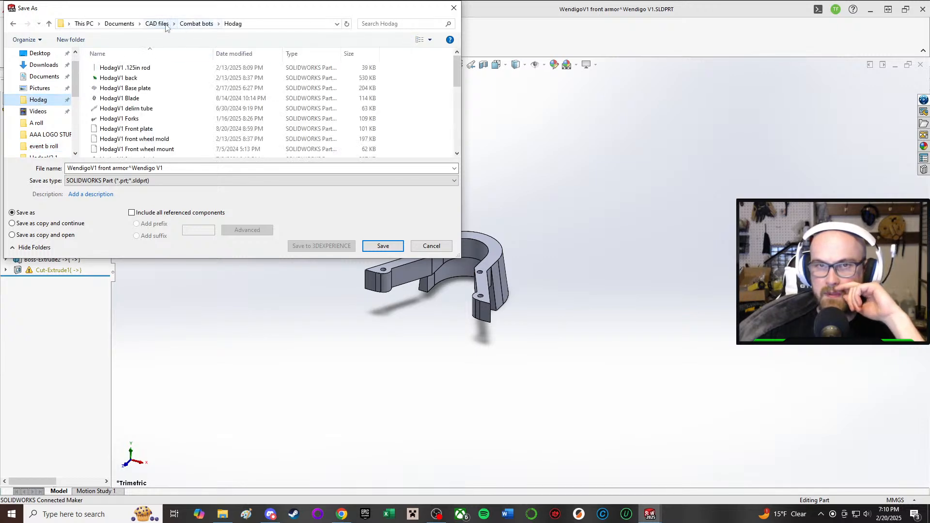
left_click(157, 24)
scroll(187, 94, "down", 1)
scroll(146, 87, "up", 1)
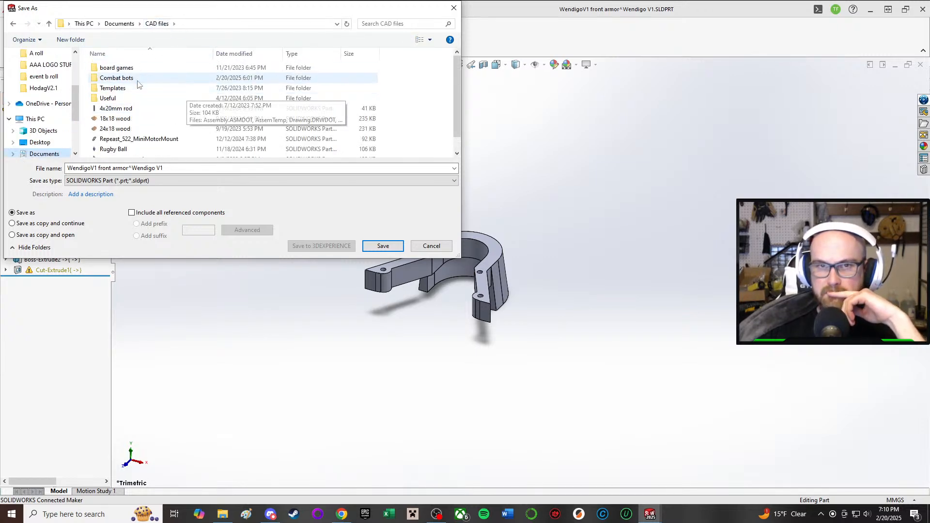
double_click(116, 78)
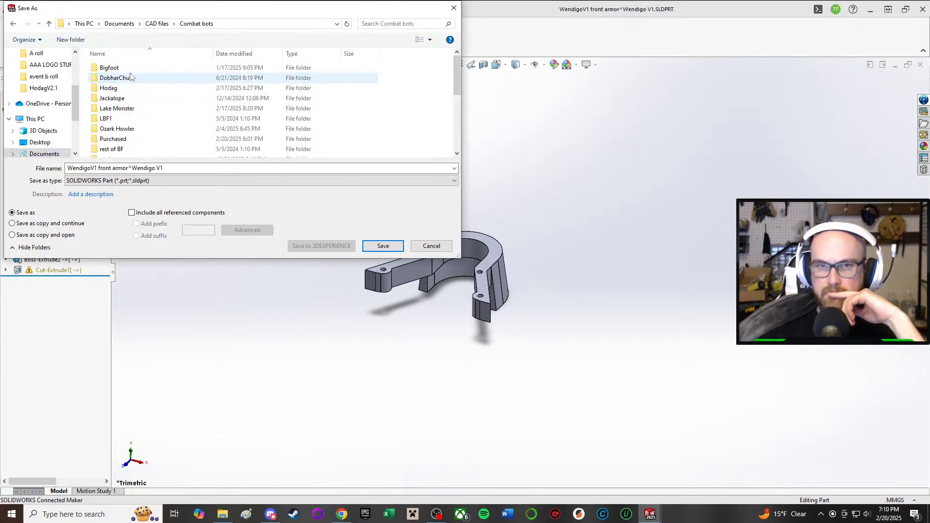
scroll(143, 120, "down", 3)
double_click(136, 113)
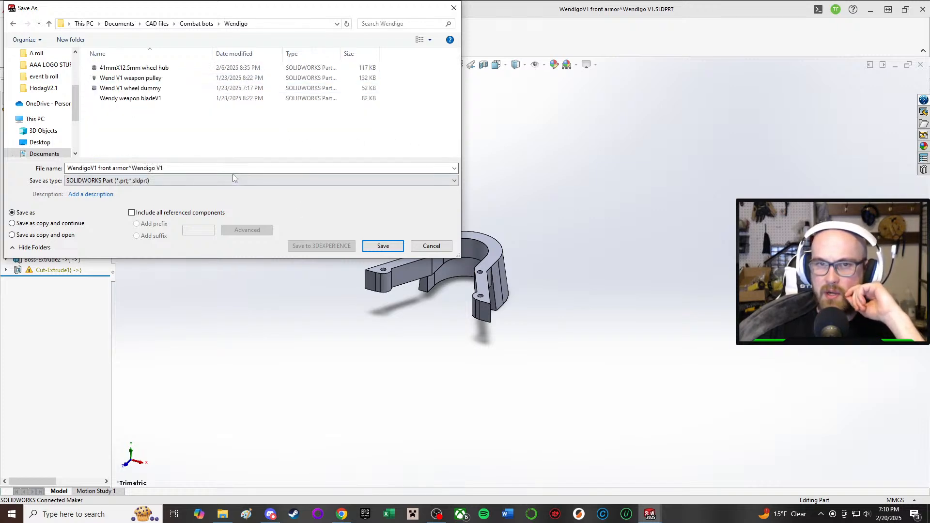
Step: Shorten the file name to "WendigoV1 front armor" and save the part in the Wendigo folder
left_click(191, 166)
left_click_drag(186, 166, 131, 164)
key("BackSpace")
key("BackSpace")
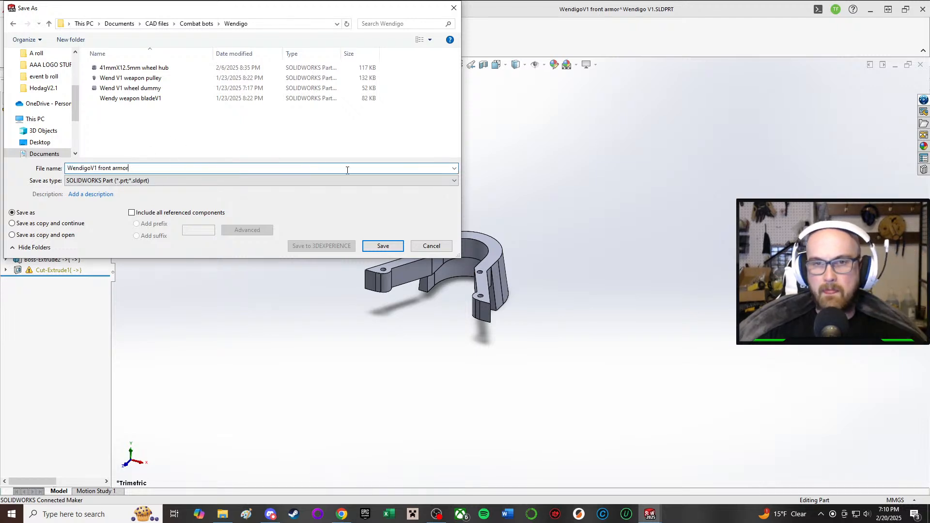
left_click(393, 244)
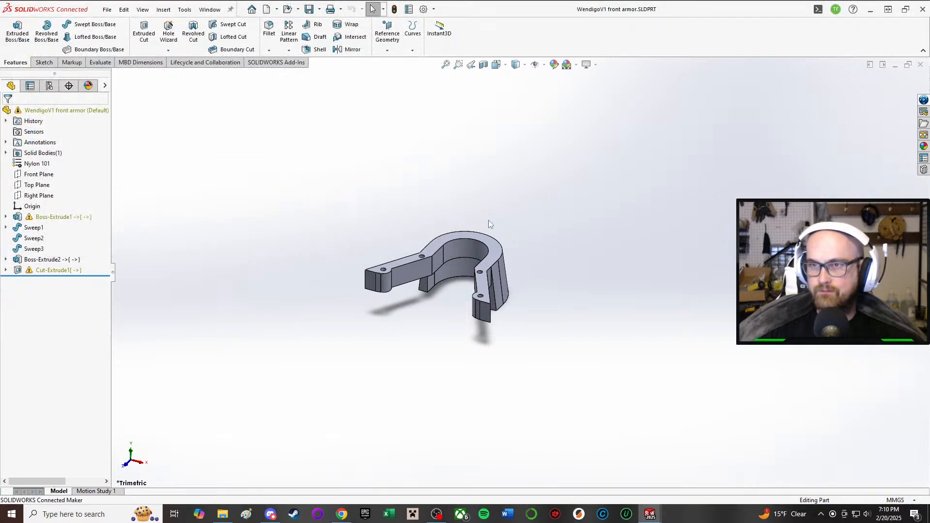
Step: Switch back to the WendV1BODY chassis part and bring its outer side wall into view
mouse_move(650, 513)
left_click(661, 477)
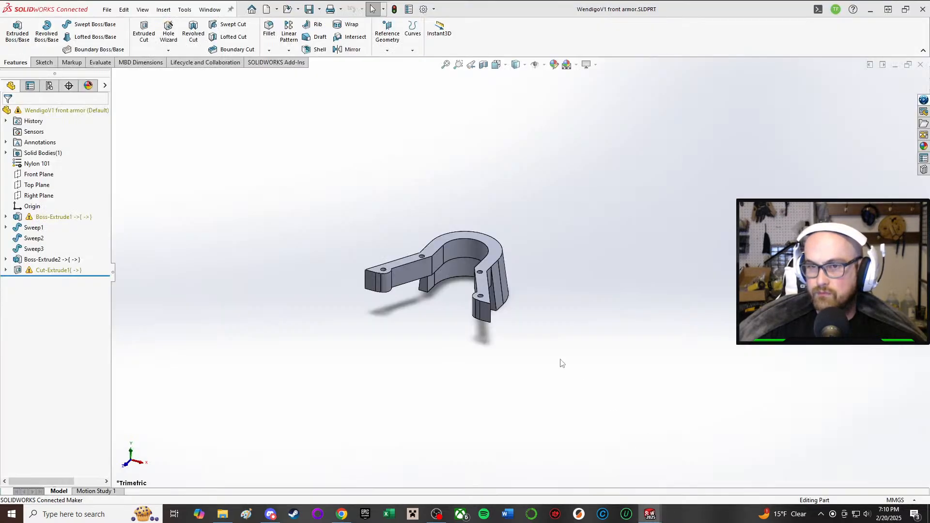
middle_click_drag(437, 225, 449, 280)
scroll(636, 296, "down", 3)
mouse_move(637, 297)
middle_mouse_down()
mouse_move(610, 219)
mouse_move(639, 240)
middle_mouse_up()
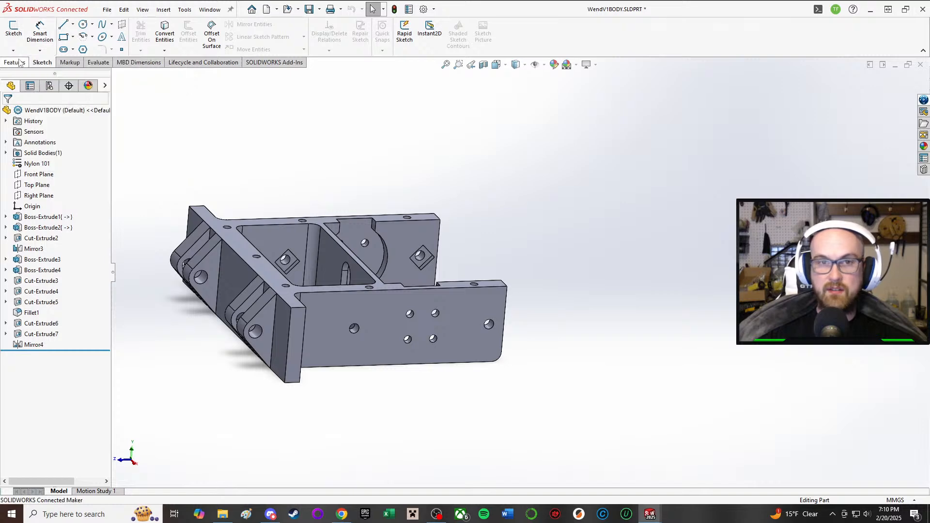
Step: Insert the WendigoV1 front armor part beyond the open end of the chassis side walls, accepting the part material transfer
left_click(163, 9)
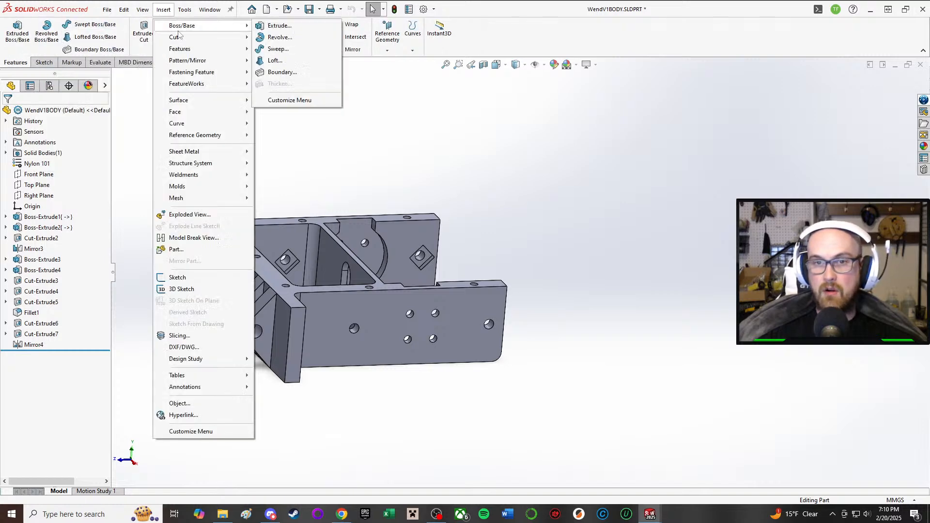
left_click(176, 249)
left_click(58, 216)
middle_click_drag(616, 249, 590, 346)
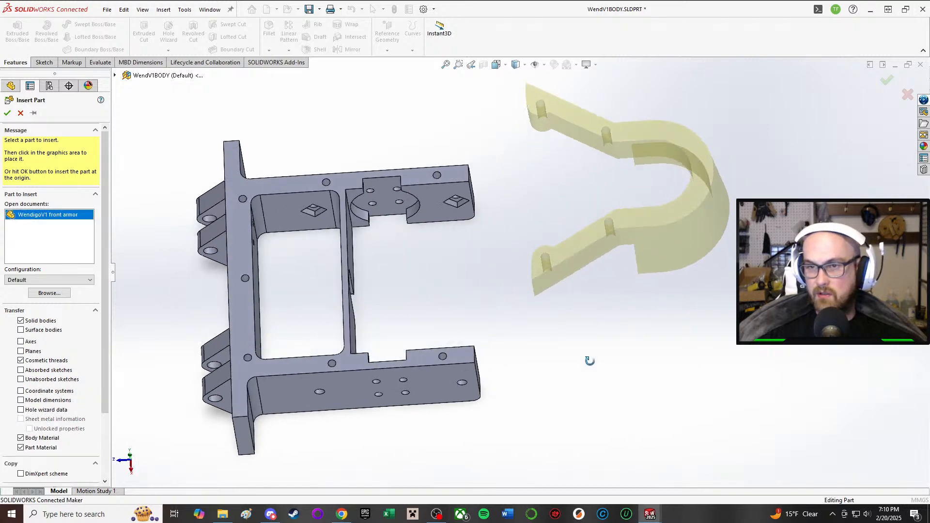
middle_click_drag(604, 276, 526, 117)
middle_click_drag(498, 167, 585, 268)
middle_click_drag(612, 182, 577, 278)
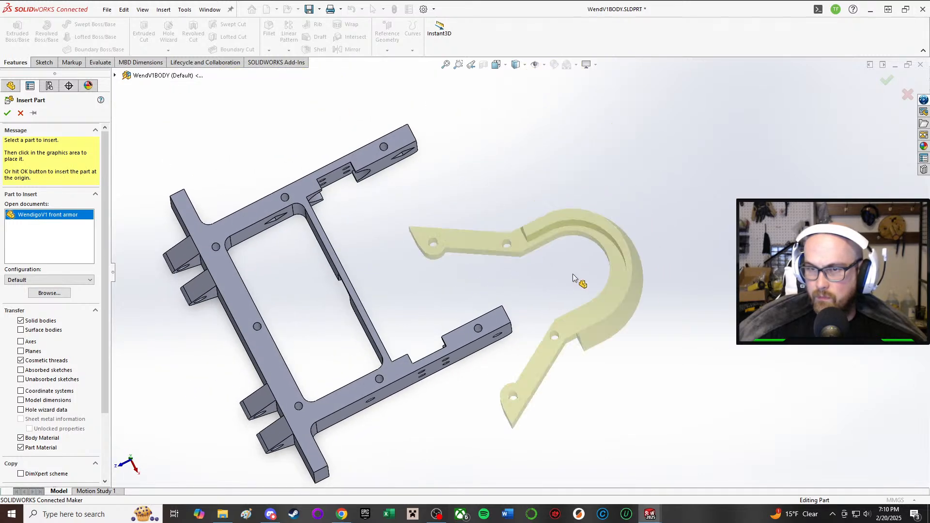
left_click(574, 173)
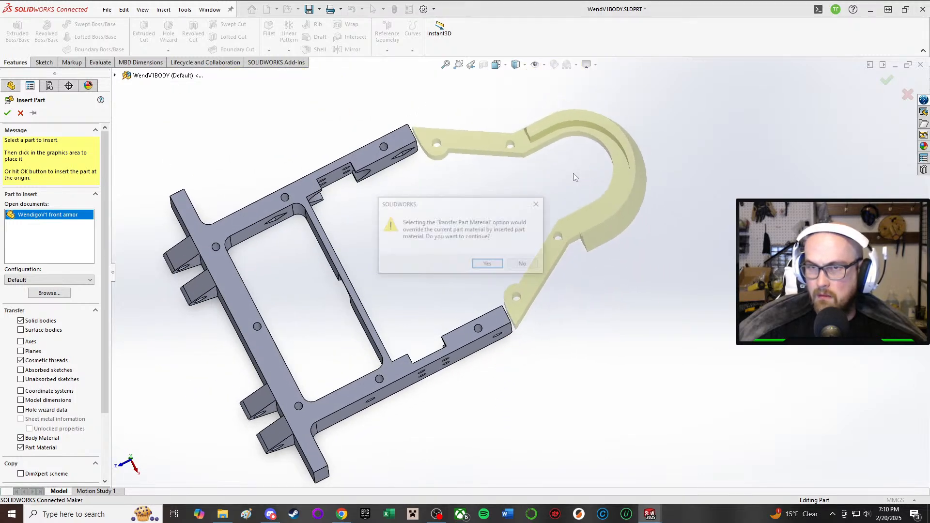
left_click(489, 265)
Step: Examine the inserted front armor, its solid body and the commands available for repositioning it
middle_click_drag(500, 242, 445, 92)
left_click(653, 299)
left_click_drag(654, 299, 617, 190)
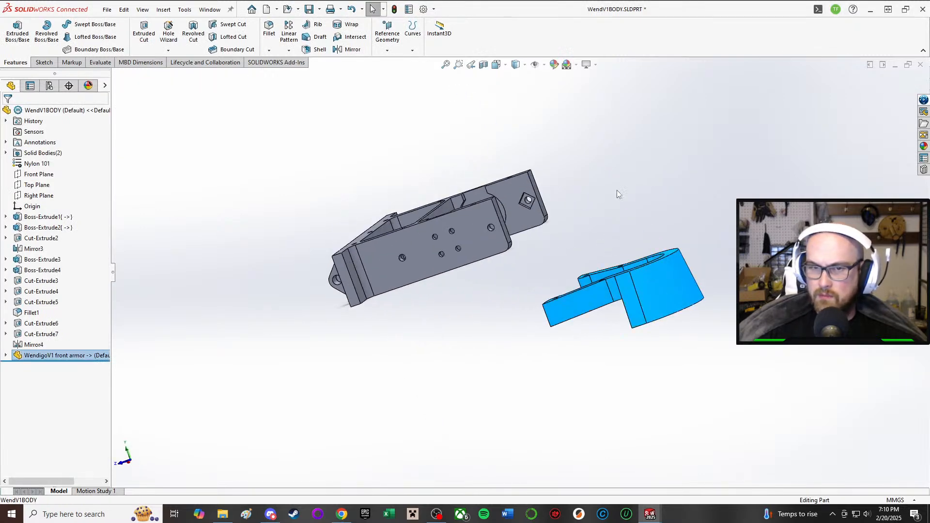
left_click(5, 355)
left_click(54, 355)
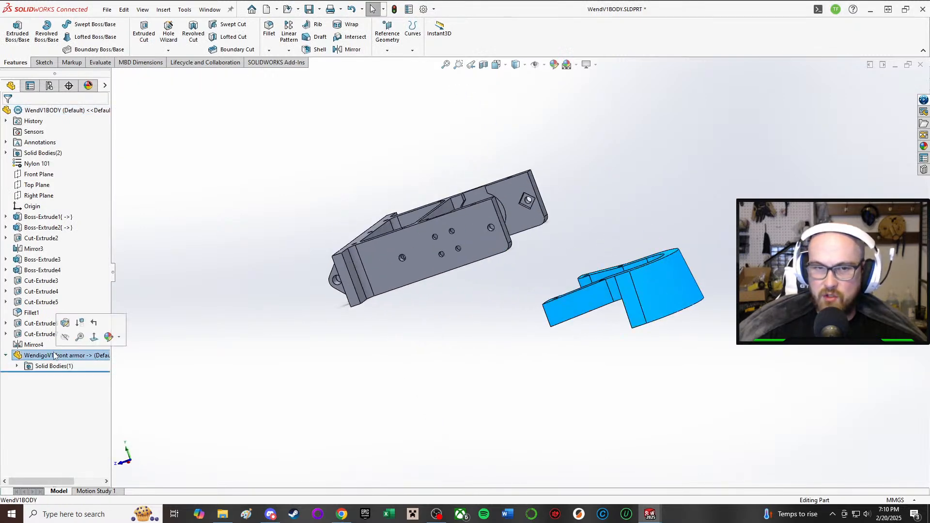
left_click(636, 249)
middle_click_drag(636, 248, 639, 298)
left_click(639, 300)
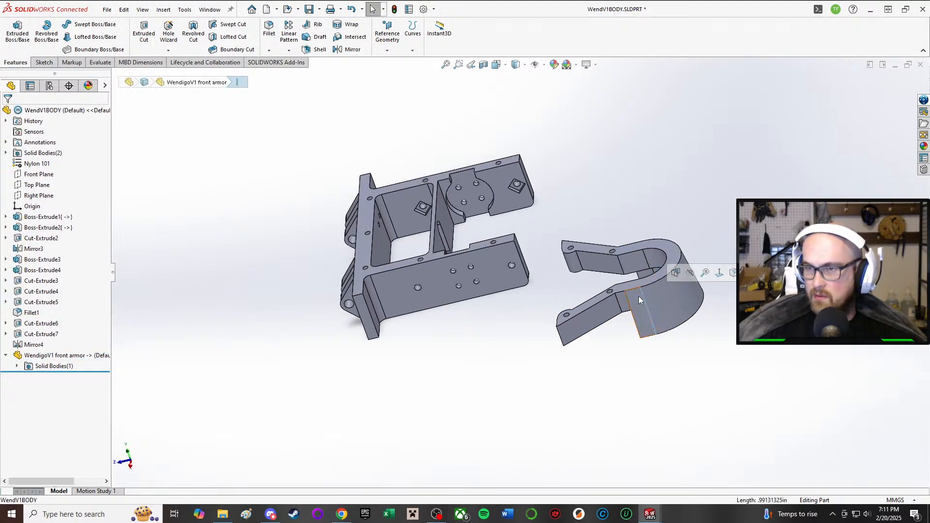
left_click(27, 367)
left_click(17, 366)
left_click(57, 376)
right_click(85, 357)
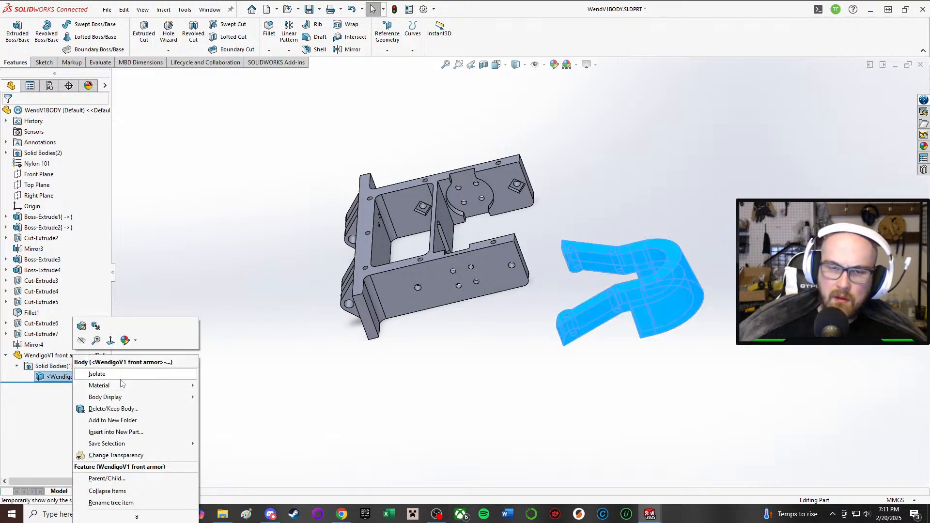
mouse_move(124, 387)
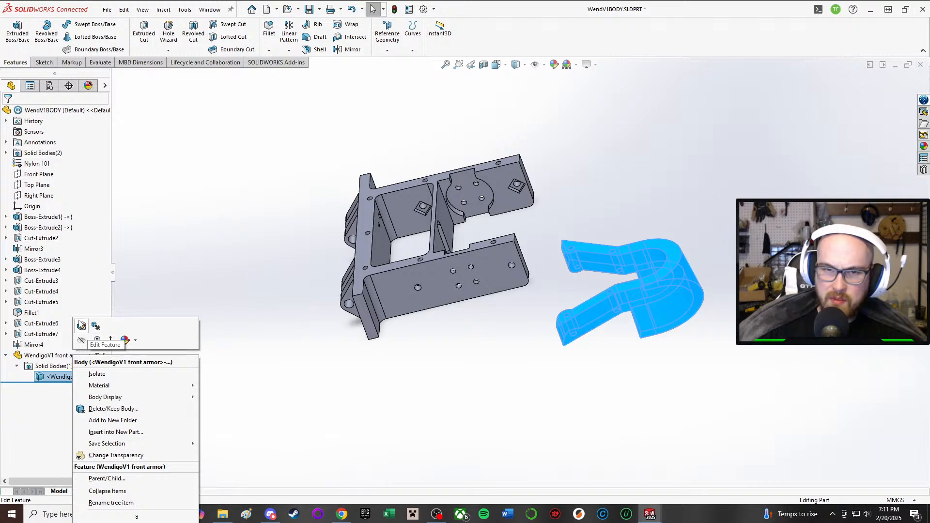
Step: Check the inserted front armor's feature settings without changing them, and undo its insertion into the chassis
left_click(81, 326)
middle_click_drag(318, 236, 240, 341)
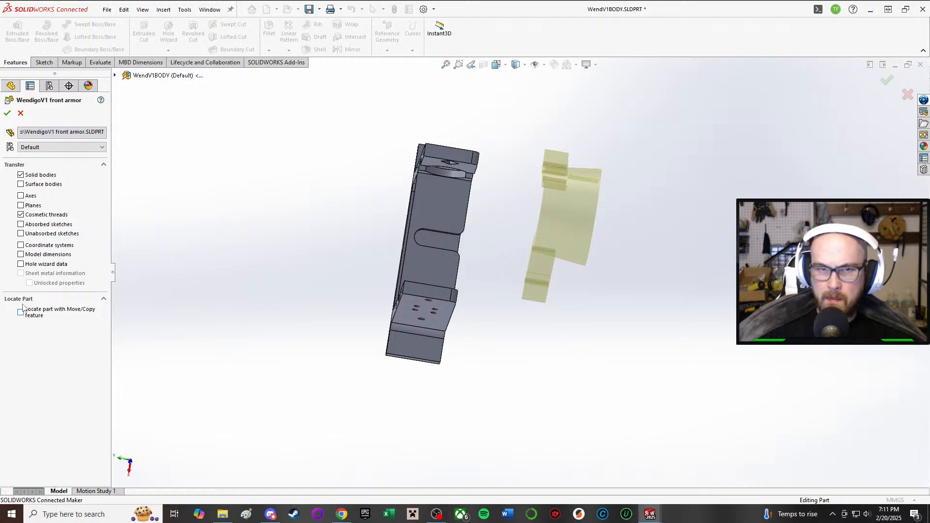
left_click(20, 113)
left_click(562, 234)
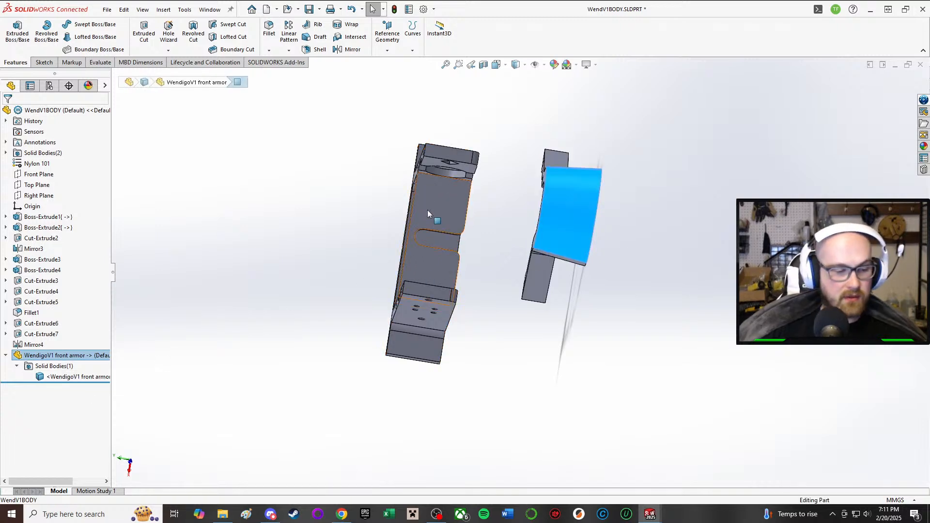
key("Escape")
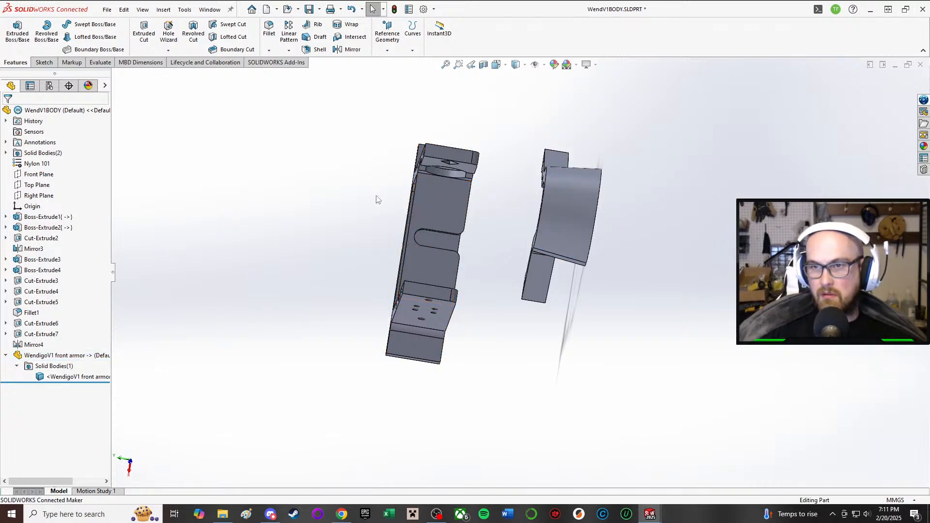
key("ctrl+z")
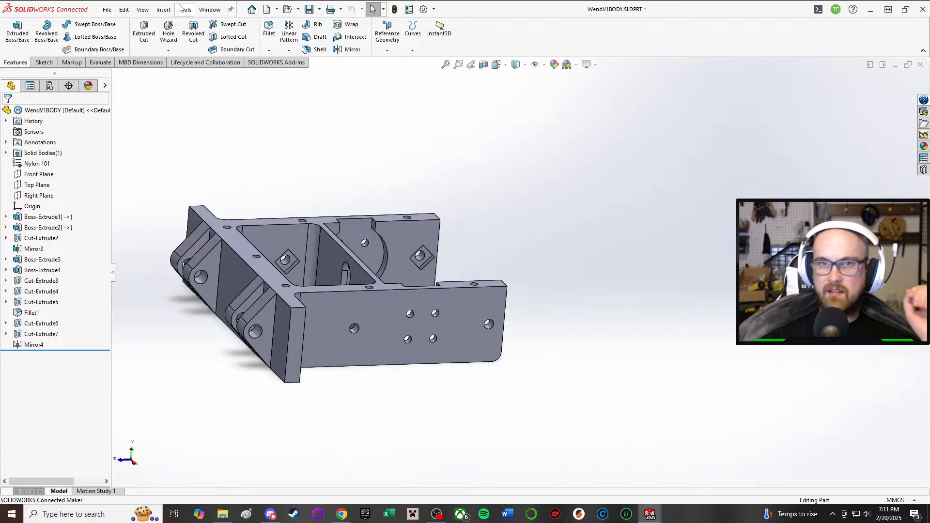
Step: Start inserting the WendigoV1 front armor part into the chassis in its Default configuration
left_click(163, 9)
left_click(182, 250)
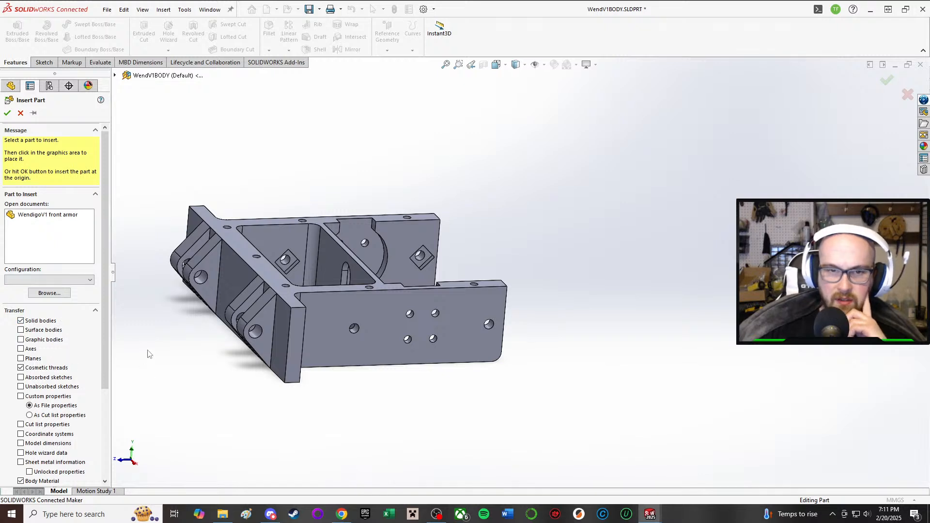
left_click(88, 281)
left_click(88, 280)
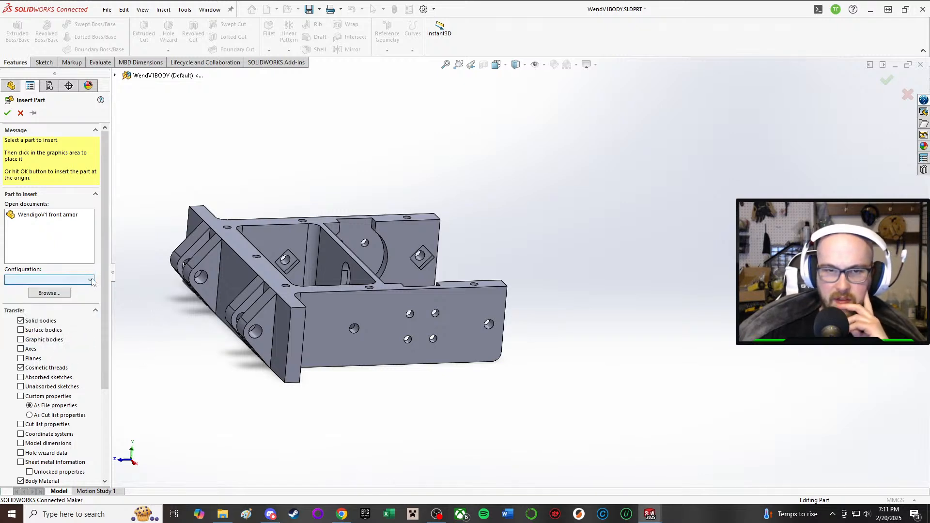
scroll(74, 301, "down", 4)
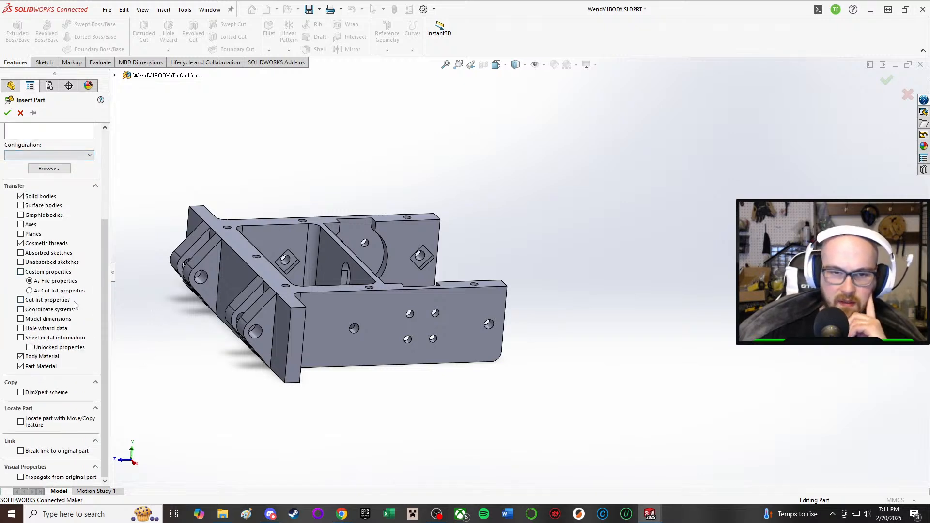
middle_click_drag(733, 265, 713, 350)
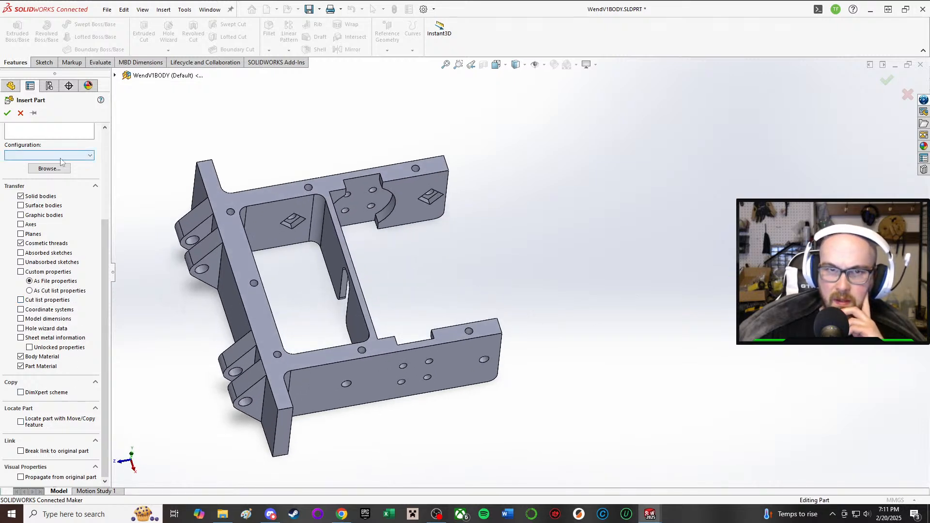
scroll(71, 160, "up", 5)
left_click(32, 215)
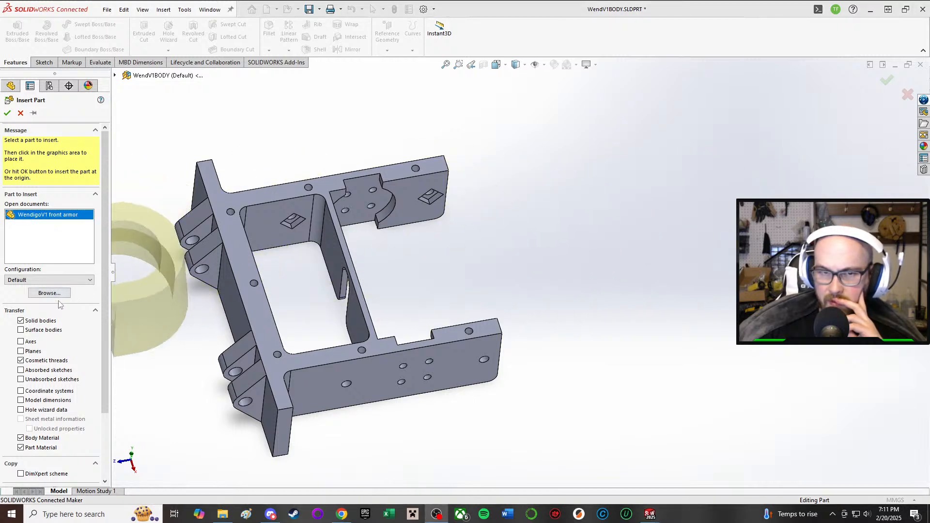
Step: Place the front armor beyond the chassis's open end with its planes transferred, accepting the material override and declining the unit change
middle_click_drag(616, 249, 521, 34)
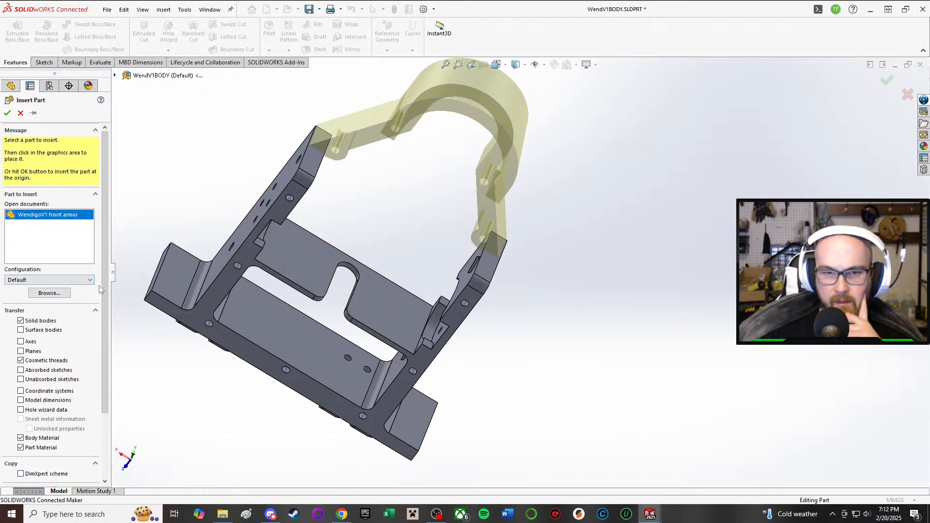
scroll(97, 290, "down", 3)
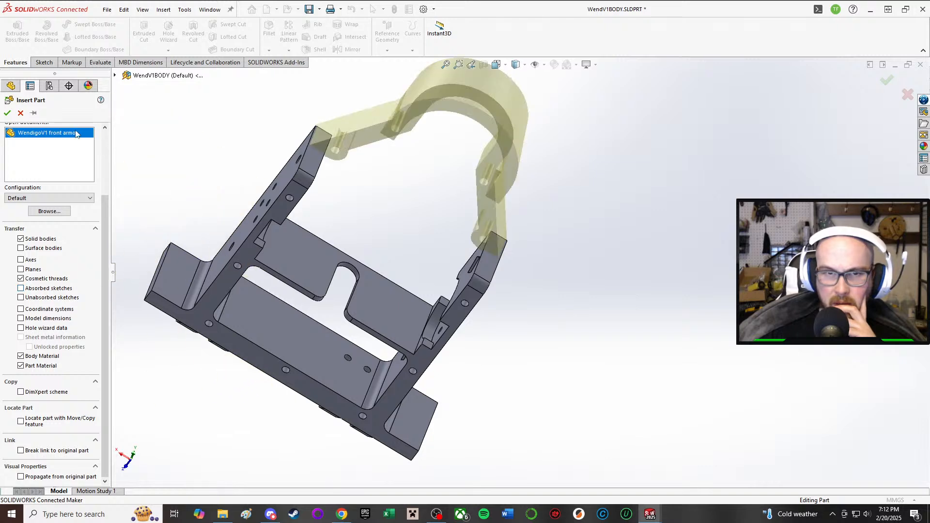
scroll(75, 250, "up", 3)
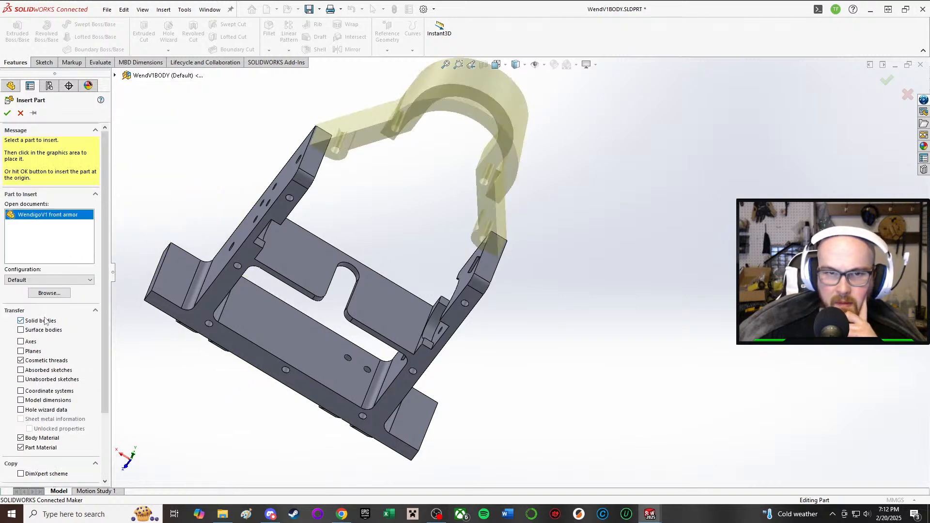
scroll(46, 310, "down", 3)
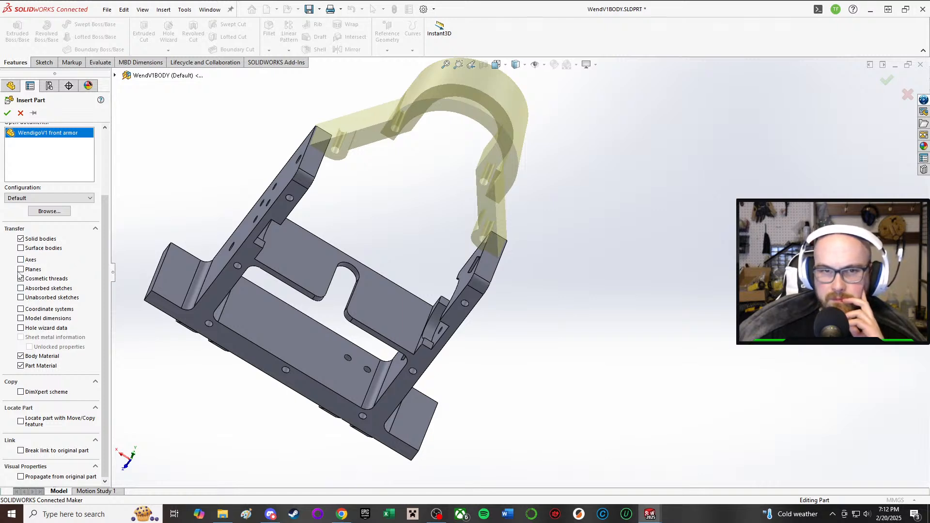
left_click(556, 138)
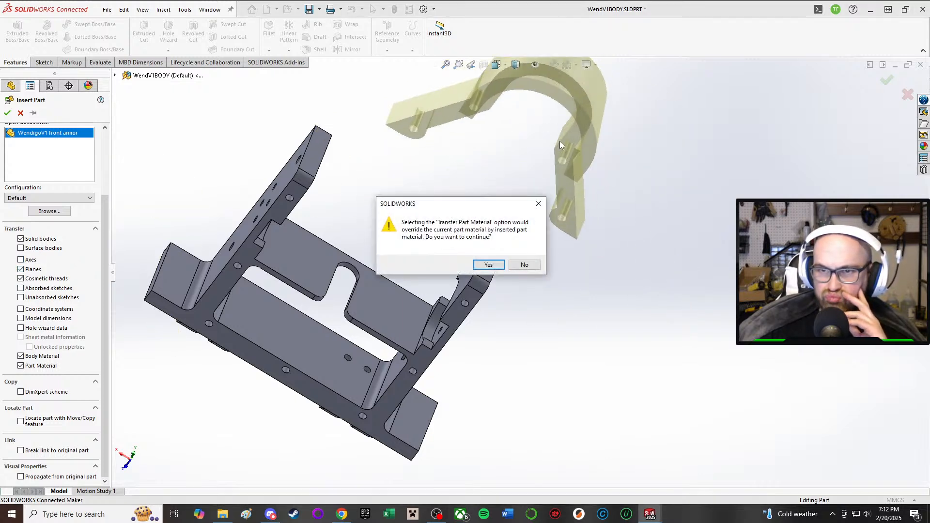
left_click(488, 265)
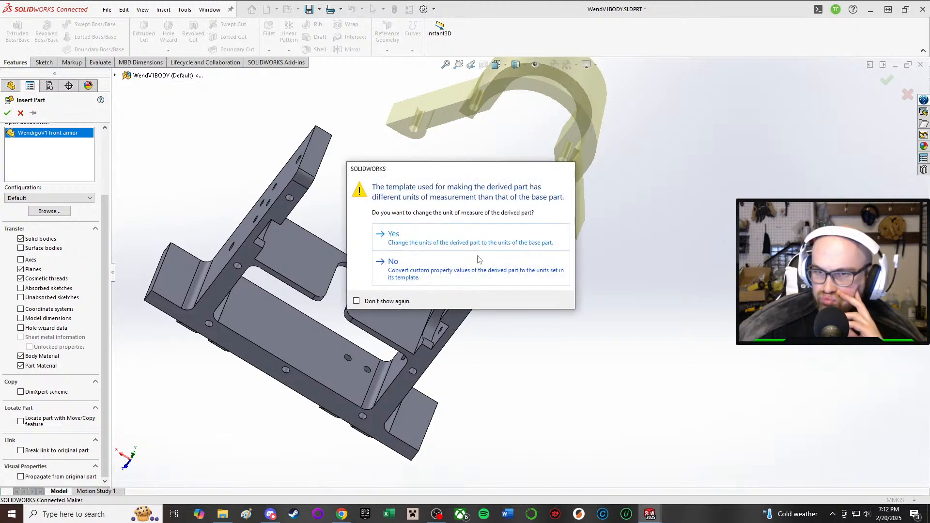
left_click(448, 267)
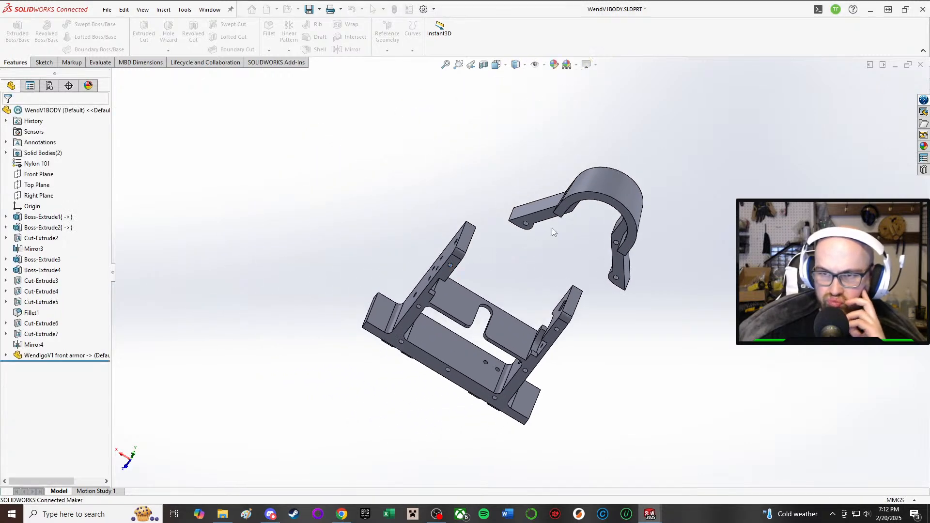
Step: Select the inserted front armor's Front and Right planes, opening a sketch on the Right Plane and leaving it empty
middle_click_drag(519, 162, 498, 301)
left_click(567, 182)
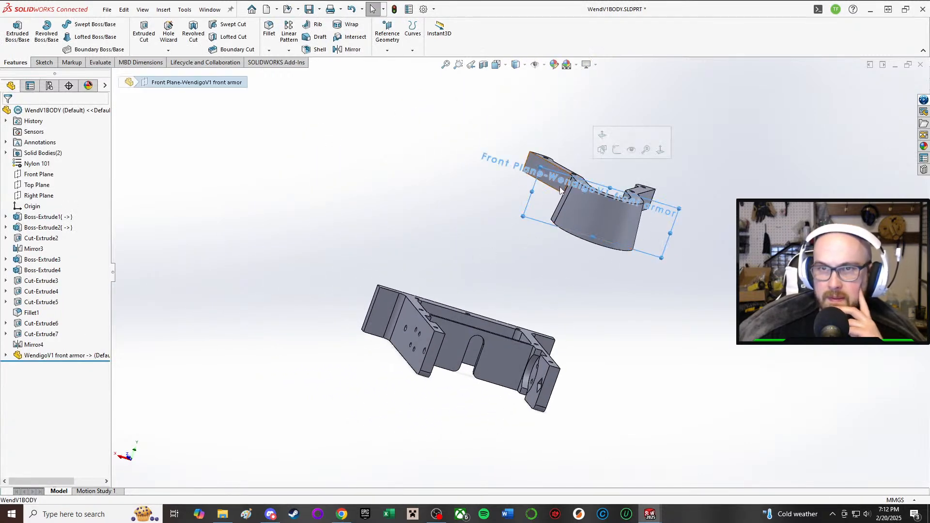
left_click(155, 79)
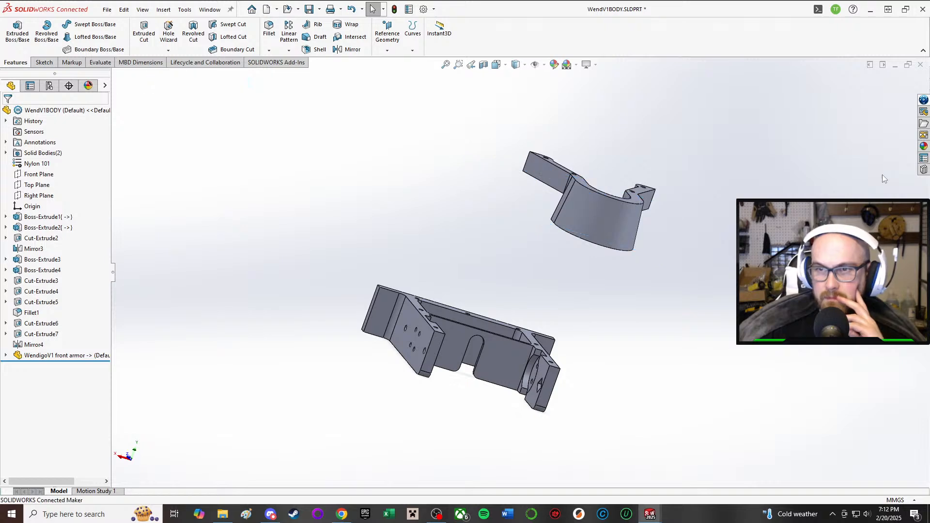
left_click(605, 190)
right_click_drag(412, 217, 416, 175)
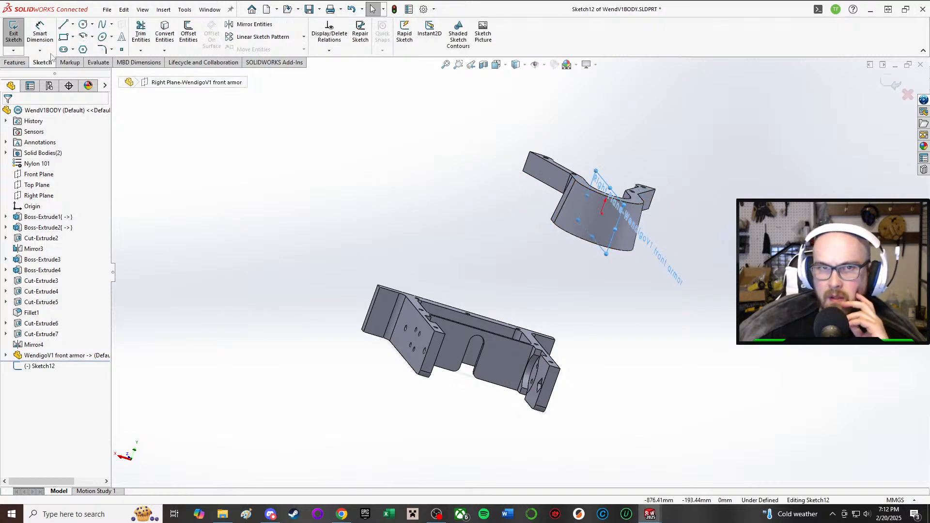
left_click(13, 33)
Step: Examine the planes transferred with the WendigoV1 front armor feature, including its Right and Top planes
left_click(34, 359)
left_click(5, 356)
left_click(17, 377)
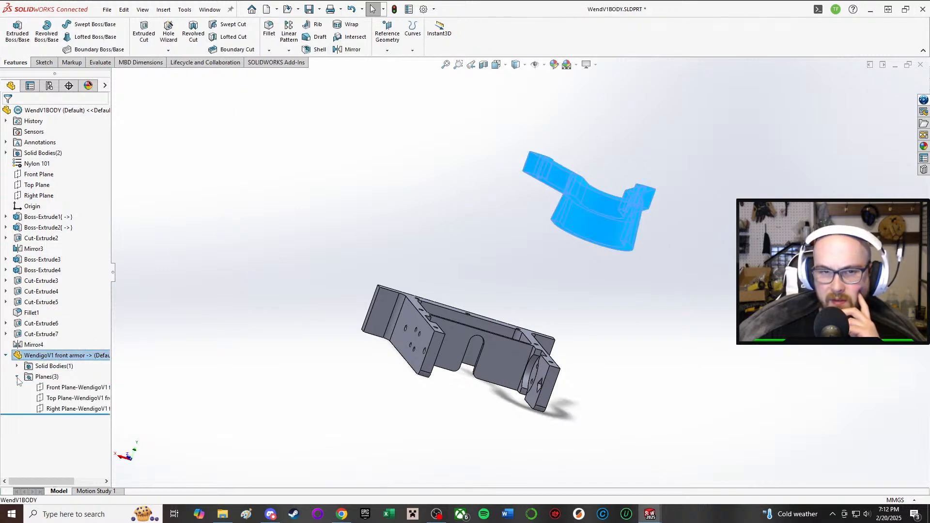
left_click(70, 410)
left_click(69, 399)
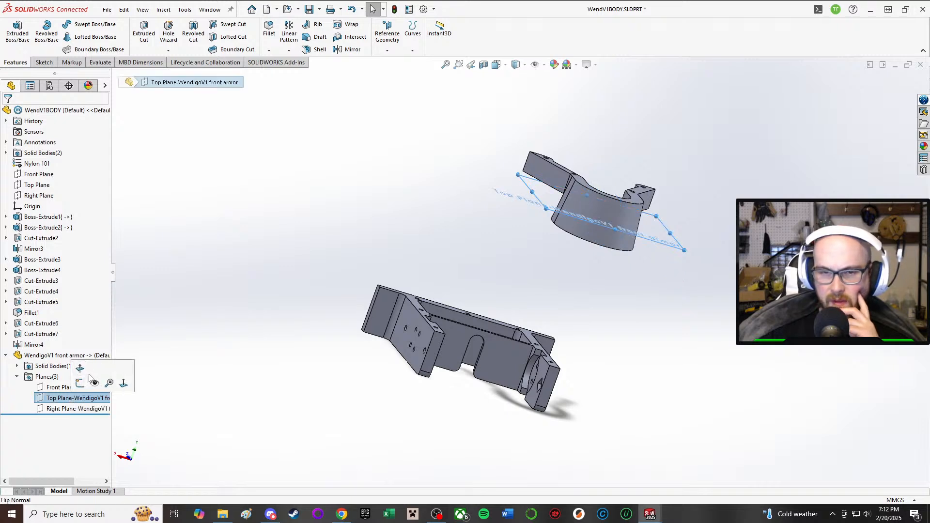
left_click(418, 235)
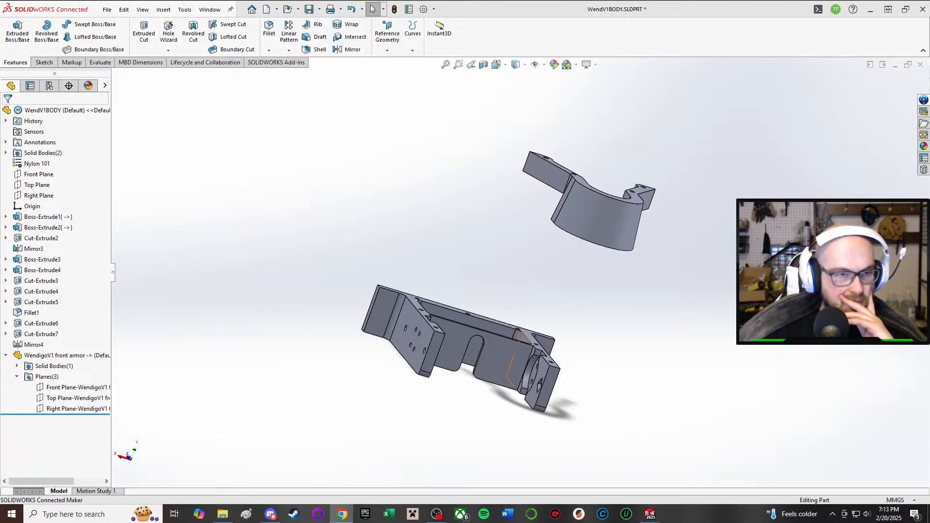
Step: Check the commands available for the front armor's Right Plane without applying any
right_click(581, 212)
mouse_move(647, 325)
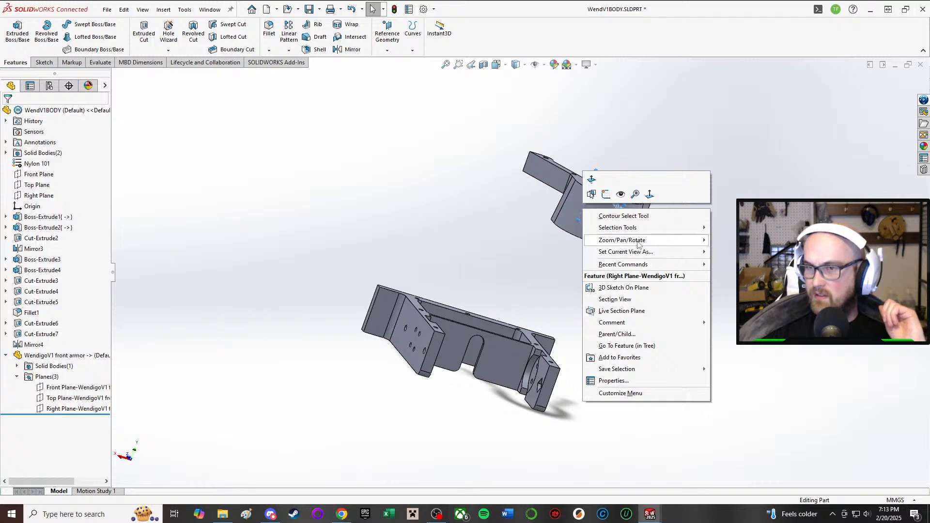
mouse_move(632, 232)
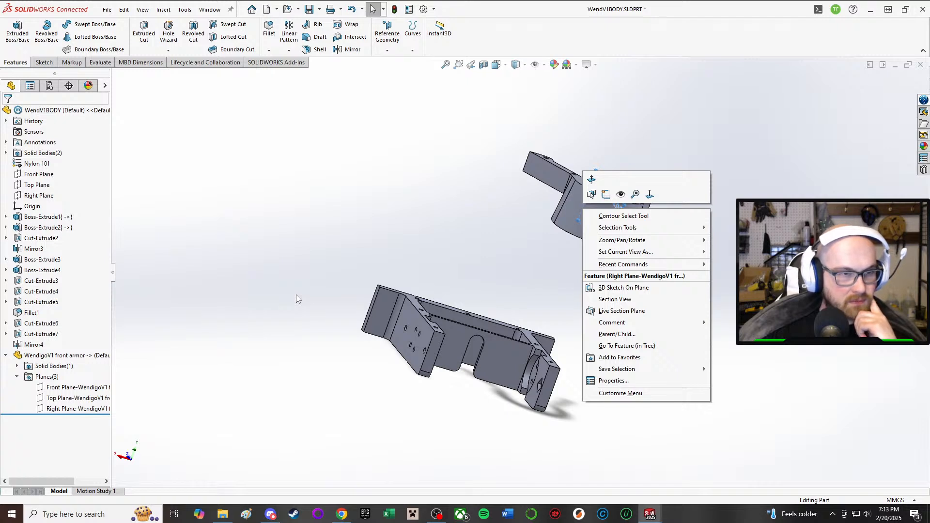
left_click(241, 245)
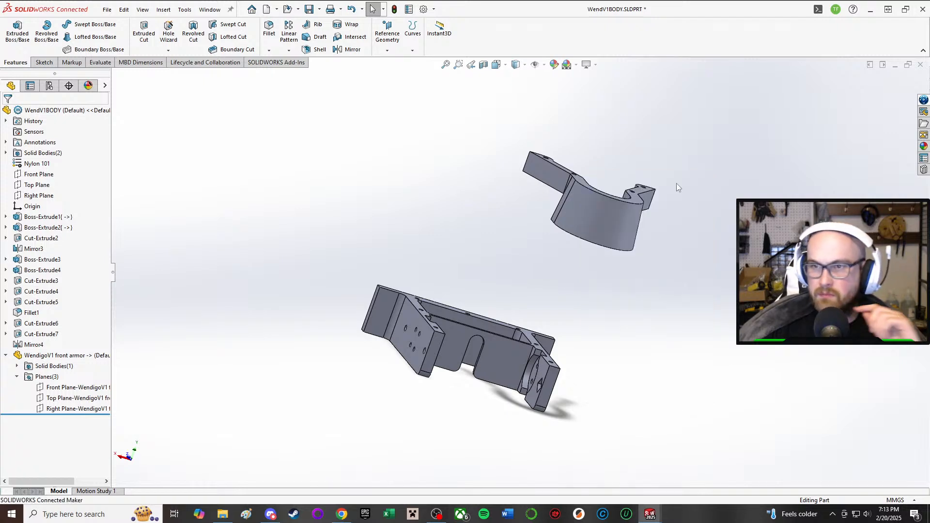
Step: Delete the inserted WendigoV1 front armor feature together with its dependent planes
left_click(607, 218)
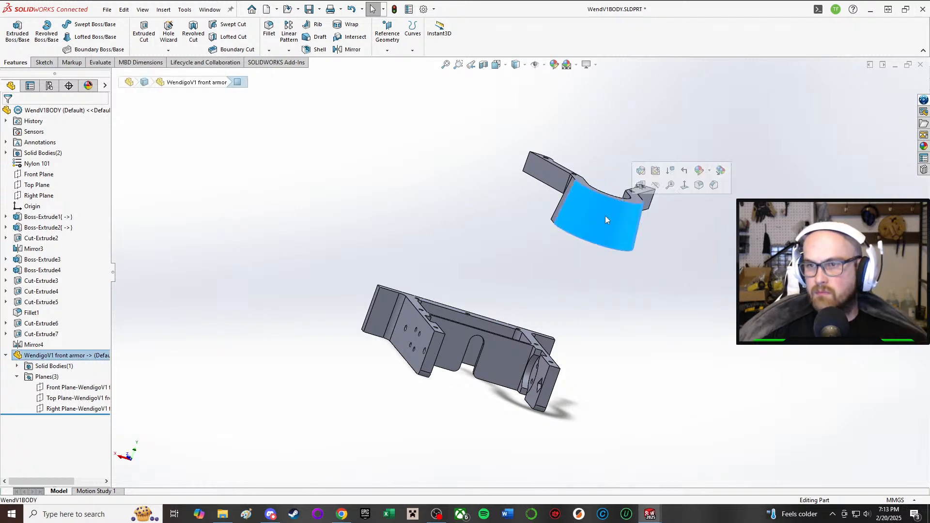
right_click(68, 357)
left_click(90, 376)
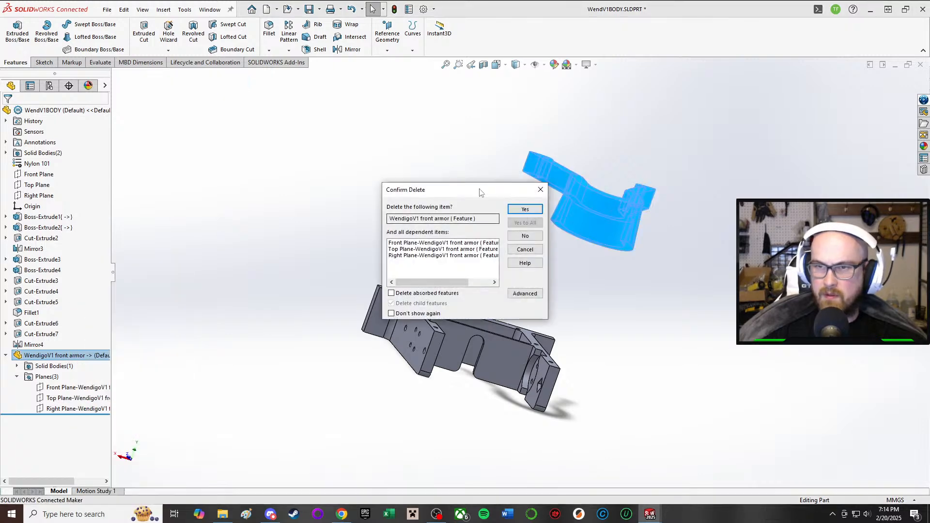
left_click(525, 210)
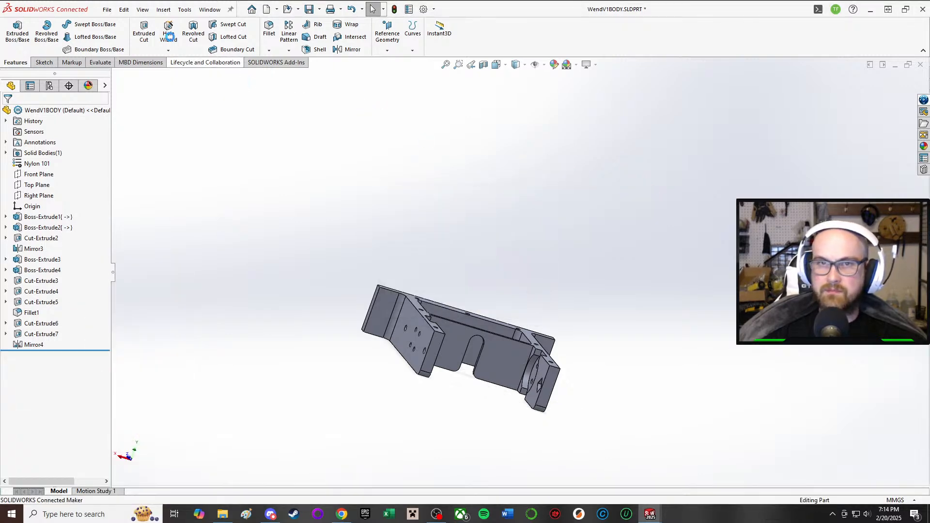
Step: Set up a new insertion of the WendigoV1 front armor with planes transferred and Locate part with Move/Copy feature enabled
left_click(183, 10)
mouse_move(163, 10)
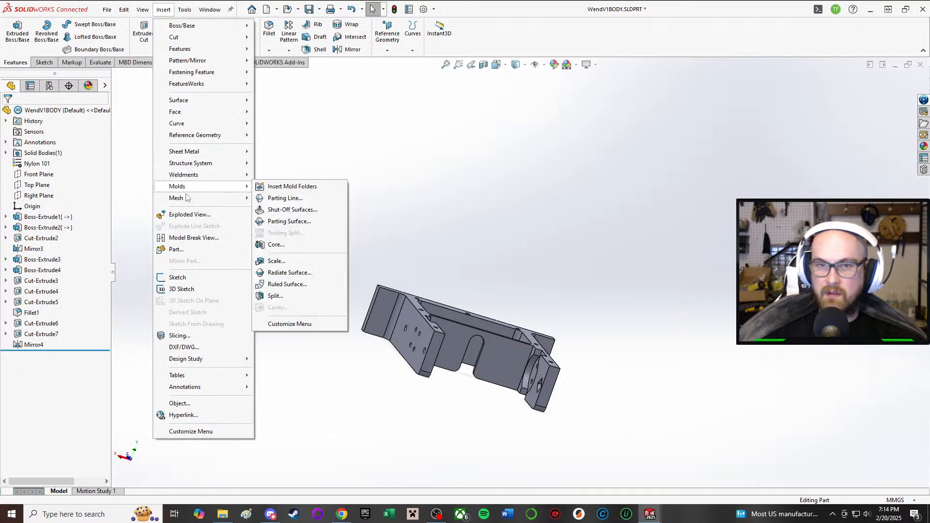
left_click(190, 250)
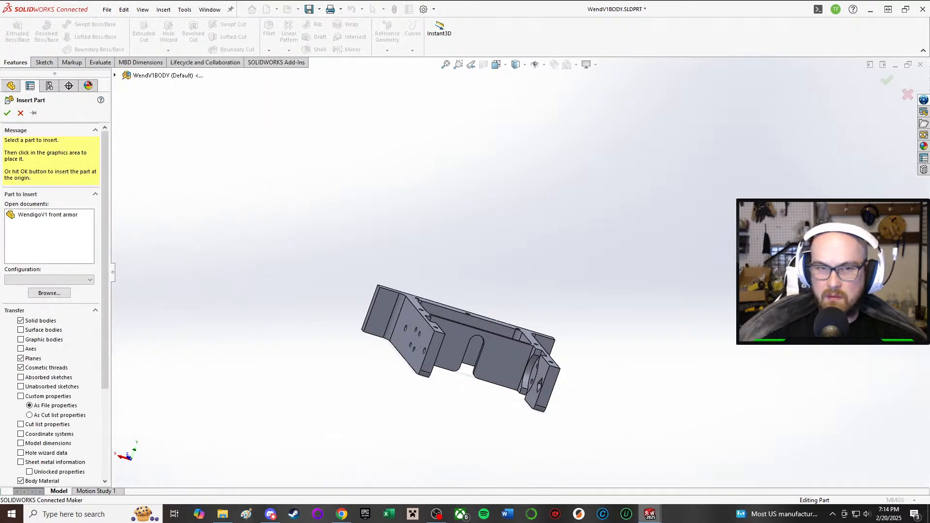
scroll(68, 327, "down", 5)
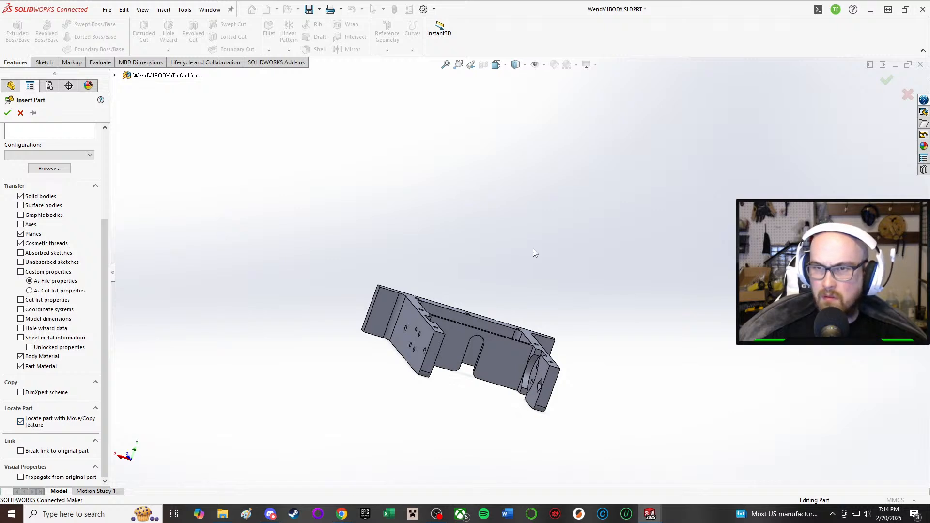
scroll(14, 179, "up", 5)
left_click(30, 214)
scroll(78, 314, "down", 3)
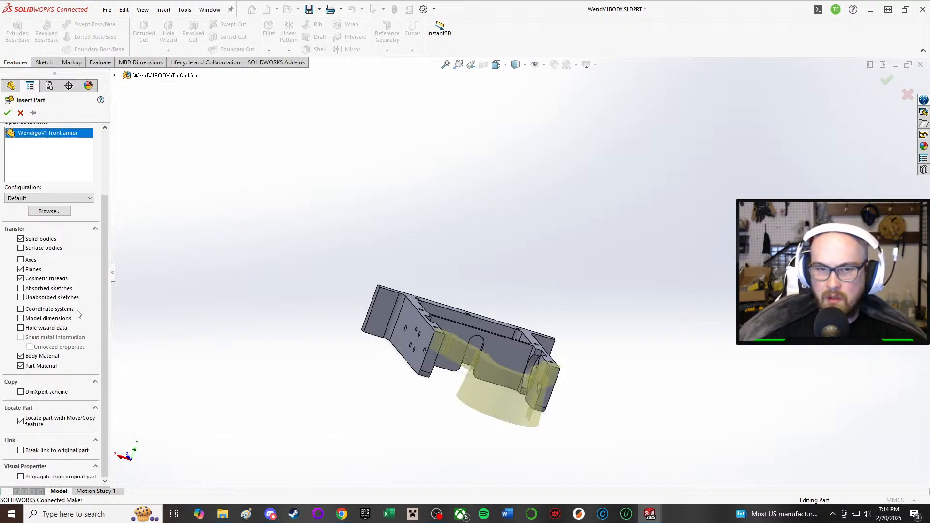
Step: Place the front armor beyond the open end of the chassis side walls, accepting the part material transfer and declining the unit change
middle_click_drag(509, 339, 625, 409)
left_click(648, 382)
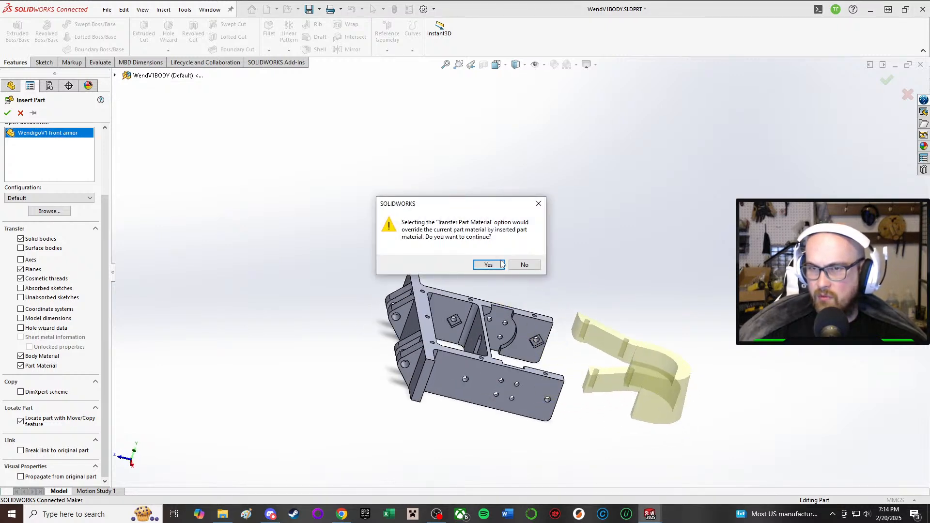
left_click(486, 265)
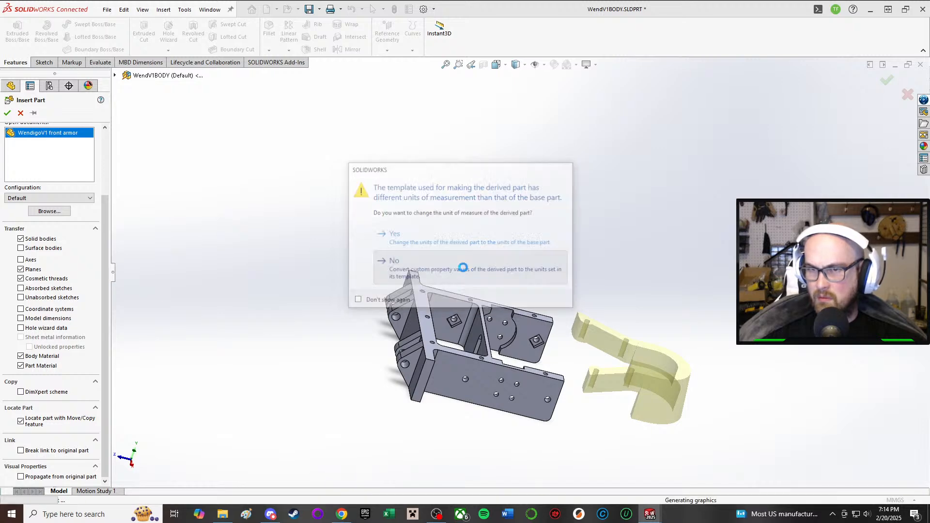
left_click(468, 265)
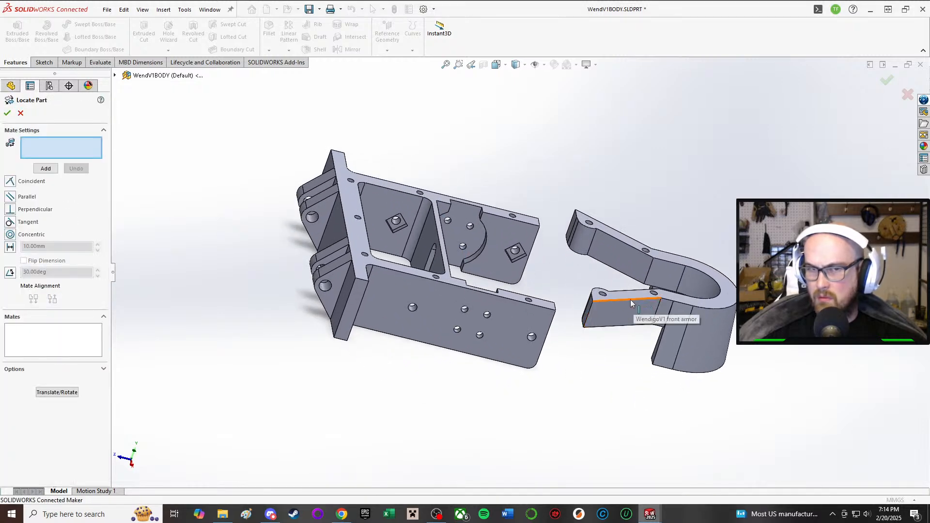
Step: Add a Coincident mate between the end face of the chassis side wall and the end face of the front armor arm
middle_click_drag(315, 153, 285, 85)
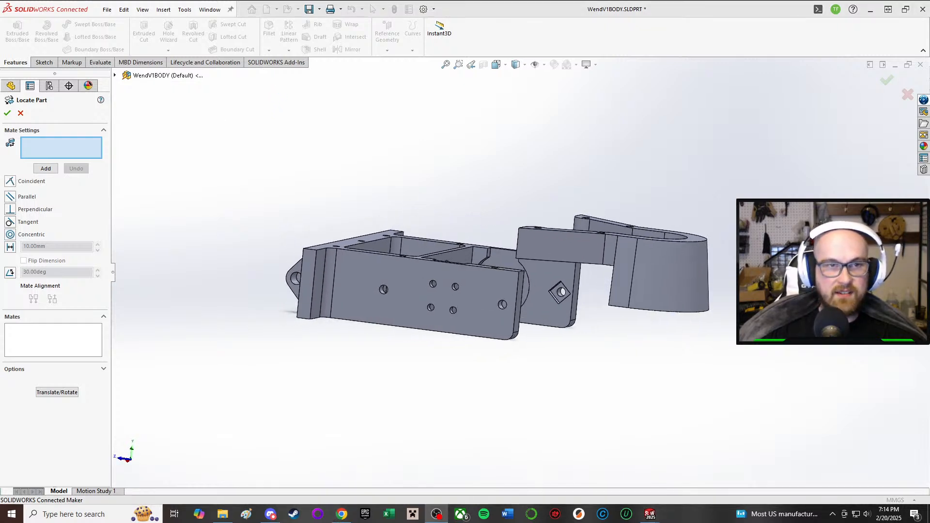
left_click(17, 181)
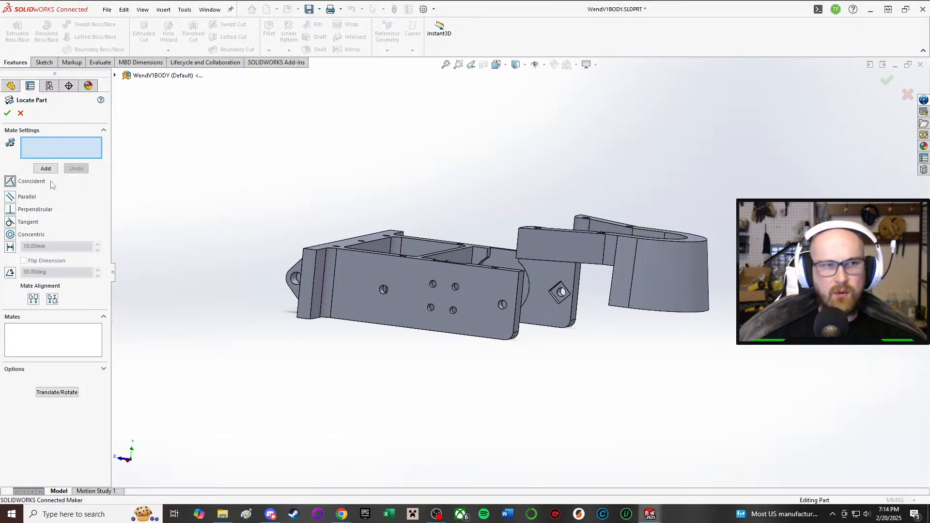
middle_click_drag(484, 208, 500, 286)
left_click(500, 286)
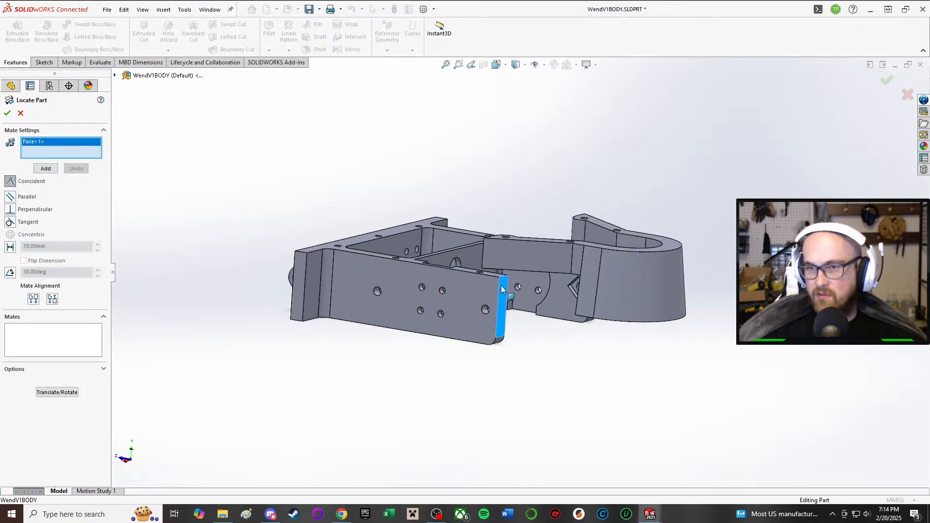
middle_click_drag(523, 189, 563, 292)
scroll(564, 292, "down", 4)
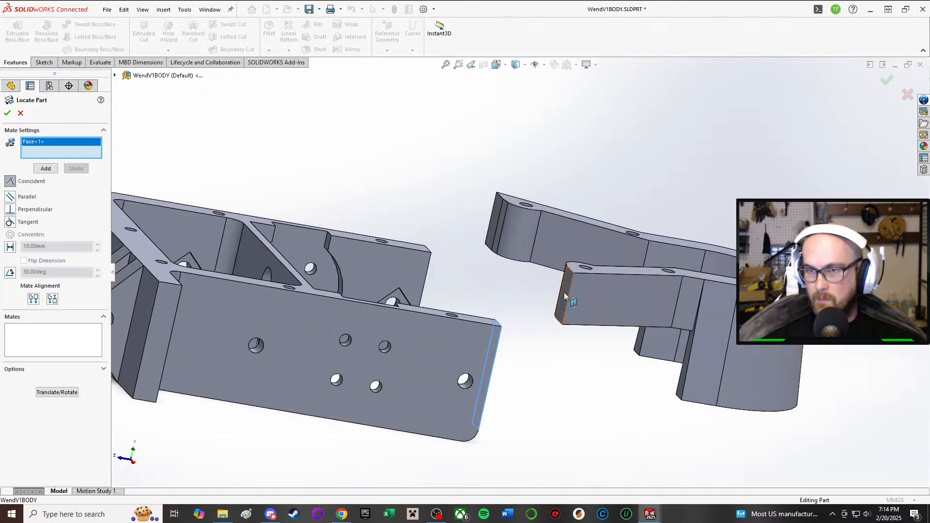
left_click(564, 295)
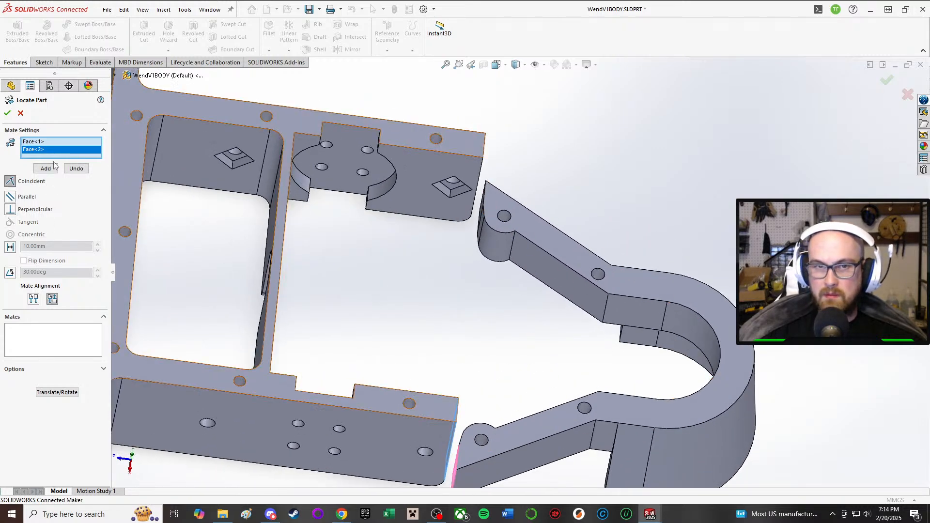
left_click(43, 173)
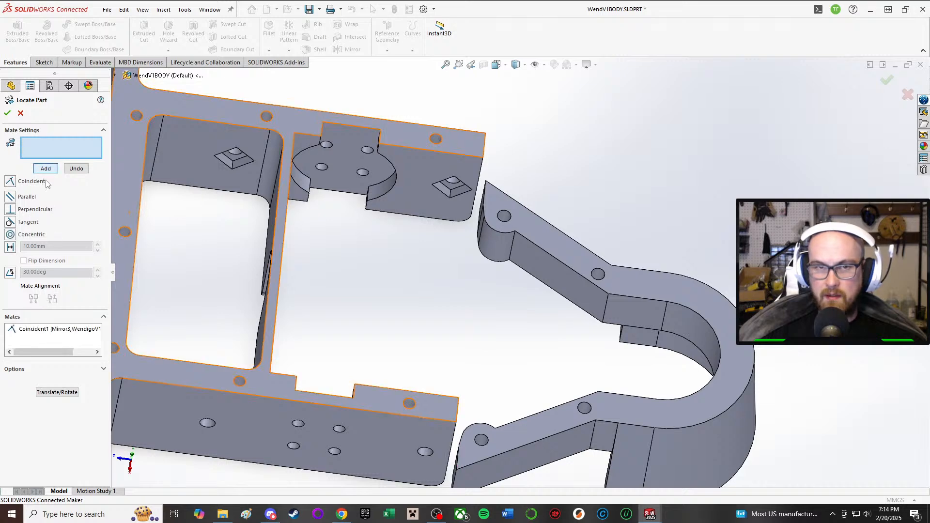
Step: Add a Coincident mate between the chassis's upper rim face and the front armor's upper face
left_click(447, 414)
left_click(511, 439)
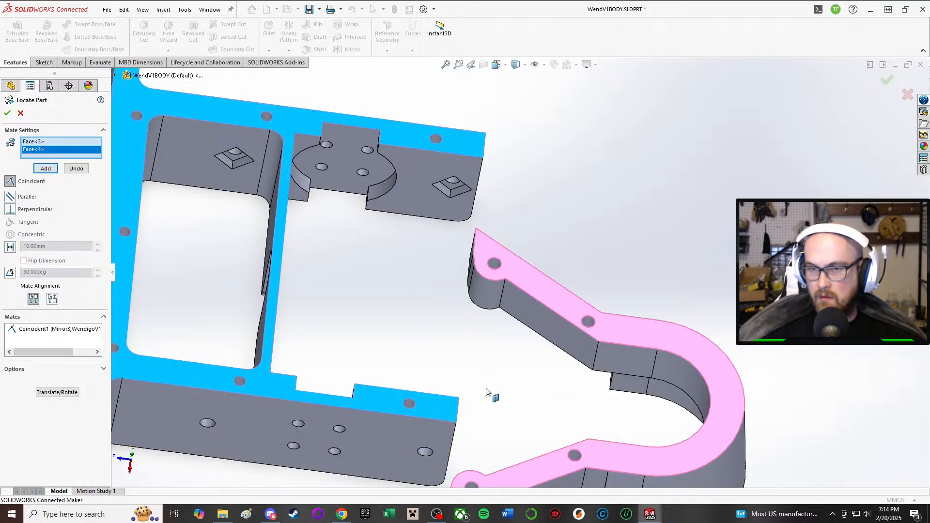
left_click(44, 169)
Step: Mate the front armor arm's outer end edge Coincident with the chassis side wall's outer face and accept the part location
middle_click_drag(377, 309, 447, 281)
scroll(429, 325, "up", 2)
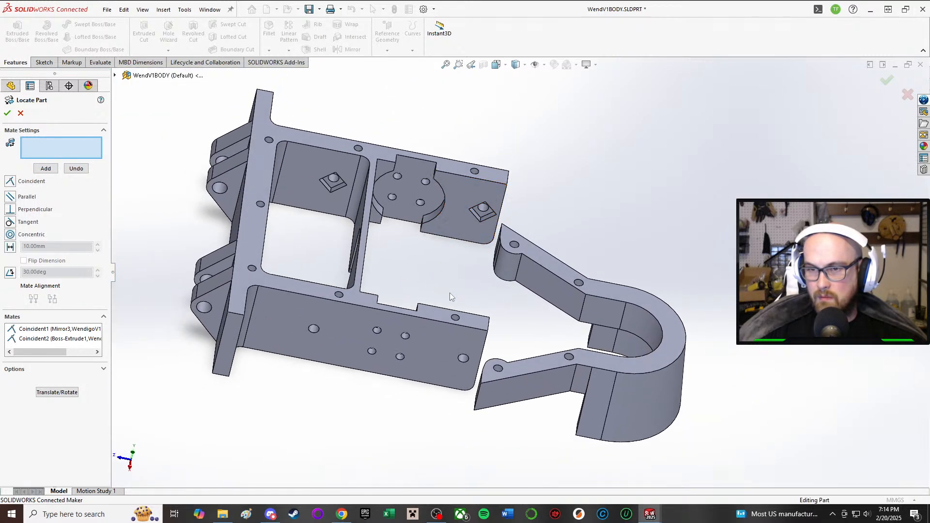
scroll(460, 310, "down", 3)
left_click(511, 465)
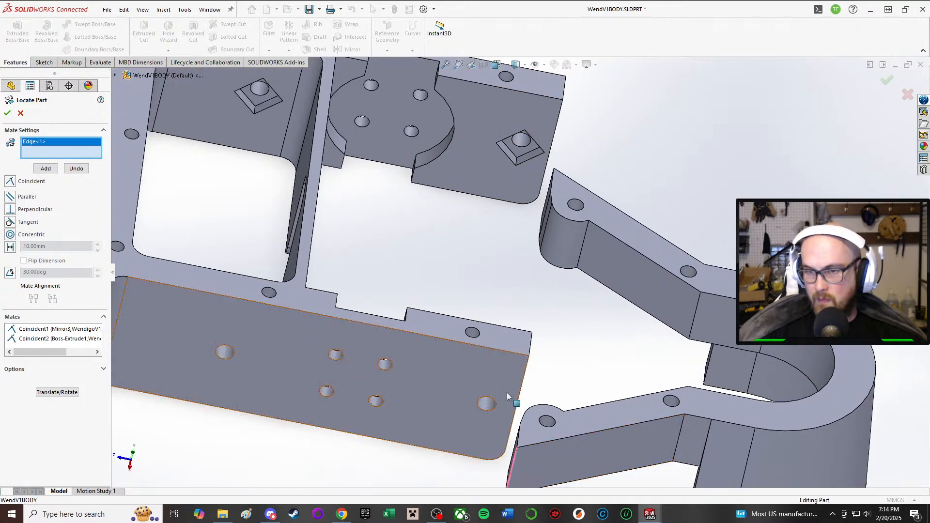
left_click(506, 374)
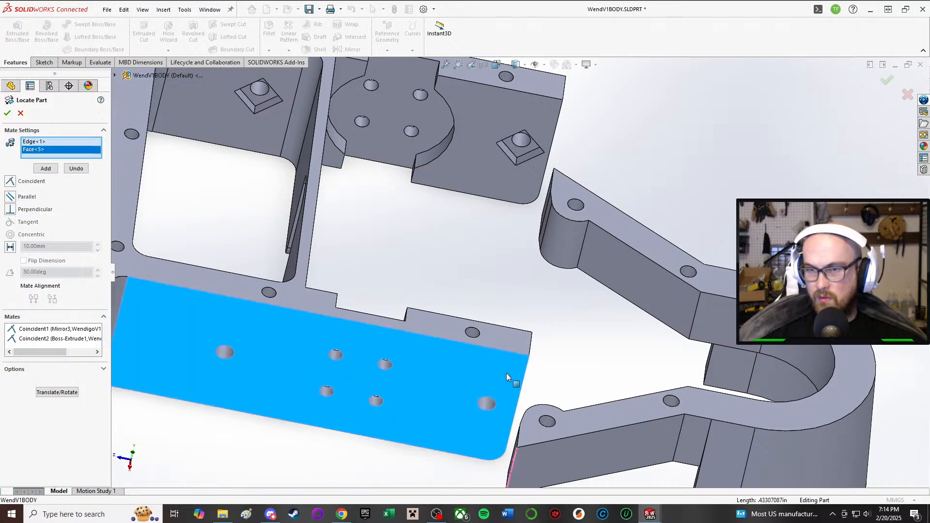
left_click(11, 182)
middle_click_drag(533, 271, 557, 228)
scroll(557, 95, "down", 1)
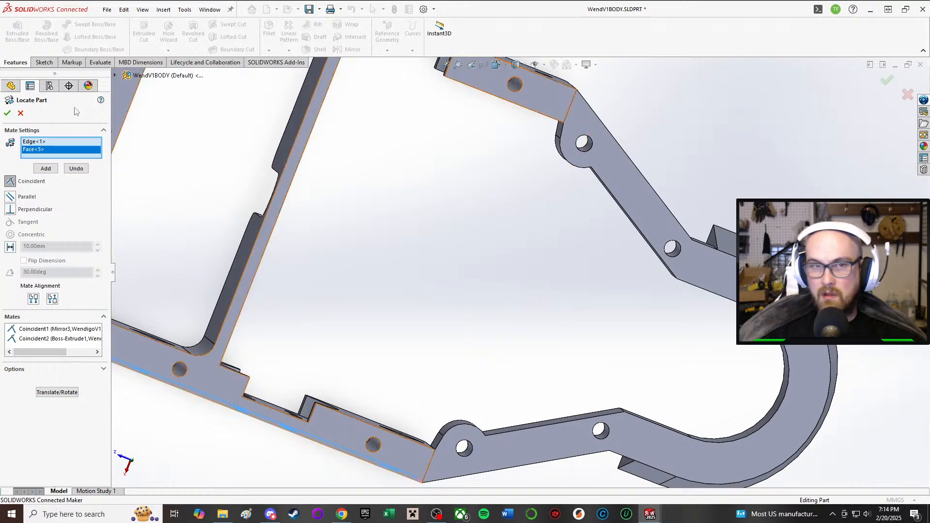
left_click(44, 170)
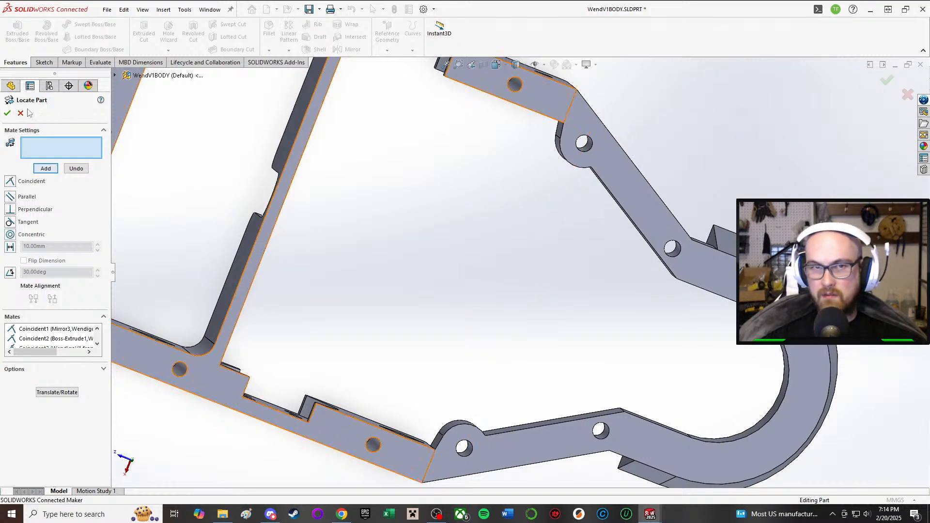
left_click(8, 114)
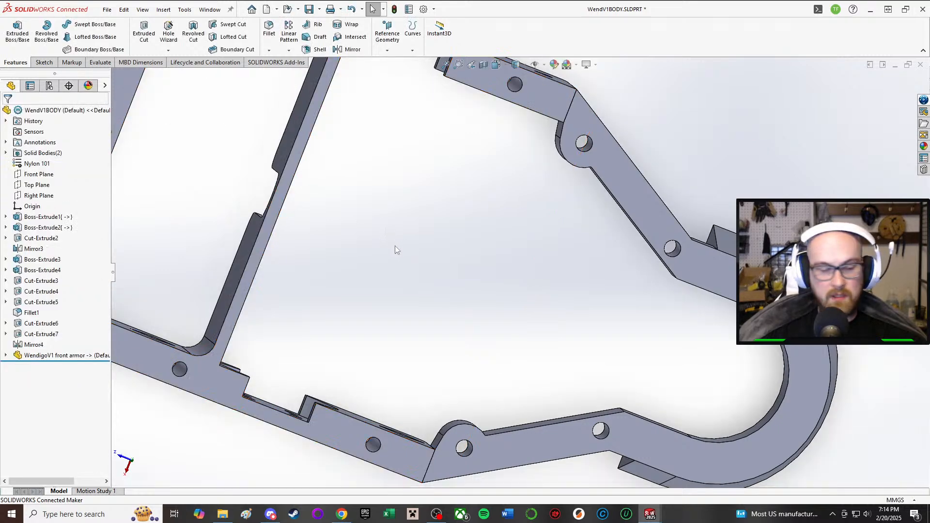
Step: Check the inserted front armor's feature, its faces and available commands, and the adjoining chassis side wall face
left_click(62, 357)
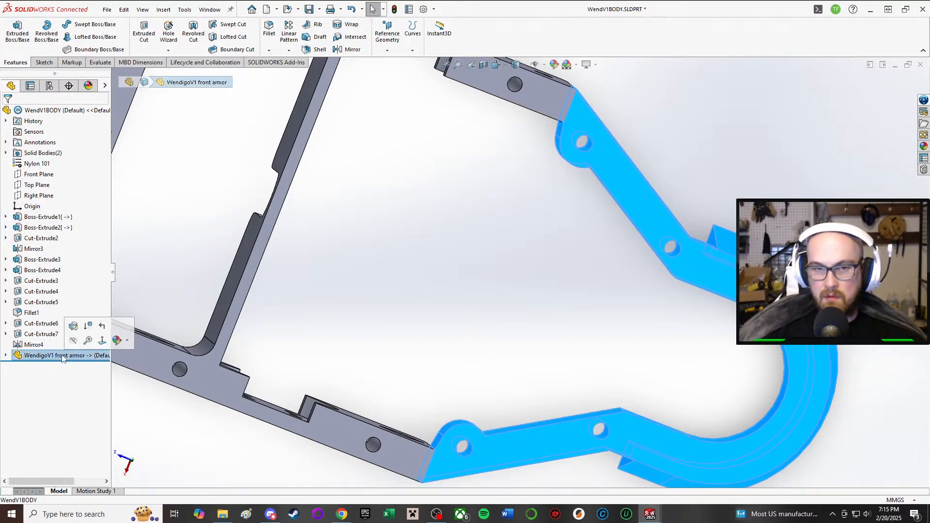
left_click(493, 318)
middle_click_drag(492, 317, 523, 72)
scroll(457, 196, "down", 2)
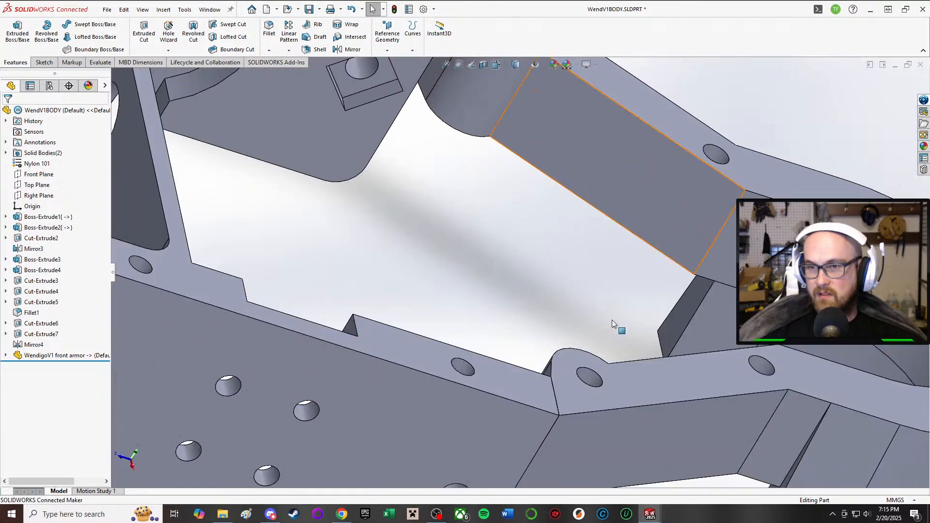
left_click(539, 433)
left_click(641, 368)
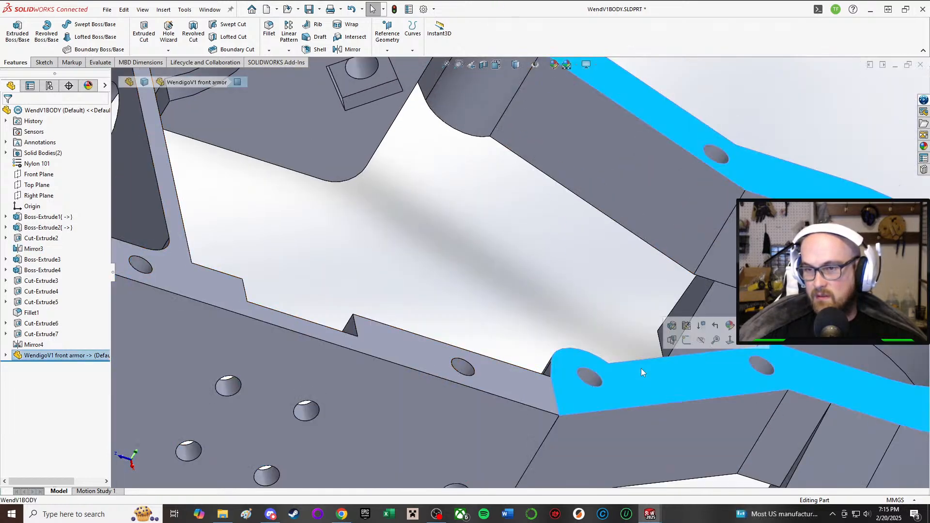
left_click(554, 132)
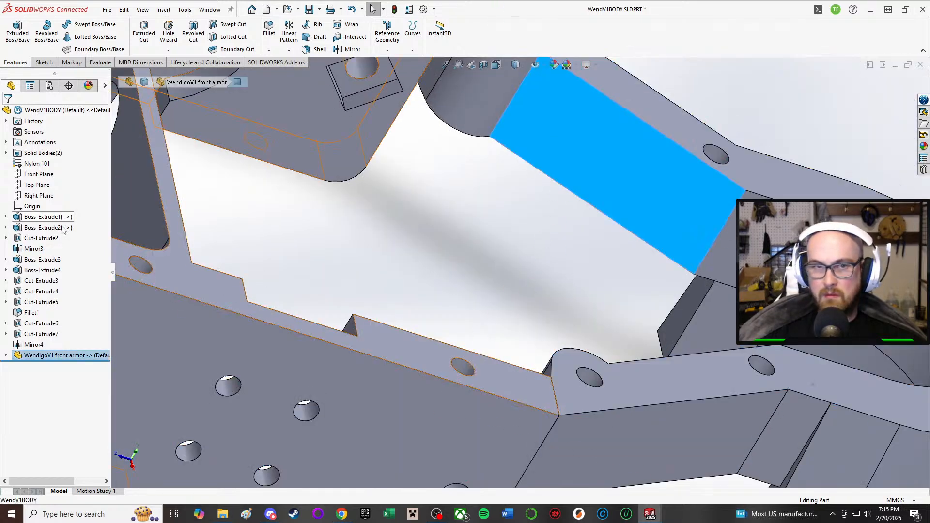
right_click(77, 358)
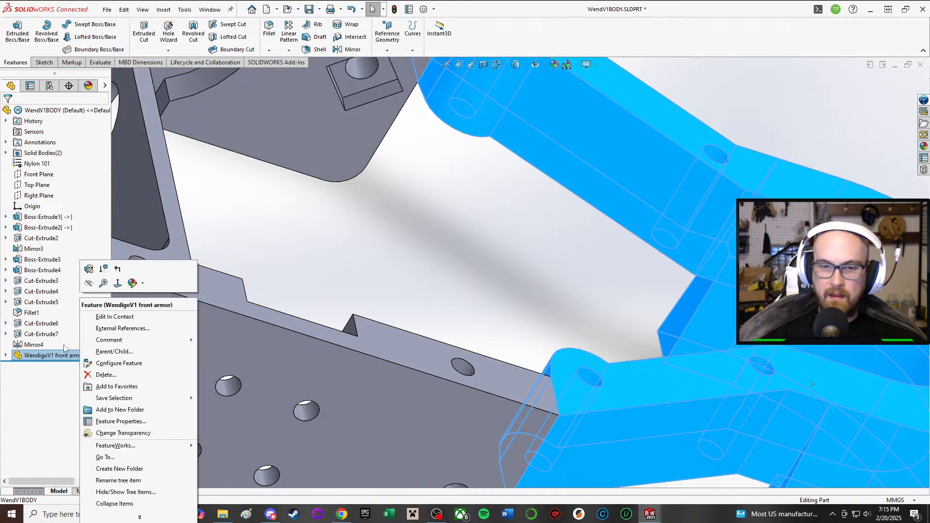
left_click(457, 251)
scroll(458, 250, "up", 3)
left_click(460, 249)
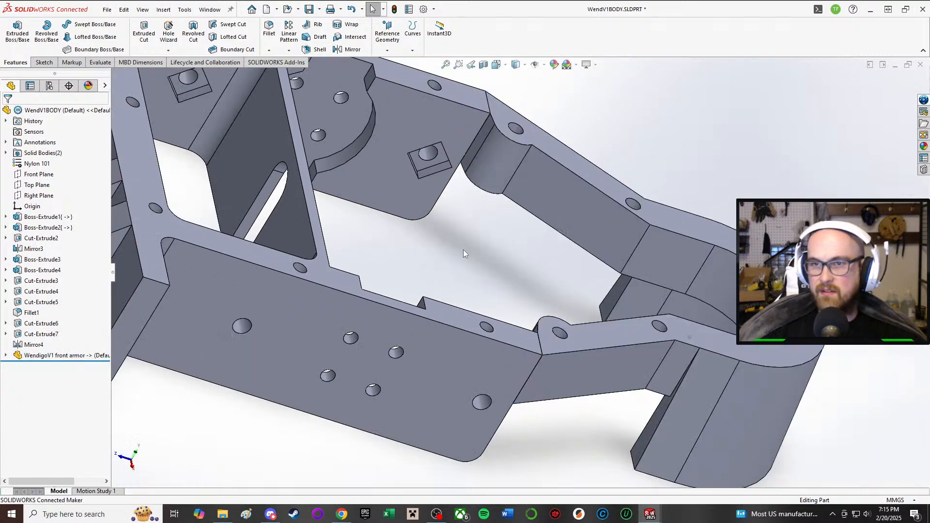
left_click(299, 306)
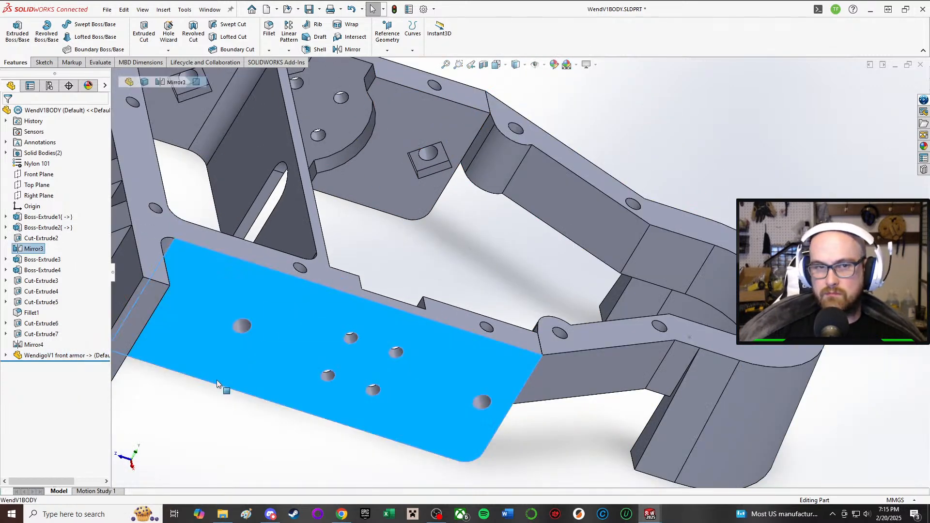
left_click(150, 439)
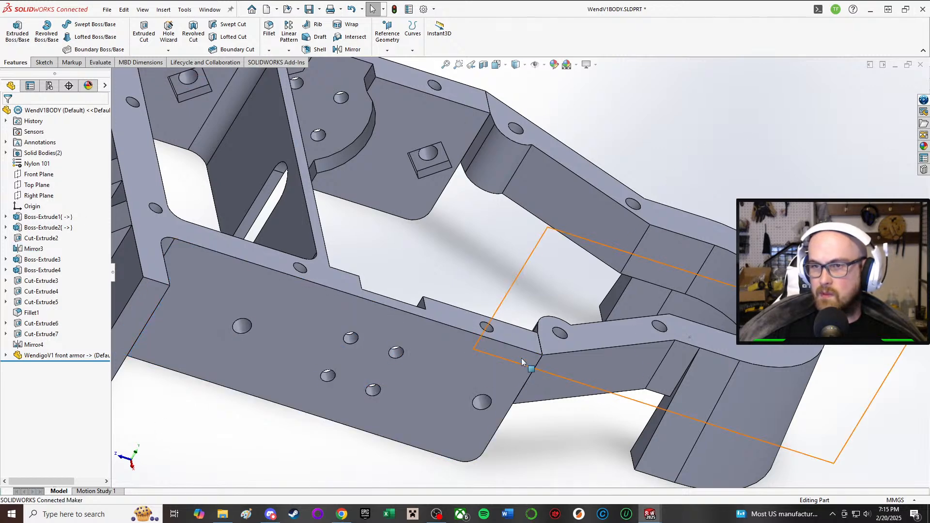
Step: Examine the chassis with the attached front armor from above, below and the sides
left_click(685, 362)
left_click(814, 143)
scroll(504, 266, "up", 2)
middle_click_drag(544, 305, 523, 162)
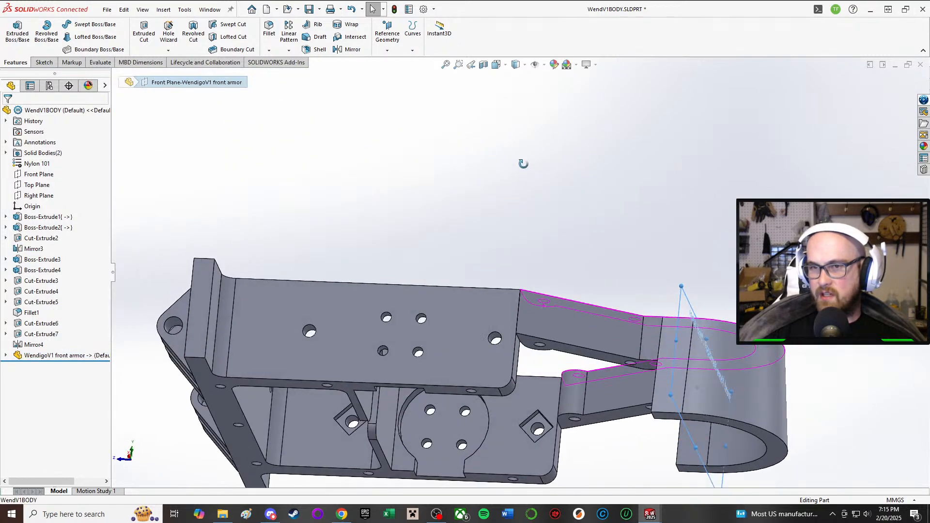
scroll(527, 179, "down", 3)
scroll(440, 406, "up", 5)
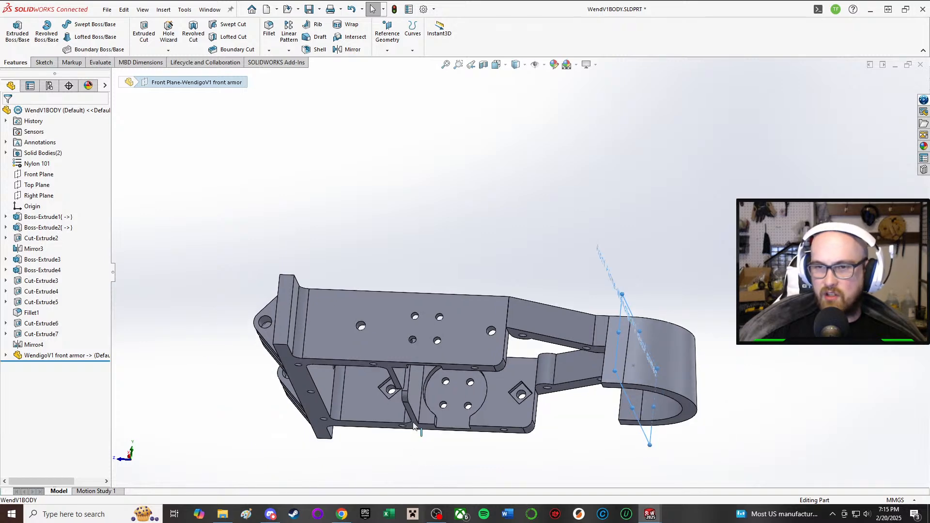
middle_click_drag(397, 330, 568, 295)
left_click(398, 481)
middle_click_drag(397, 480, 430, 406)
scroll(430, 406, "down", 1)
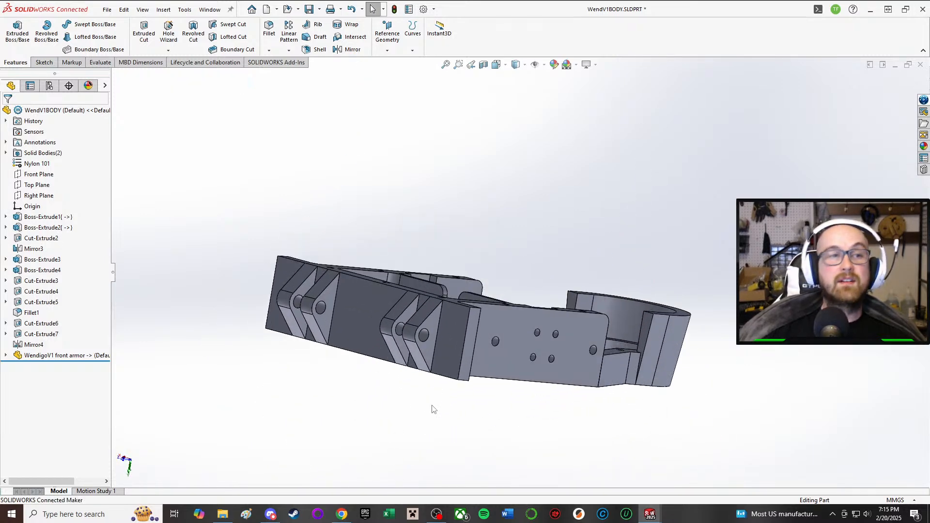
middle_click_drag(716, 371, 532, 368)
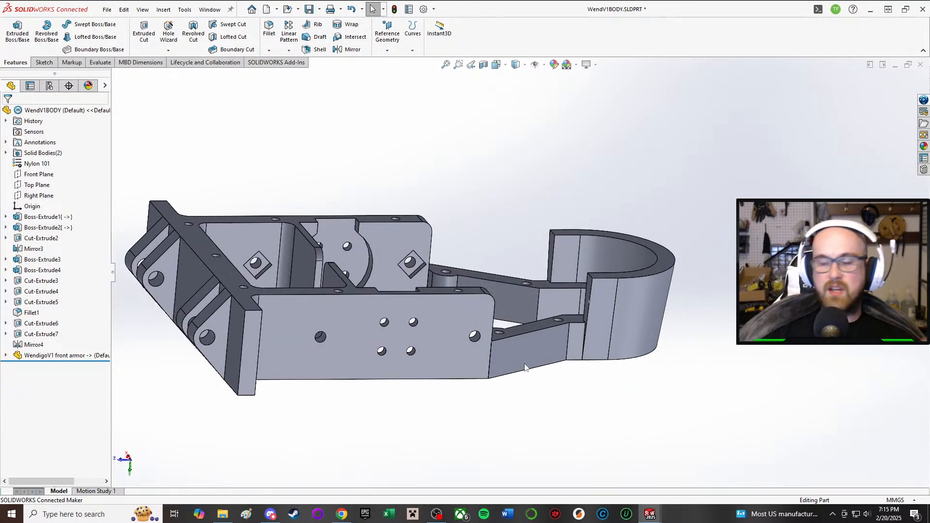
scroll(521, 332, "down", 2)
scroll(519, 328, "up", 2)
middle_click_drag(450, 285, 453, 356)
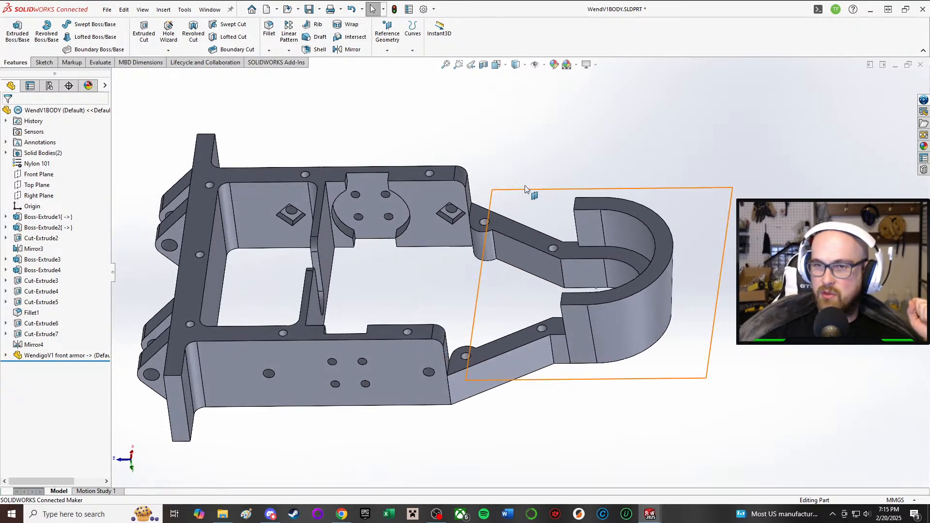
middle_click_drag(533, 275, 558, 189)
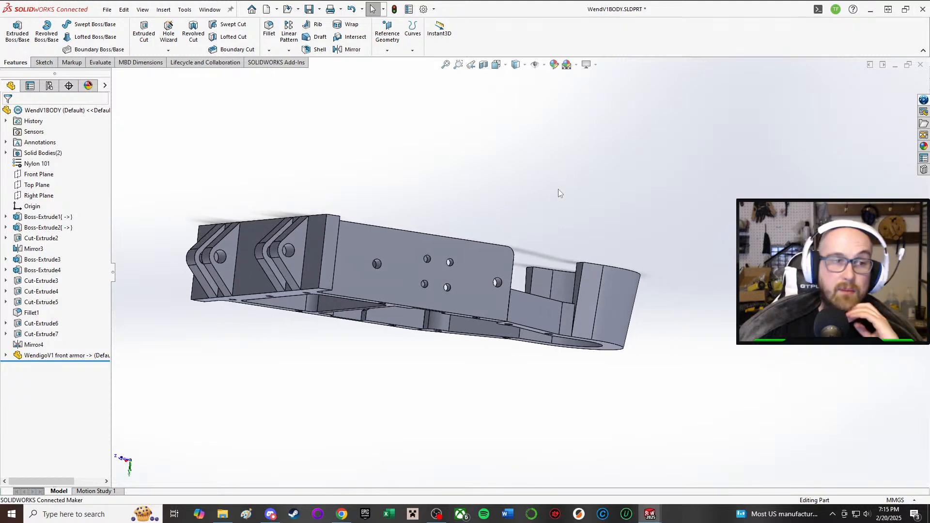
scroll(554, 190, "down", 1)
middle_click_drag(531, 229, 462, 200)
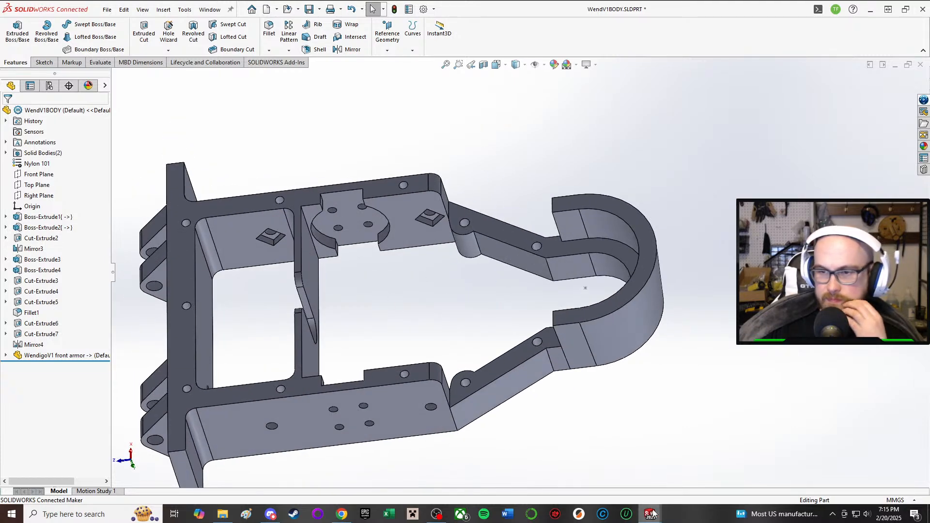
Step: Switch to the Wendigo V1 assembly and rebuild it with the changed body part
mouse_move(651, 513)
left_click(580, 475)
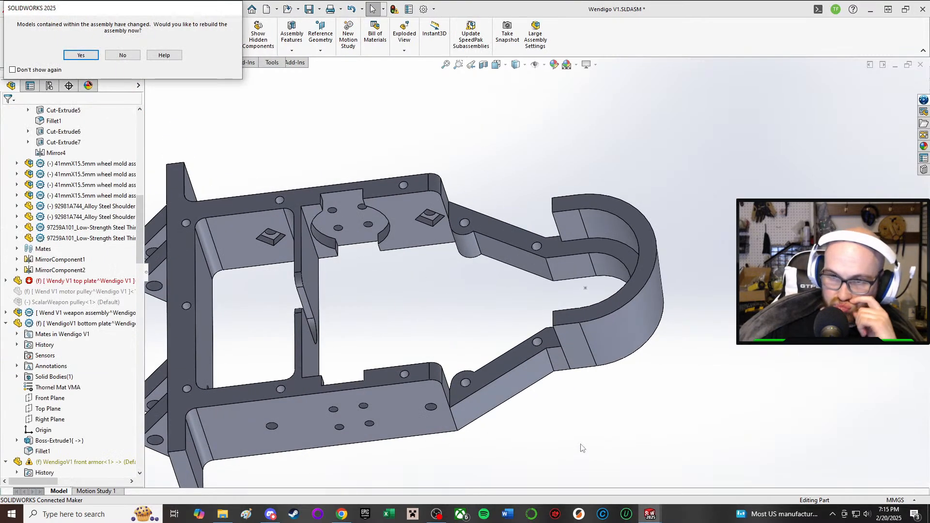
left_click(82, 55)
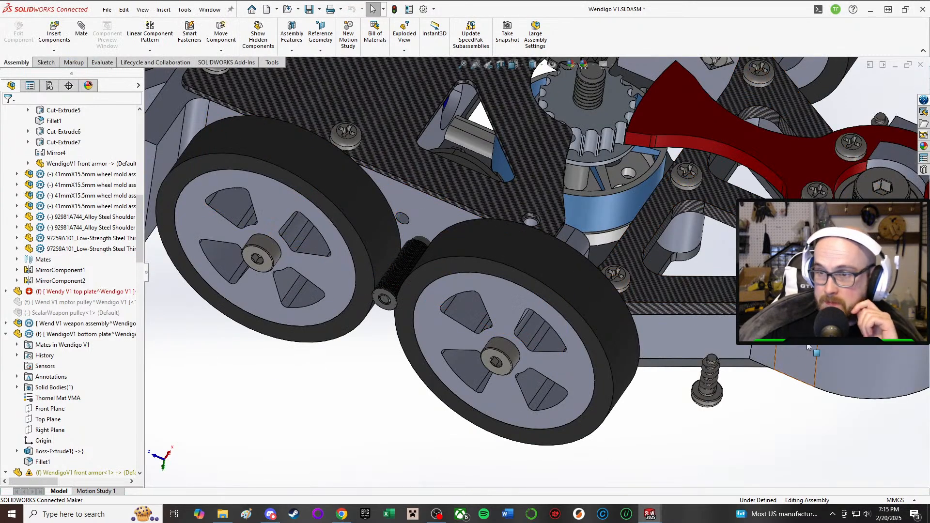
Step: Collapse the expanded Assem1 subassembly, bottom plate, front armor, mid plate and screw entries in the assembly's feature tree
left_click(808, 347)
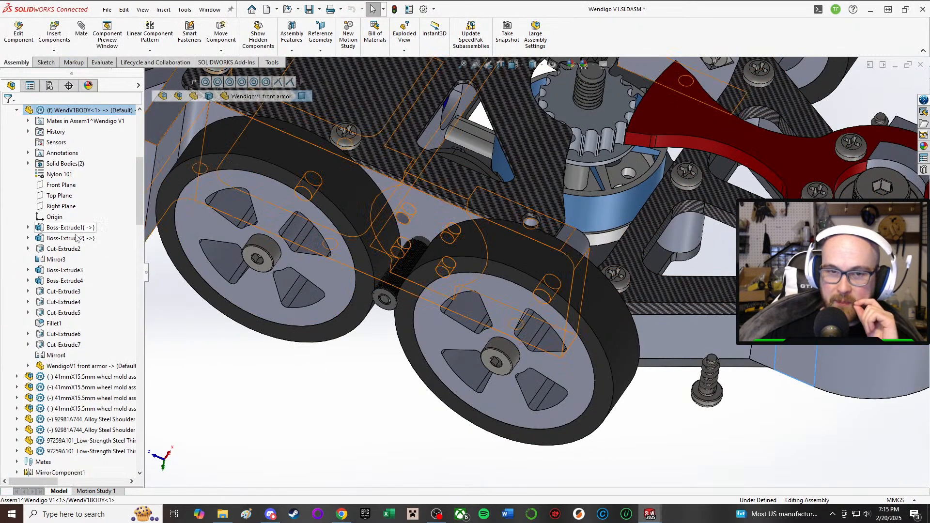
scroll(75, 234, "down", 3)
scroll(688, 281, "down", 3)
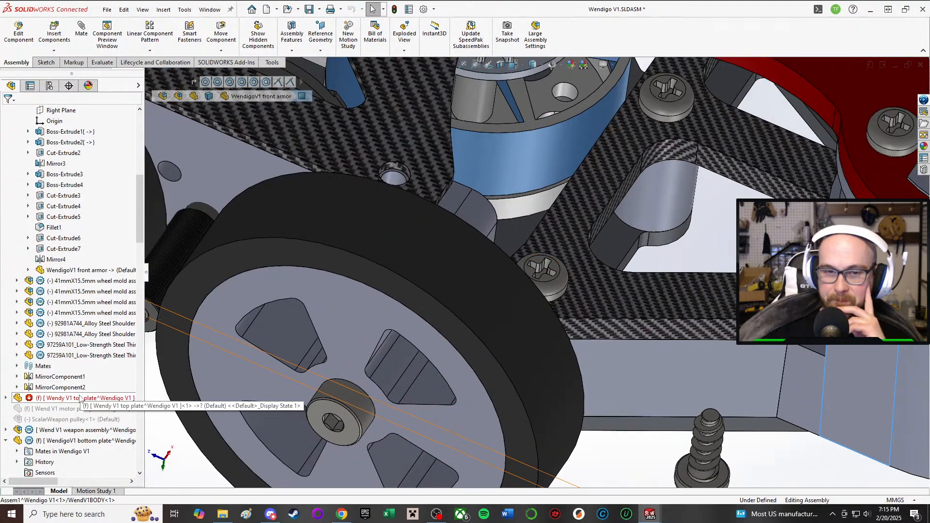
scroll(81, 399, "up", 10)
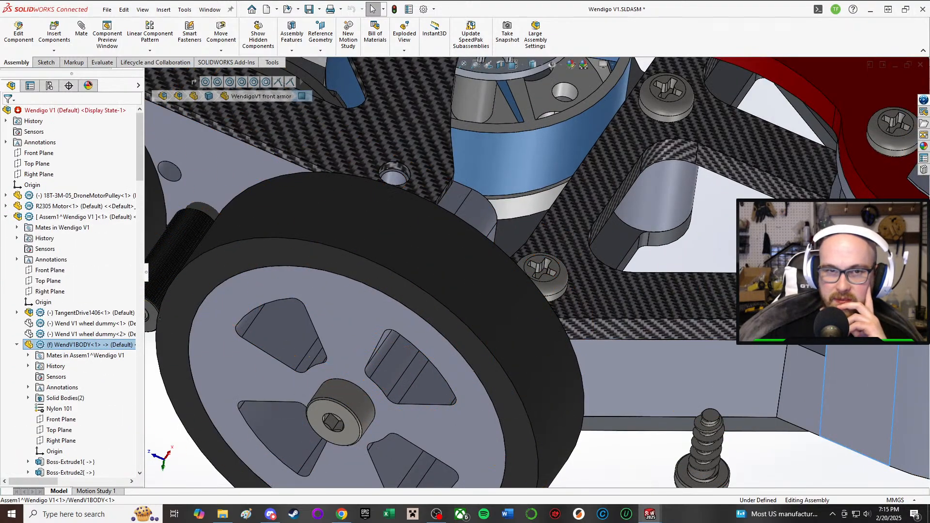
left_click(7, 216)
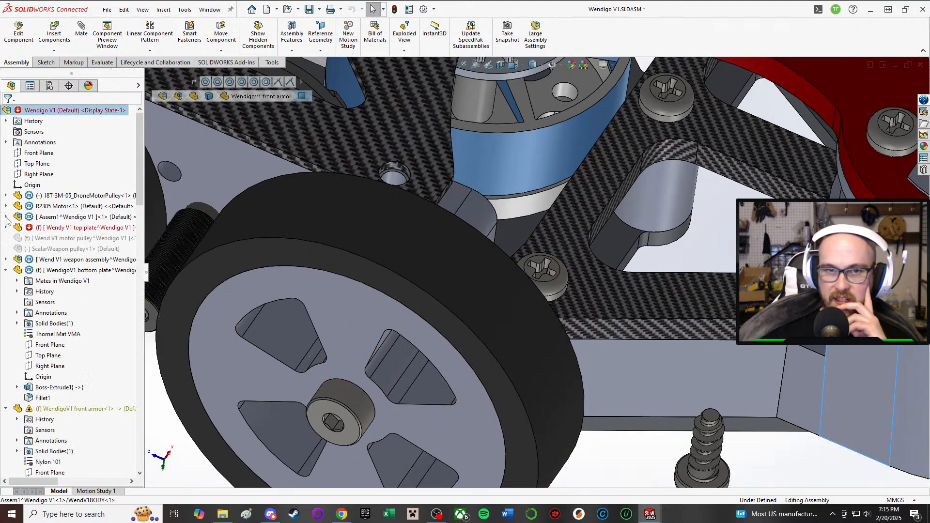
left_click(5, 270)
left_click(6, 281)
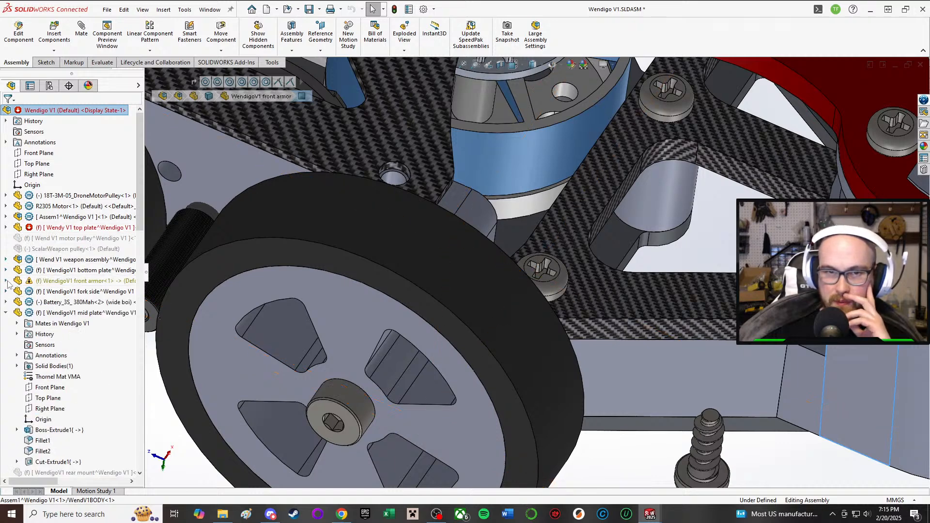
left_click(5, 313)
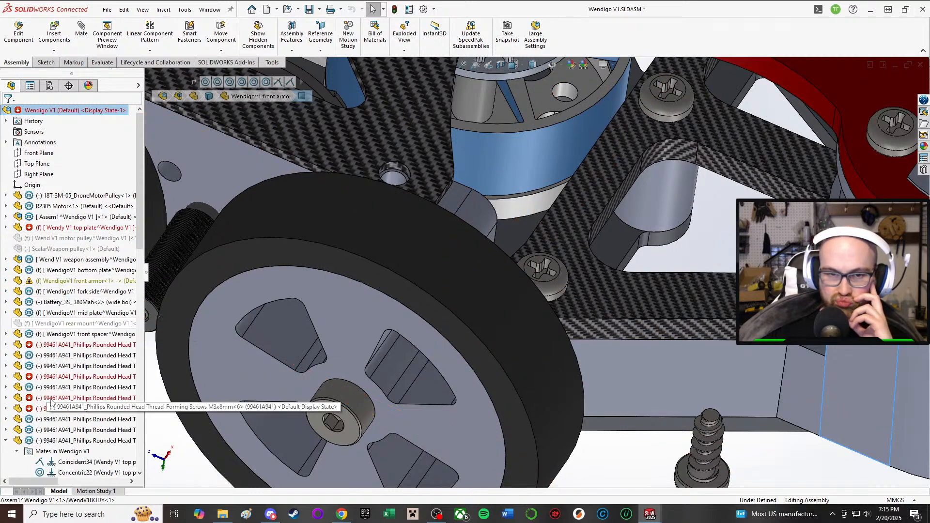
scroll(49, 398, "down", 4)
left_click(5, 312)
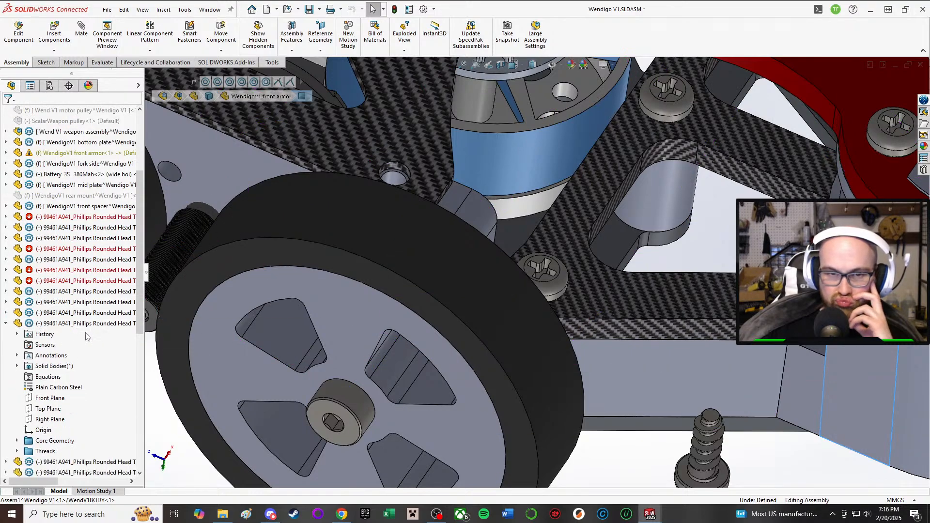
left_click(6, 324)
Step: Widen the feature tree and hide the separate WendigoV1 front armor component in the main assembly
scroll(58, 327, "down", 4)
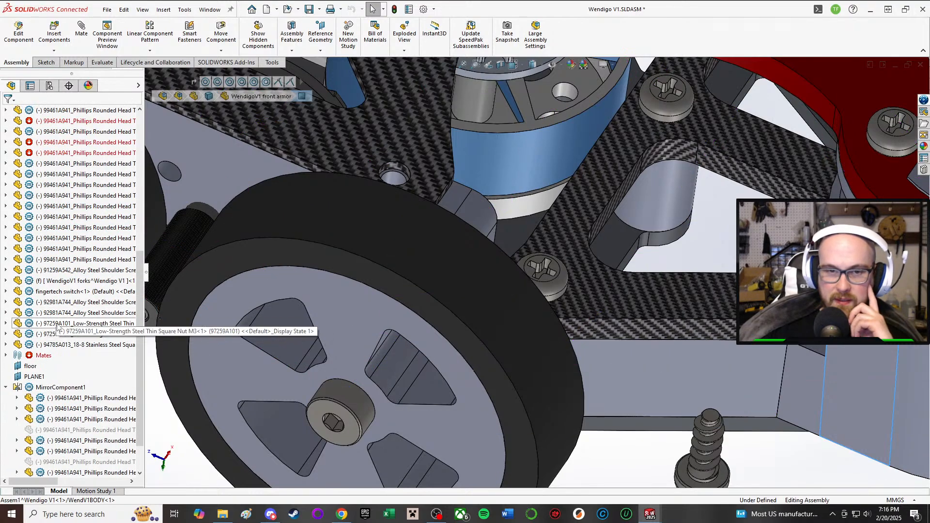
scroll(69, 342, "up", 7)
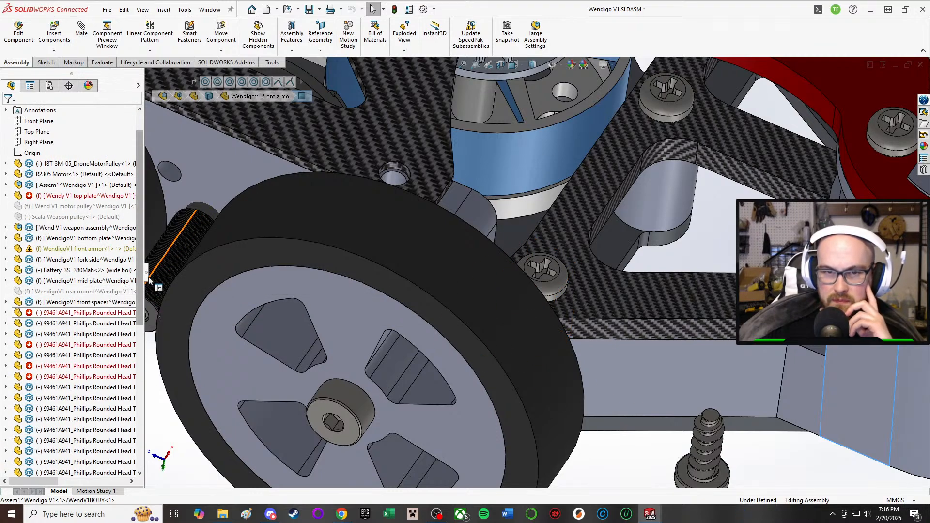
left_click_drag(151, 274, 281, 272)
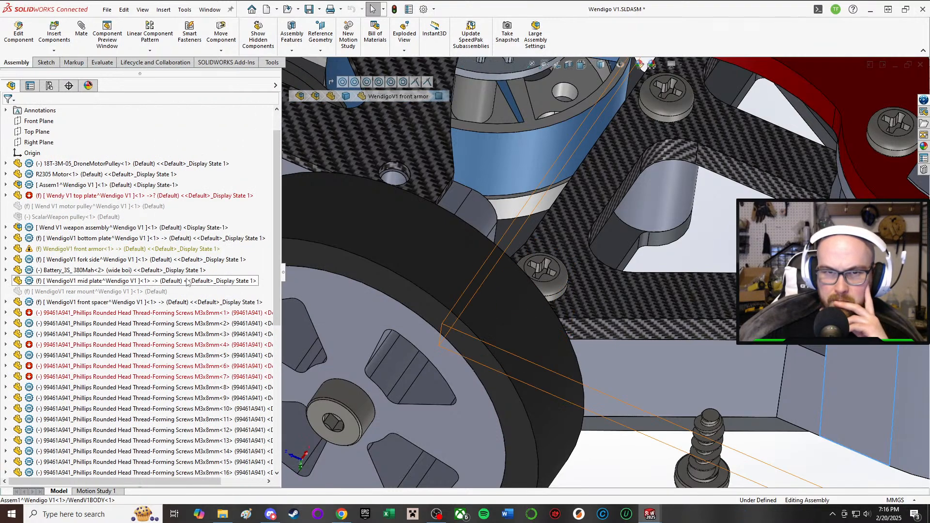
left_click(129, 250)
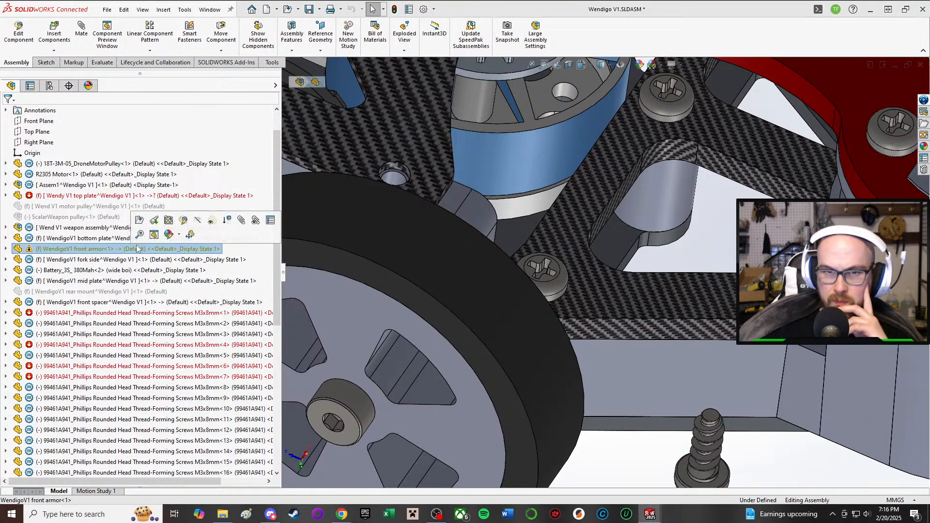
left_click(196, 226)
Step: Examine the top plate from above and the two screws in its large front holes
scroll(818, 394, "up", 5)
scroll(707, 432, "up", 2)
middle_click_drag(650, 349, 684, 142)
middle_click_drag(717, 252, 728, 210)
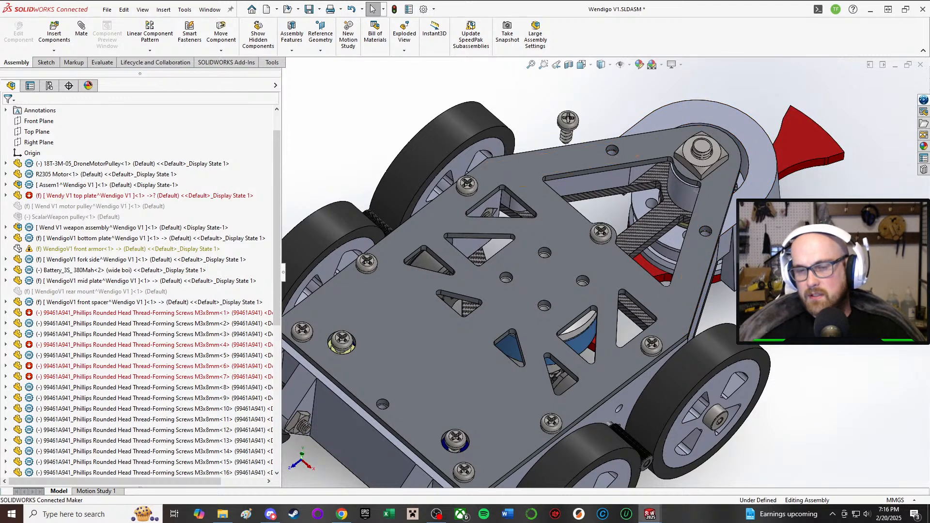
middle_click_drag(387, 395, 494, 386)
scroll(495, 386, "down", 4)
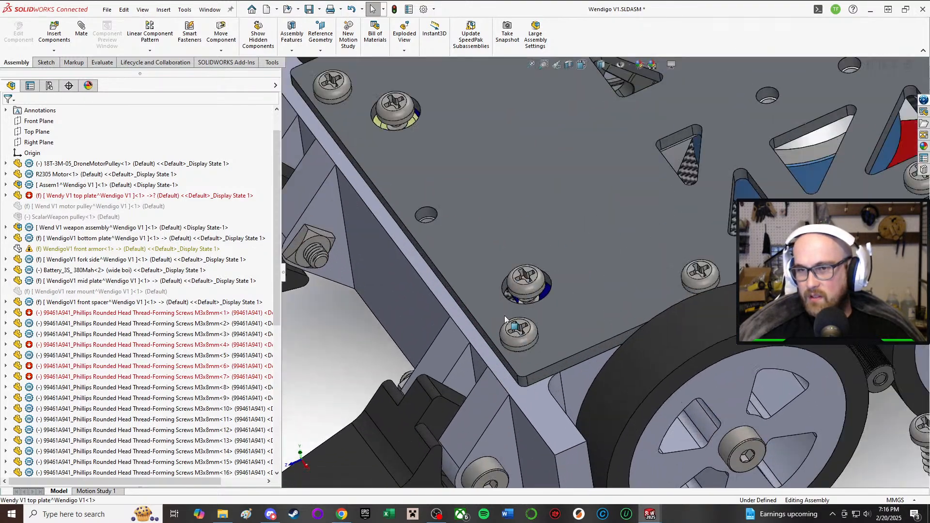
left_click(541, 276)
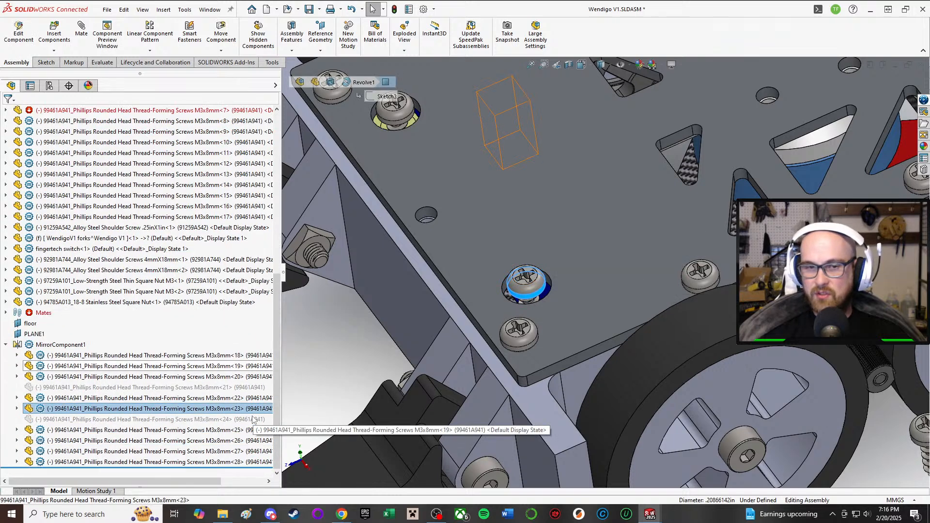
scroll(538, 179, "up", 3)
scroll(458, 185, "down", 4)
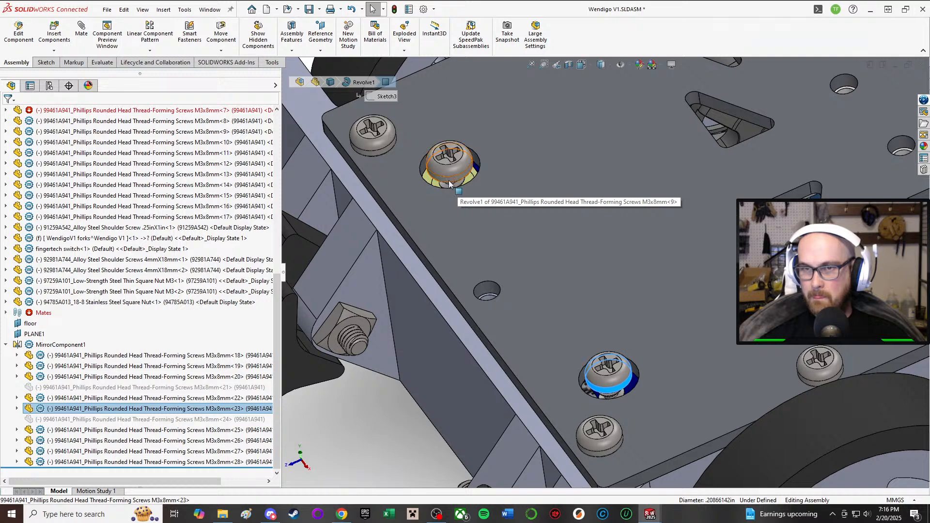
Step: Delete the Concentric3 mate that ties the M3x8mm<9> screw to the top plate's large front hole
left_click(451, 185)
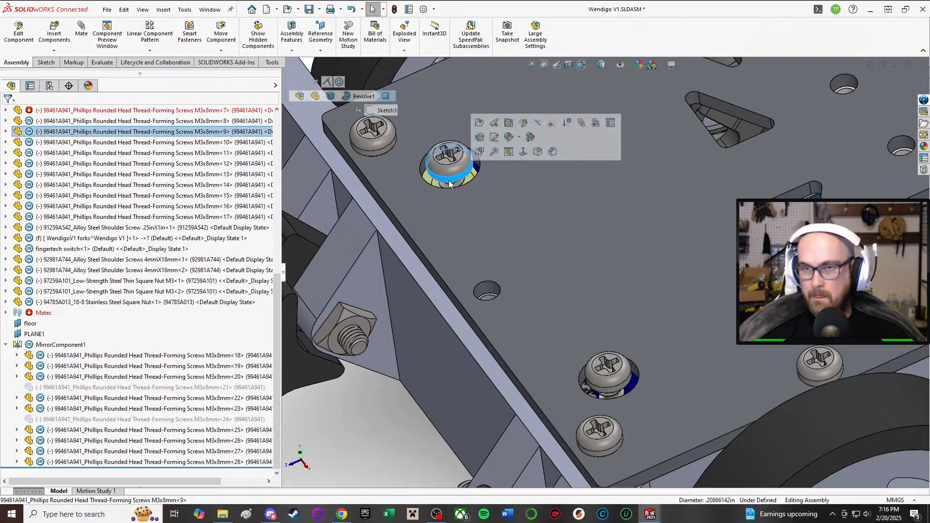
left_click(5, 131)
left_click(17, 142)
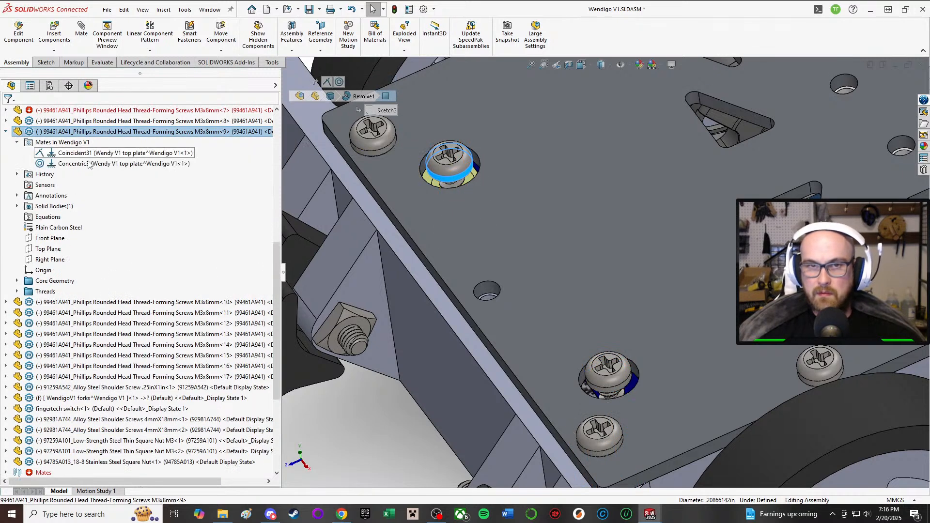
left_click(96, 164)
key("Delete")
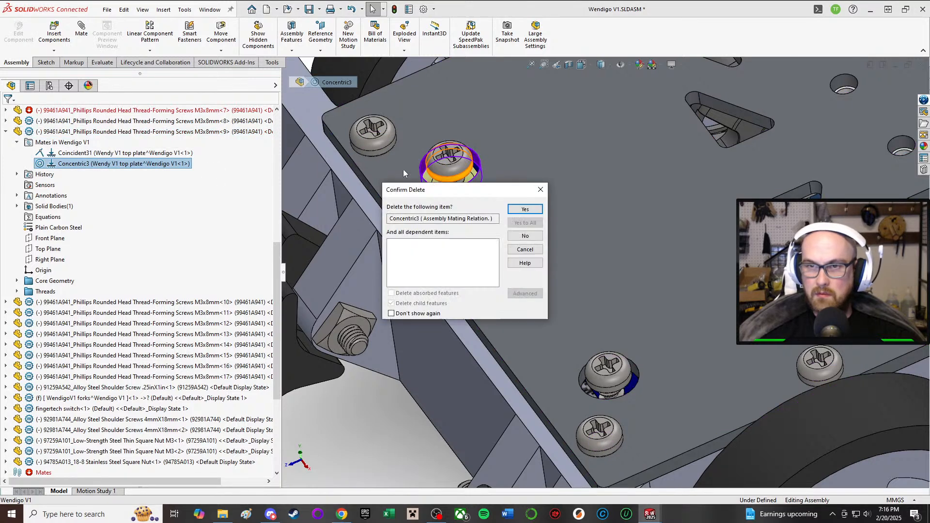
left_click(525, 209)
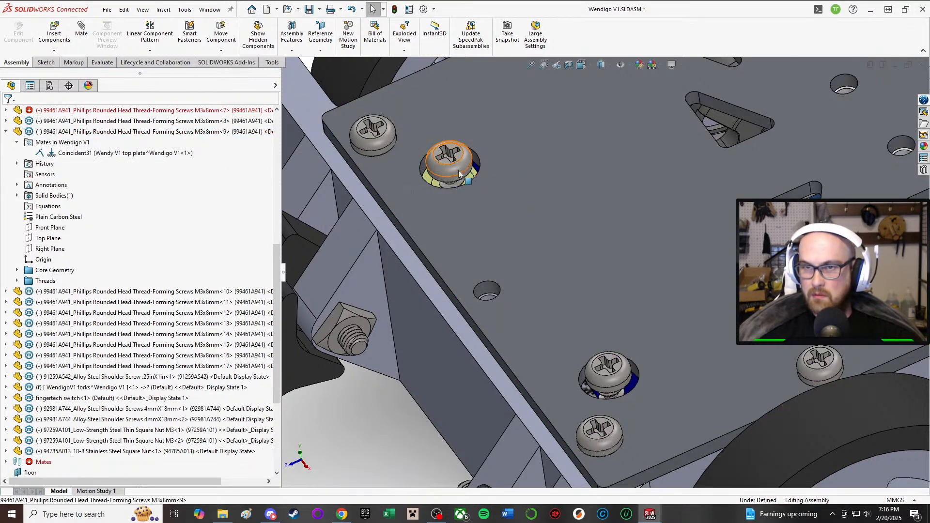
Step: Move the freed screw out of the large hole towards the small middle hole and delete its mirrored copy
left_click(452, 245)
left_click(527, 318)
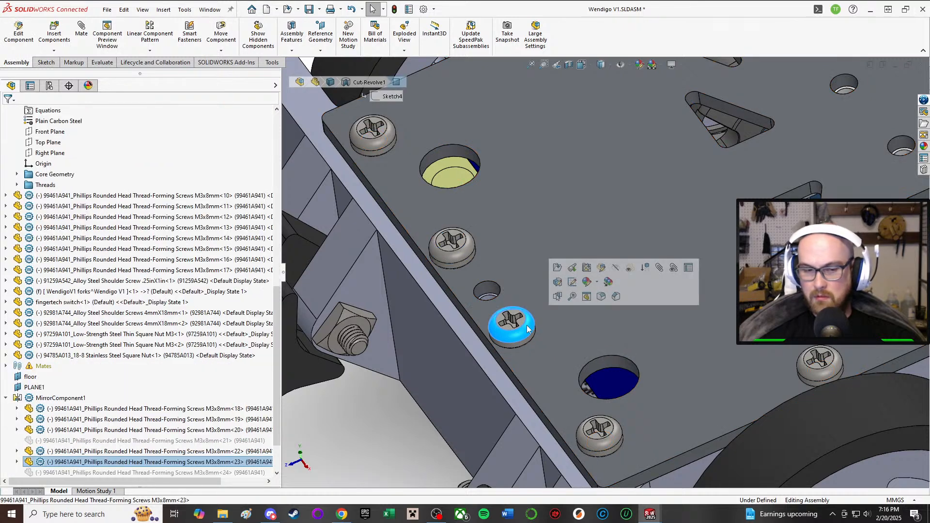
key("Delete")
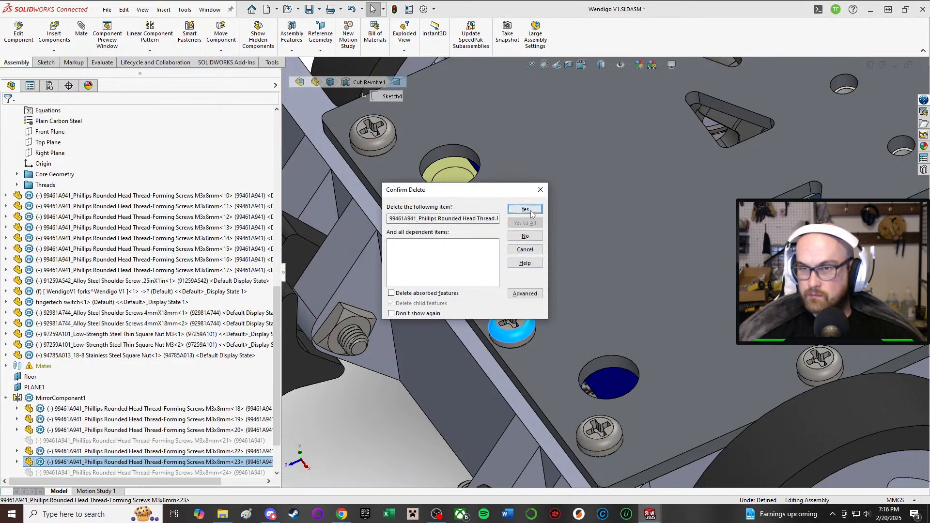
left_click(528, 211)
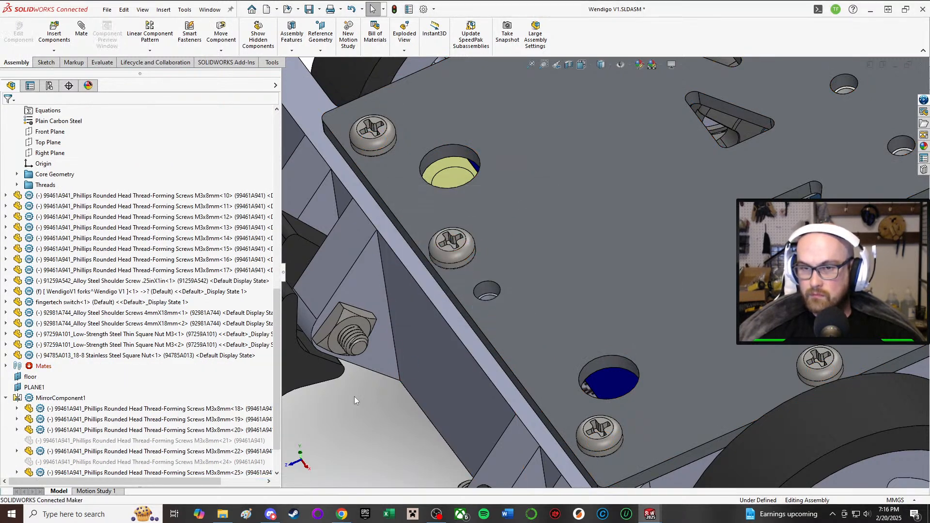
Step: Mate the screw head's cylindrical face Concentric with the small middle hole near the top plate's front edge
scroll(454, 274, "down", 3)
key("m")
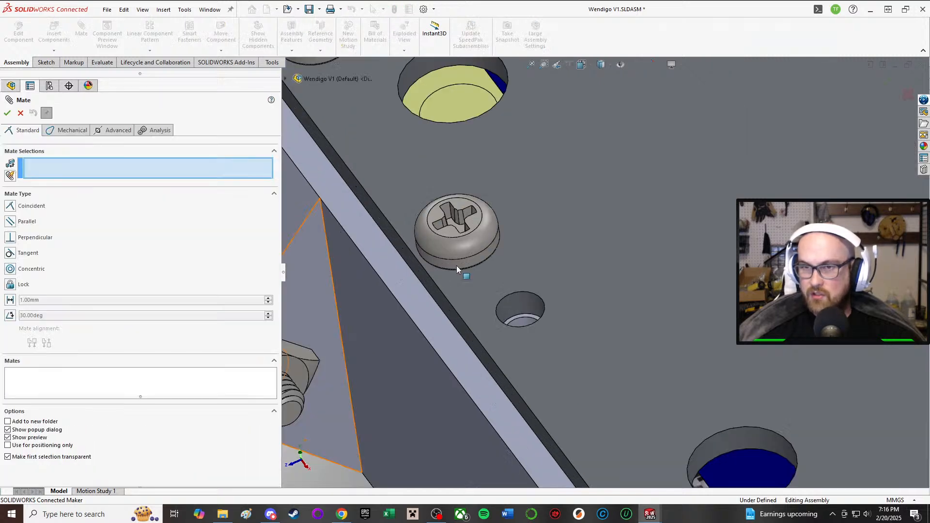
left_click(457, 263)
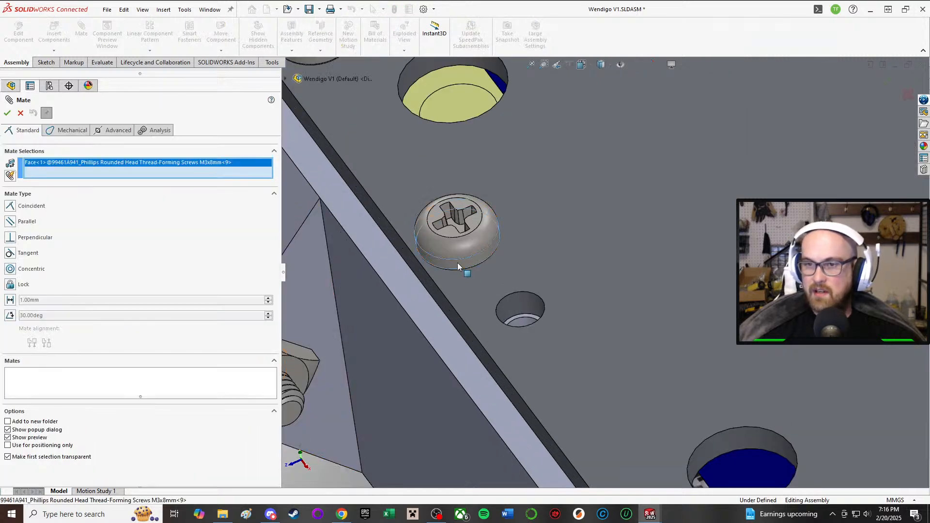
left_click(517, 299)
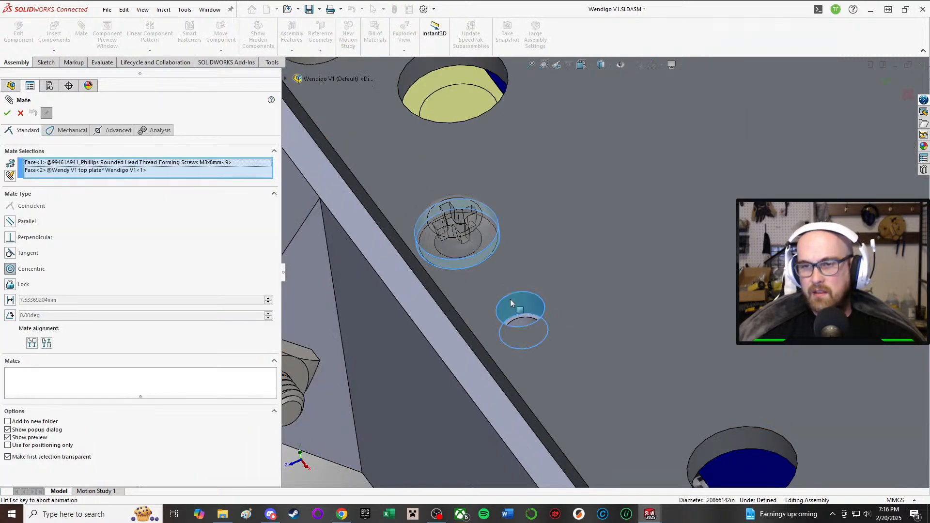
left_click(7, 113)
scroll(426, 165, "up", 3)
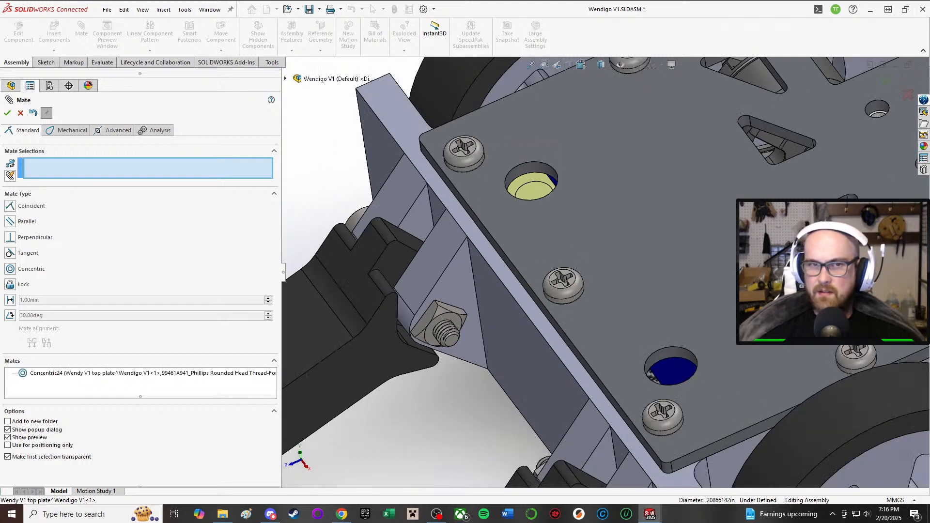
left_click(8, 113)
Step: Examine the robot's wheels, underside, bottom plate and the weapon blade's position over the motor pulley
scroll(605, 273, "up", 3)
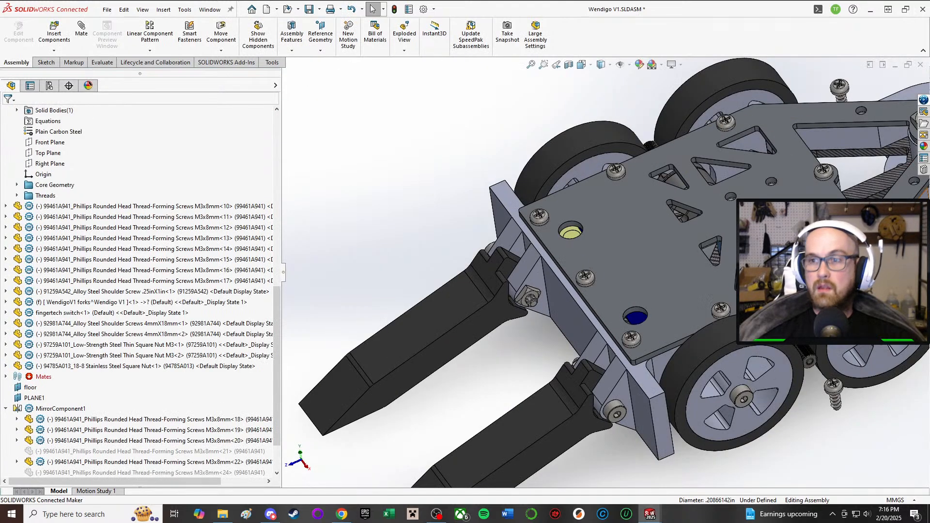
middle_click_drag(629, 145, 717, 233)
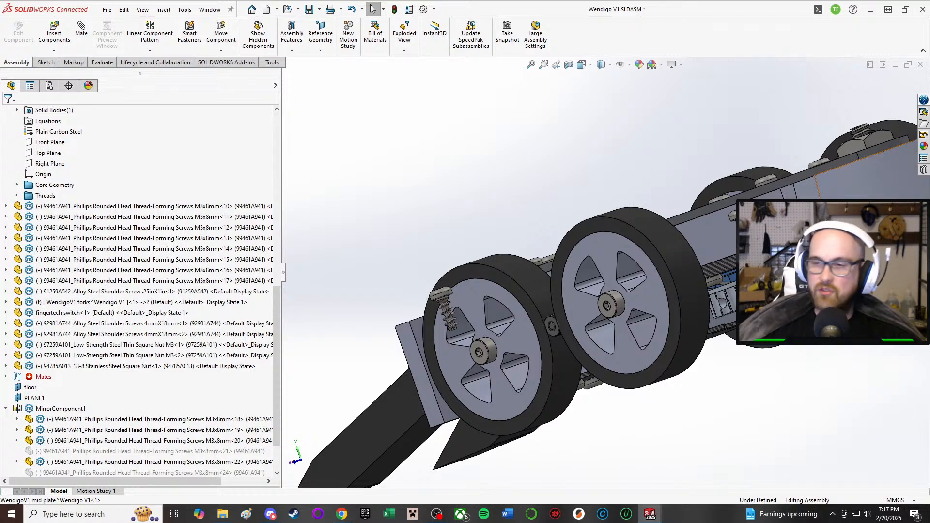
middle_click_drag(678, 267, 671, 329)
scroll(671, 271, "down", 2)
middle_click_drag(644, 242, 617, 268)
scroll(584, 255, "down", 3)
scroll(643, 239, "up", 3)
middle_click_drag(643, 239, 581, 356)
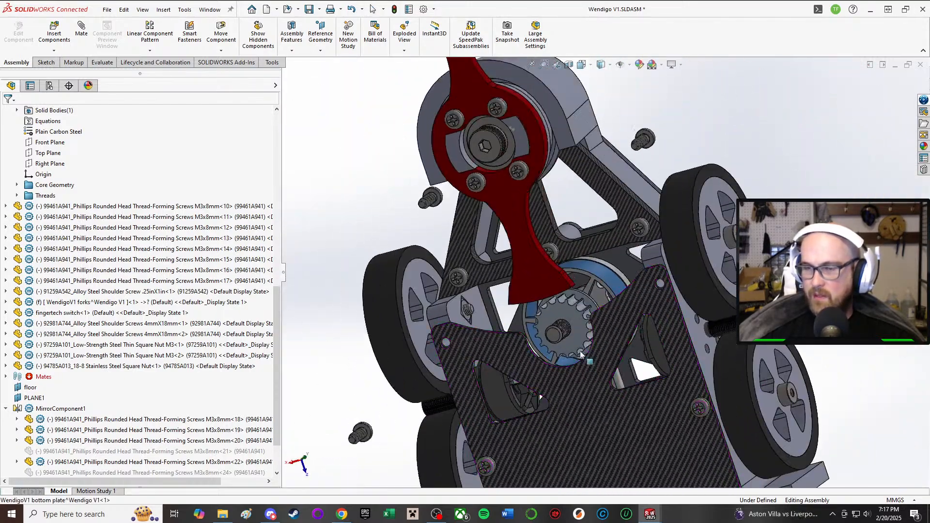
middle_click_drag(599, 286, 629, 306)
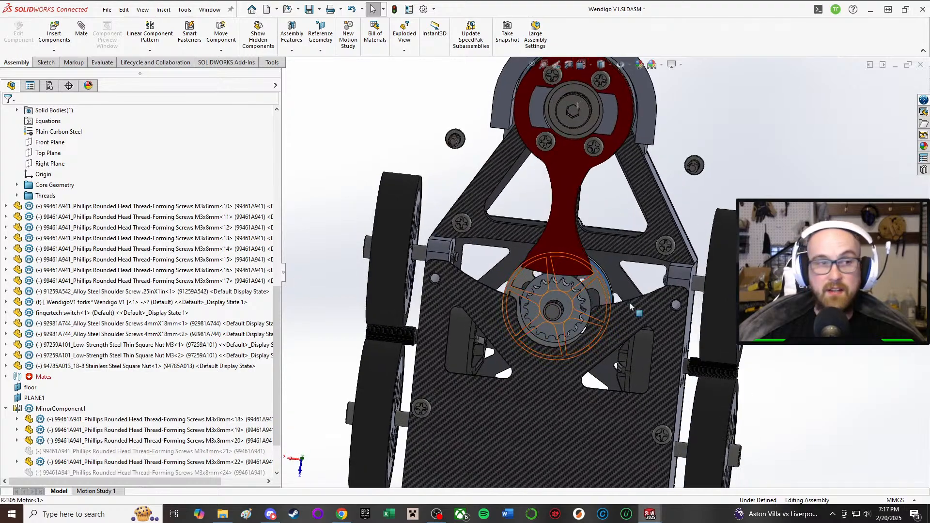
scroll(630, 306, "down", 3)
scroll(611, 316, "up", 6)
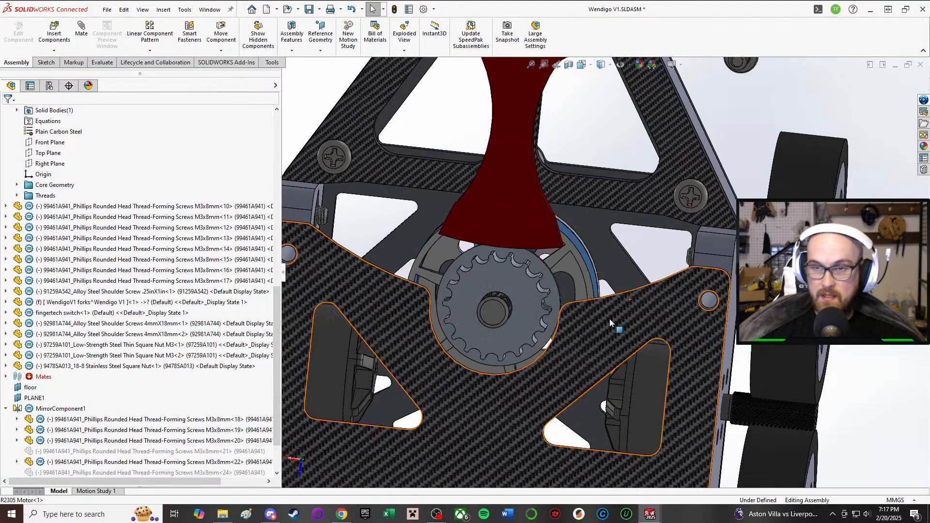
middle_click_drag(566, 339, 574, 460)
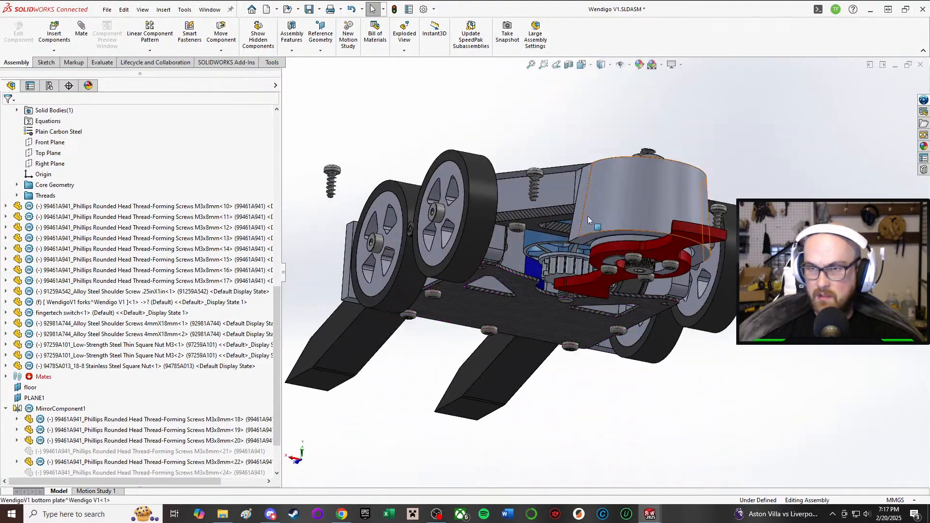
Step: Examine the weapon's square nut and top plate arms from above, and the unattached screws around the chassis
middle_click_drag(588, 213, 579, 291)
scroll(587, 221, "down", 4)
middle_click_drag(576, 178, 698, 286)
scroll(596, 140, "up", 3)
scroll(698, 285, "up", 3)
scroll(698, 286, "down", 3)
scroll(698, 286, "down", 8)
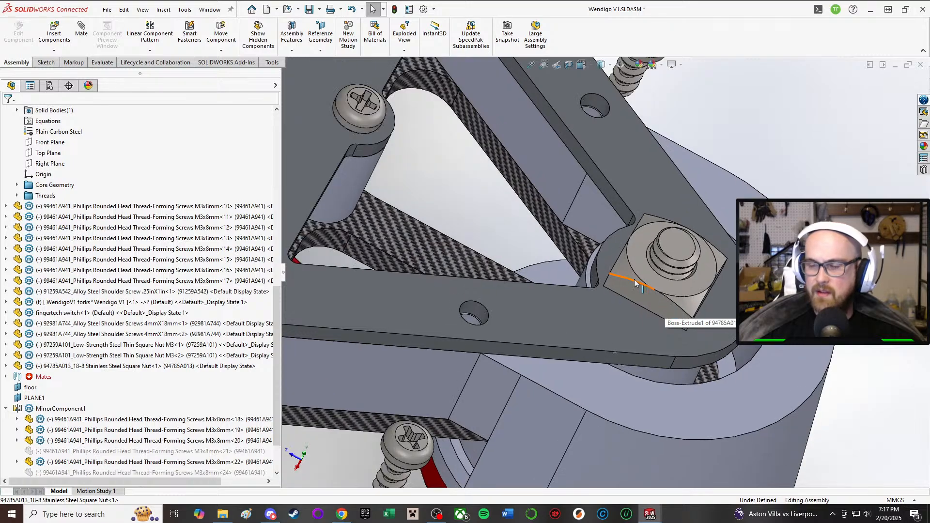
middle_click_drag(608, 258, 603, 273)
scroll(605, 273, "up", 3)
scroll(561, 303, "up", 3)
middle_click_drag(561, 303, 602, 193)
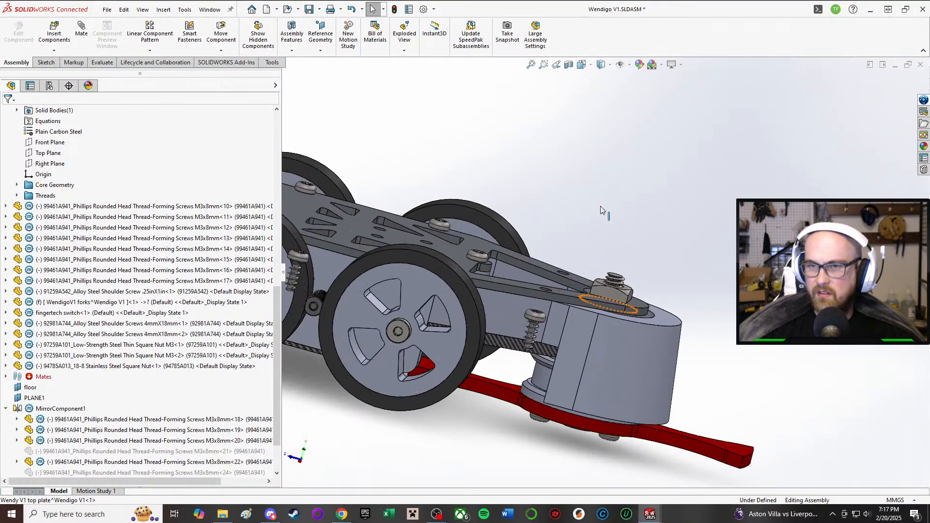
scroll(388, 238, "up", 2)
middle_click_drag(388, 237, 500, 280)
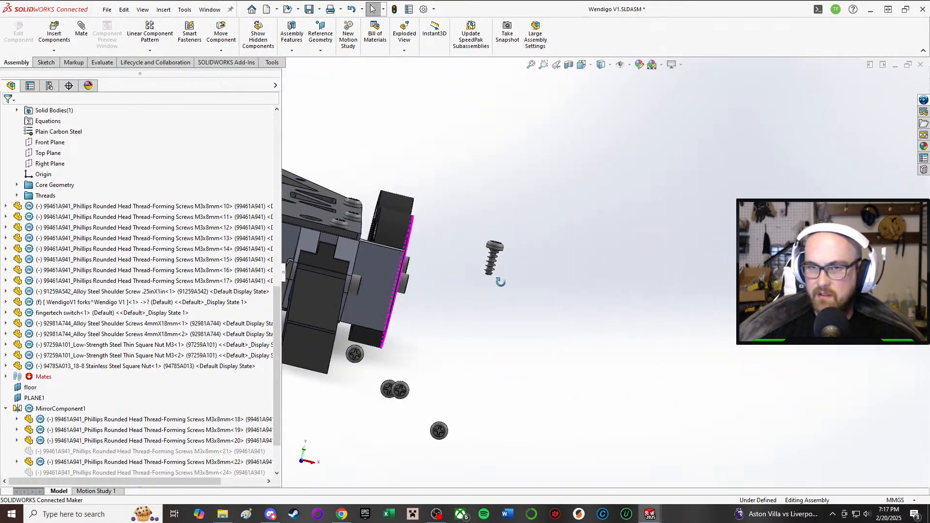
Step: Examine the robot's forks, wheels and top plate screws from the front, the side and above
scroll(414, 316, "up", 4)
middle_click_drag(414, 310, 391, 292)
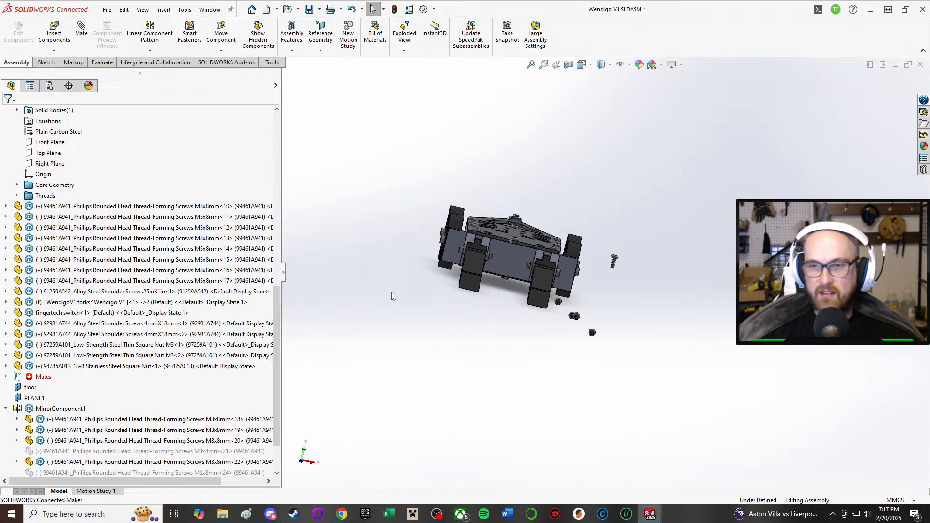
scroll(570, 268, "down", 10)
middle_click_drag(731, 240, 761, 241)
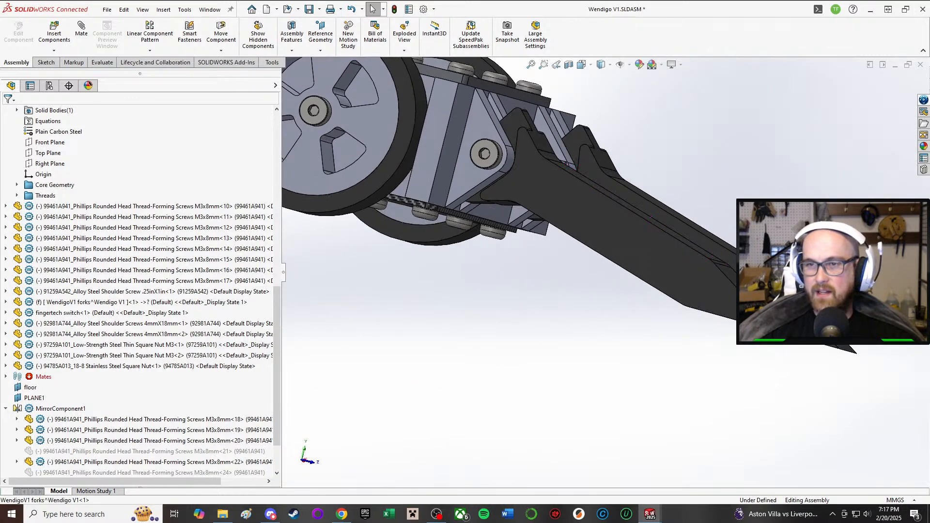
scroll(644, 232, "up", 4)
scroll(577, 223, "down", 5)
middle_click_drag(576, 222, 517, 325)
scroll(510, 234, "up", 4)
scroll(492, 192, "down", 3)
scroll(492, 196, "up", 4)
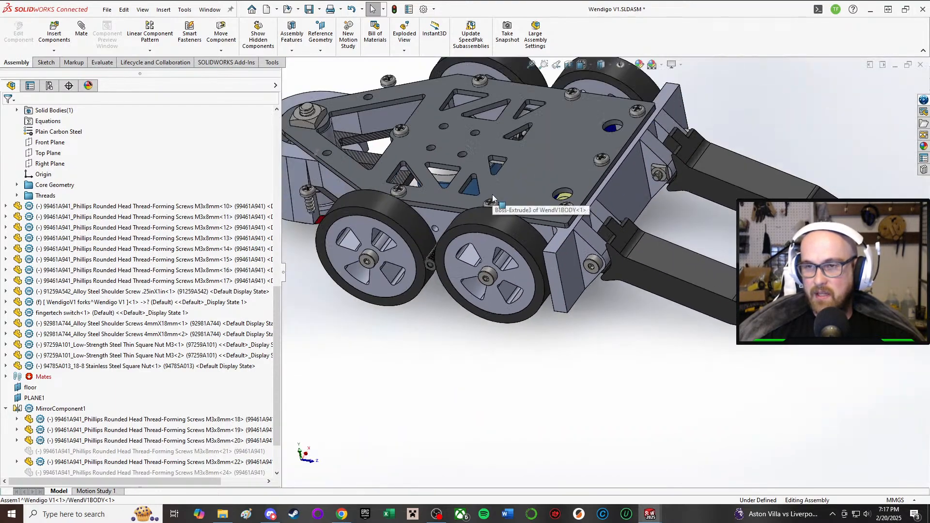
middle_click_drag(492, 198, 504, 318)
scroll(484, 260, "up", 3)
middle_click_drag(507, 231, 510, 160)
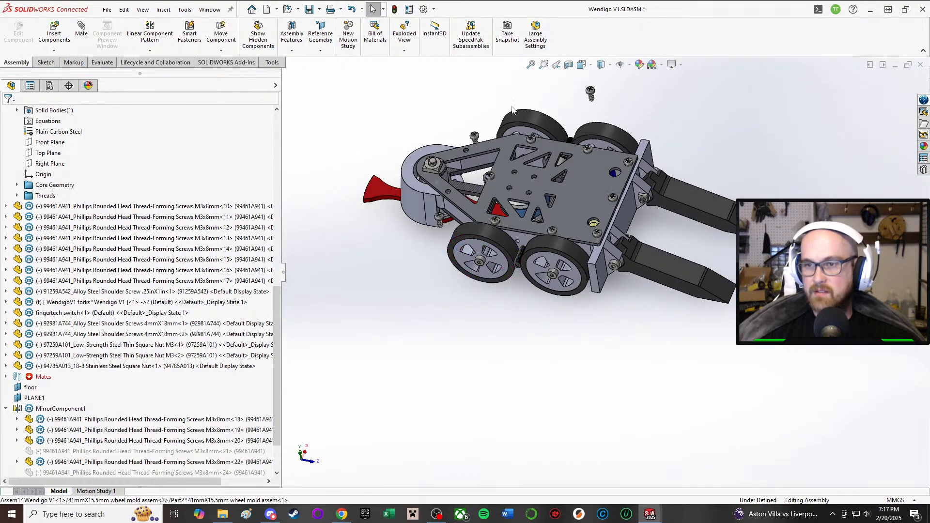
scroll(583, 194, "down", 4)
middle_click_drag(589, 232, 582, 324)
Step: Hide the top plate to expose the battery compartment and the weapon motor inside the chassis
left_click(601, 204)
middle_click_drag(597, 149, 590, 208)
right_click(503, 286)
left_click(575, 135)
middle_click_drag(471, 299, 649, 382)
scroll(498, 262, "down", 2)
scroll(497, 262, "up", 1)
scroll(508, 254, "down", 1)
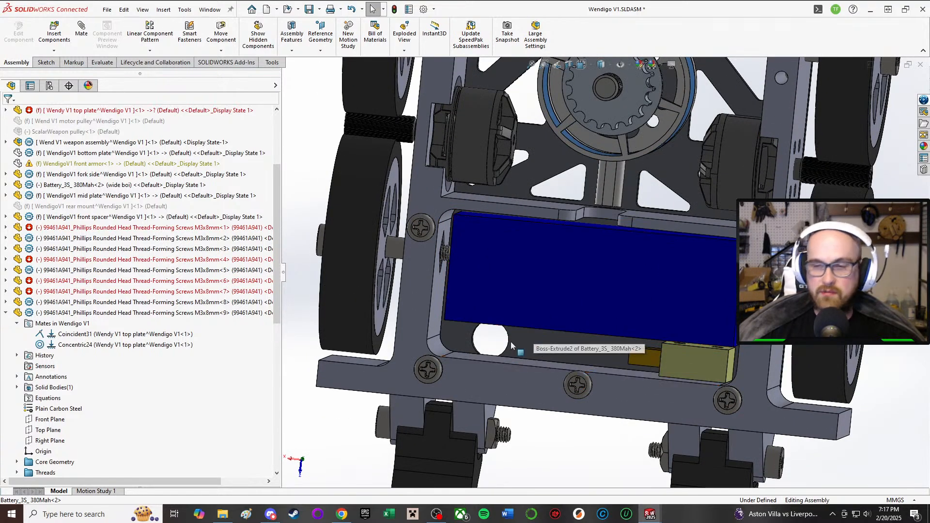
Step: Examine the battery's fit in its compartment and the notched body wall between the battery and the weapon motor
middle_click_drag(589, 275, 564, 222)
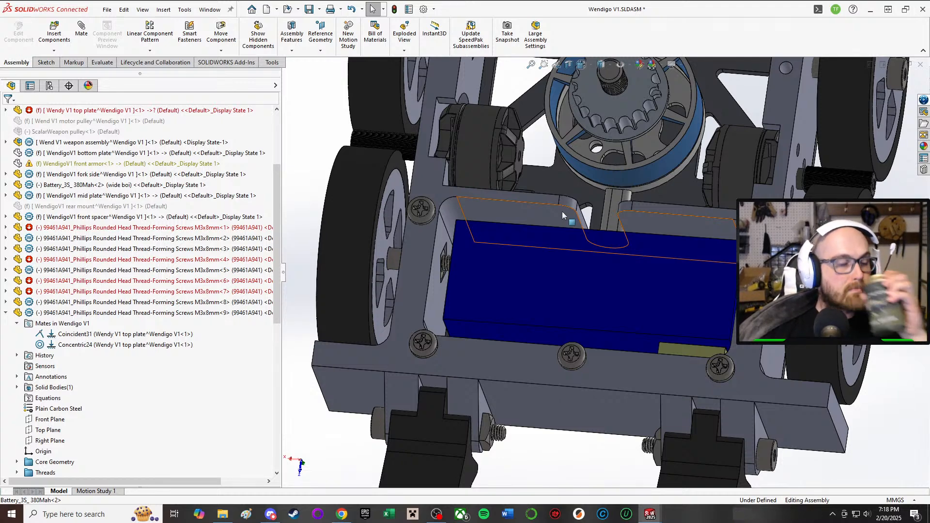
middle_click_drag(612, 223, 613, 258)
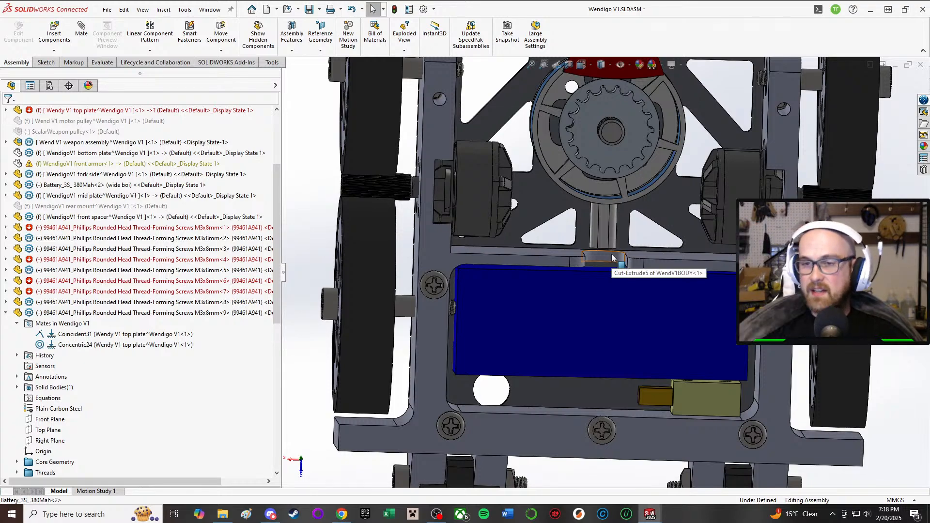
middle_click_drag(558, 351, 550, 303)
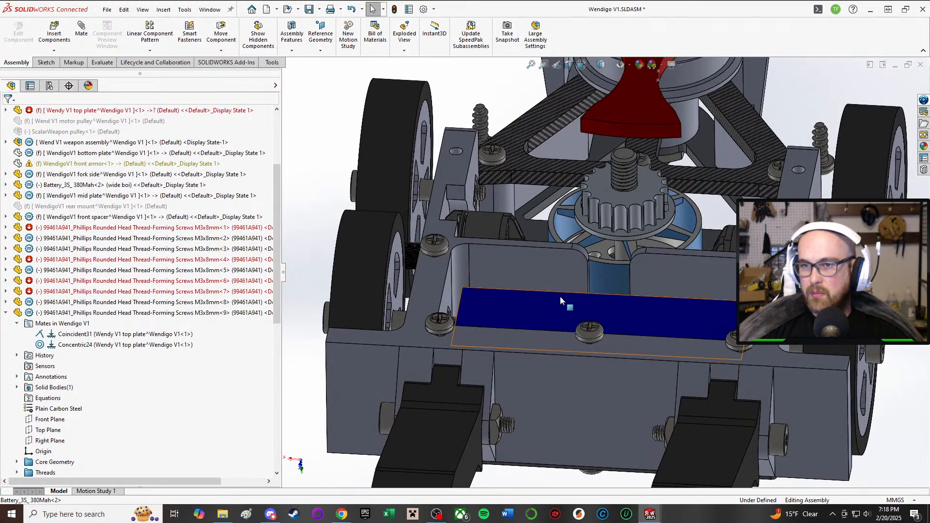
left_click(516, 257)
scroll(527, 265, "up", 1)
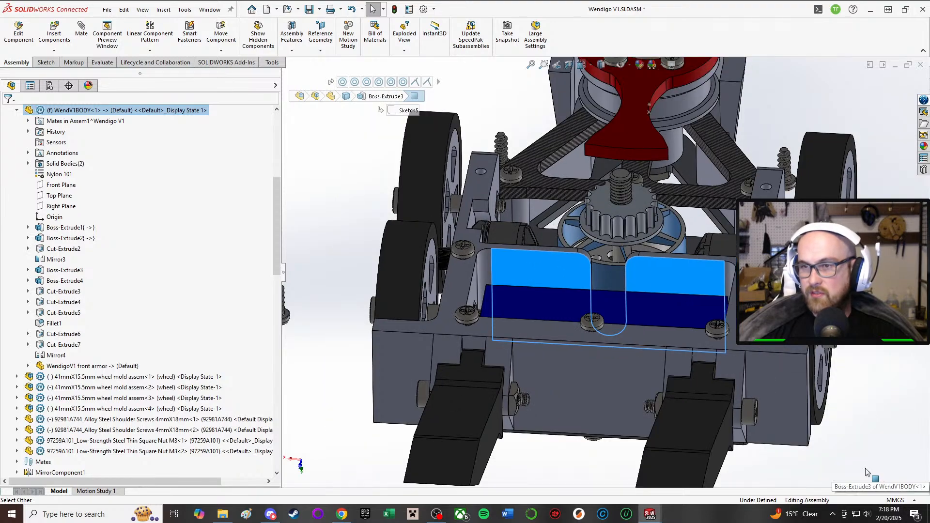
left_click(862, 420)
middle_click_drag(589, 305, 653, 159)
middle_click_drag(625, 273, 643, 229)
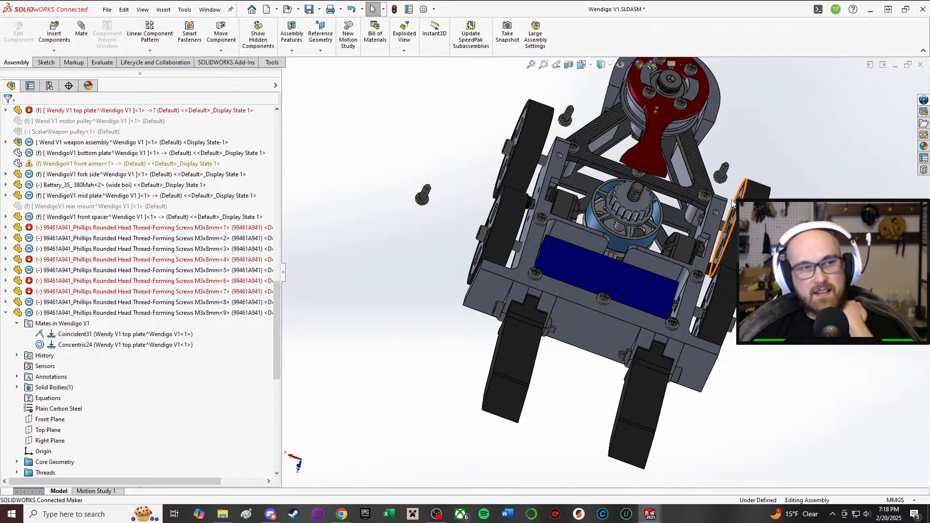
Step: Show the top plate again and examine its screws, holes and the loose screws beside the chassis
middle_click_drag(732, 182, 588, 455)
scroll(615, 155, "down", 1)
middle_click_drag(614, 155, 499, 246)
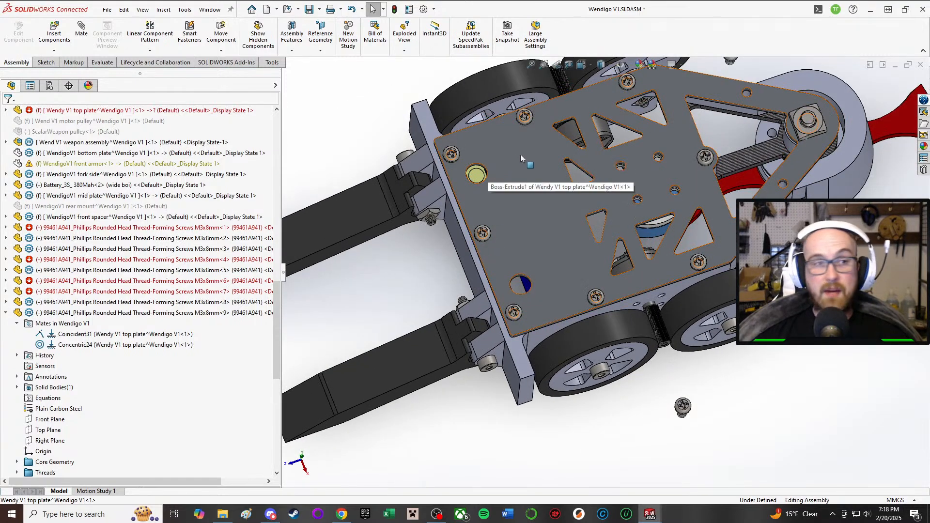
middle_click_drag(696, 162, 720, 114)
scroll(719, 115, "down", 4)
middle_click_drag(698, 249, 645, 186)
scroll(645, 186, "up", 3)
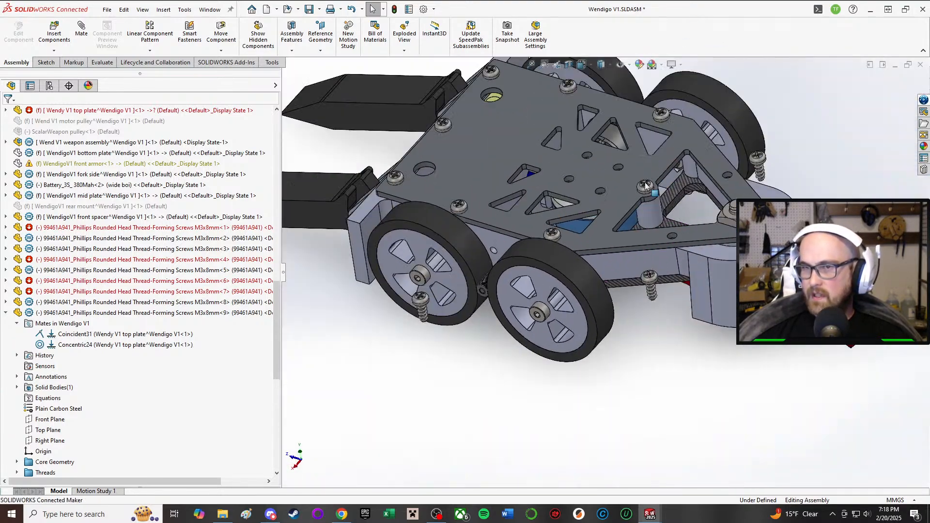
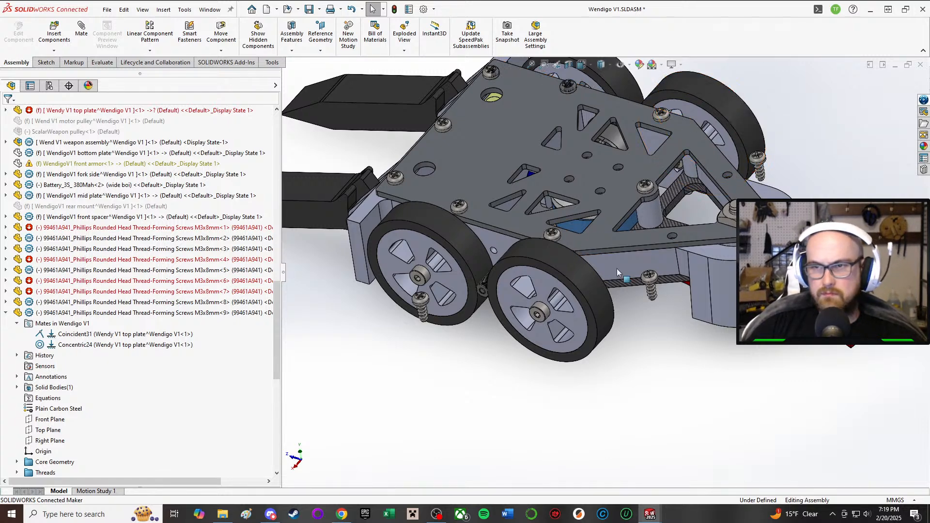
Step: Examine the wheels, wheel hubs and nearby loose screws along the robot's side
middle_click_drag(650, 320, 741, 211)
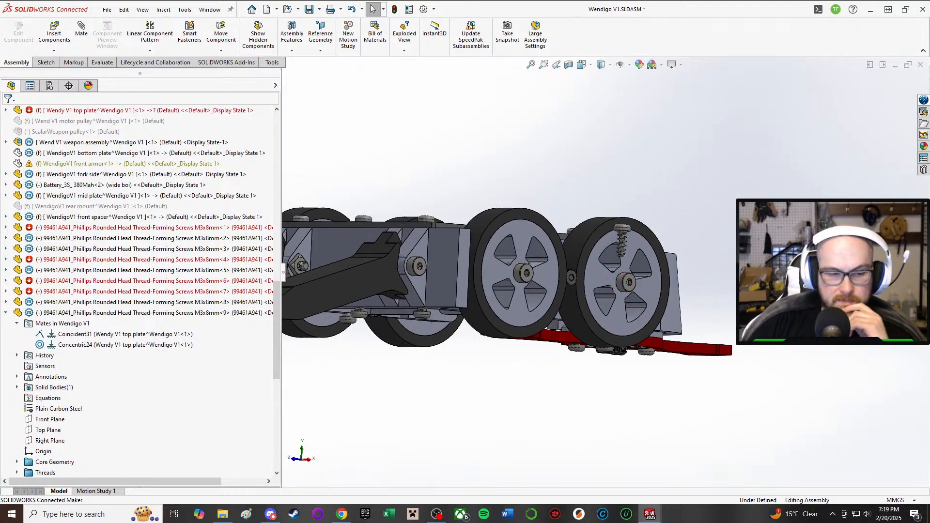
middle_click_drag(519, 301, 506, 238)
scroll(522, 272, "down", 5)
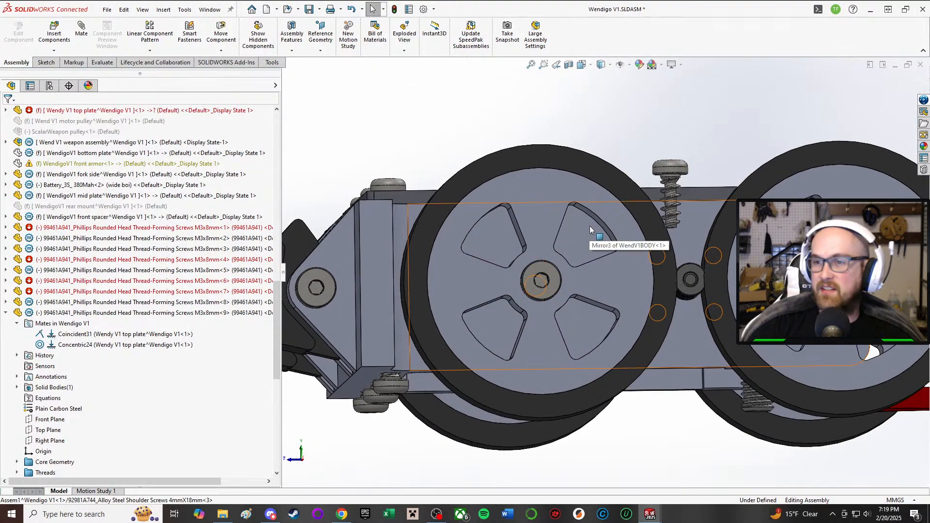
scroll(817, 239, "down", 1)
middle_click_drag(817, 239, 789, 249)
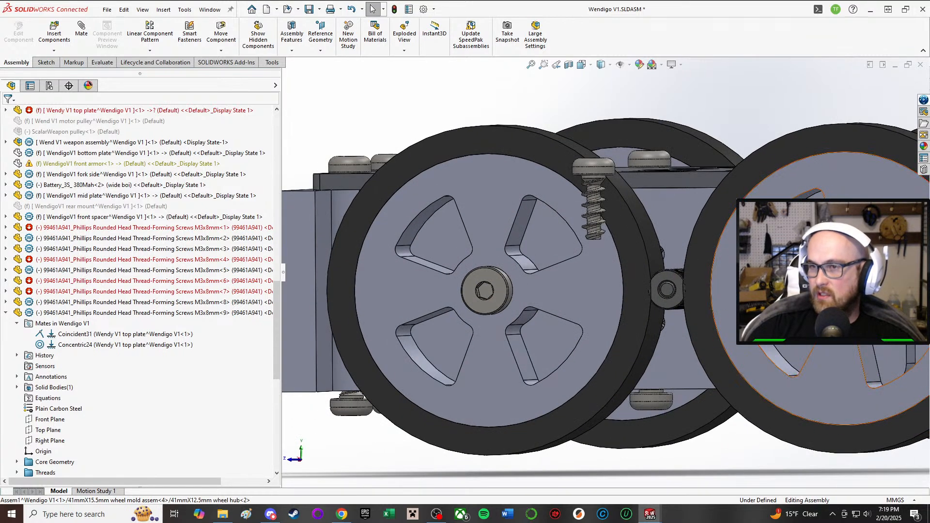
left_click(775, 215)
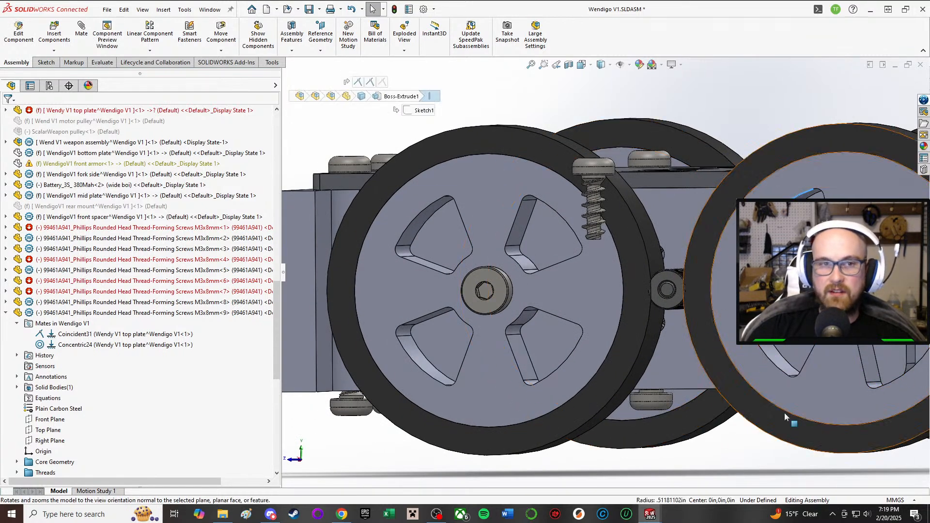
left_click(783, 178)
scroll(690, 364, "up", 3)
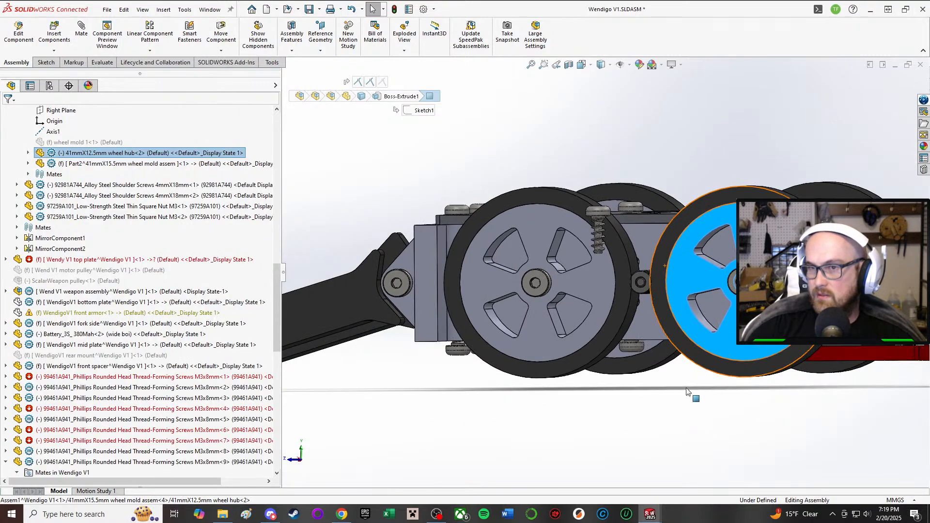
left_click(691, 368)
scroll(680, 284, "up", 2)
middle_click_drag(710, 264, 640, 319)
scroll(681, 283, "down", 3)
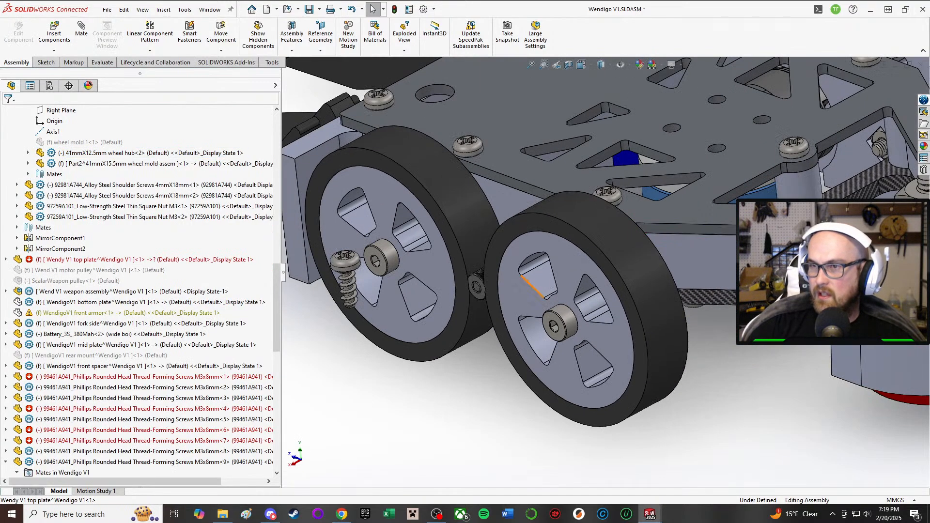
Step: Examine the robot's open underside around the battery, the weapon motor pulley and the weapon blade
scroll(913, 285, "down", 2)
middle_click_drag(802, 154, 629, 222)
scroll(741, 237, "up", 2)
scroll(688, 216, "down", 2)
middle_click_drag(594, 249, 691, 20)
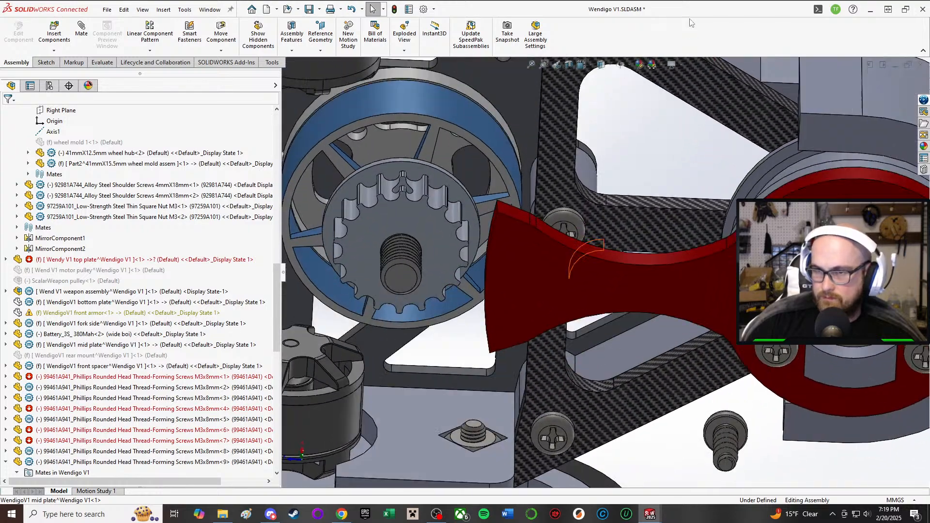
middle_click_drag(661, 299, 424, 240)
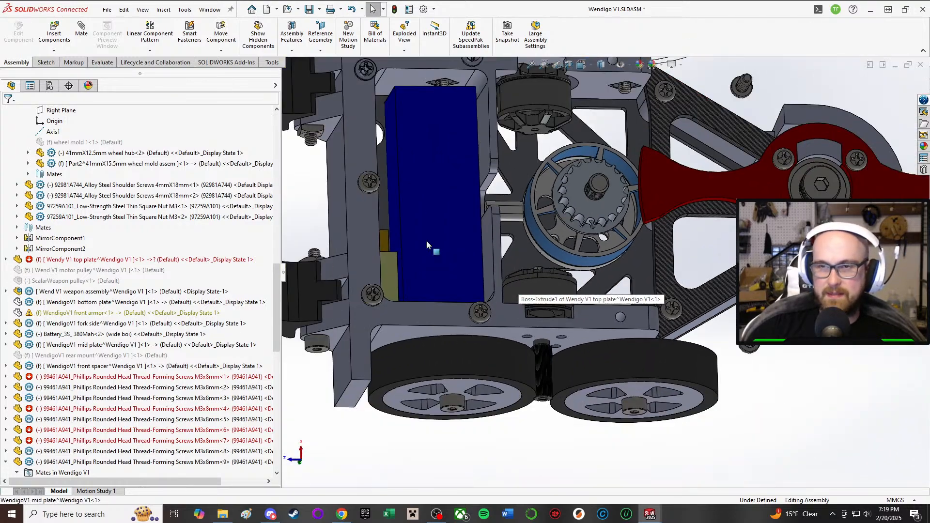
scroll(481, 269, "up", 6)
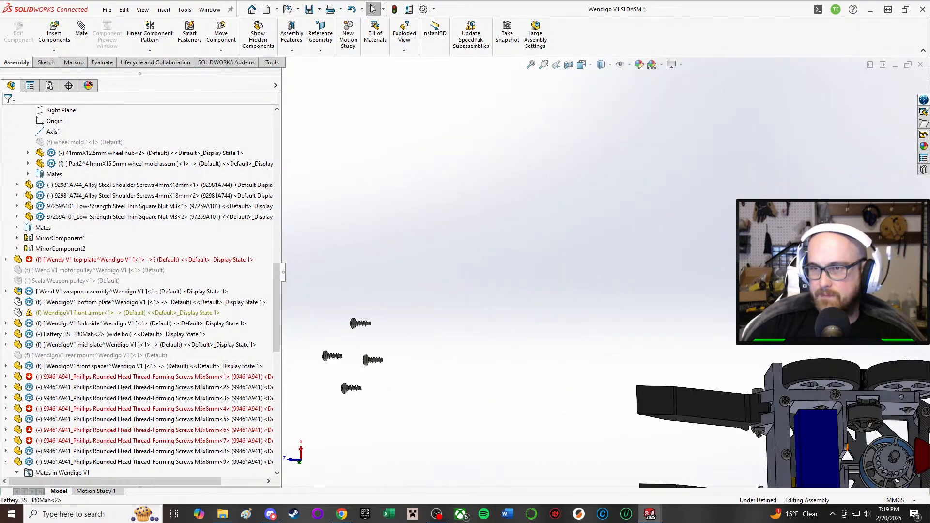
scroll(758, 399, "down", 7)
middle_click_drag(692, 242, 697, 111)
middle_click_drag(730, 199, 702, 297)
scroll(833, 241, "down", 2)
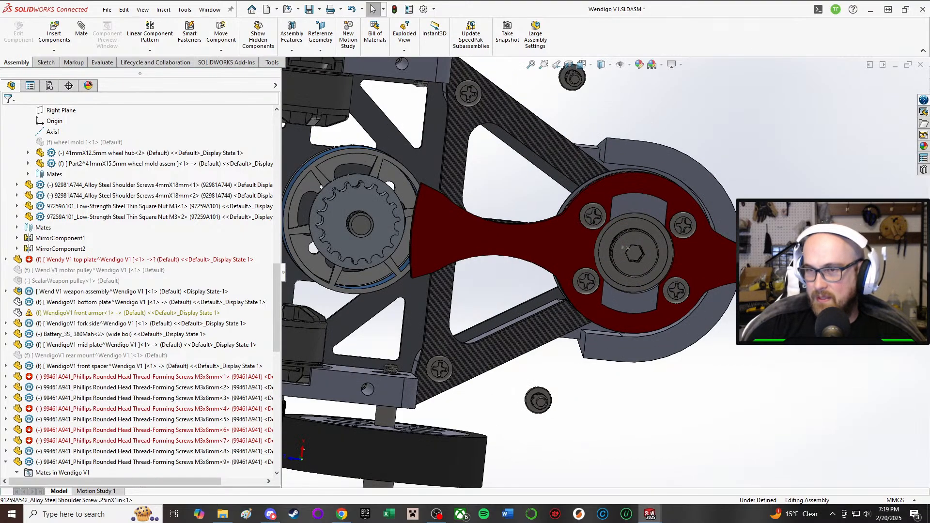
Step: Examine the weapon blade from below, and the forks, front wall and top plate from above
left_click(542, 257)
middle_click_drag(505, 241, 531, 69)
scroll(562, 130, "up", 2)
scroll(564, 135, "down", 2)
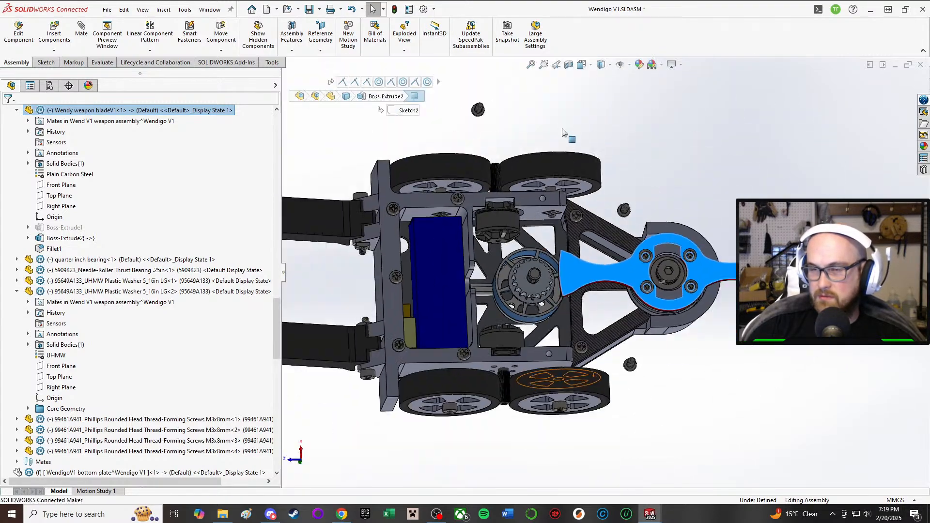
middle_click_drag(557, 176, 642, 250)
scroll(483, 245, "up", 2)
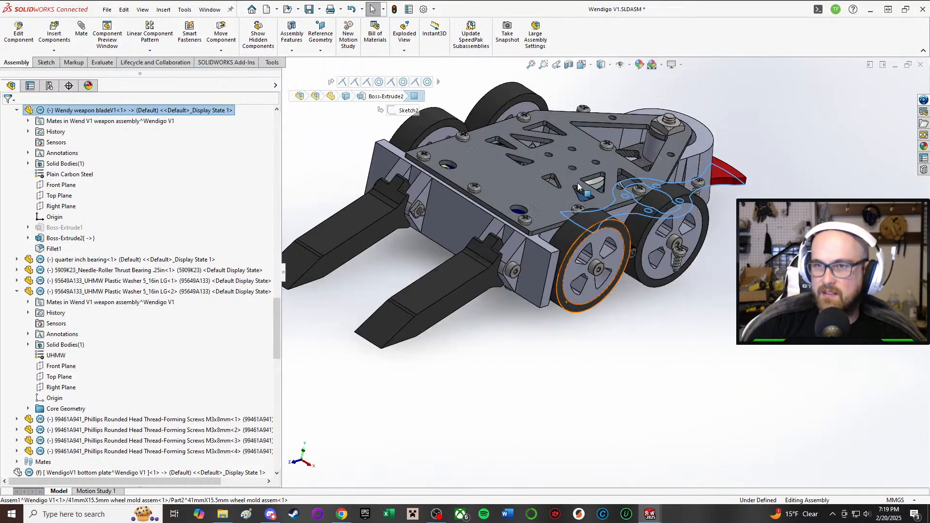
scroll(565, 165, "down", 1)
left_click(785, 376)
middle_click_drag(518, 170, 519, 251)
scroll(523, 139, "down", 3)
scroll(523, 140, "up", 4)
scroll(523, 139, "down", 3)
scroll(519, 250, "up", 3)
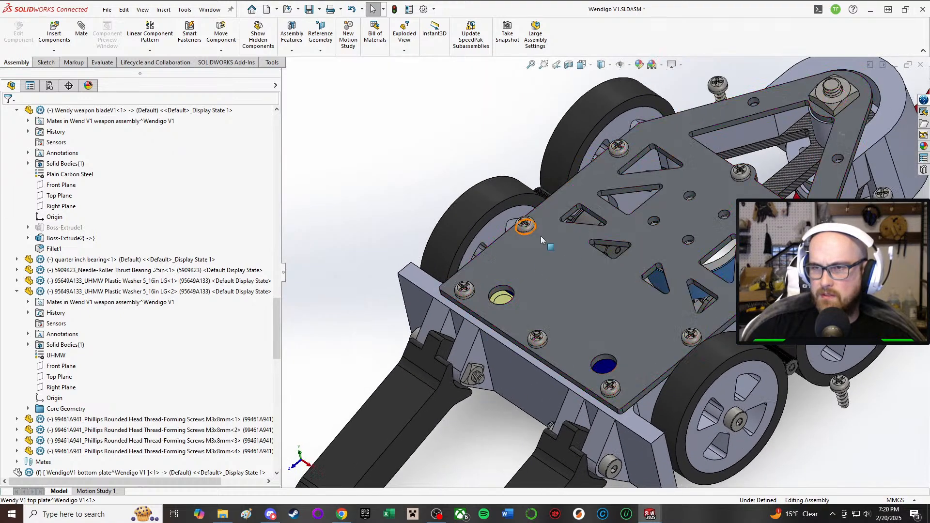
Step: Calculate the mass properties of the whole Wendigo V1 assembly
left_click(102, 62)
left_click(188, 32)
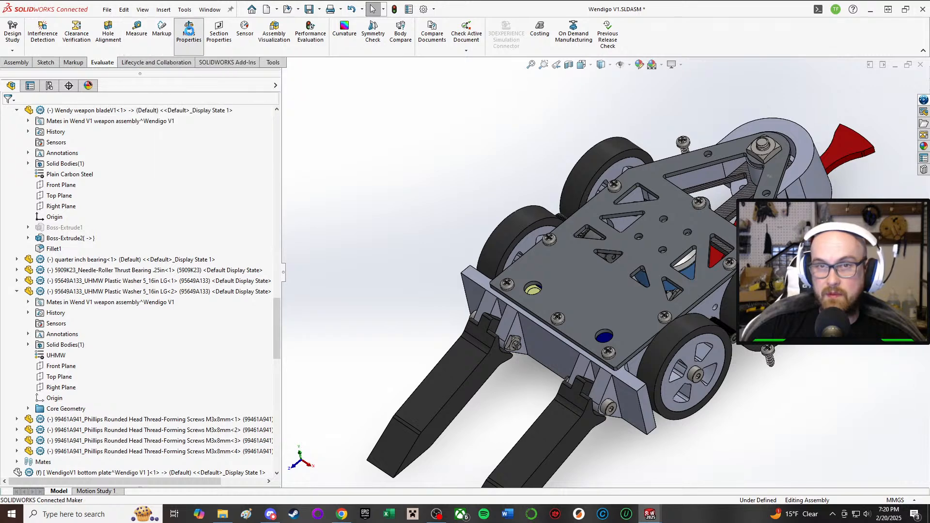
left_click(512, 72)
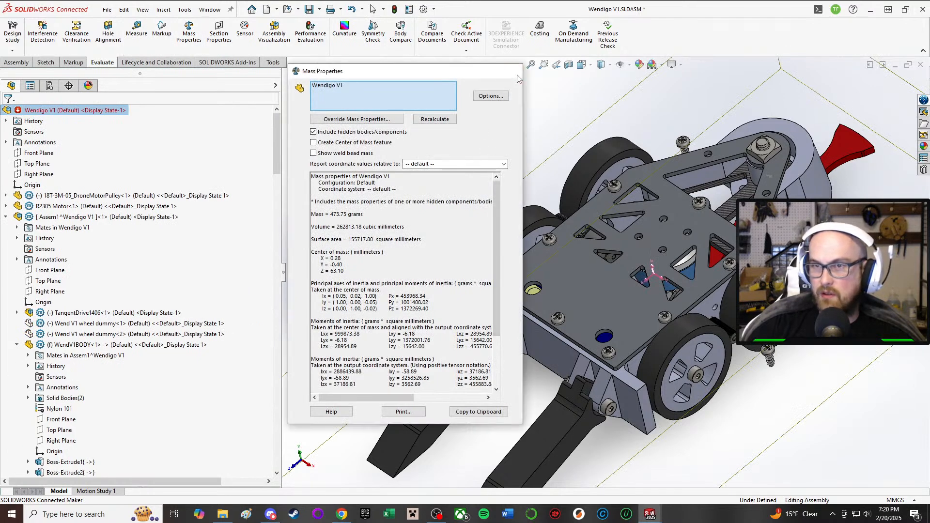
Step: Examine the battery compartment, the notched body wall and the adjacent drive motor from the open underside
left_click(805, 174)
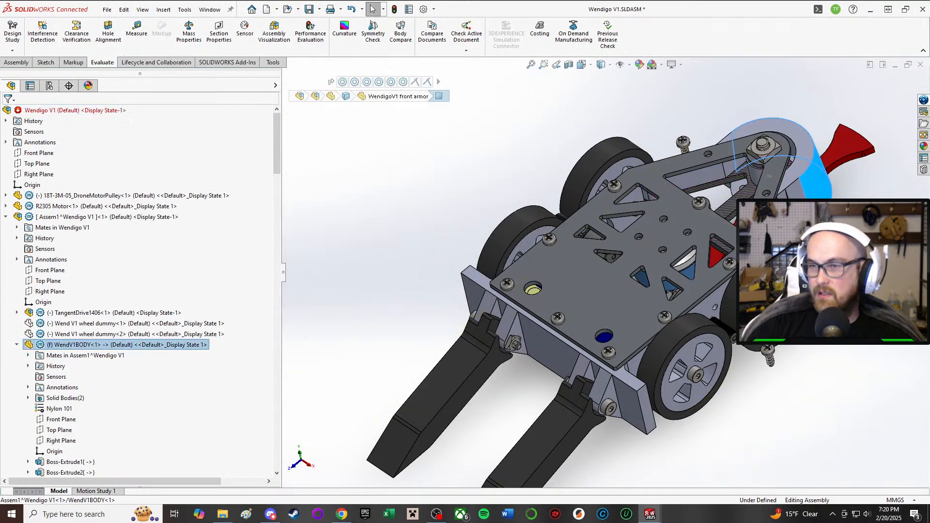
key("Escape")
middle_click_drag(726, 332, 725, 248)
scroll(739, 372, "down", 2)
middle_click_drag(739, 372, 695, 127)
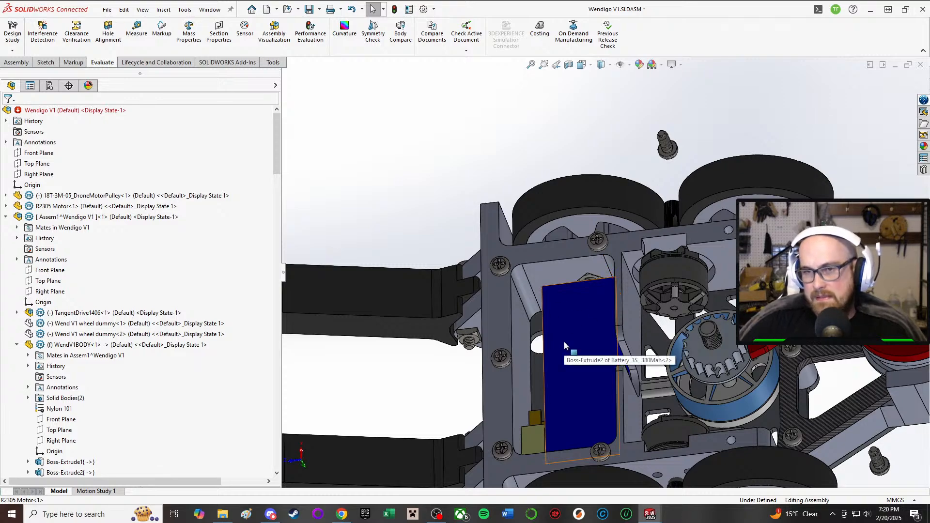
scroll(654, 449, "down", 2)
scroll(656, 412, "down", 6)
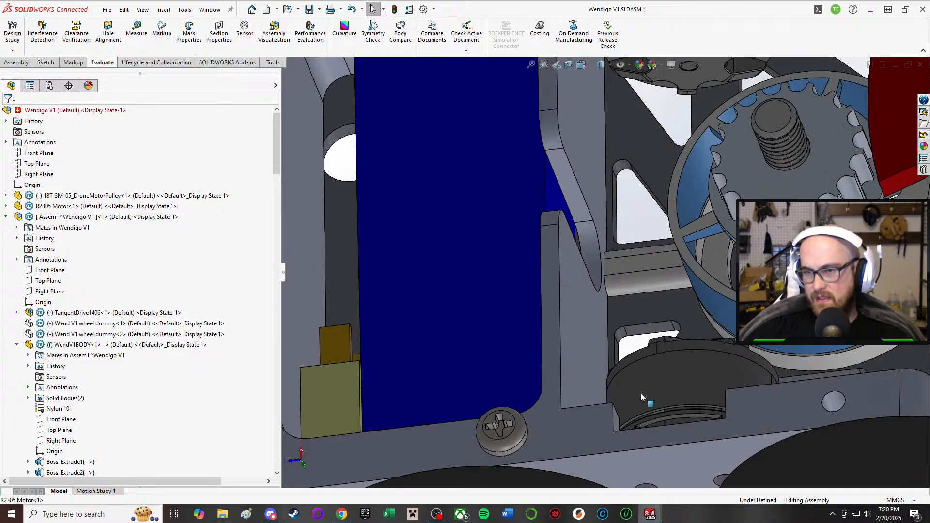
scroll(569, 276, "up", 8)
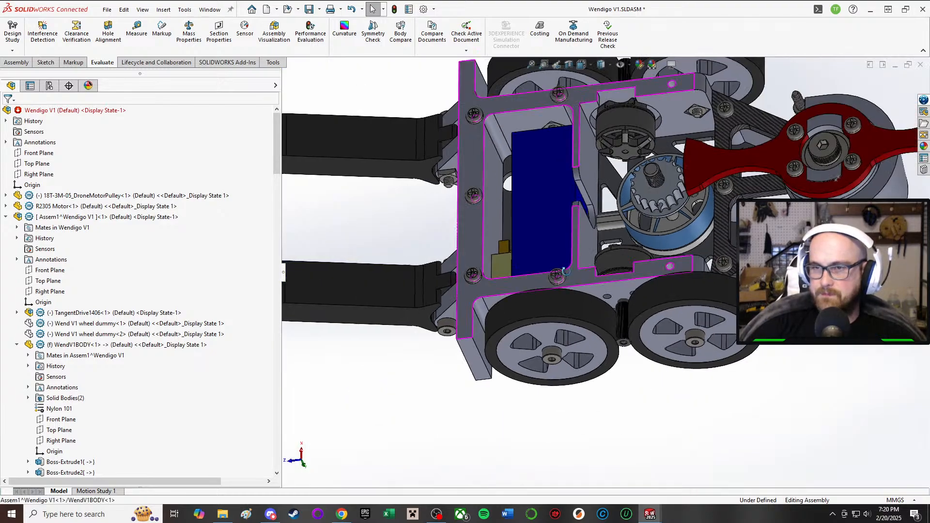
middle_click_drag(586, 268, 587, 399)
scroll(603, 351, "up", 6)
scroll(593, 300, "down", 4)
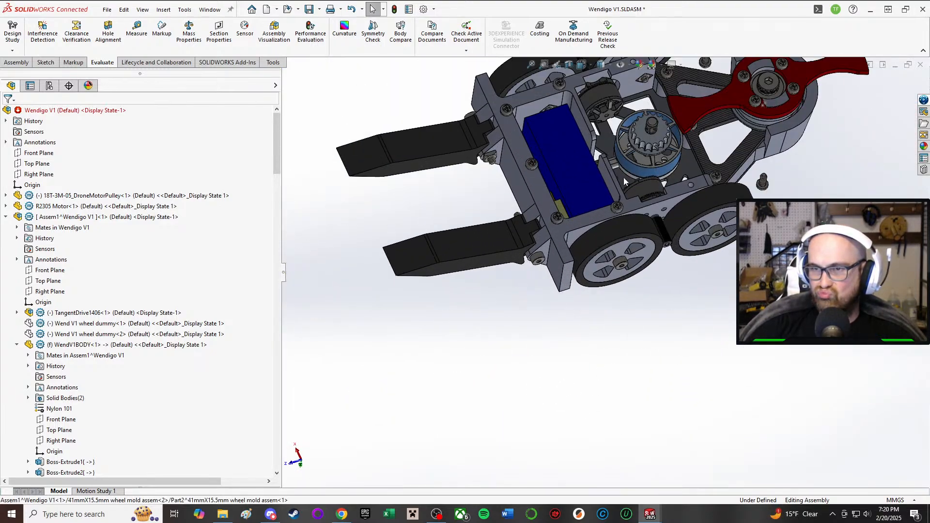
Step: Examine the overall robot layout from the underside, the sides and the weapon end
scroll(593, 194, "up", 2)
scroll(593, 160, "down", 5)
middle_click_drag(597, 155, 717, 206)
scroll(610, 276, "up", 5)
middle_click_drag(610, 276, 570, 270)
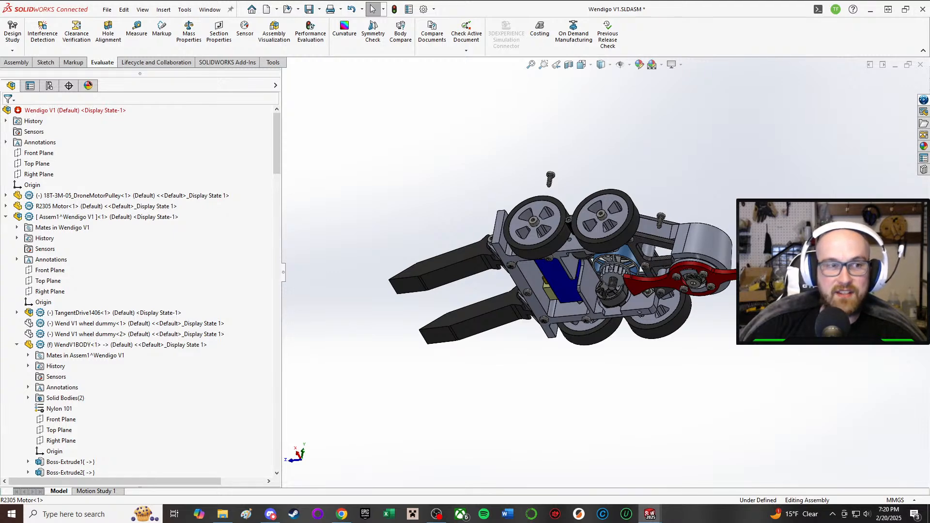
middle_click_drag(580, 203, 678, 337)
scroll(550, 166, "down", 5)
scroll(598, 252, "up", 3)
middle_click_drag(598, 252, 785, 233)
scroll(686, 350, "down", 5)
Step: Inspect the front spacer beneath the weapon shaft's nut and expand its feature list
left_click(707, 300)
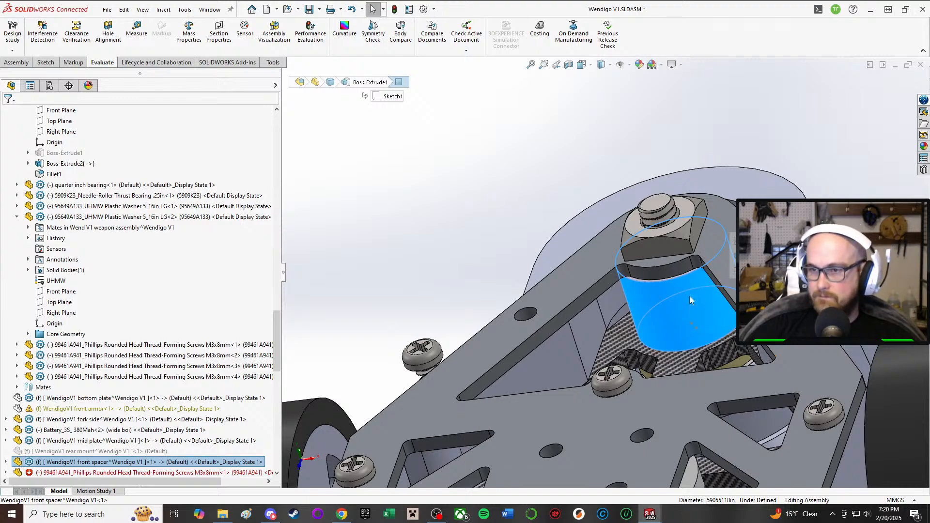
mouse_move(690, 296)
middle_mouse_down()
mouse_move(701, 229)
mouse_move(701, 303)
middle_mouse_up()
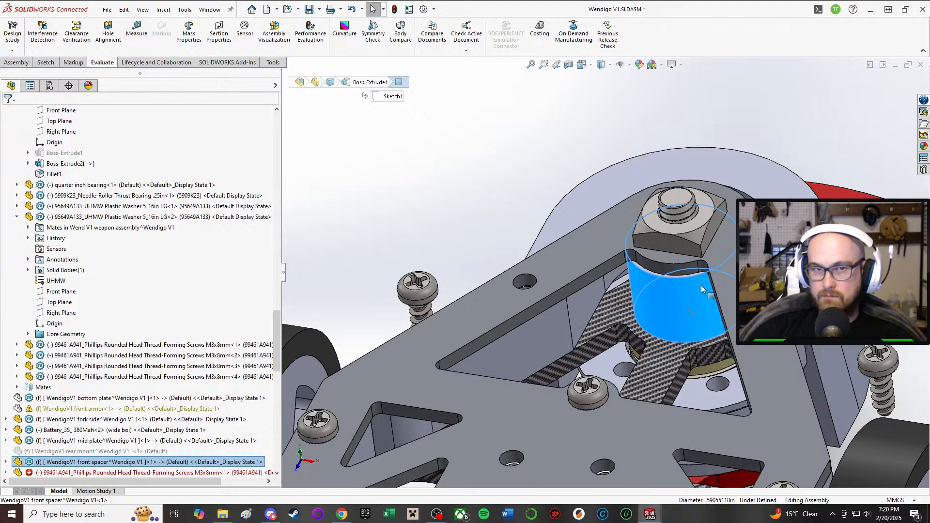
middle_click_drag(690, 289, 659, 294)
right_click(659, 294)
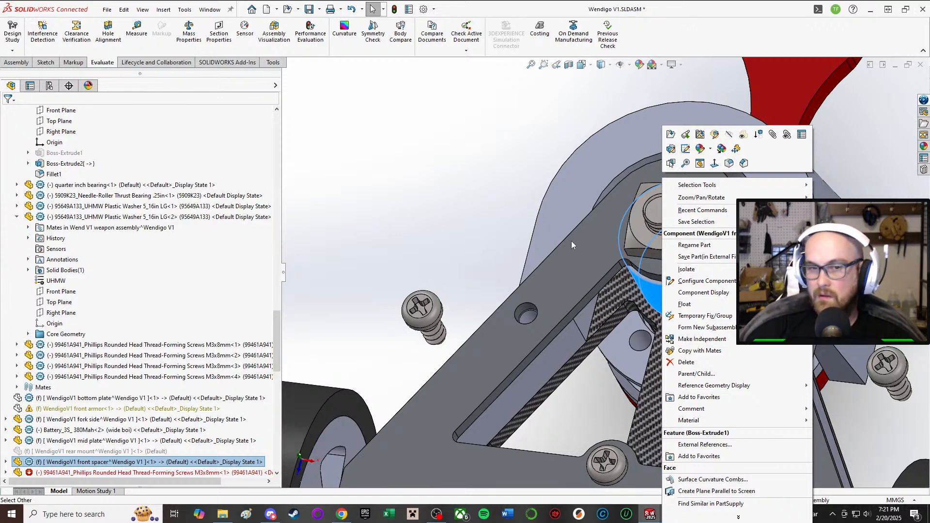
left_click(588, 235)
scroll(162, 358, "down", 2)
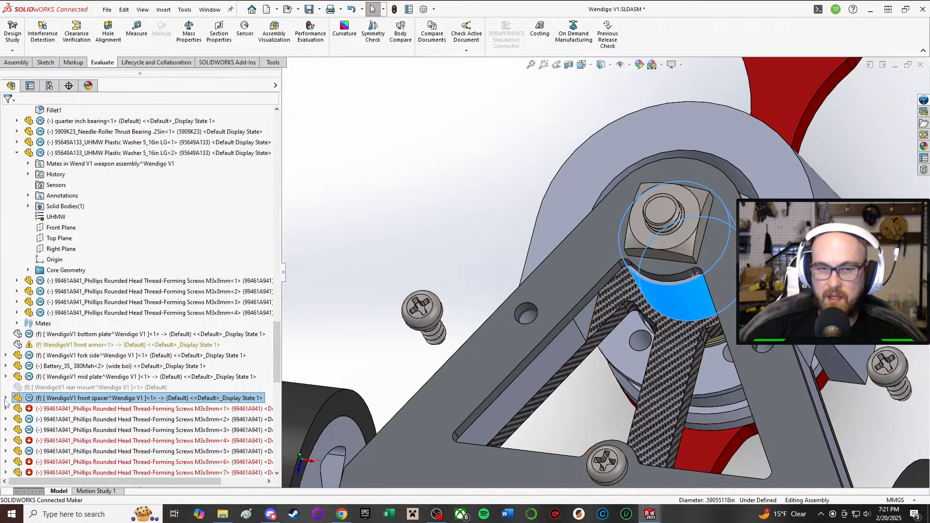
left_click(5, 398)
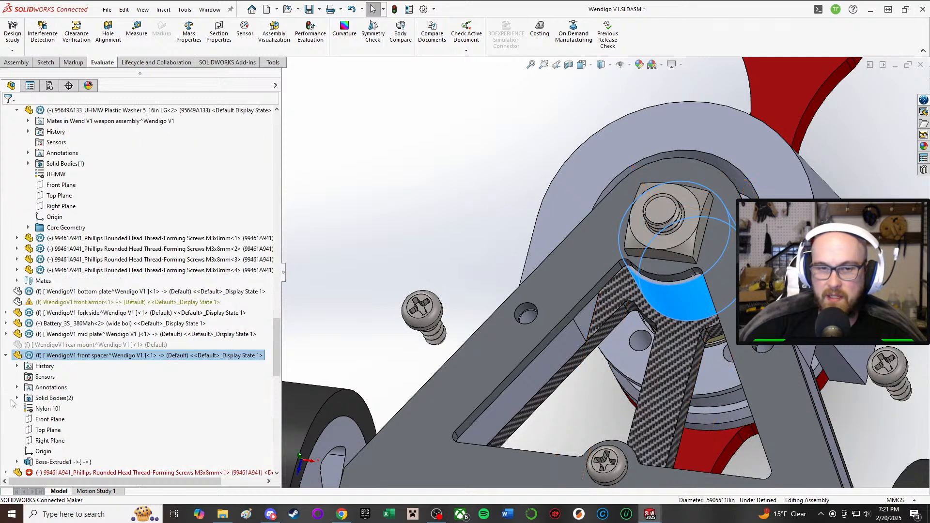
right_click(653, 285)
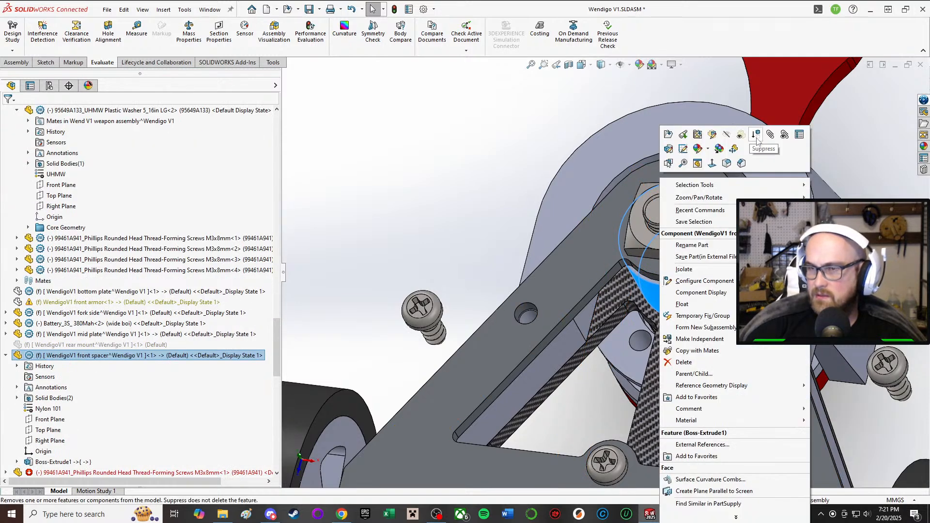
left_click(865, 158)
left_click(865, 159)
Step: Examine how the front spacer sits between the top plate and the carbon-fibre mid plate
mouse_move(734, 222)
middle_mouse_down()
mouse_move(754, 2)
mouse_move(735, 210)
middle_mouse_up()
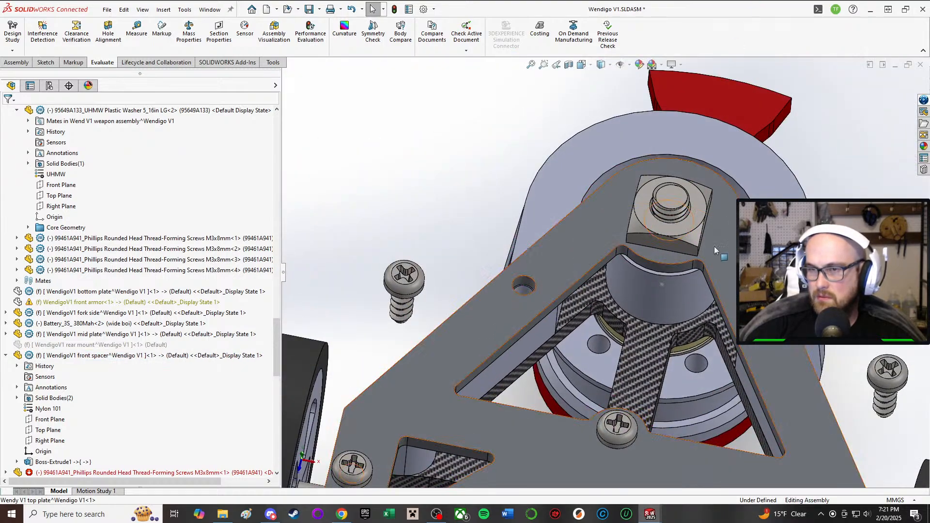
middle_click_drag(703, 267, 723, 228)
middle_click_drag(663, 286, 654, 317)
scroll(606, 277, "up", 1)
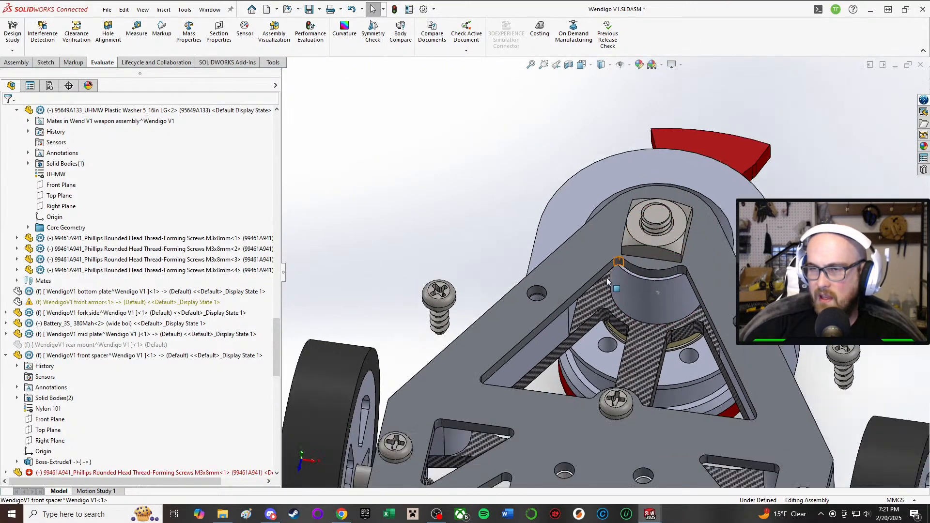
middle_click_drag(589, 259, 577, 303)
scroll(539, 374, "down", 2)
scroll(530, 380, "up", 2)
Step: Examine the drive roller between the two side wheels and its mounting holes in the body wall
middle_click_drag(475, 404, 473, 307)
scroll(473, 307, "down", 3)
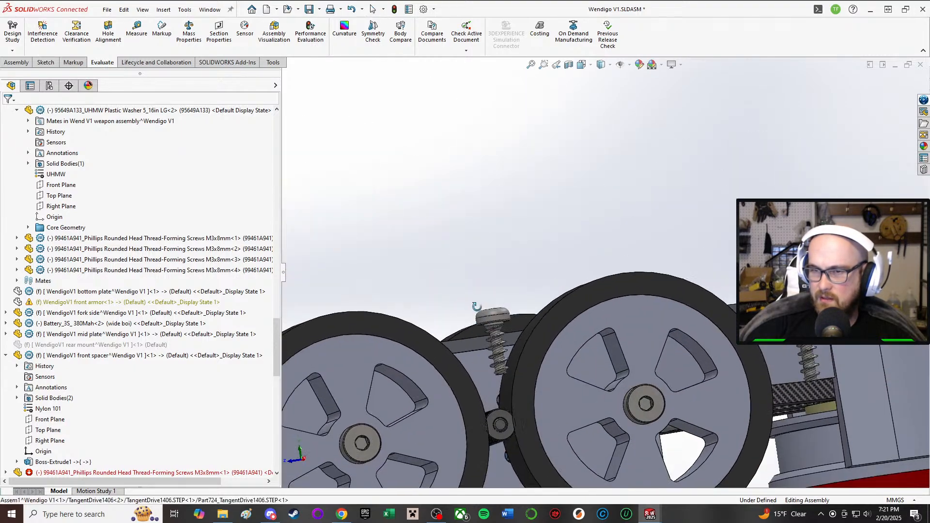
scroll(463, 411, "up", 3)
scroll(467, 411, "down", 2)
middle_click_drag(467, 410, 521, 448)
scroll(475, 334, "down", 3)
scroll(559, 300, "down", 2)
middle_click_drag(477, 305, 512, 350)
scroll(510, 346, "up", 2)
middle_click_drag(450, 321, 450, 283)
scroll(441, 353, "up", 3)
scroll(514, 199, "down", 2)
scroll(607, 216, "up", 1)
middle_click_drag(607, 216, 531, 213)
scroll(557, 214, "down", 3)
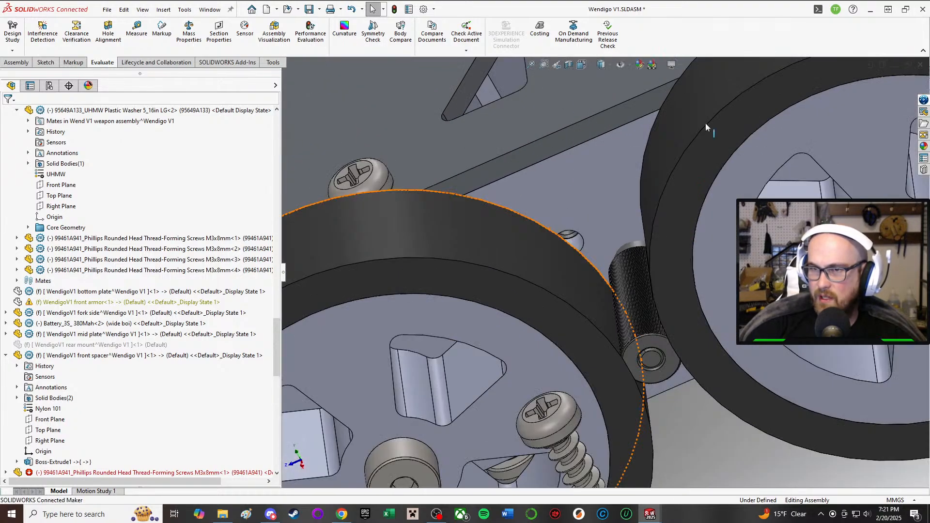
Step: Start editing the WendV1BODY part within the assembly and bring its motor mounting holes into view
scroll(680, 85, "down", 2)
left_click(583, 252)
middle_click_drag(581, 260, 607, 314)
scroll(594, 314, "up", 4)
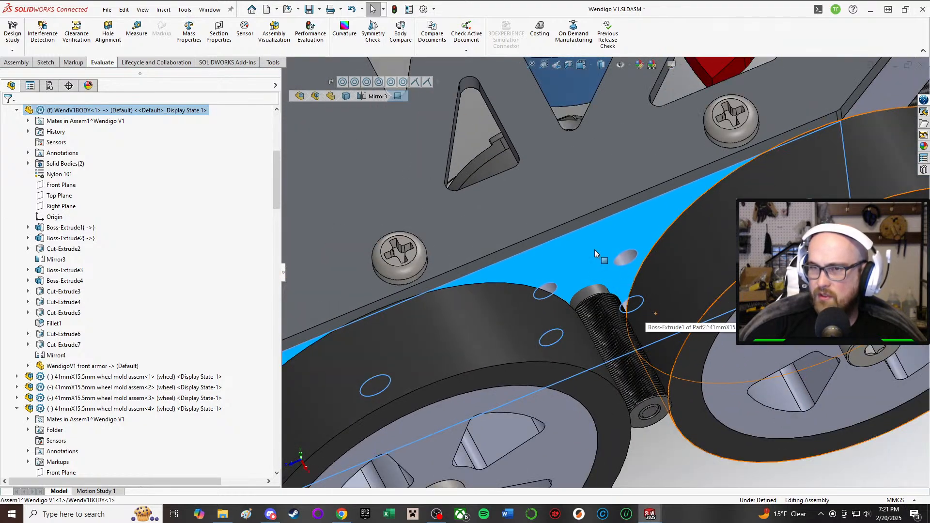
right_click(596, 251)
left_click(657, 157)
middle_click_drag(649, 169, 556, 223)
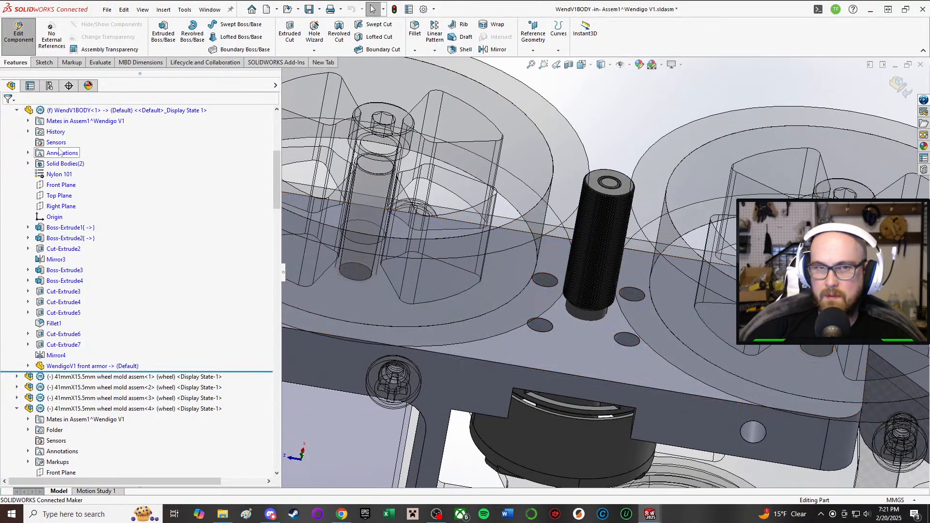
Step: Switch to the separate WendV1BODY part window
left_click(649, 514)
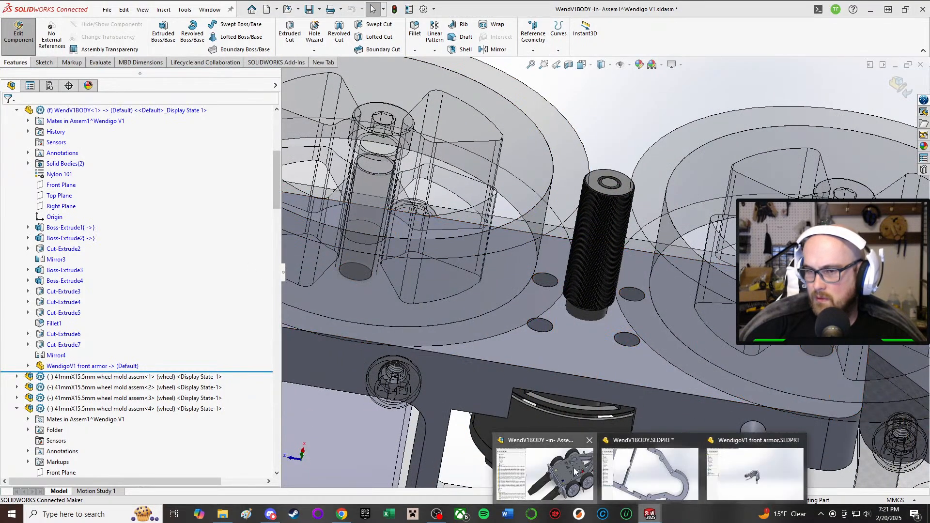
left_click(575, 470)
left_click(649, 513)
left_click(647, 467)
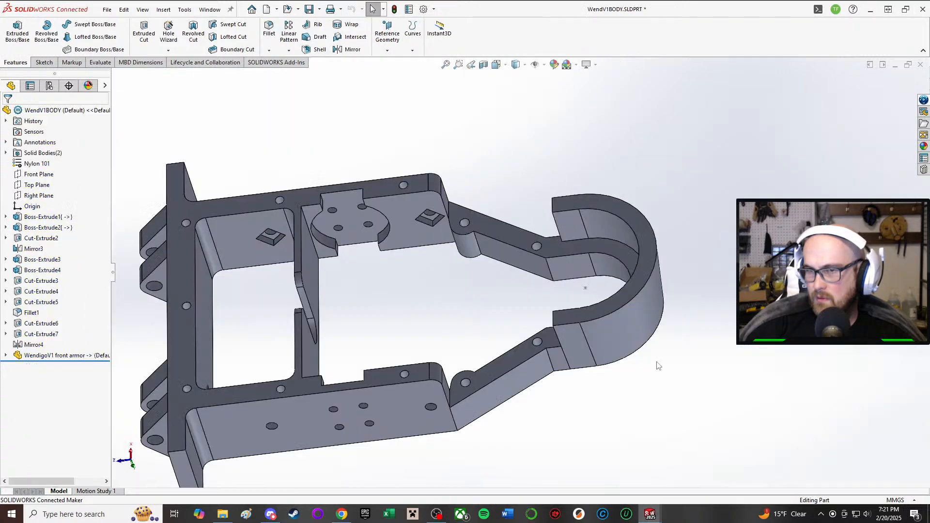
Step: View the body's side wall with its motor mounting holes and switch back to the Wendigo V1 assembly window
middle_click_drag(607, 425, 593, 464)
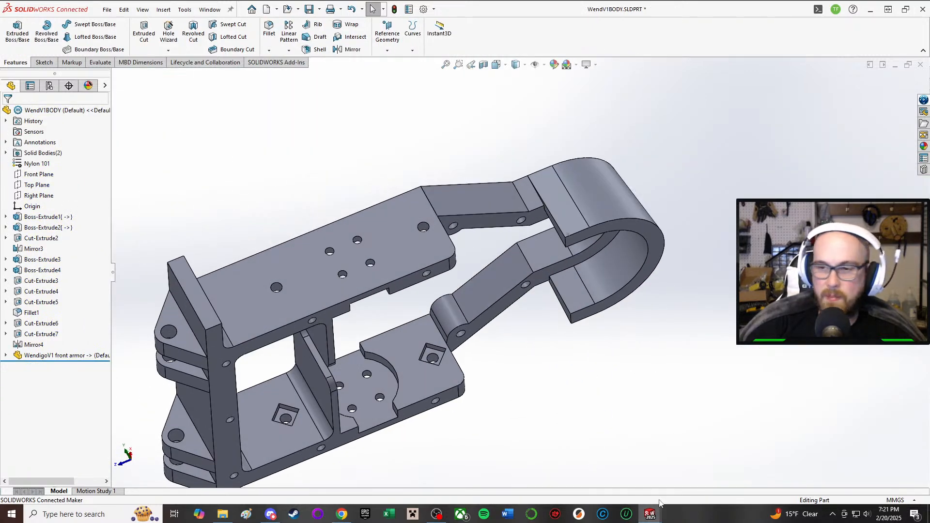
left_click(349, 252)
left_click(649, 514)
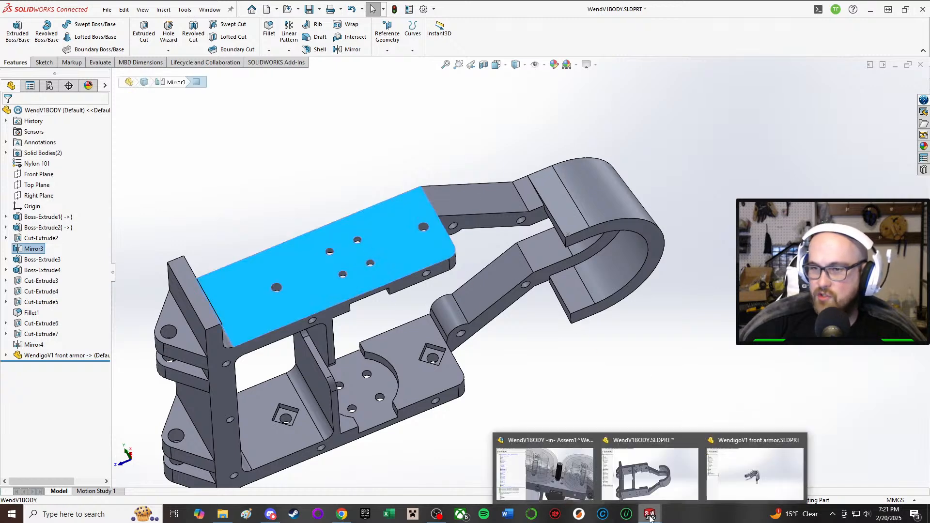
left_click(579, 459)
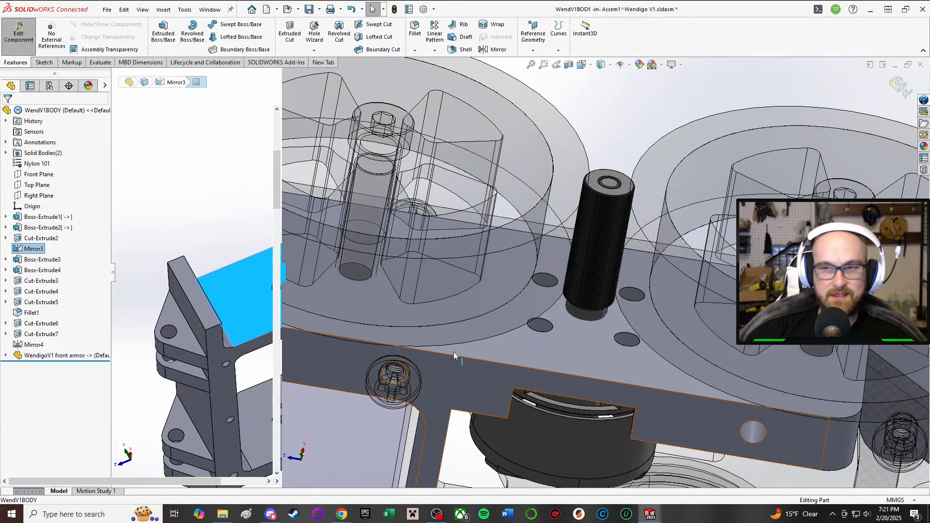
Step: Open the sketch of the WendV1BODY side wall extrusion, Boss-Extrude1, for editing within the assembly
left_click(518, 349)
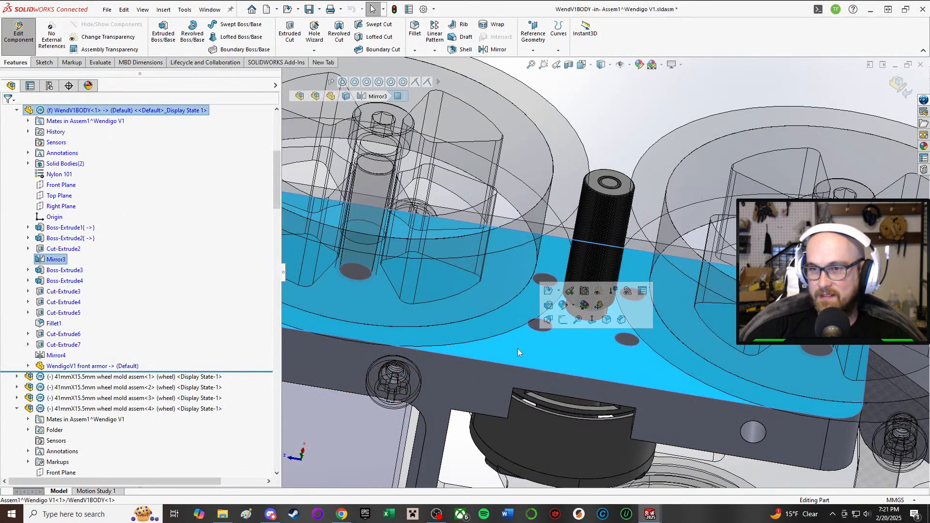
left_click(58, 227)
left_click(51, 248)
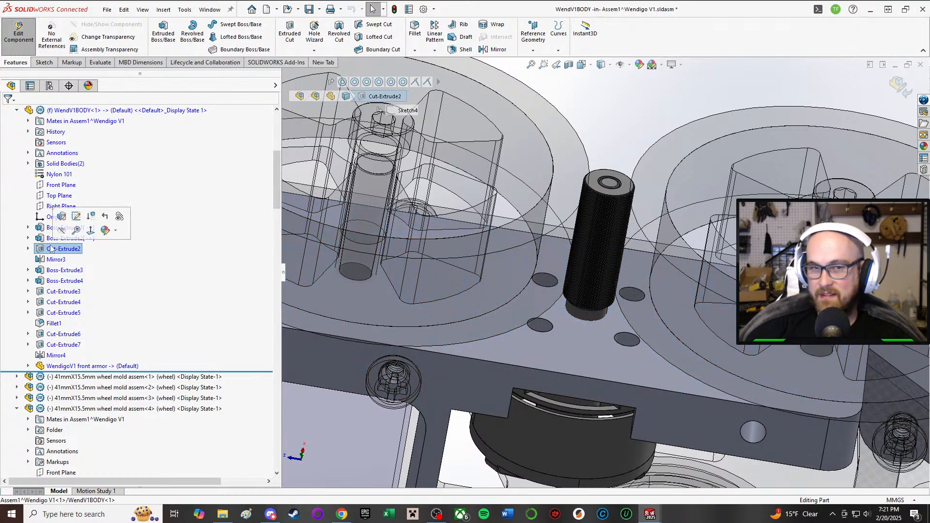
left_click(54, 228)
left_click(67, 195)
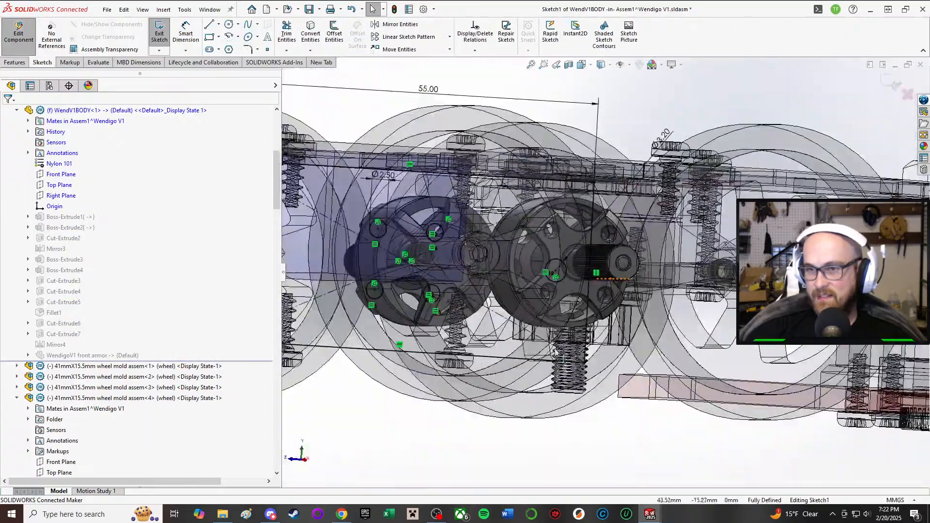
Step: Sketch a circle about 6.5 mm in diameter around the drive roller shaft, centred between the four motor mounting holes
middle_click_drag(652, 298, 605, 290)
scroll(596, 287, "up", 2)
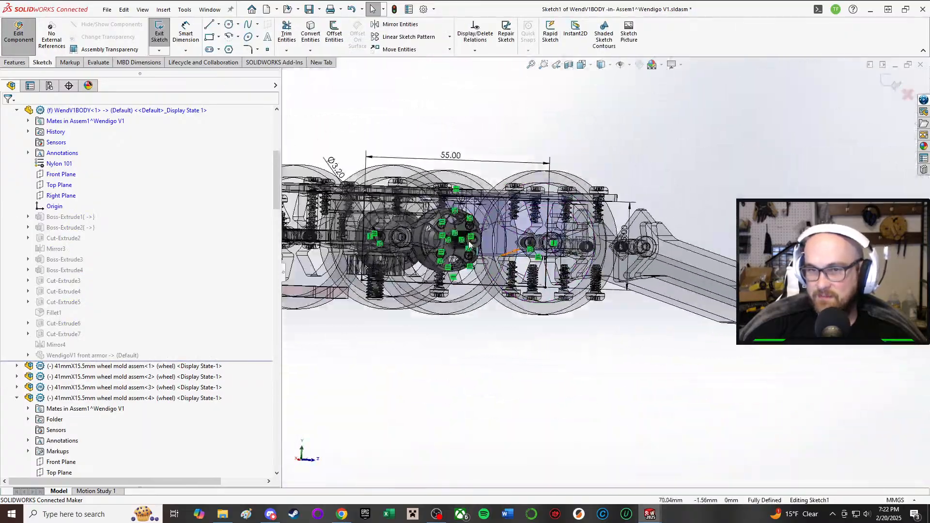
scroll(455, 242, "down", 7)
mouse_move(493, 235)
middle_mouse_down()
mouse_move(462, 267)
mouse_move(504, 328)
middle_mouse_up()
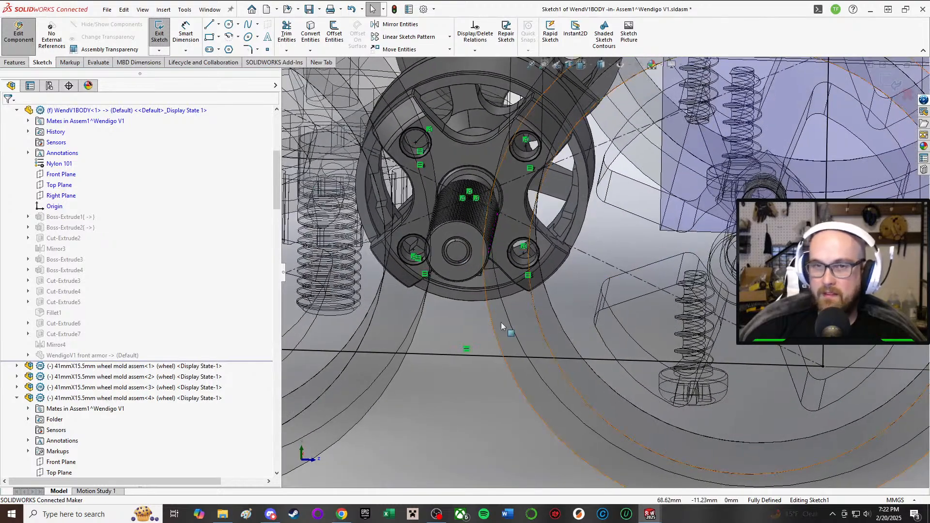
left_click(228, 24)
left_click(461, 222)
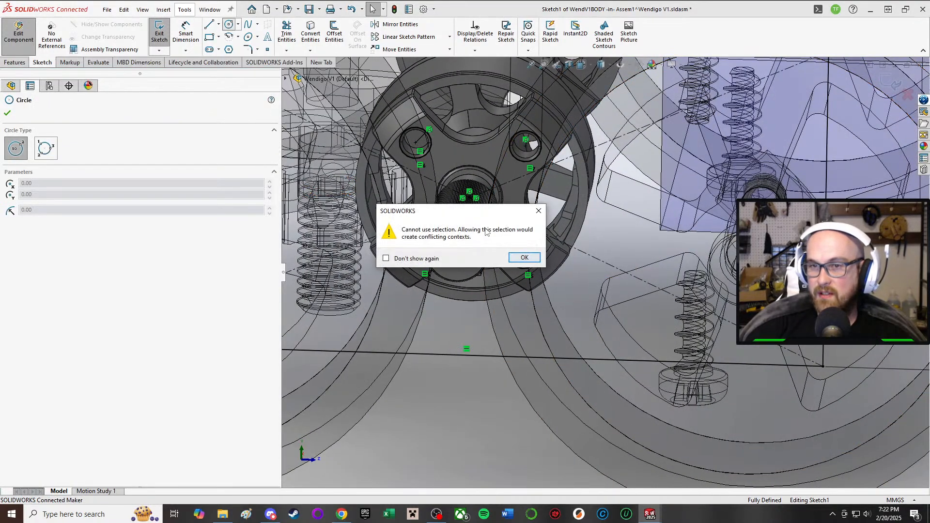
left_click(518, 261)
left_click(423, 255)
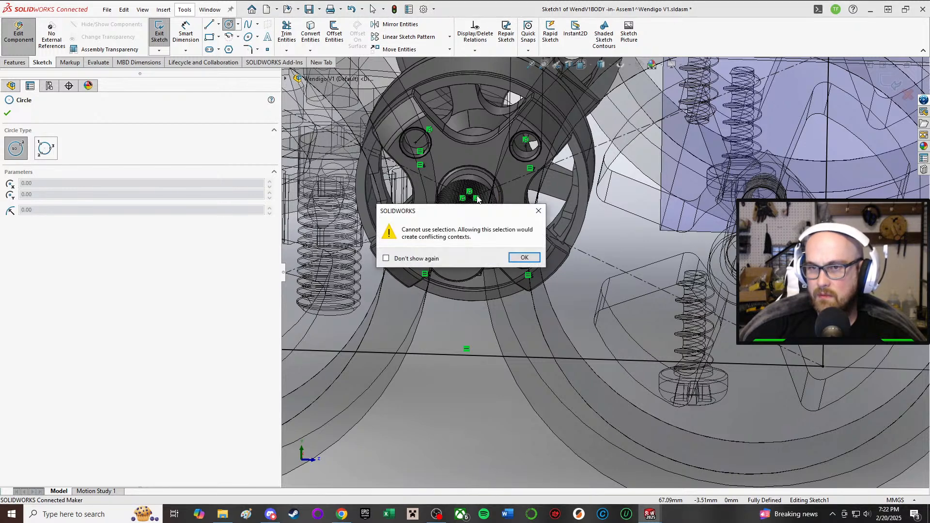
left_click(537, 258)
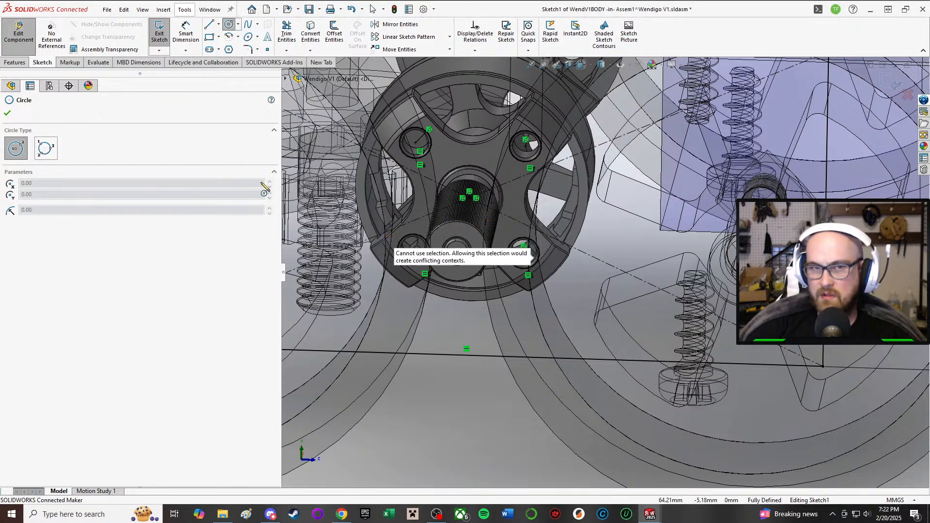
scroll(388, 208, "down", 2)
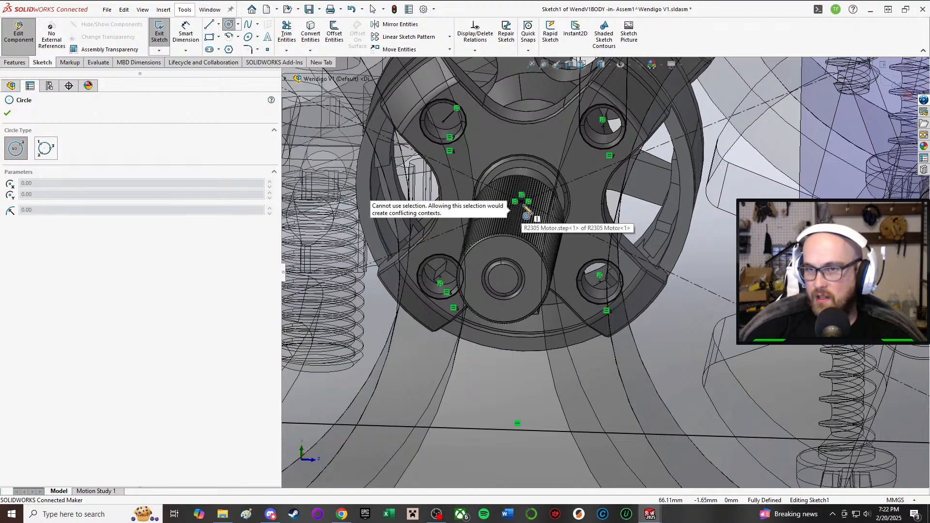
left_click(521, 201)
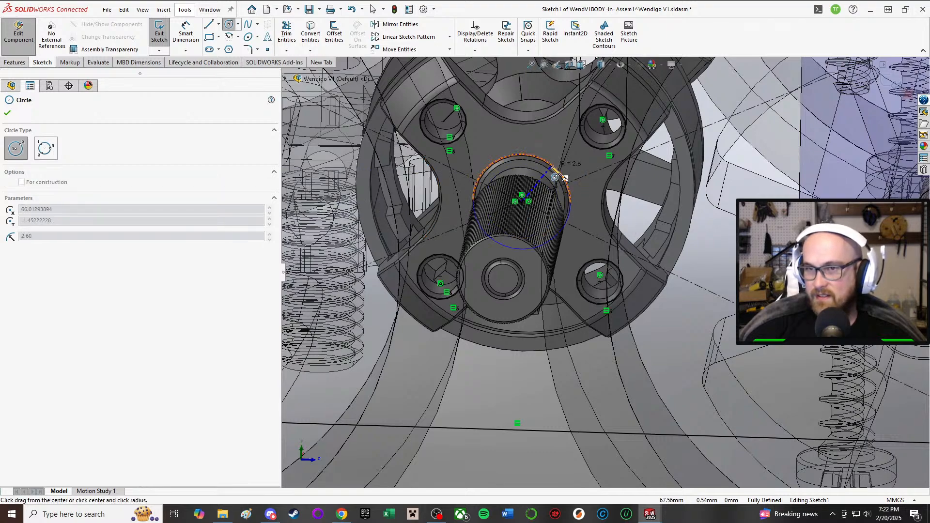
left_click(562, 167)
scroll(601, 269, "up", 3)
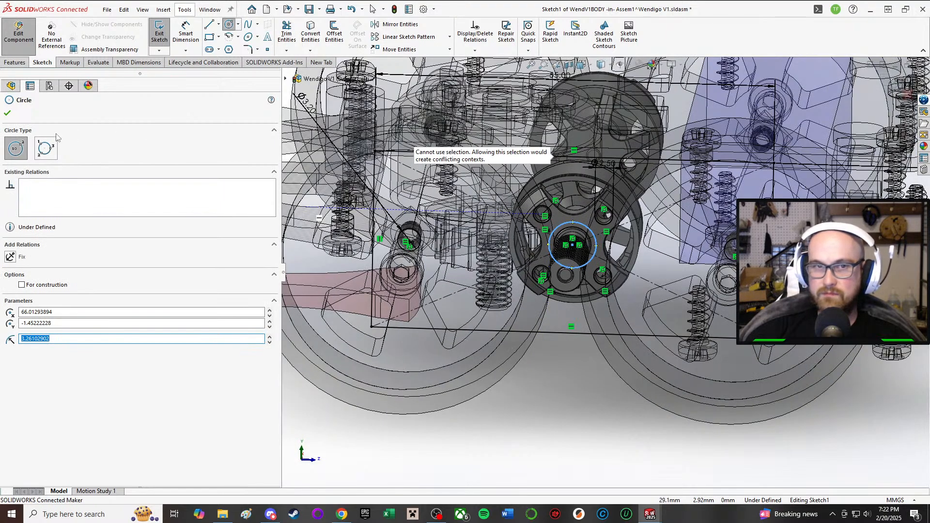
key("Escape")
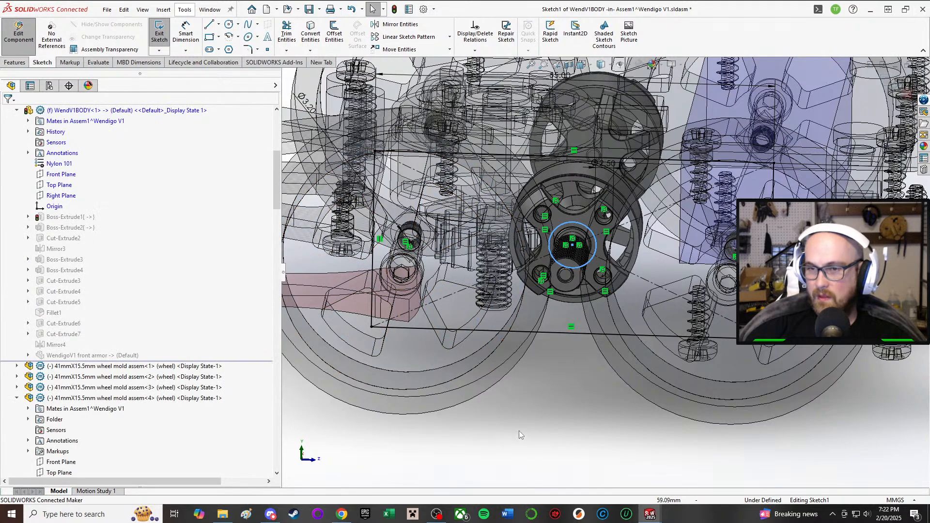
Step: Dimension the new shaft circle's diameter and set it to 6 mm
key("d")
scroll(557, 237, "up", 3)
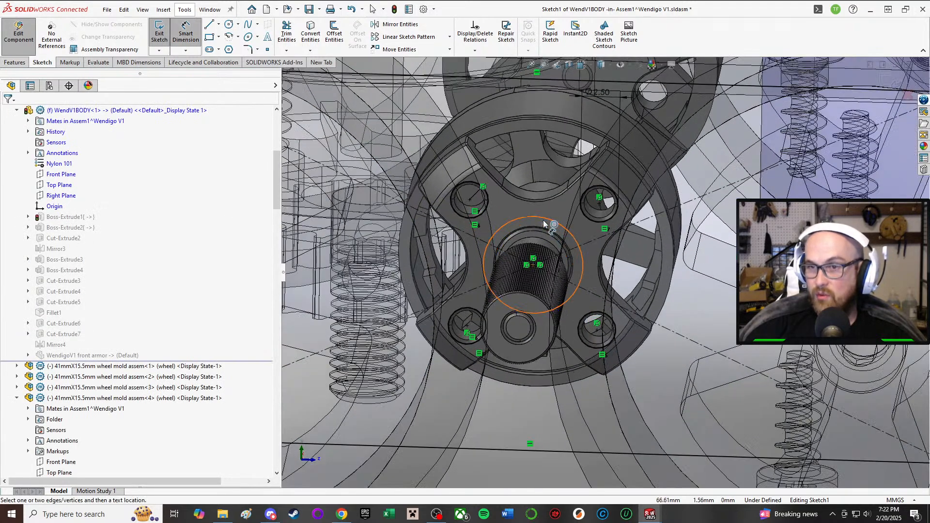
left_click(543, 220)
left_click(523, 482)
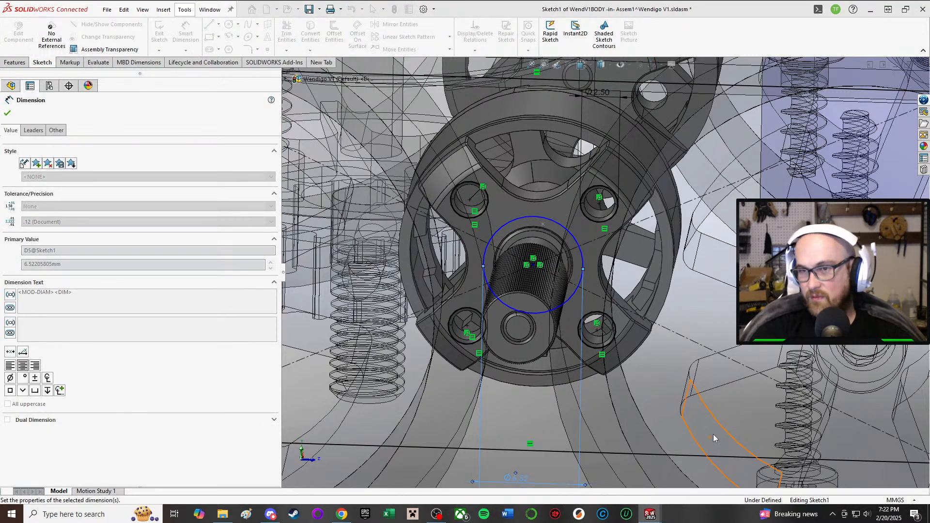
type("6")
key("Return")
middle_click_drag(643, 375, 641, 328)
scroll(586, 363, "up", 3)
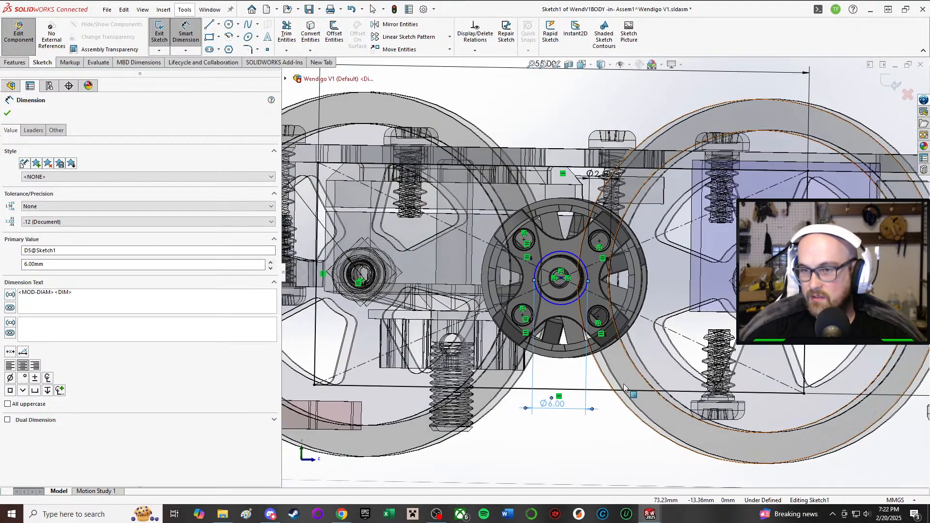
key("Escape")
Step: Make the shaft circle's centre coincident with the midpoint of the four mounting holes and exit the sketch
left_click_drag(561, 278, 569, 317)
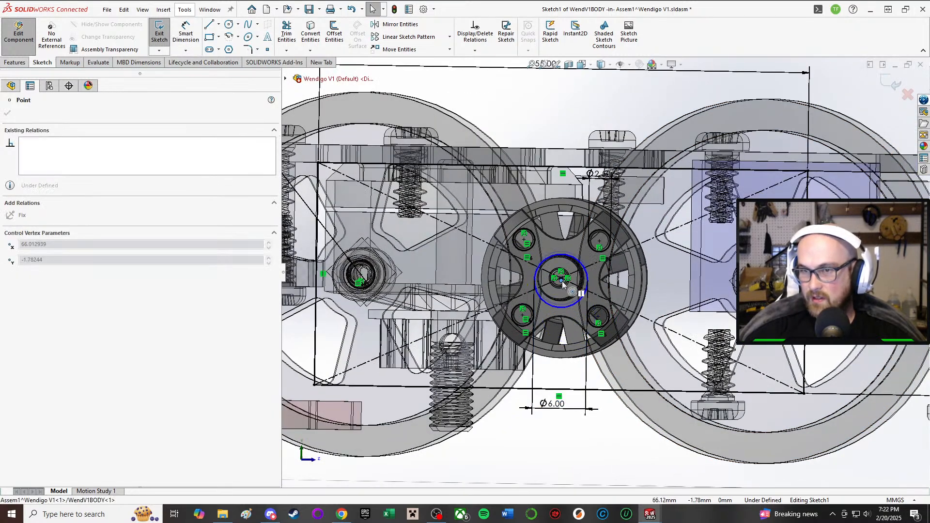
left_click_drag(562, 278, 562, 278)
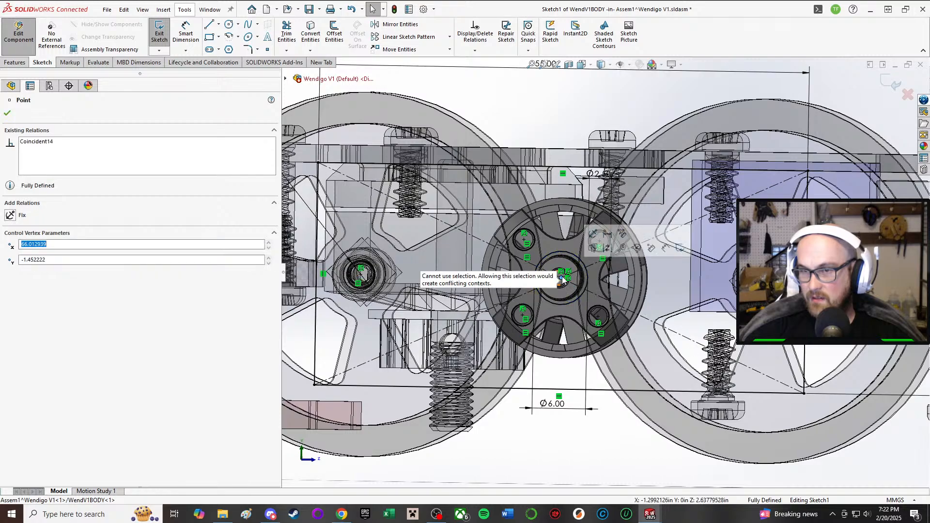
scroll(561, 277, "down", 3)
scroll(562, 277, "up", 4)
left_click(649, 425)
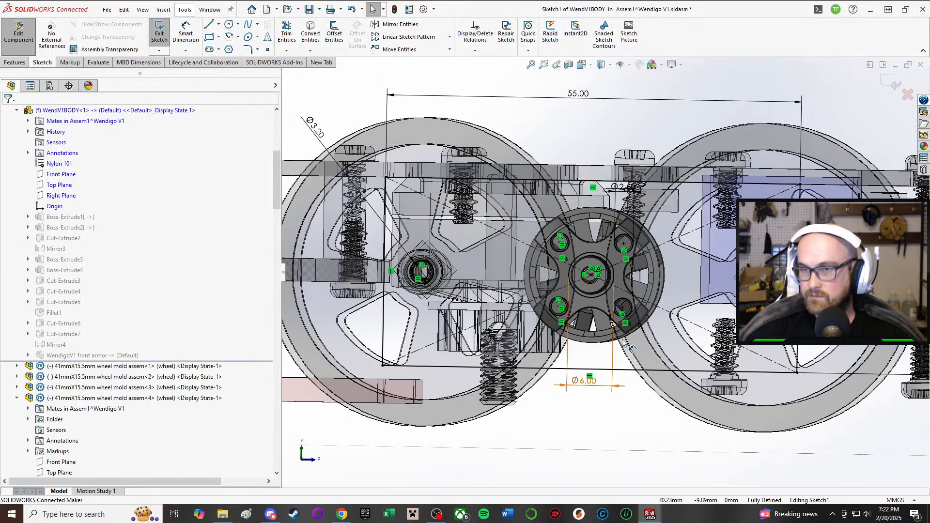
left_click(159, 32)
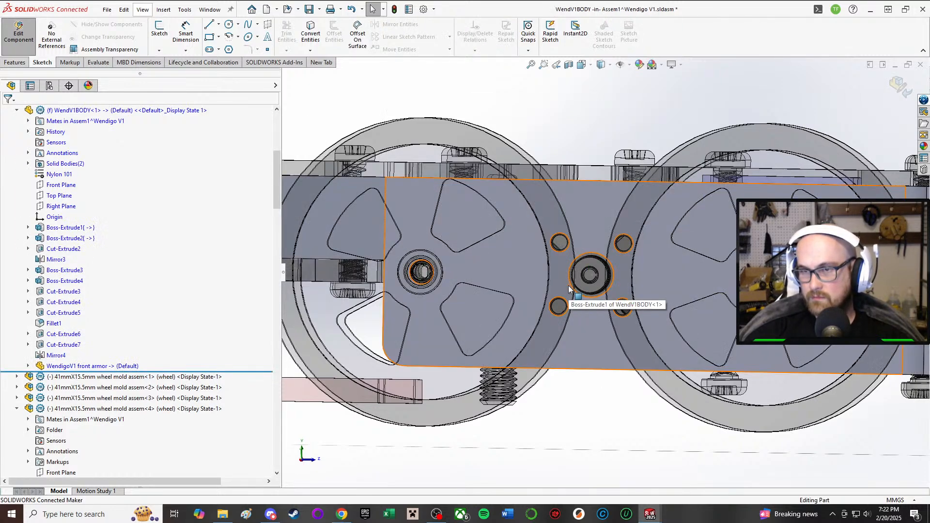
Step: Examine the new shaft hole in the side wall and how the drive motors and rollers sit relative to the walls and wheels
scroll(583, 284, "down", 2)
middle_click_drag(583, 284, 585, 440)
middle_click_drag(549, 295, 547, 259)
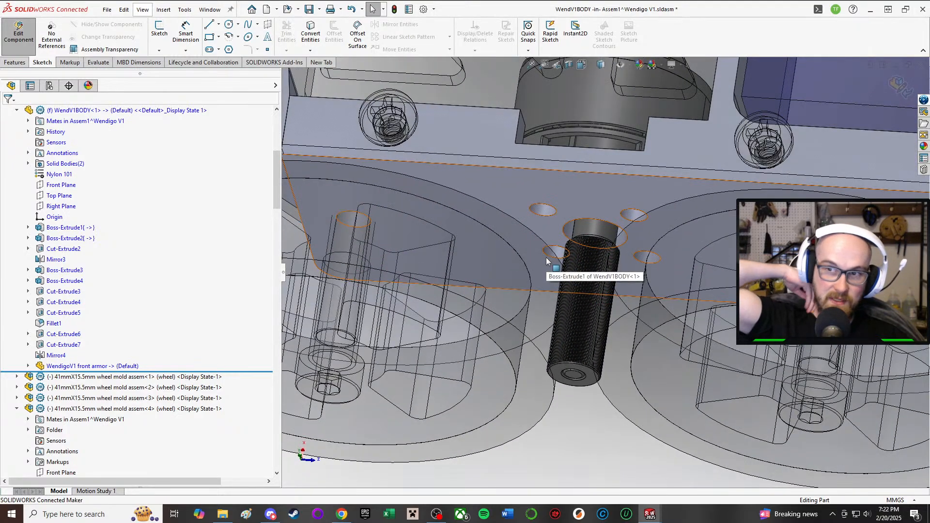
scroll(546, 259, "up", 4)
scroll(511, 117, "down", 3)
middle_click_drag(528, 152, 698, 72)
scroll(594, 311, "down", 3)
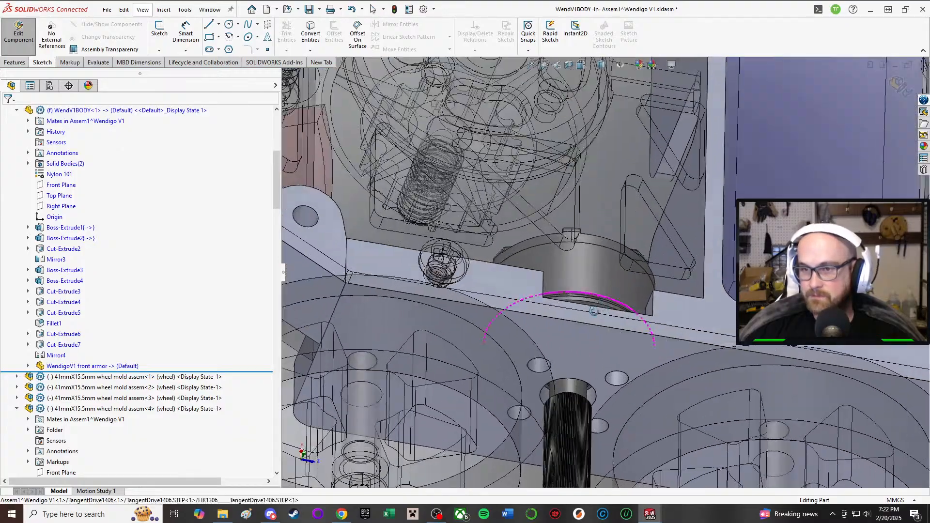
middle_click_drag(594, 311, 578, 388)
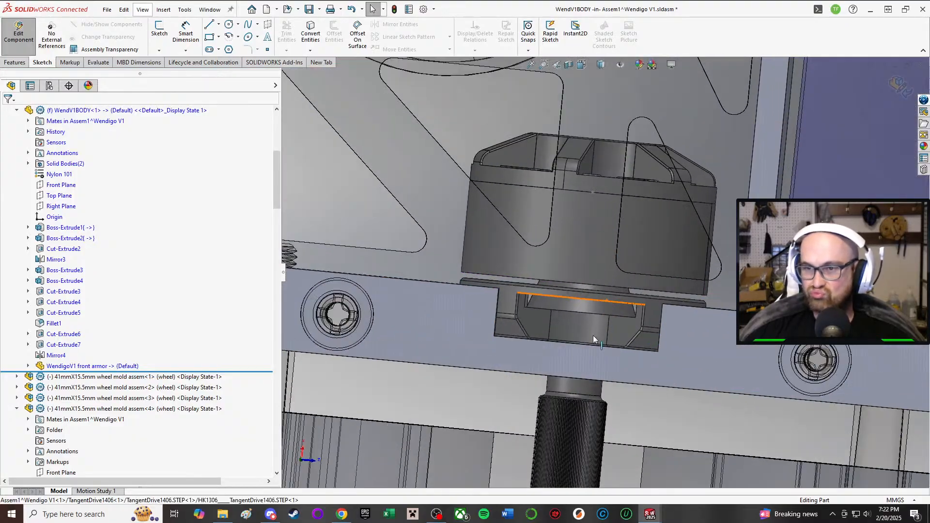
scroll(611, 293, "up", 4)
middle_click_drag(611, 293, 589, 387)
scroll(577, 395, "up", 4)
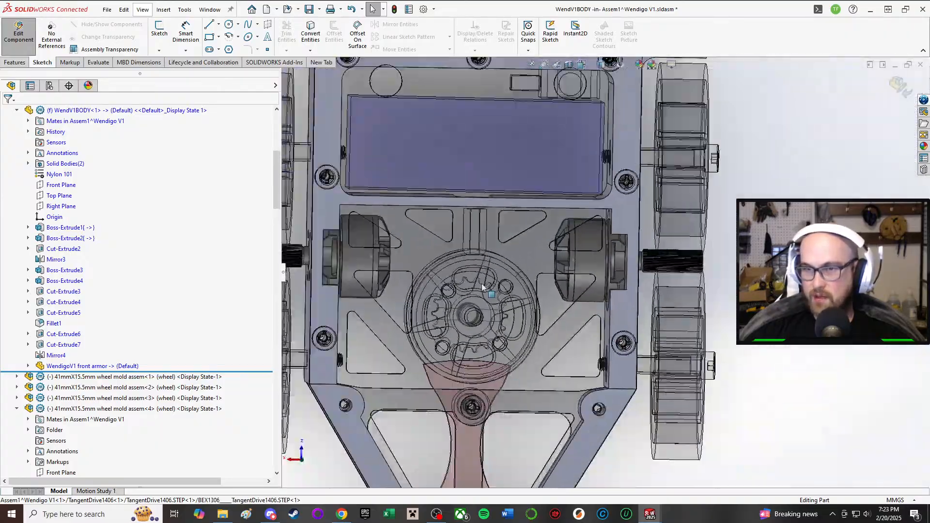
scroll(477, 269, "down", 2)
scroll(527, 258, "up", 3)
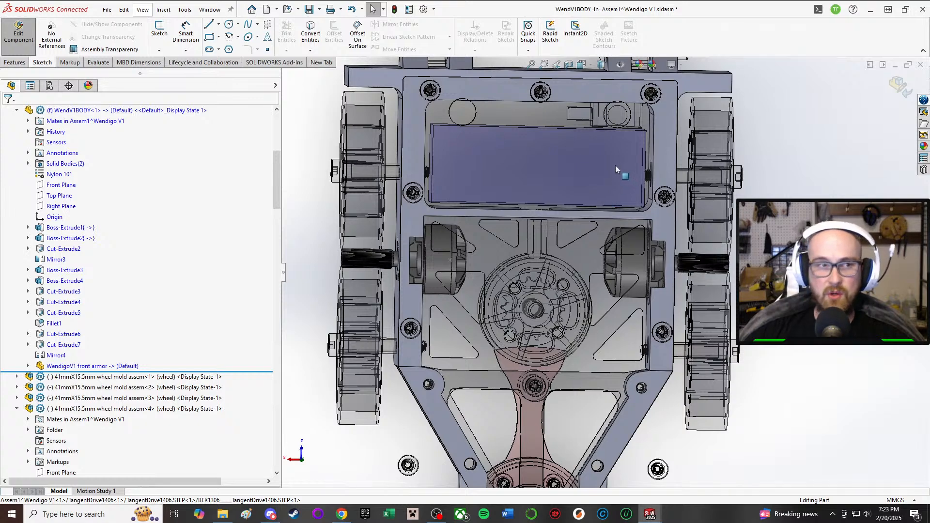
scroll(618, 167, "down", 4)
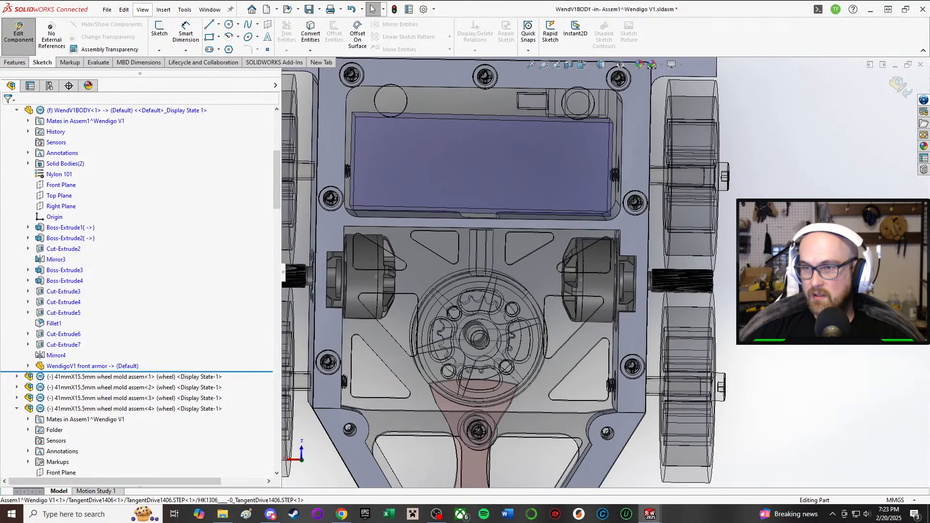
Step: Set the extrusion depth of WendV1BODY's Boss-Extrude1 side wall to 3.5 mm
left_click(68, 229)
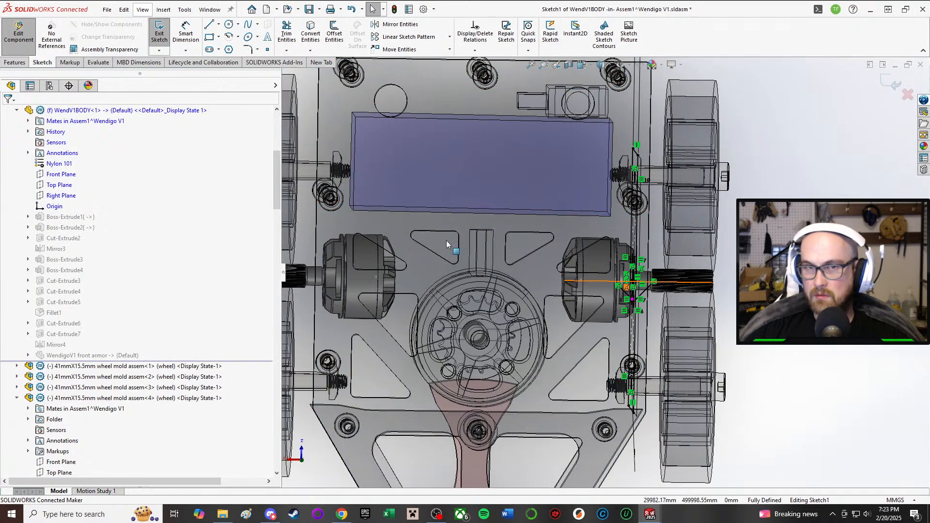
left_click(163, 31)
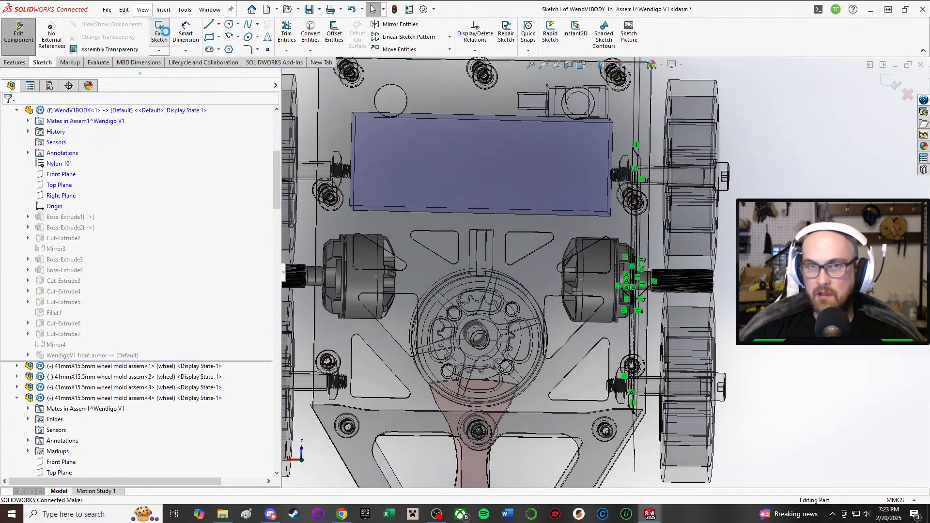
left_click(79, 231)
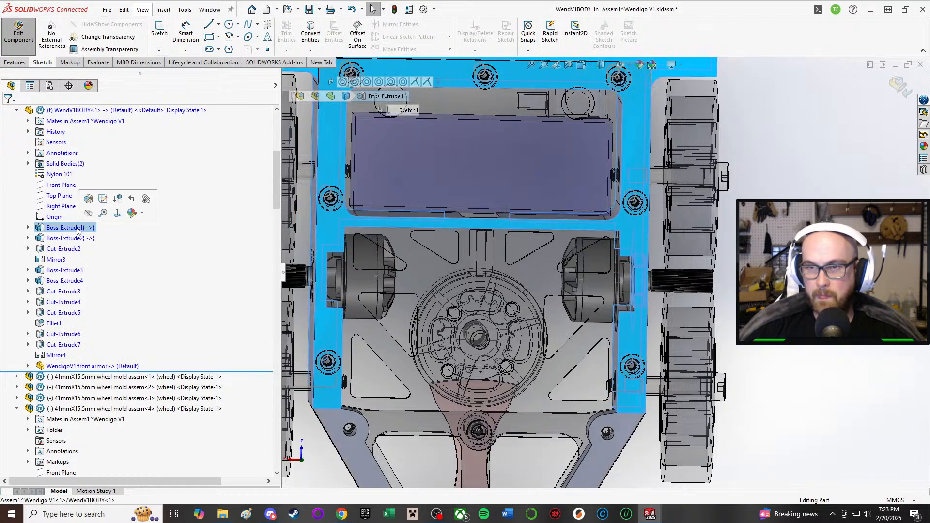
left_click(72, 238)
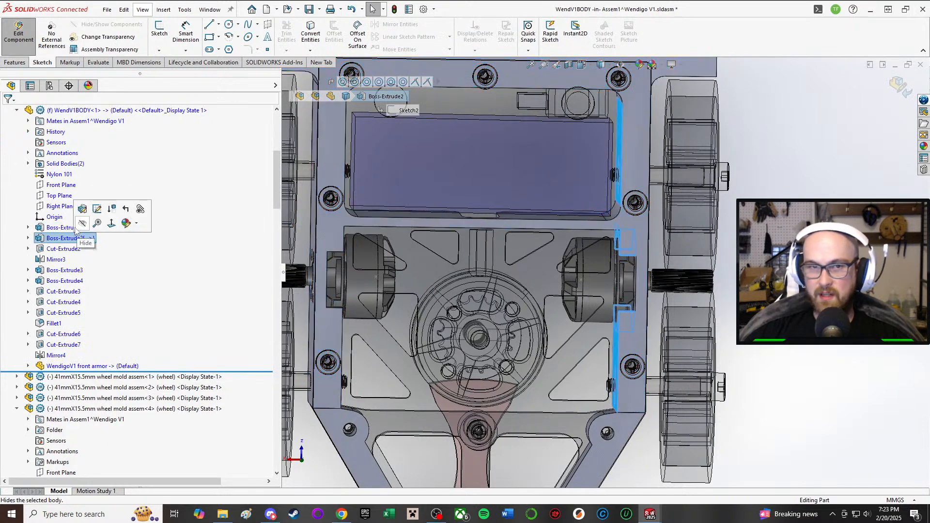
left_click(73, 228)
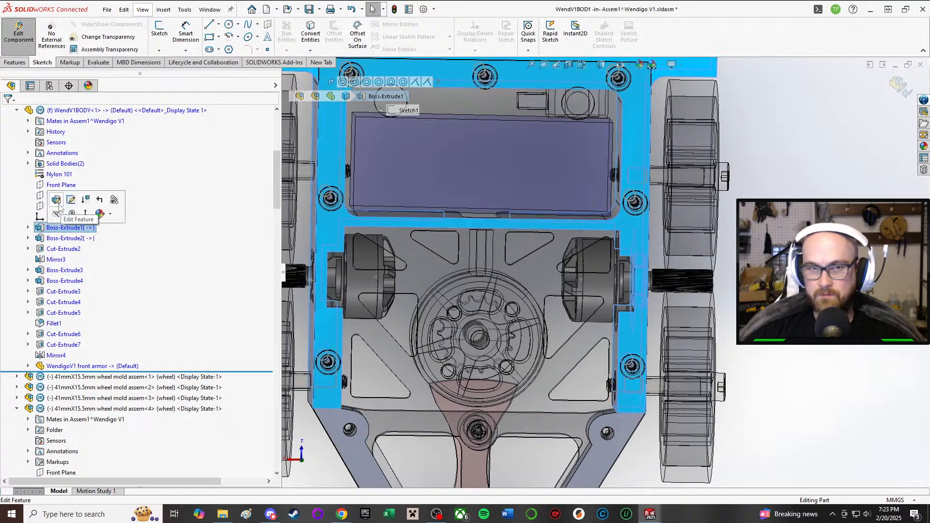
left_click(57, 201)
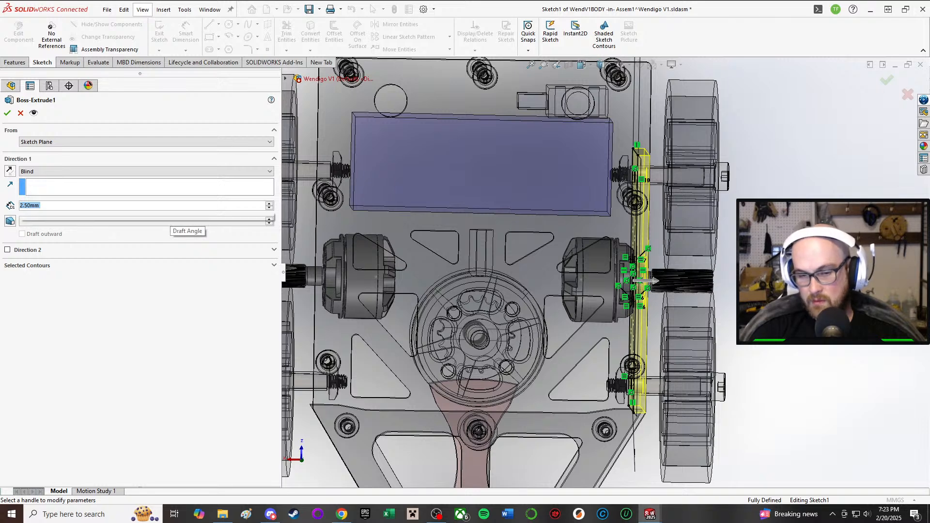
type("3.5")
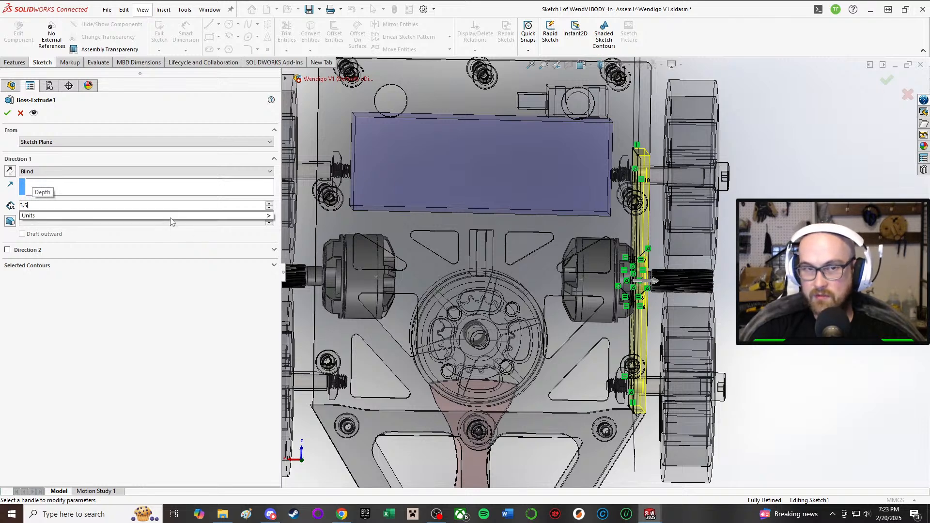
key("Return")
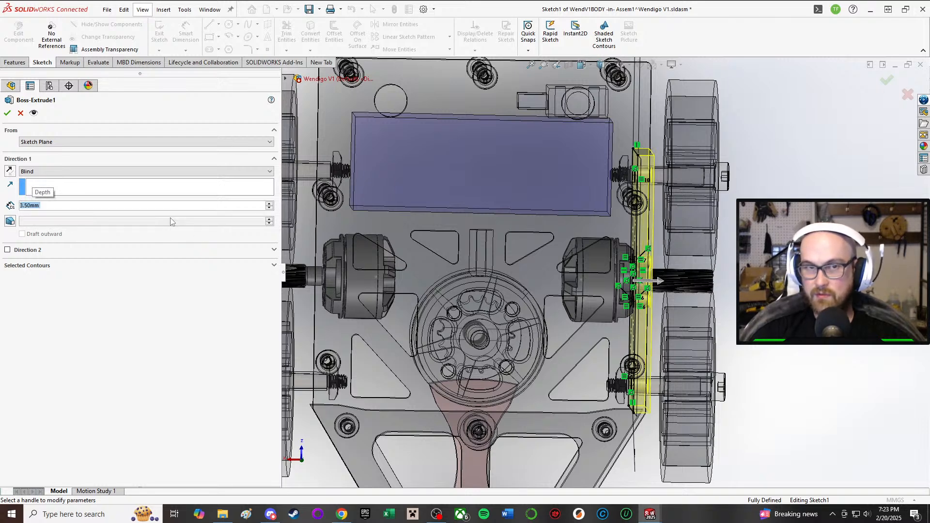
left_click(6, 113)
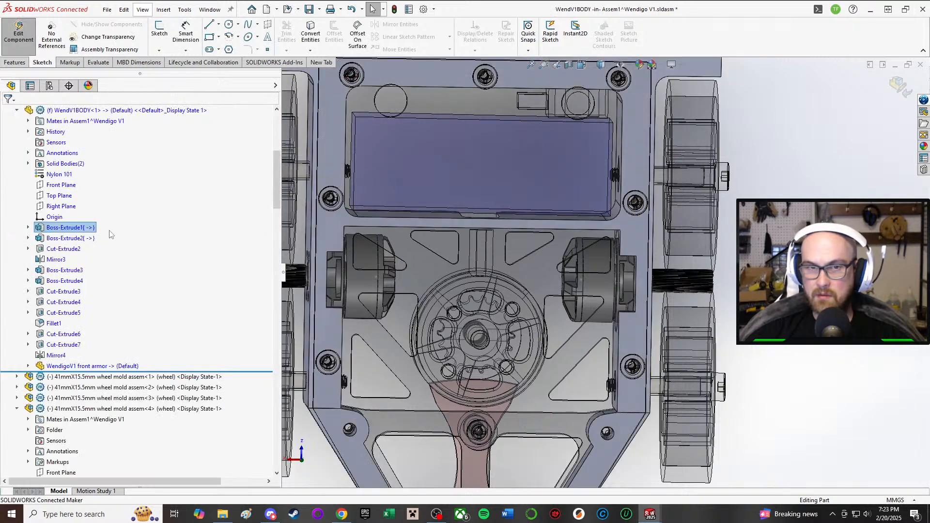
Step: Set the depth of the inner wall extrusion Boss-Extrude2 to 2.5 mm and leave part editing
left_click(69, 240)
left_click(84, 208)
type("2.5")
key("Return")
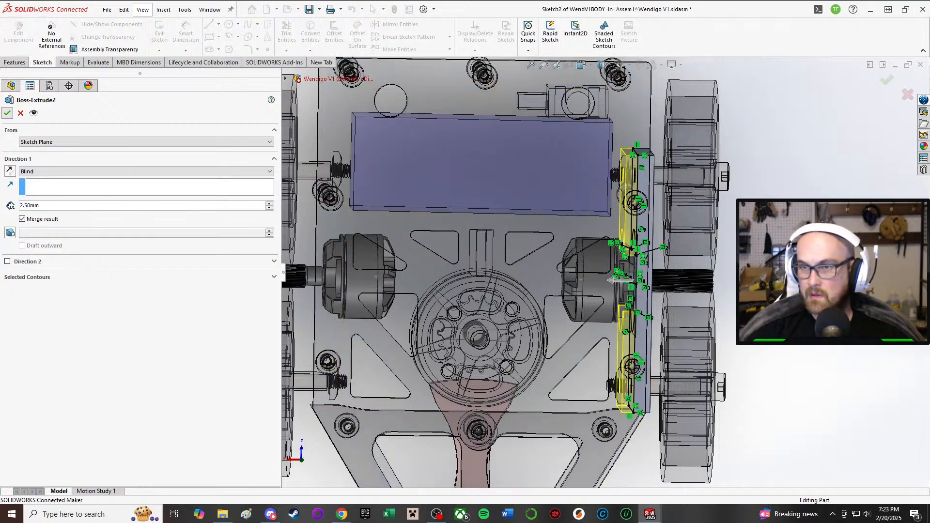
left_click(28, 46)
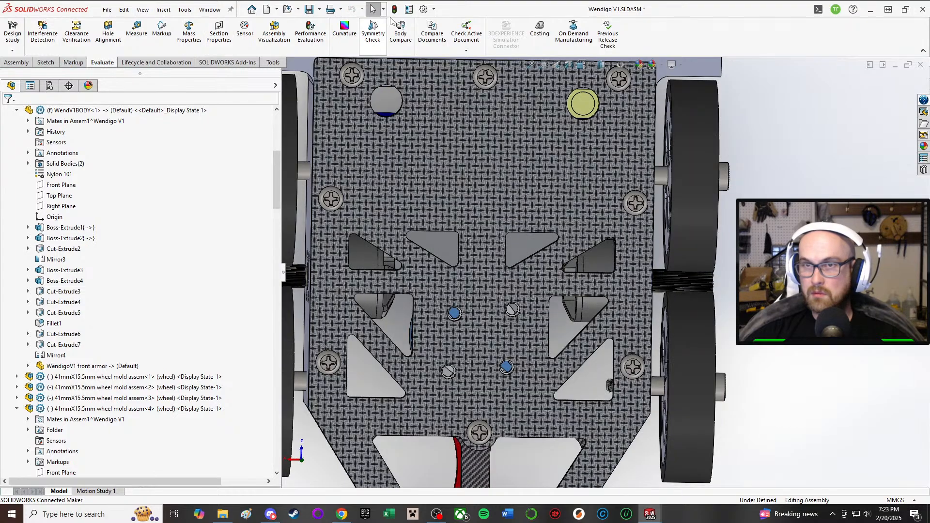
Step: Examine how the drive motors and rollers sit against the thickened side walls and between the wheels
middle_click_drag(718, 317, 574, 339)
scroll(579, 372, "down", 3)
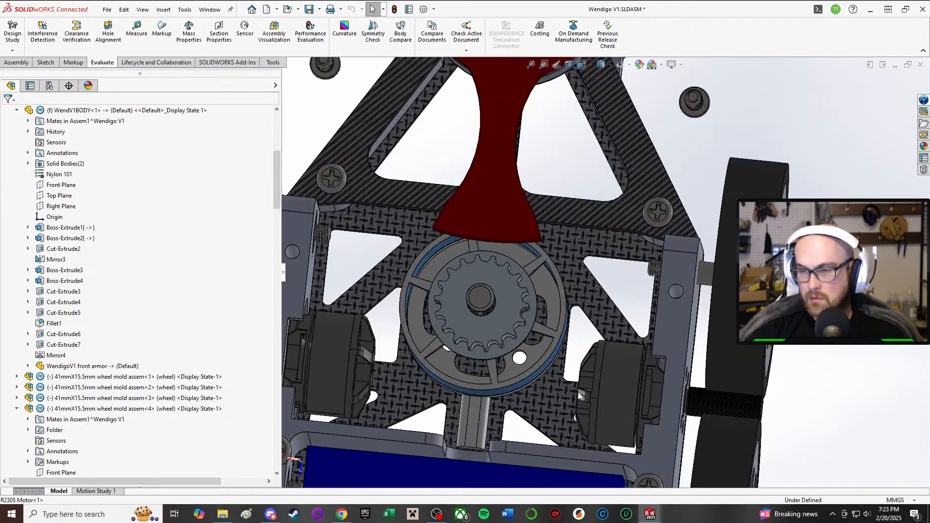
scroll(581, 373, "up", 4)
scroll(592, 408, "down", 2)
middle_click_drag(583, 393, 585, 405)
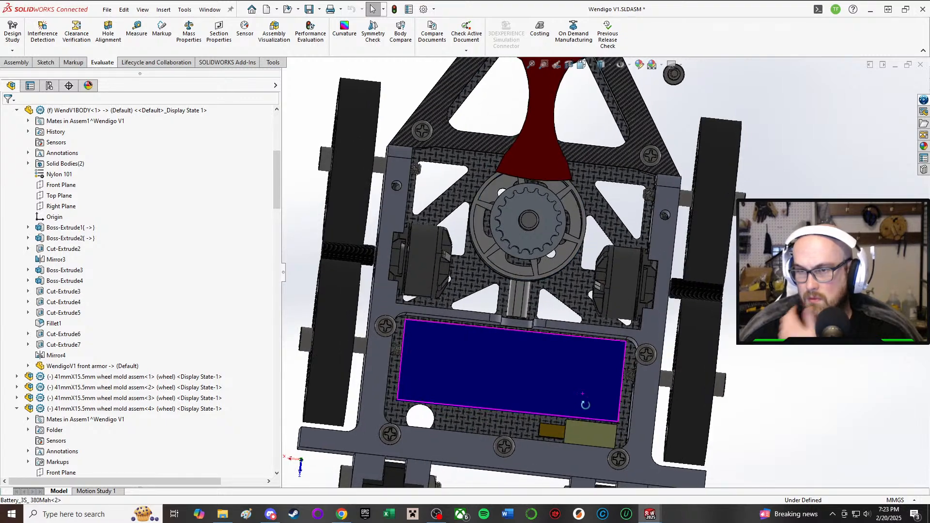
scroll(588, 403, "up", 4)
scroll(599, 344, "down", 2)
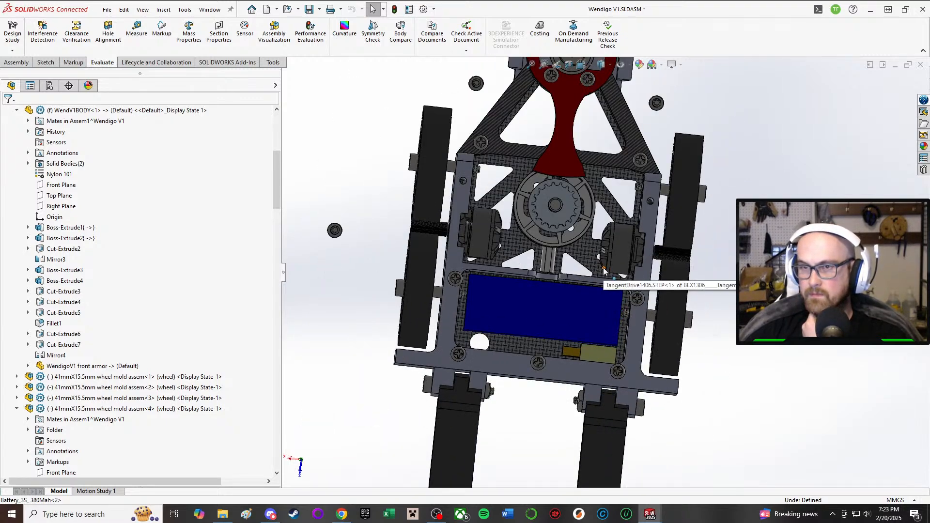
middle_click_drag(612, 252, 530, 220)
scroll(533, 223, "down", 3)
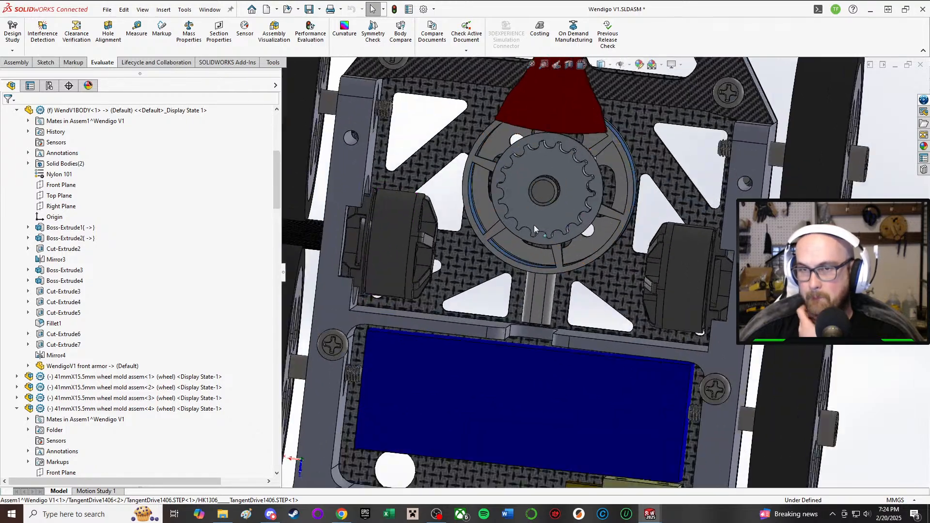
middle_click_drag(310, 209, 363, 287)
scroll(343, 218, "up", 2)
scroll(343, 219, "down", 4)
middle_click_drag(413, 314, 534, 280)
scroll(456, 322, "up", 2)
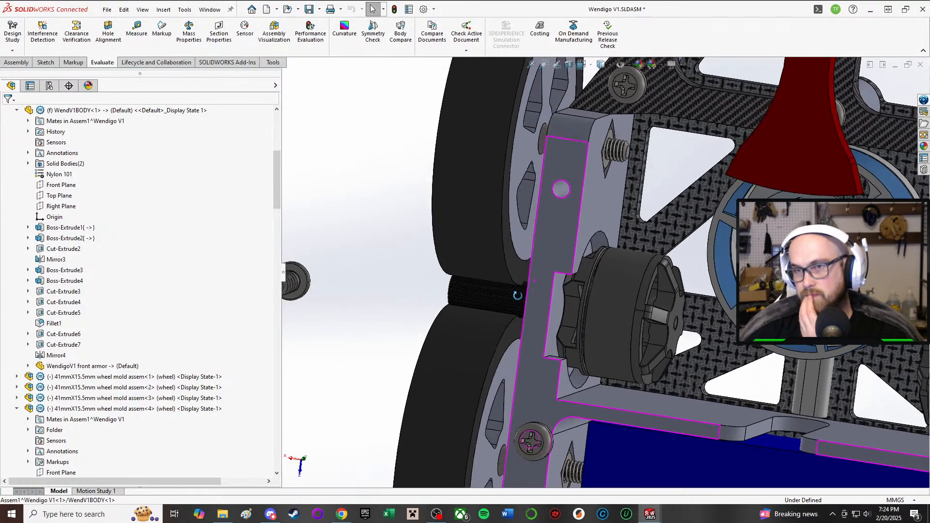
Step: Inspect a wheel's shoulder screw passing through the side wall and the spacing between wheels, wall and drive motor
left_click(501, 148)
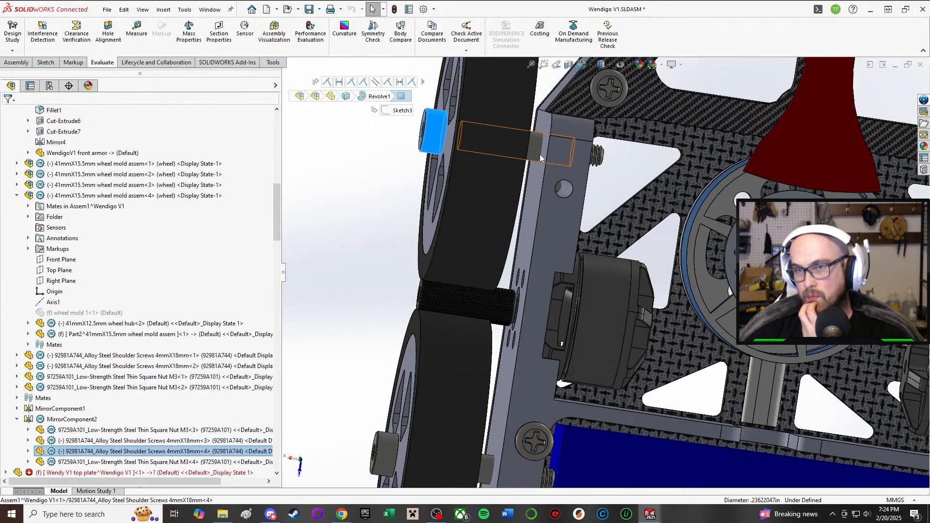
middle_click_drag(539, 155, 547, 388)
scroll(576, 359, "down", 1)
middle_click_drag(613, 223, 609, 271)
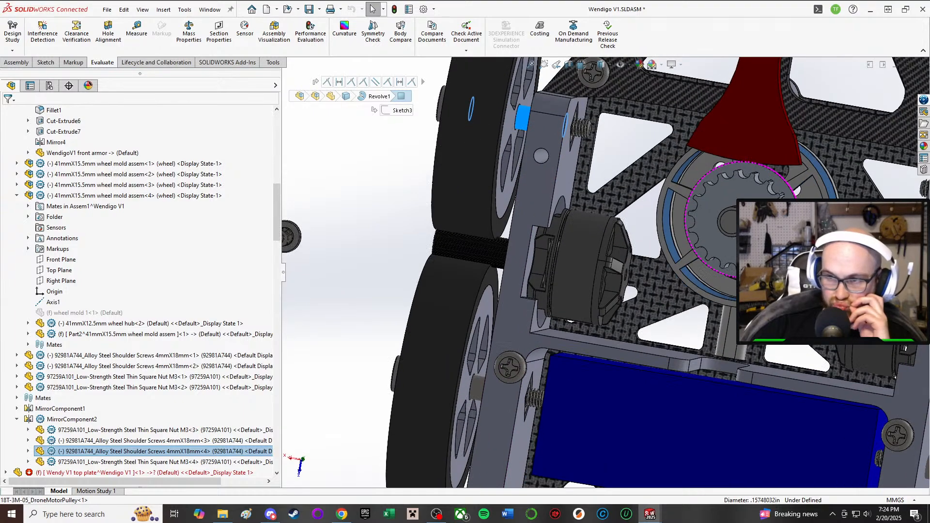
scroll(608, 271, "up", 3)
middle_click_drag(702, 356, 785, 386)
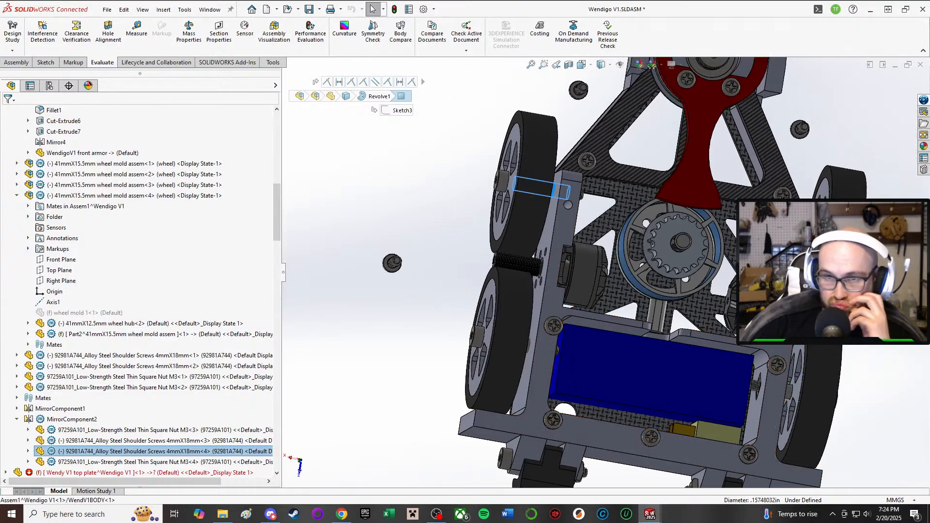
scroll(196, 462, "down", 2)
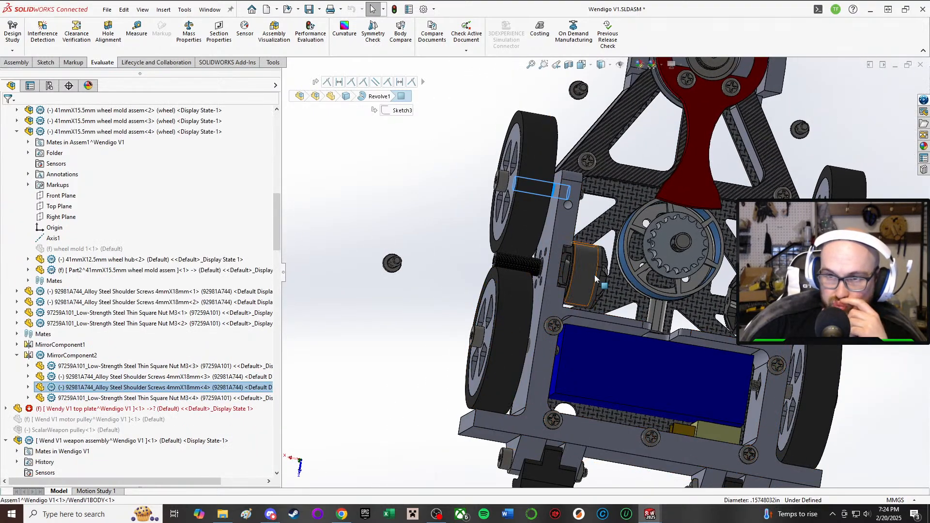
scroll(640, 274, "up", 2)
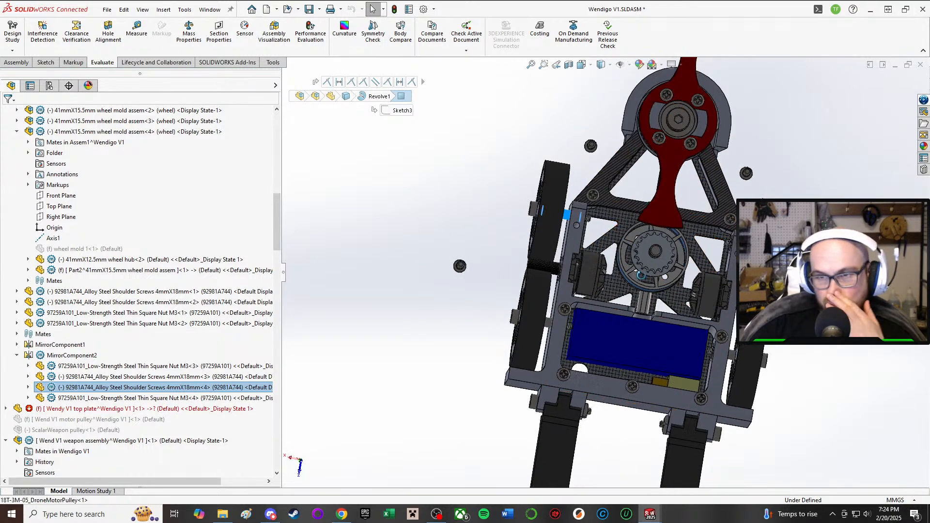
middle_click_drag(641, 275, 629, 284)
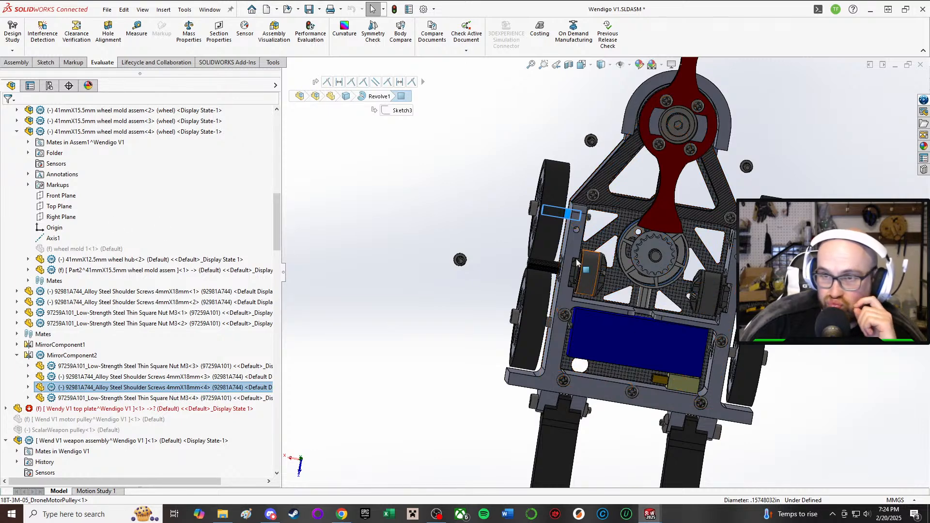
Step: Check the WendV1BODY part's mates and the drive motor's position in its side wall recess
left_click(564, 272)
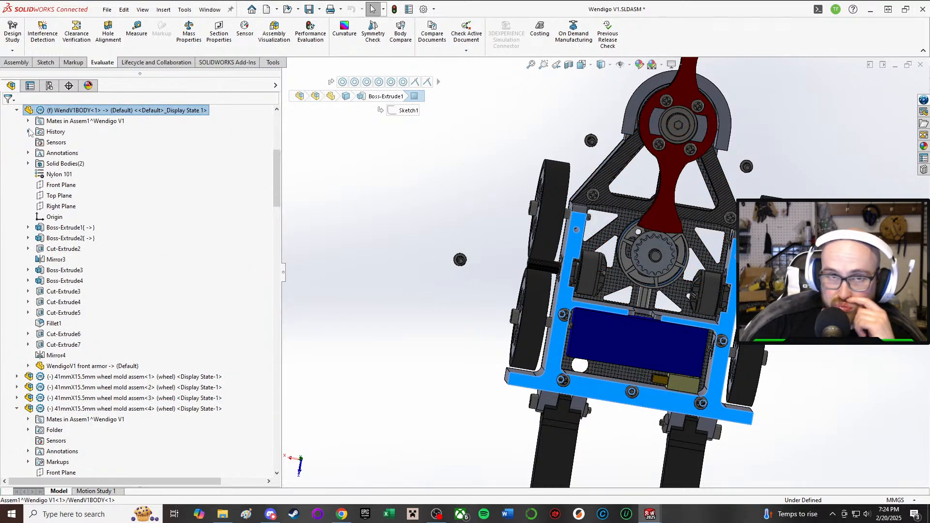
left_click(28, 121)
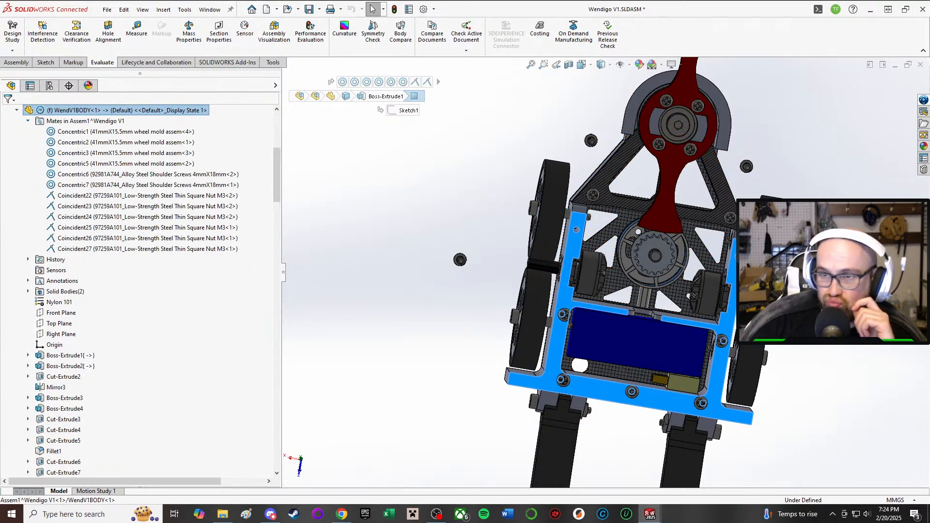
left_click(621, 295)
scroll(597, 285, "down", 6)
left_click(519, 253)
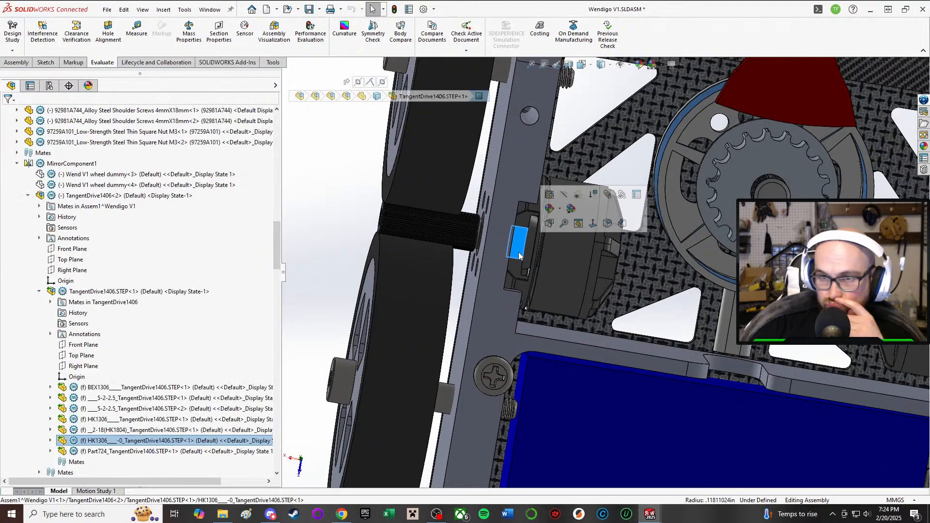
scroll(600, 266, "up", 2)
scroll(774, 261, "down", 4)
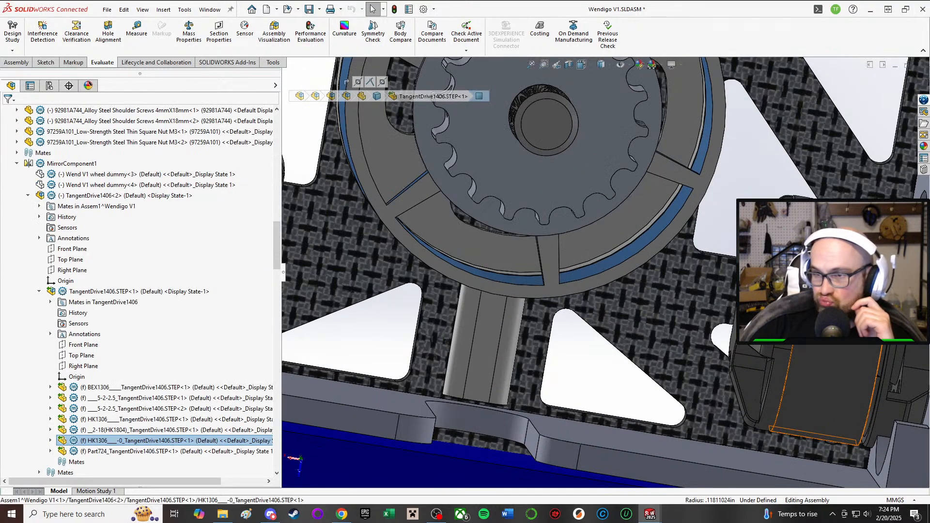
scroll(678, 261, "up", 1)
Step: Set the extrusion depth of WendV1BODY's Boss-Extrude1 side wall to 4.5 mm
left_click(356, 362)
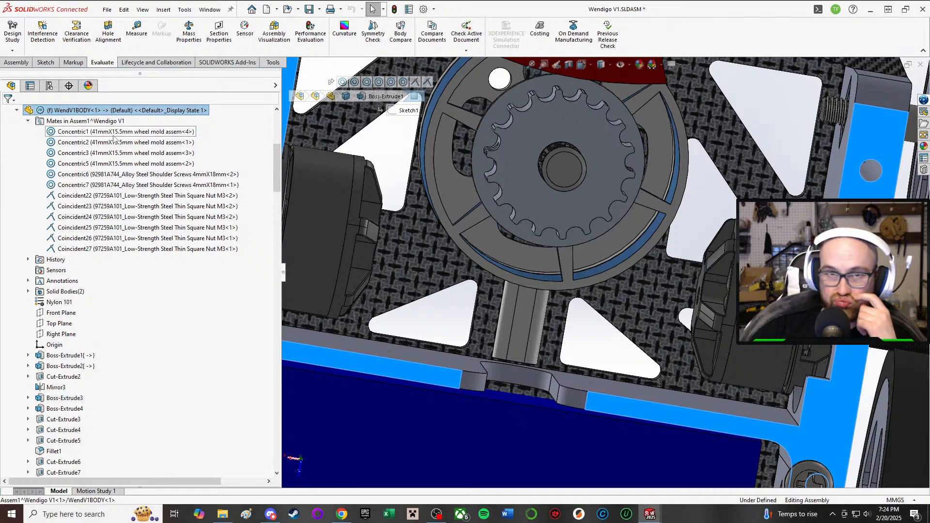
scroll(114, 139, "up", 4)
scroll(333, 187, "up", 3)
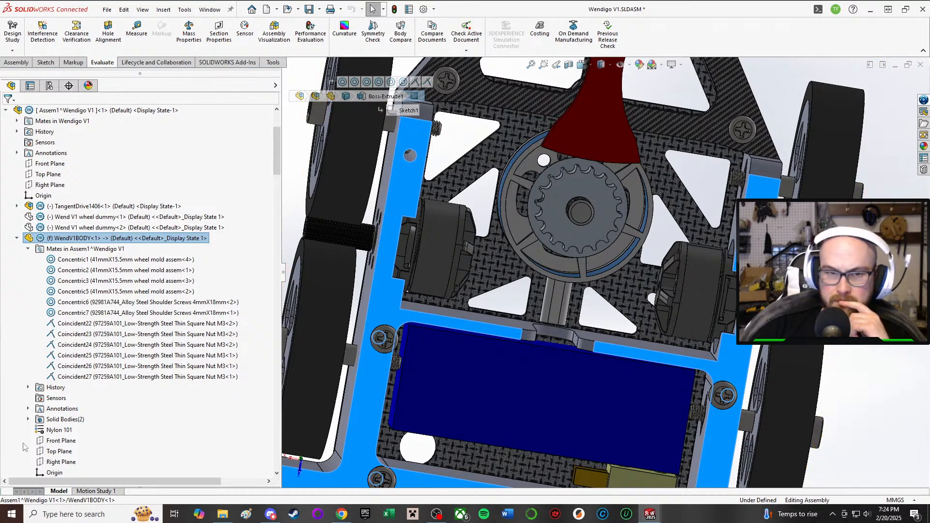
scroll(22, 436, "down", 6)
left_click(70, 291)
left_click(80, 257)
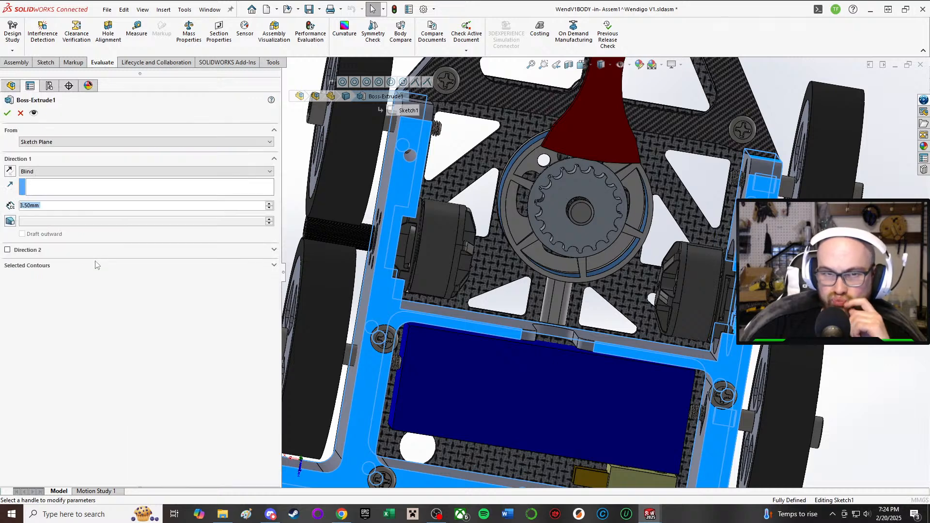
type("4.5")
key("Return")
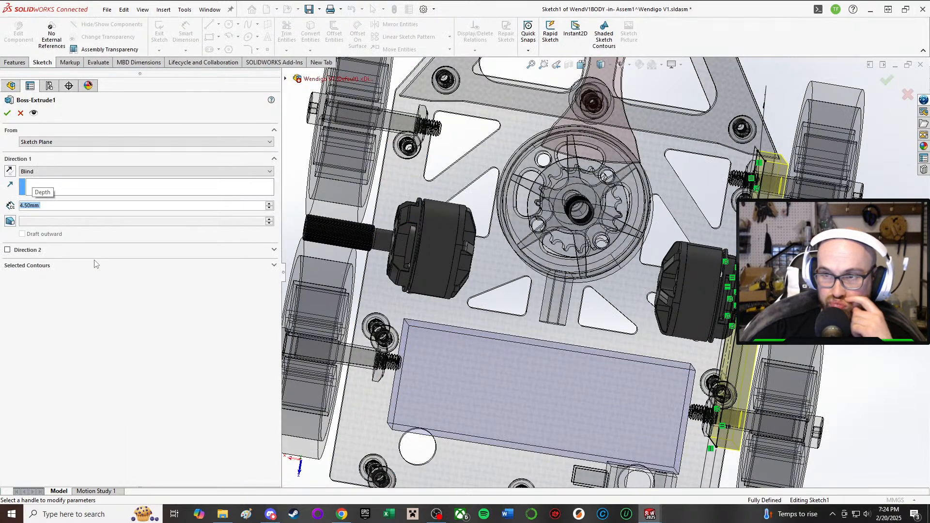
left_click(9, 113)
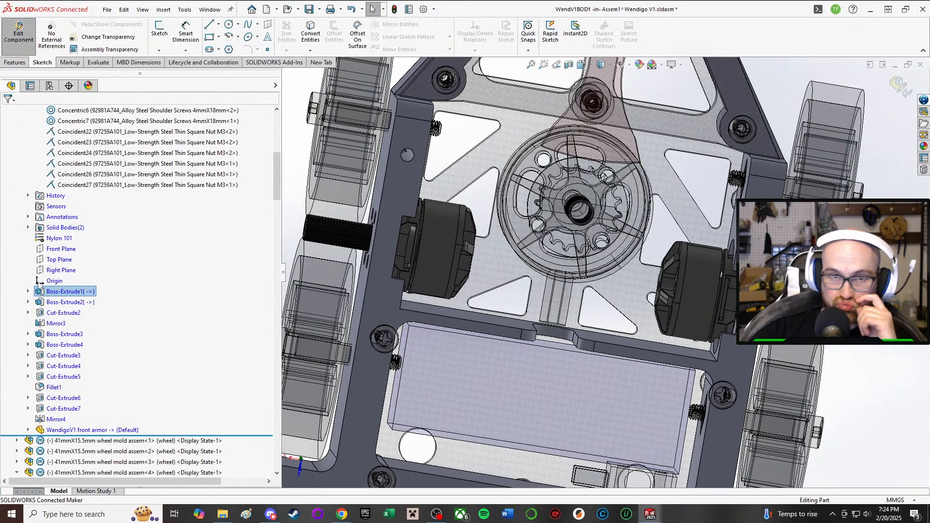
Step: Set the depth of the inner wall extrusion Boss-Extrude2 to 1.5 mm
left_click(55, 302)
left_click(65, 270)
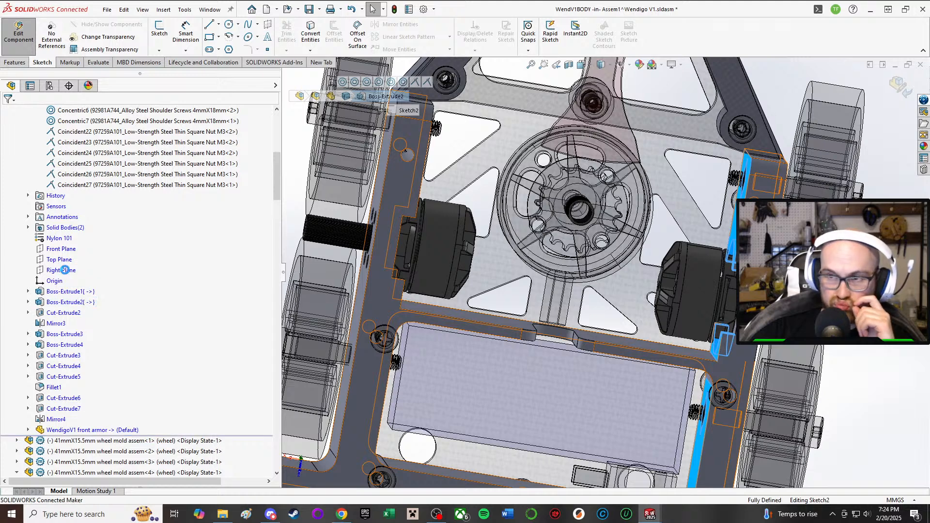
type("1.5")
key("Return")
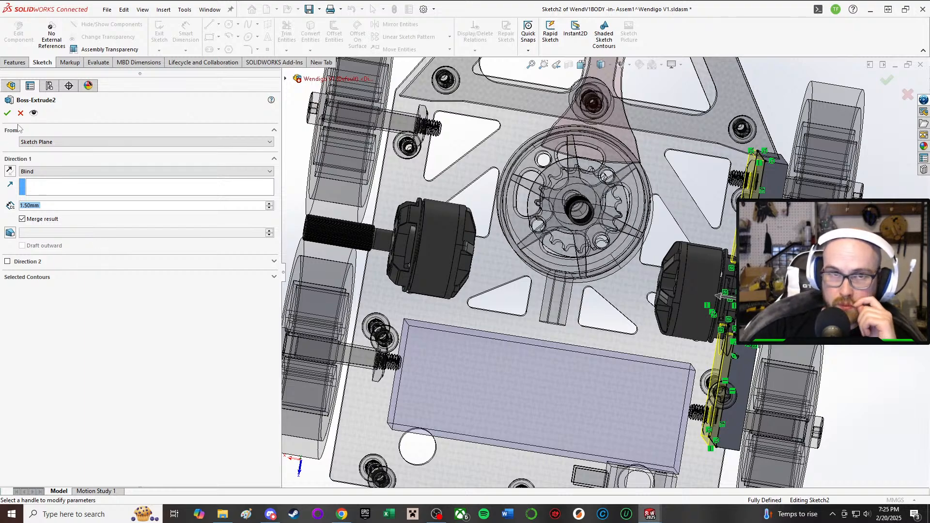
key("Return")
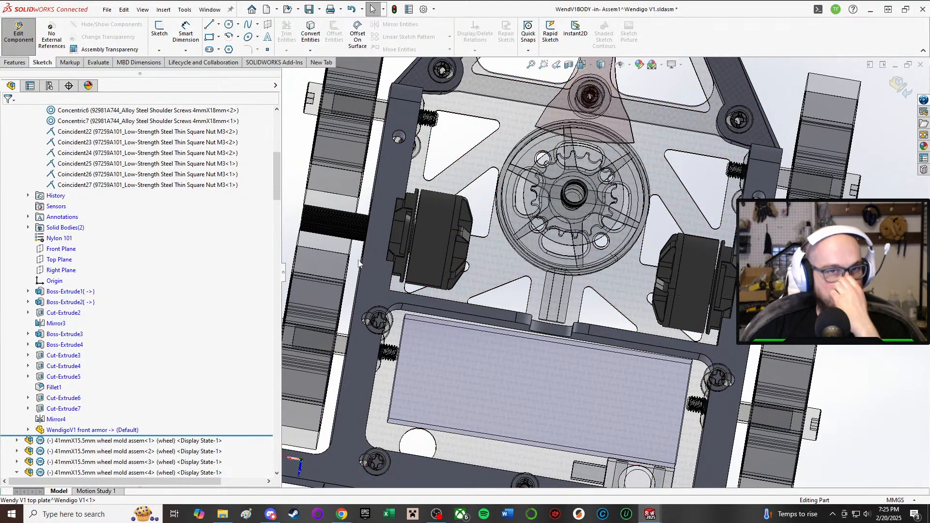
scroll(599, 269, "up", 2)
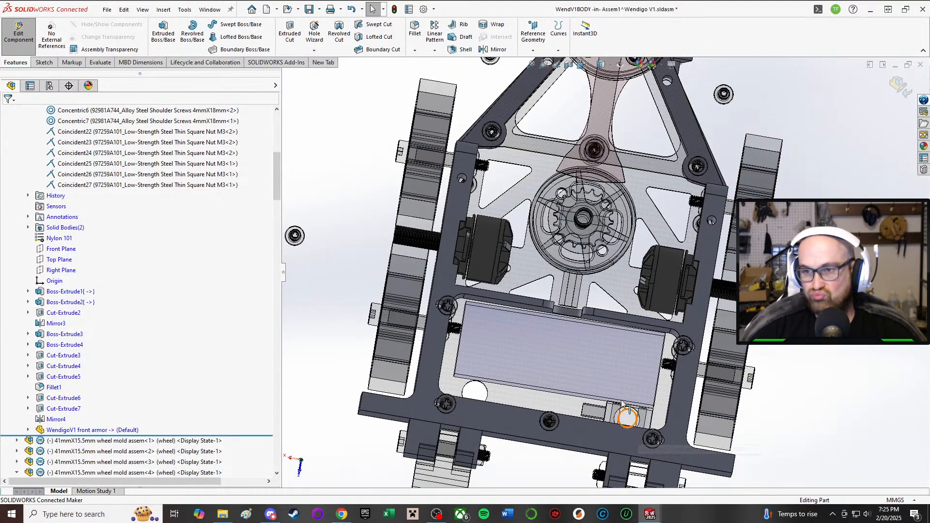
middle_click_drag(617, 389, 620, 385)
scroll(598, 364, "down", 3)
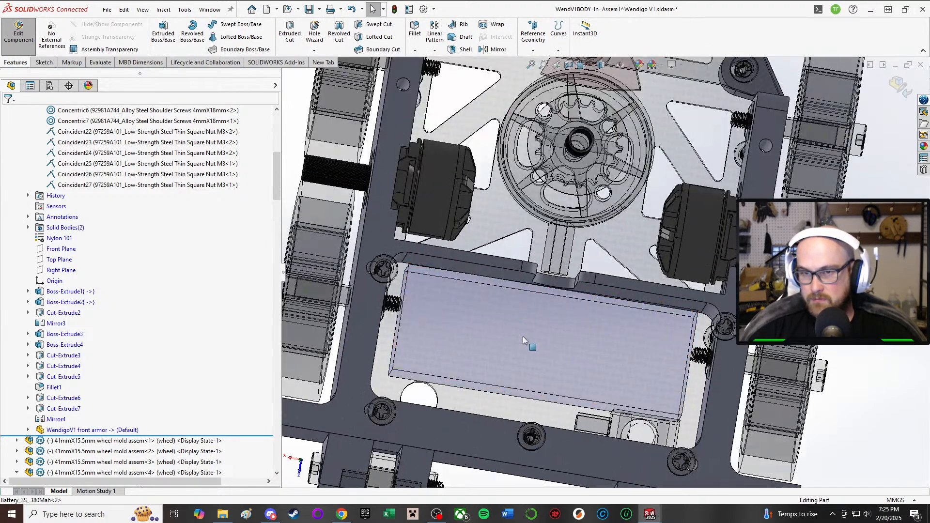
Step: Finish editing WendV1BODY in the assembly and review the side walls around the drive motors and battery
left_click(19, 37)
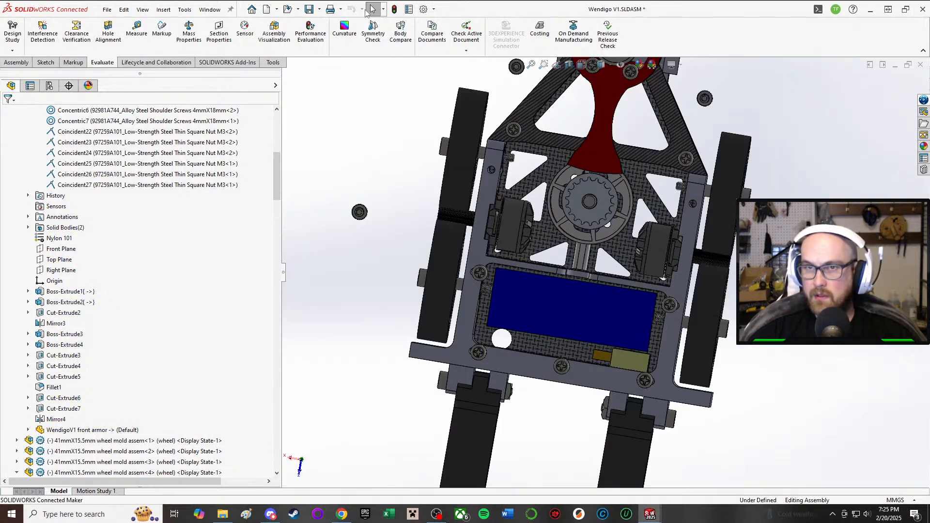
middle_click_drag(562, 255, 584, 248)
scroll(381, 325, "down", 3)
scroll(581, 281, "up", 3)
middle_click_drag(582, 281, 584, 305)
scroll(581, 301, "down", 3)
scroll(557, 296, "up", 3)
scroll(746, 193, "down", 2)
middle_click_drag(741, 159, 749, 124)
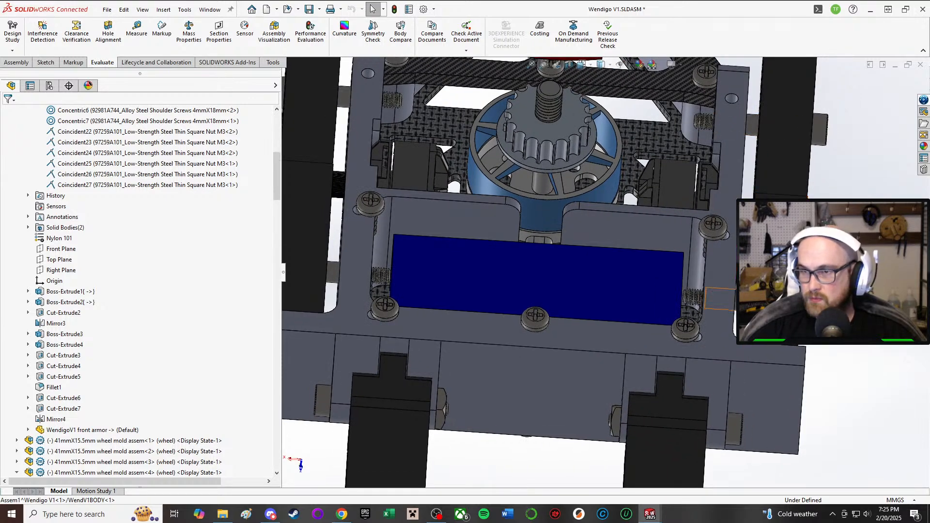
Step: Examine the rear wheel's shoulder screw shank where it passes from the wheel into the side wall
left_click(741, 299)
middle_click_drag(741, 299, 712, 284)
scroll(736, 298, "down", 3)
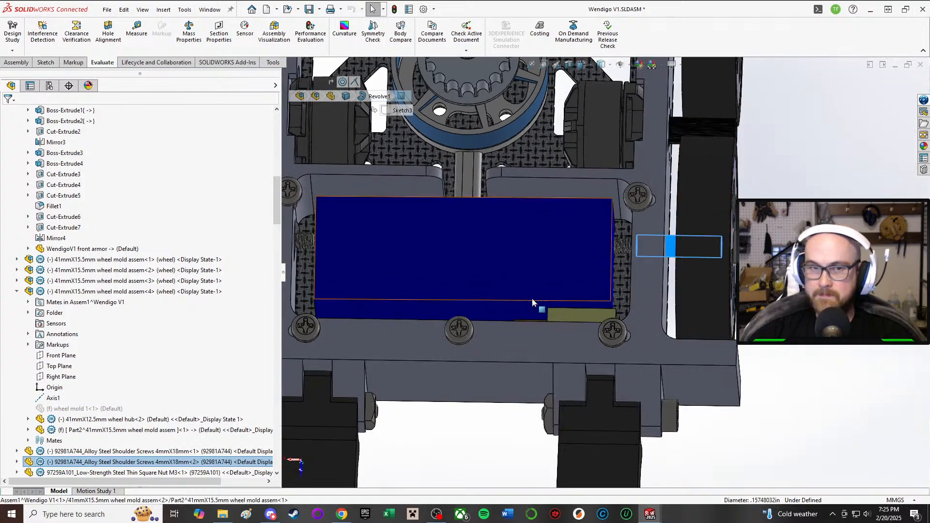
scroll(709, 283, "up", 2)
middle_click_drag(620, 186, 616, 222)
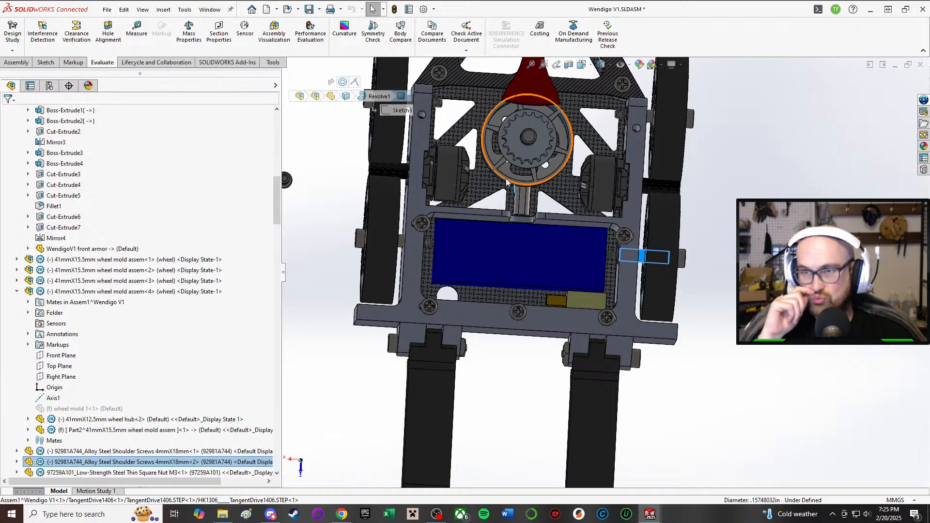
scroll(668, 235, "down", 4)
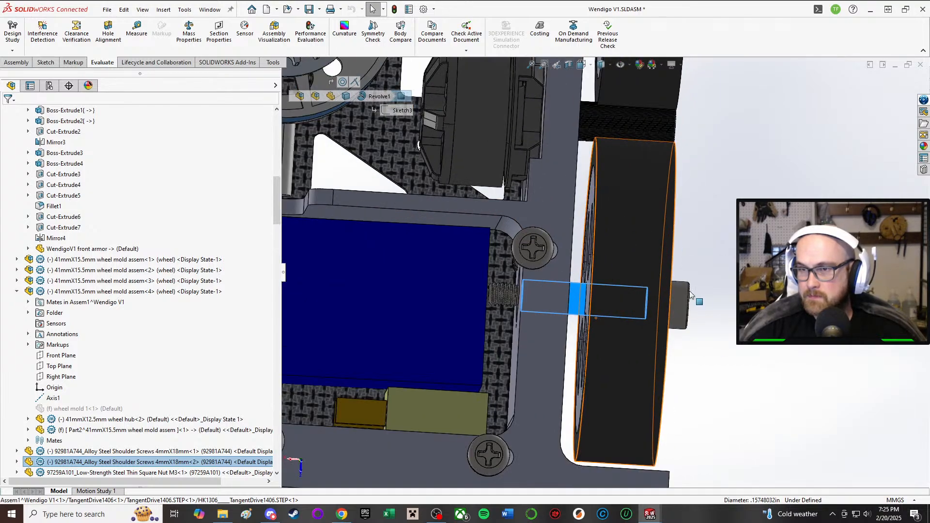
scroll(687, 285, "up", 1)
left_click(557, 65)
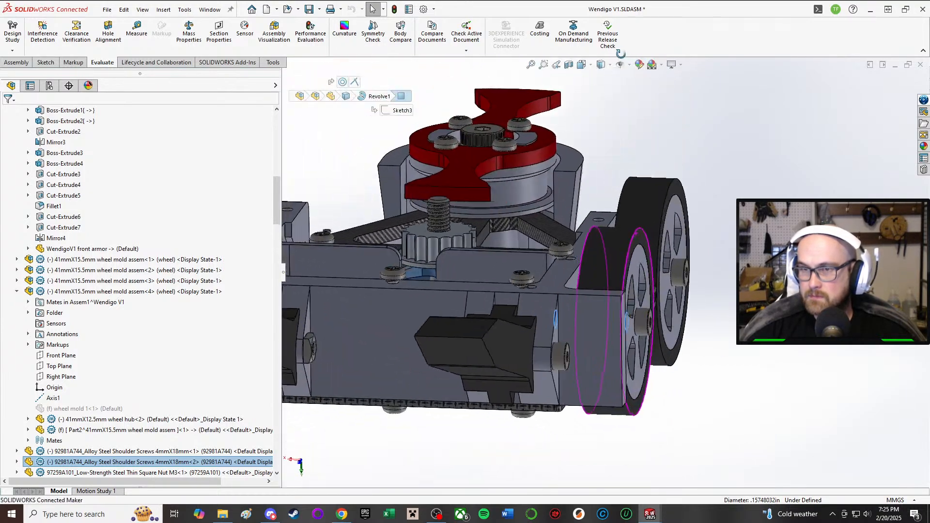
middle_click_drag(559, 69, 588, 231)
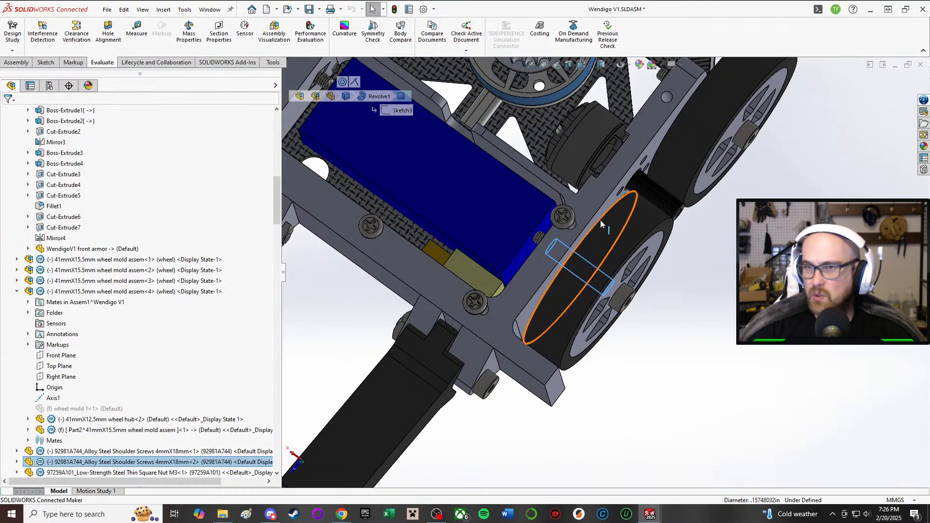
middle_click_drag(601, 220, 616, 63)
key("Escape")
Step: Check the shoulder screw head outside the wheel and how far it reaches relative to the front armor
middle_click_drag(556, 292, 603, 227)
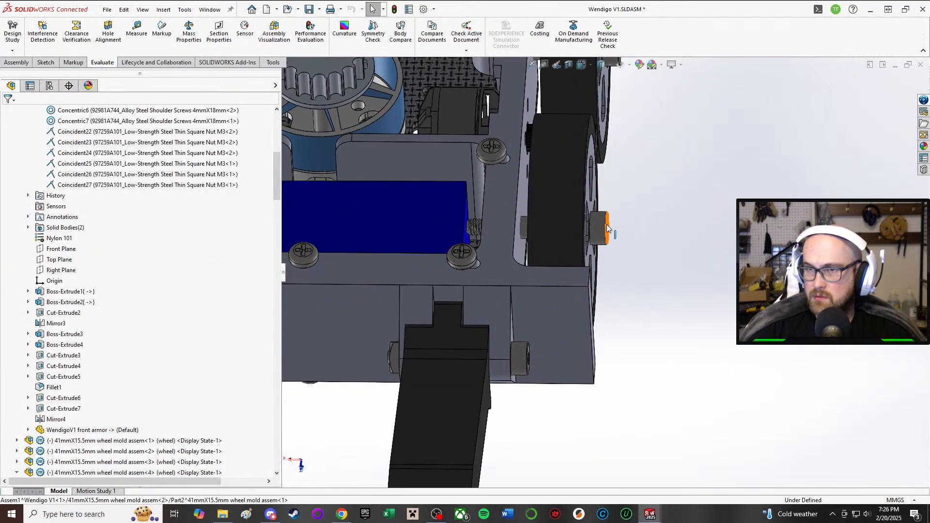
left_click(603, 228)
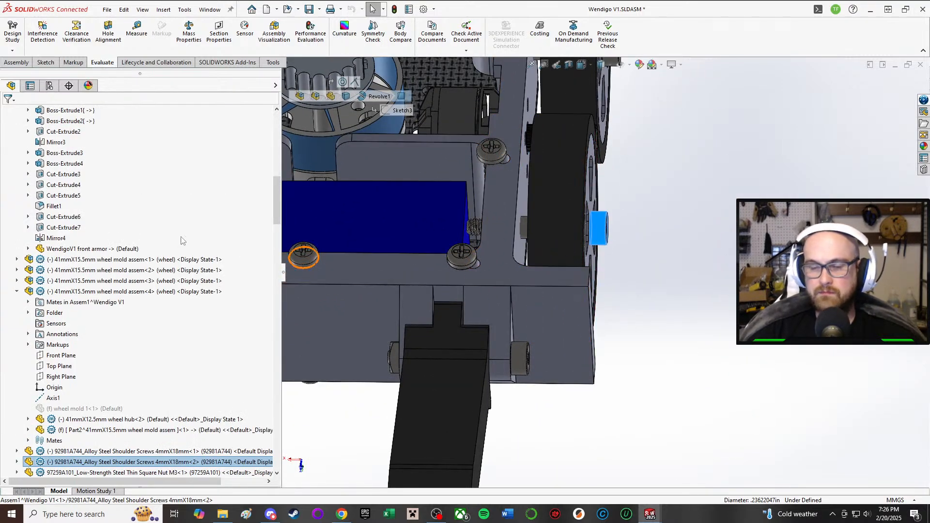
scroll(120, 379, "down", 1)
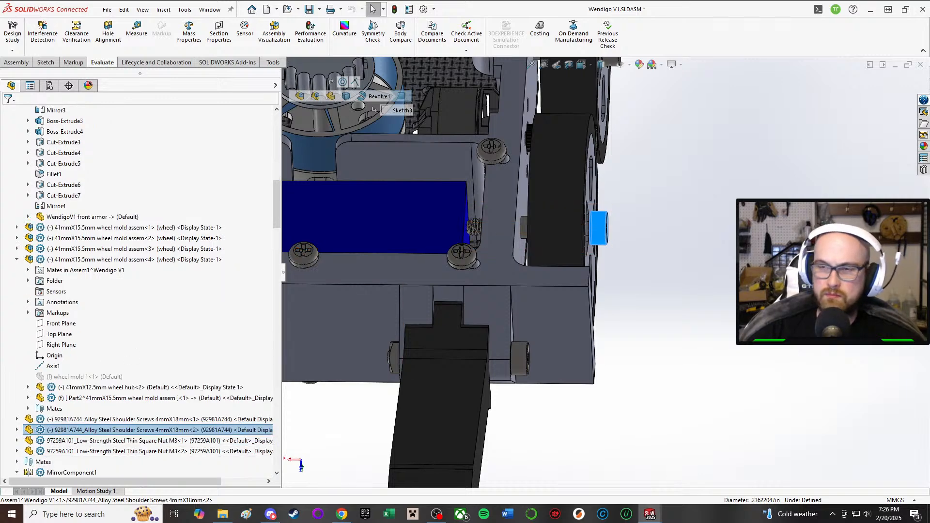
key("Escape")
scroll(549, 183, "up", 2)
scroll(548, 183, "up", 3)
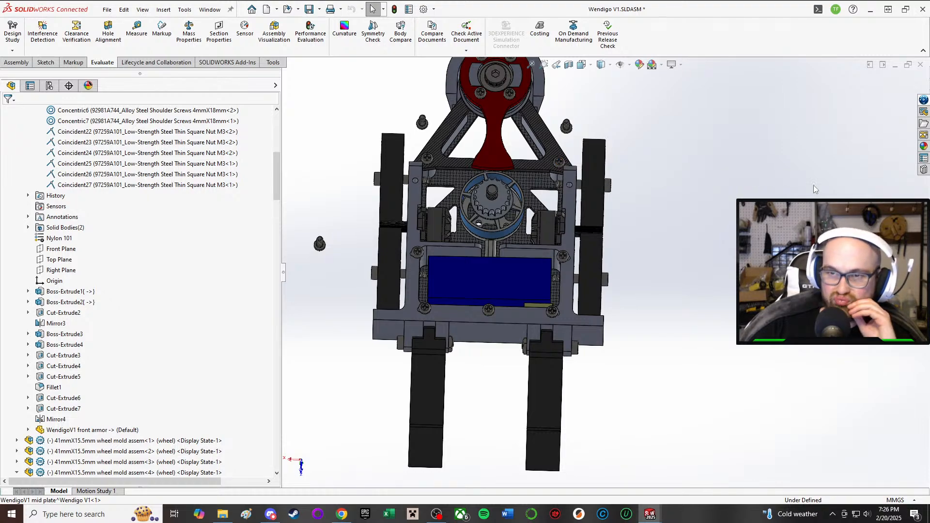
Step: Review the whole robot with its top plate and check a wheel's shoulder screw beside the front armor
middle_click_drag(790, 176, 629, 175)
scroll(520, 162, "up", 3)
scroll(536, 182, "down", 1)
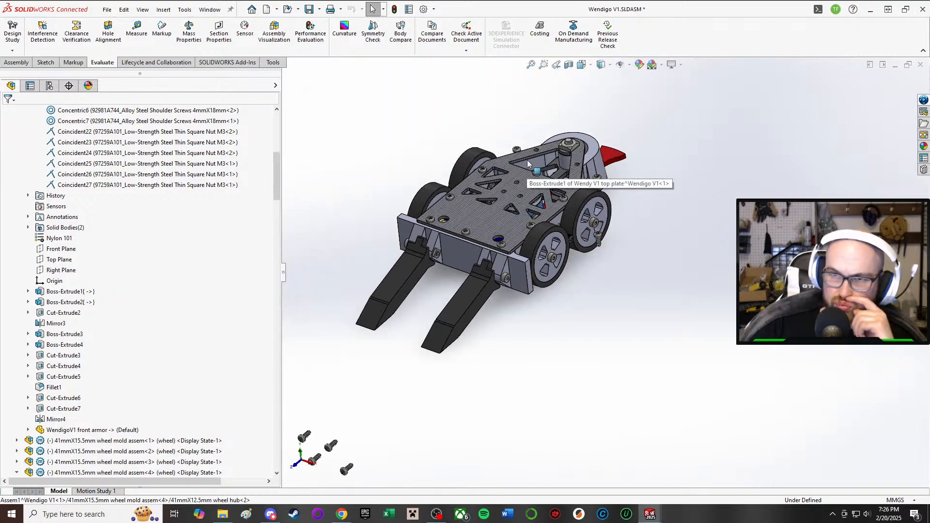
scroll(537, 183, "up", 1)
scroll(538, 183, "down", 5)
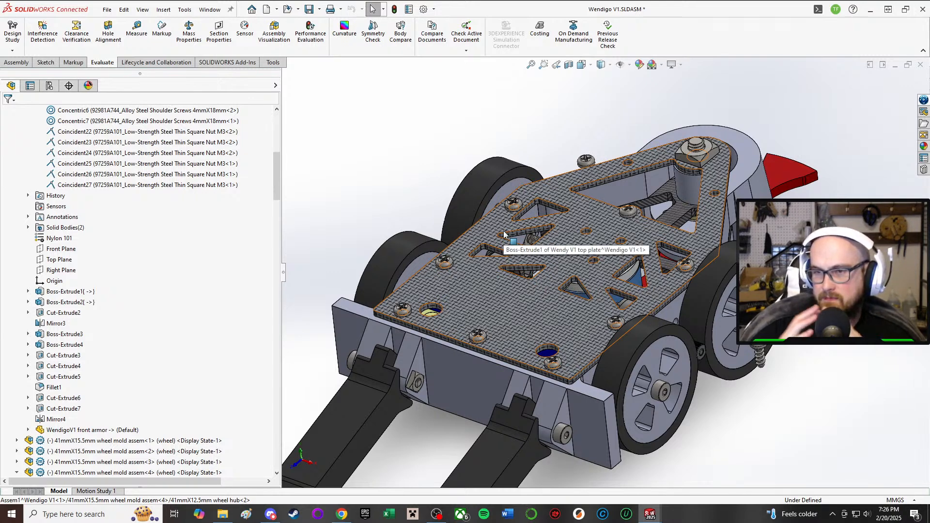
scroll(720, 397, "down", 2)
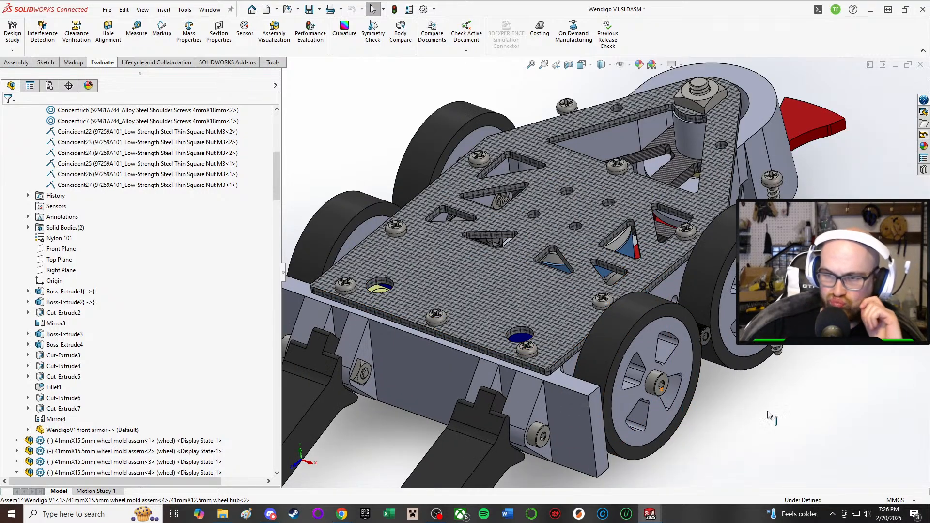
scroll(687, 450, "down", 3)
middle_click_drag(397, 363, 556, 227)
scroll(449, 340, "up", 3)
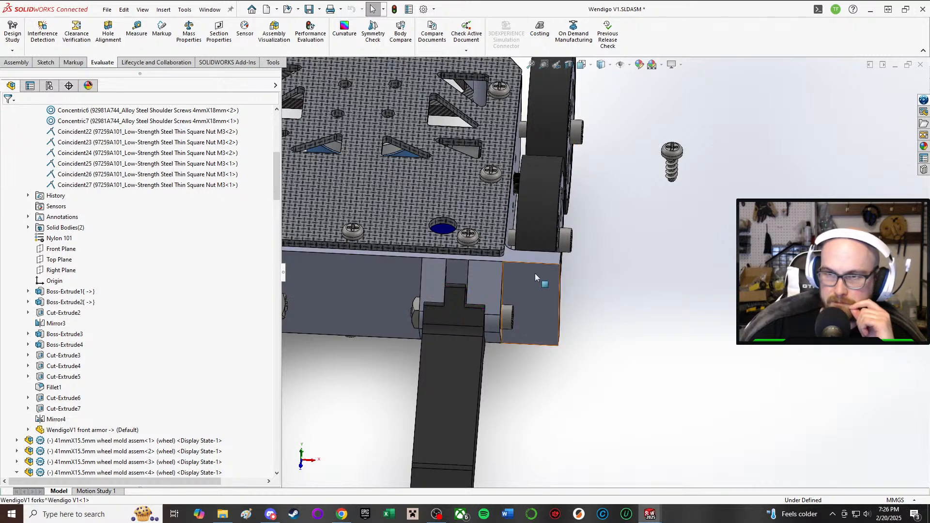
left_click(512, 237)
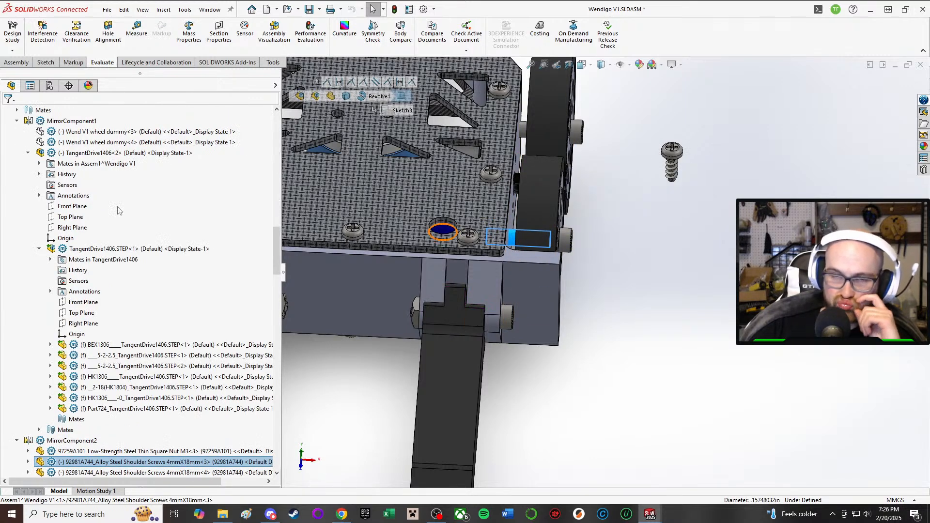
left_click(698, 287)
Step: Reposition the loose M3x8mm thread-forming screw beside the tapered end of the top plate
scroll(697, 287, "up", 3)
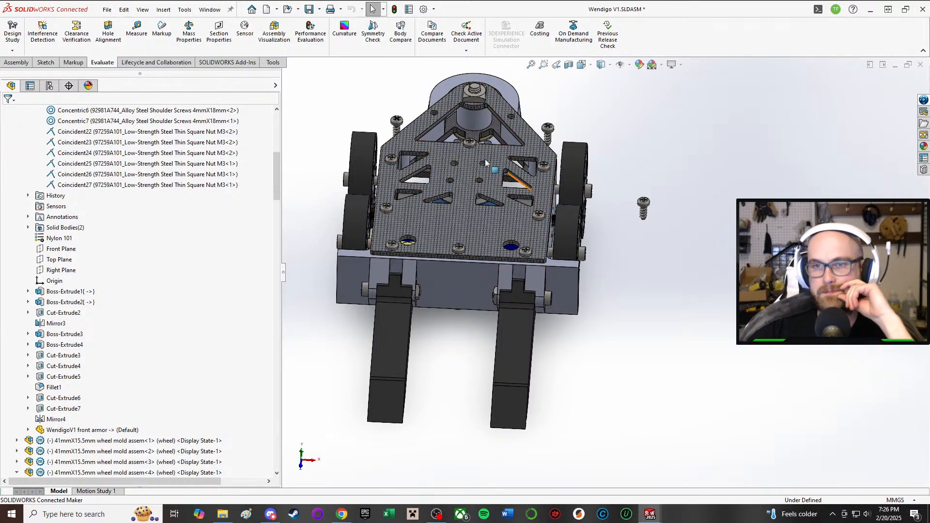
scroll(474, 92, "down", 5)
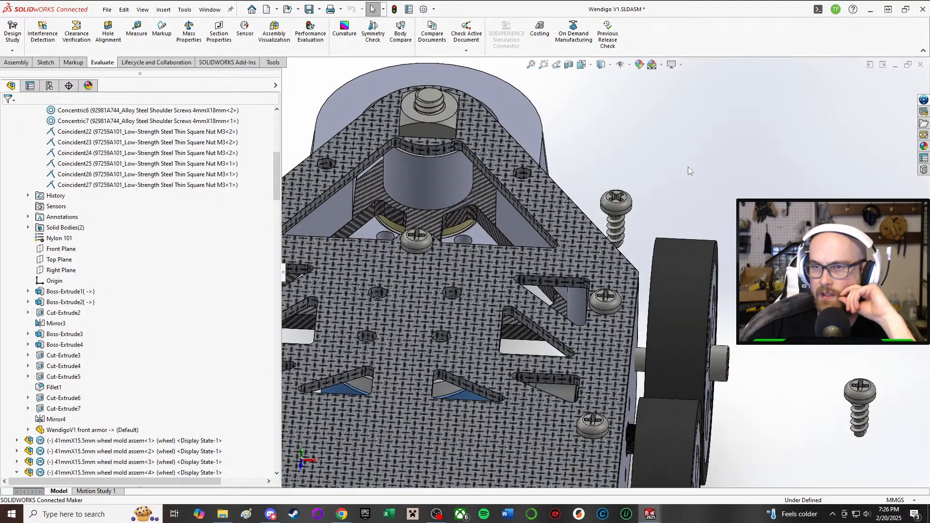
scroll(688, 166, "down", 2)
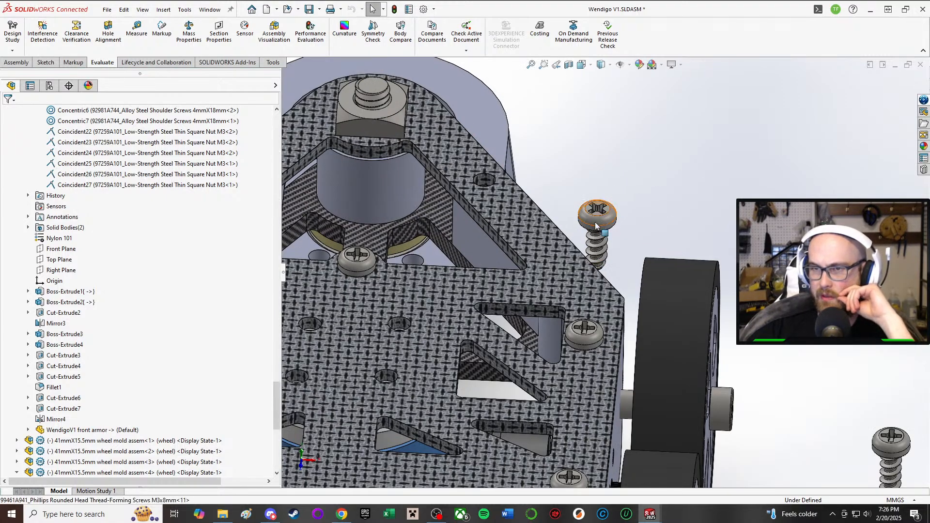
left_click_drag(597, 225, 495, 172)
scroll(607, 285, "up", 8)
middle_click_drag(623, 447, 673, 283)
scroll(576, 281, "up", 4)
scroll(618, 463, "down", 5)
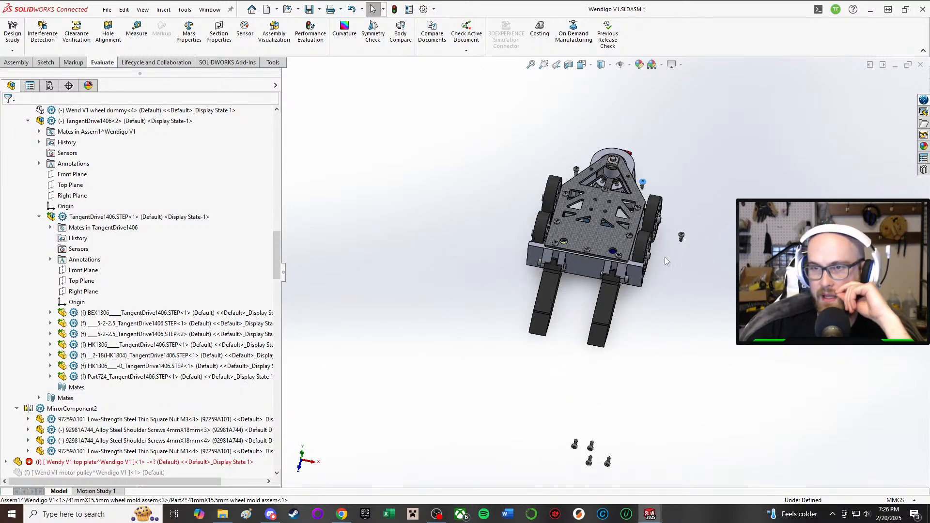
Step: Examine the side wall between the top plate edge and the wheels
scroll(630, 274, "down", 6)
scroll(625, 262, "down", 6)
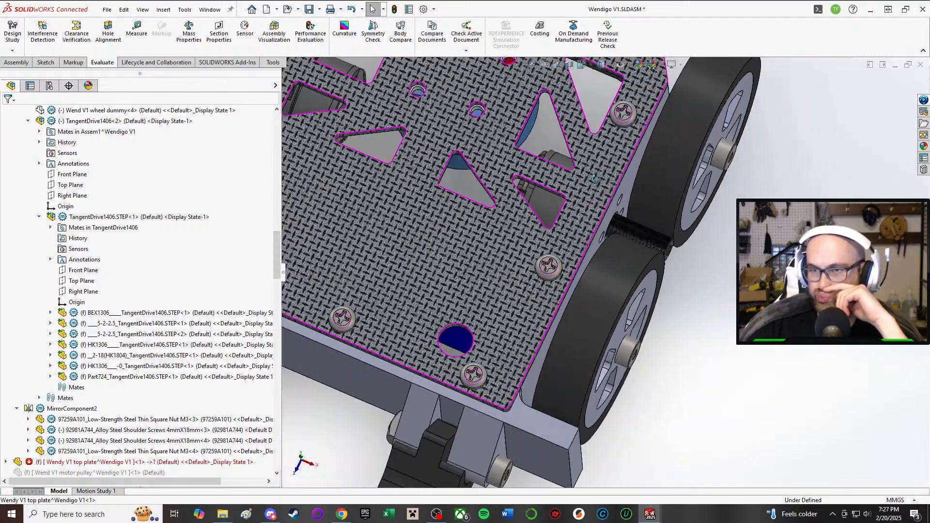
middle_click_drag(594, 179, 696, 177)
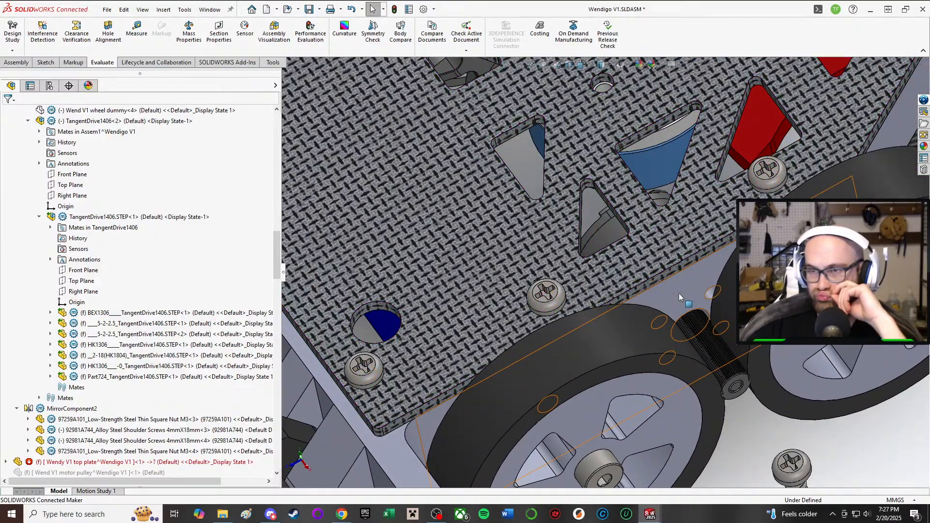
mouse_move(680, 292)
middle_mouse_down()
mouse_move(693, 275)
mouse_move(690, 293)
middle_mouse_up()
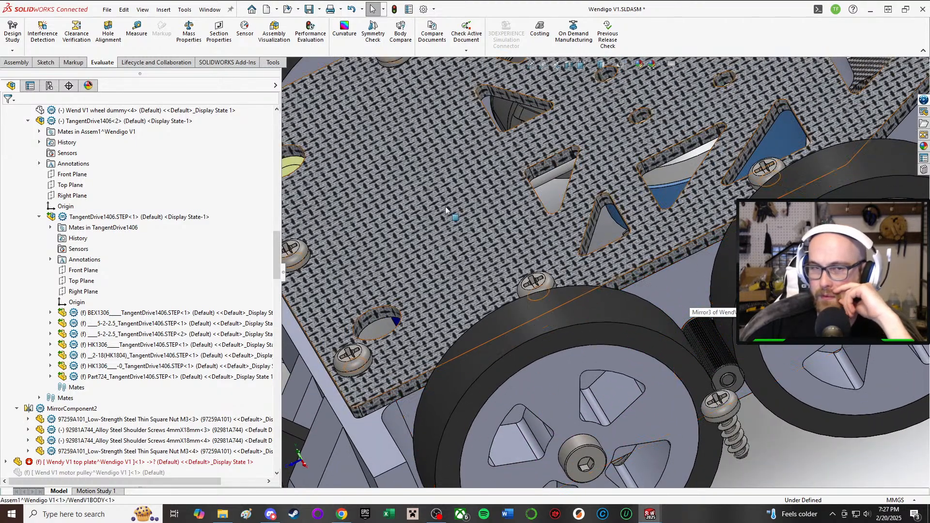
scroll(606, 268, "up", 3)
middle_click_drag(570, 283, 540, 41)
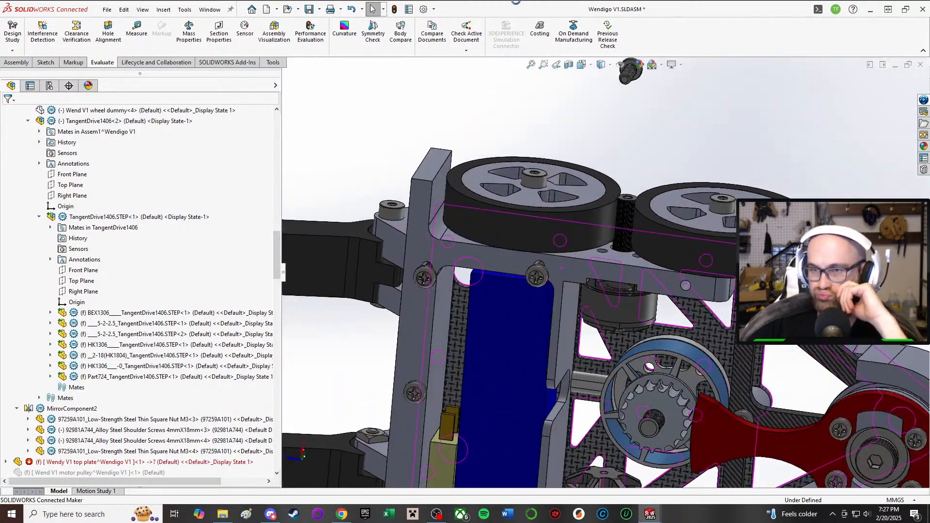
Step: Examine the contact between the ribbed drive roller and the two wheels, and dismiss the driver notification
scroll(642, 264, "down", 3)
middle_click_drag(589, 271, 556, 344)
scroll(581, 241, "down", 4)
scroll(608, 198, "down", 3)
middle_click_drag(608, 199, 547, 151)
scroll(546, 151, "up", 5)
scroll(551, 153, "down", 5)
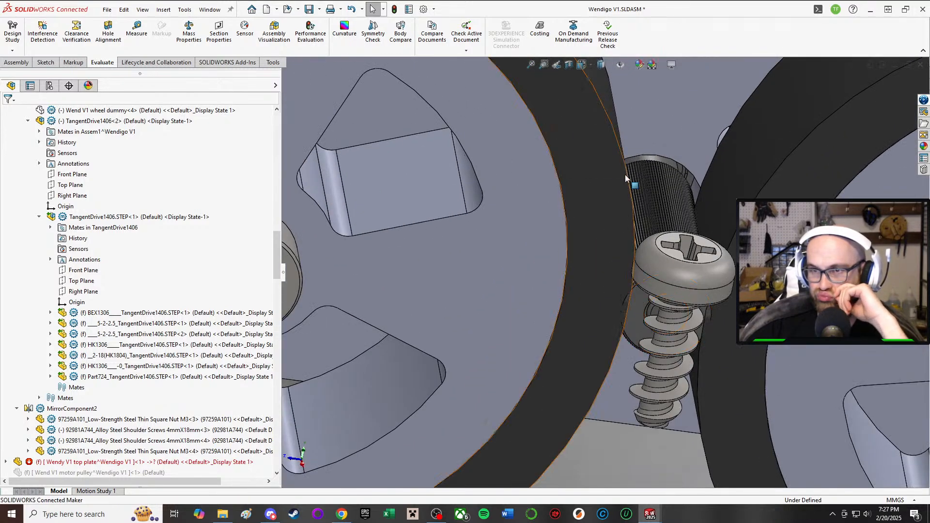
scroll(650, 160, "up", 3)
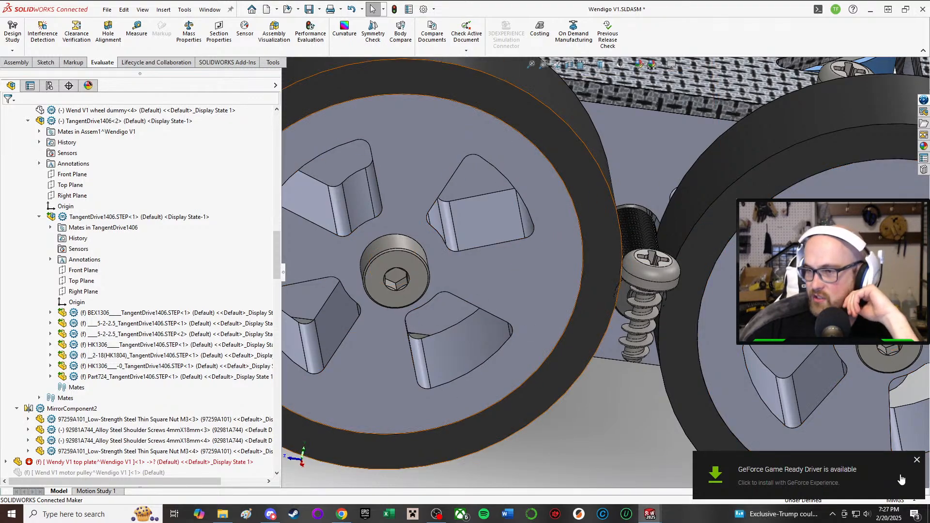
left_click(917, 460)
scroll(605, 260, "down", 10)
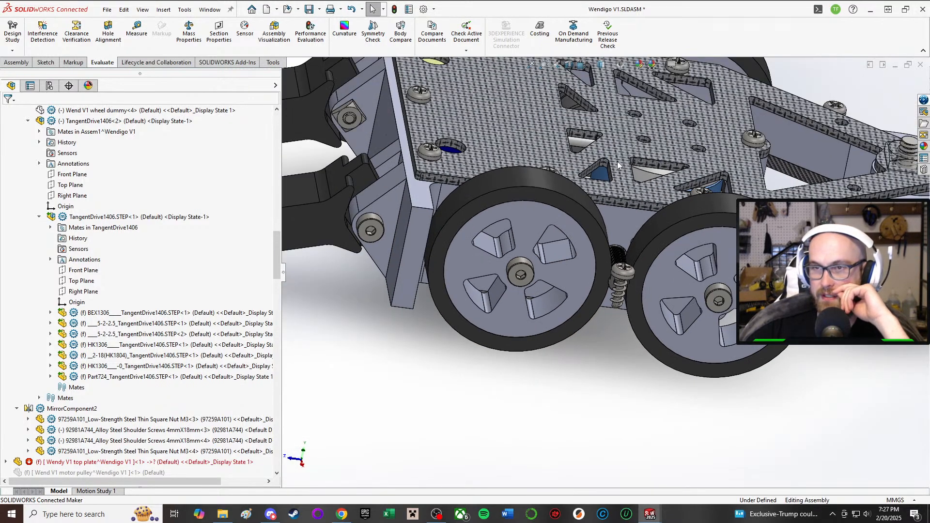
Step: Examine the drive motors in their side wall recesses and the walls around them
middle_click_drag(572, 284, 601, 237)
scroll(684, 239, "down", 1)
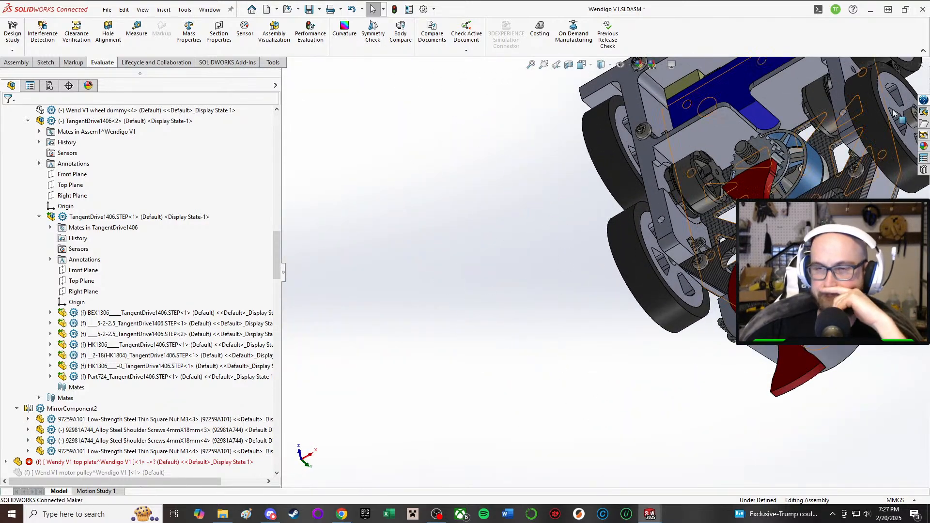
scroll(843, 194, "down", 1)
scroll(842, 194, "down", 1)
scroll(706, 187, "up", 1)
middle_click_drag(705, 187, 827, 125)
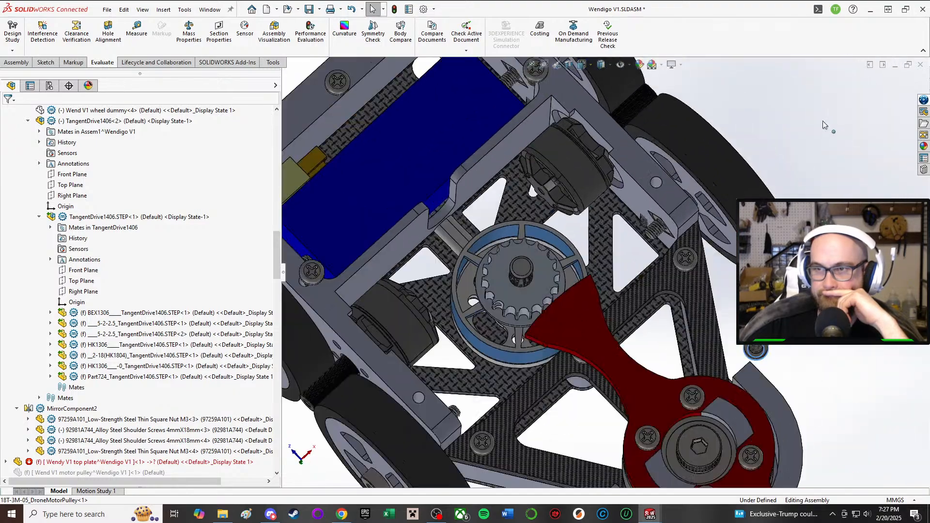
scroll(827, 125, "down", 1)
scroll(470, 282, "up", 1)
Step: Examine the clearance between the drive motors, the weapon motor pulley and the battery compartment wall
middle_click_drag(469, 282, 502, 252)
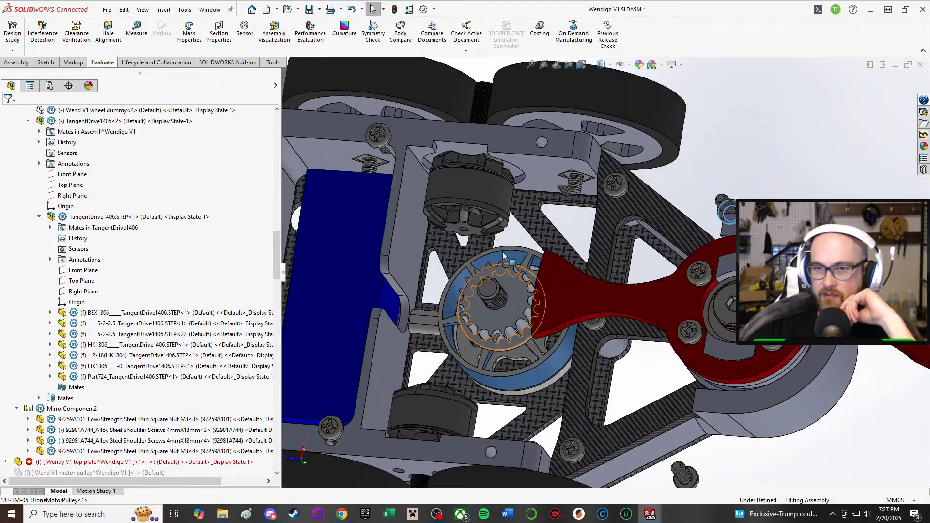
scroll(501, 251, "down", 1)
scroll(502, 251, "down", 1)
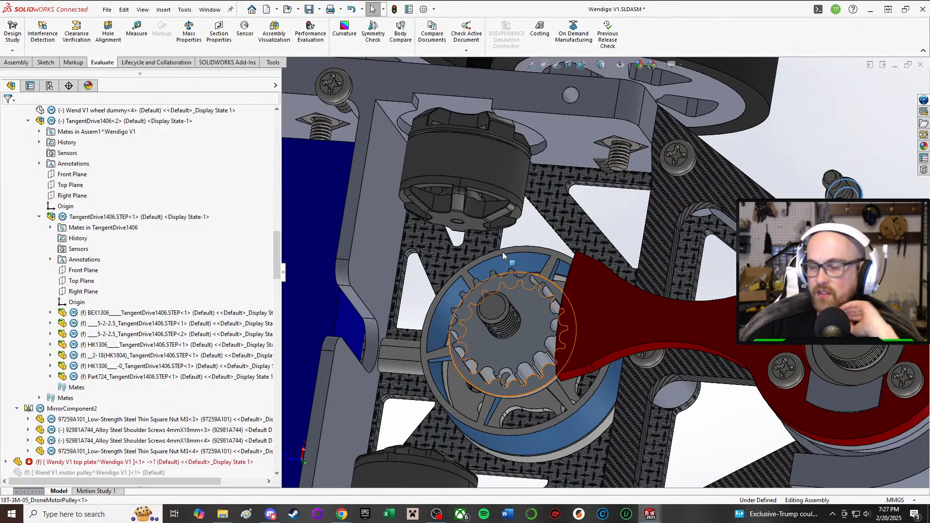
scroll(533, 230, "down", 2)
scroll(542, 256, "up", 1)
scroll(542, 256, "down", 1)
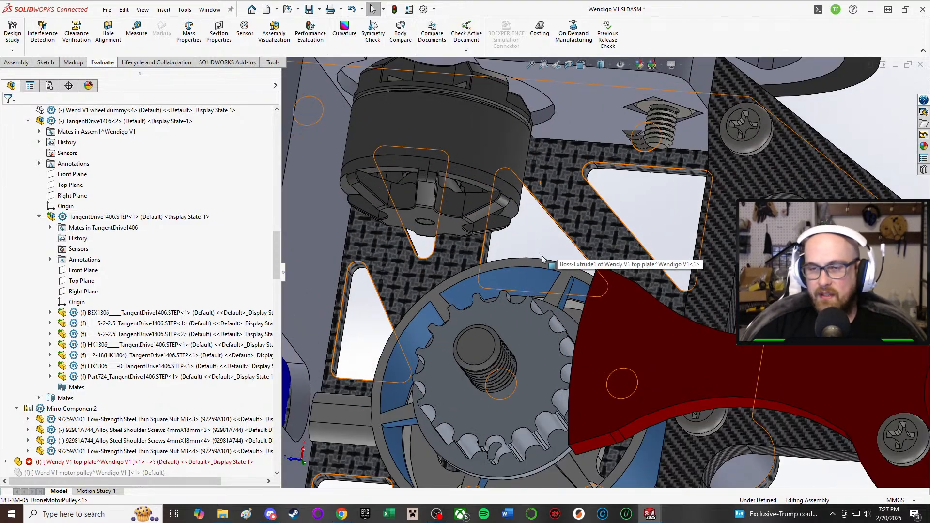
scroll(542, 258, "up", 2)
middle_click_drag(547, 252, 387, 286)
middle_click_drag(419, 254, 528, 373)
middle_click_drag(407, 287, 368, 253)
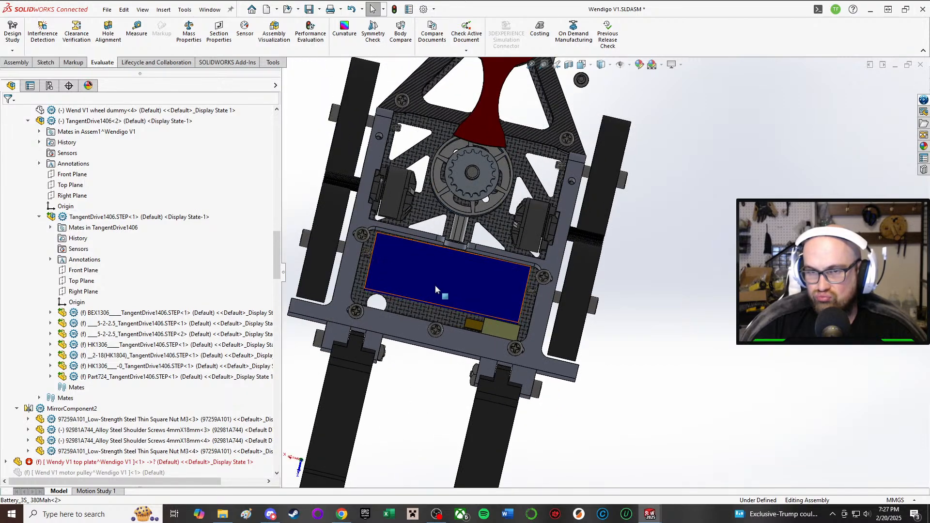
middle_click_drag(334, 124, 353, 124)
Step: Open the Assem1 subassembly from the Wendigo V1 assembly in its own window
scroll(133, 218, "up", 5)
scroll(132, 222, "up", 15)
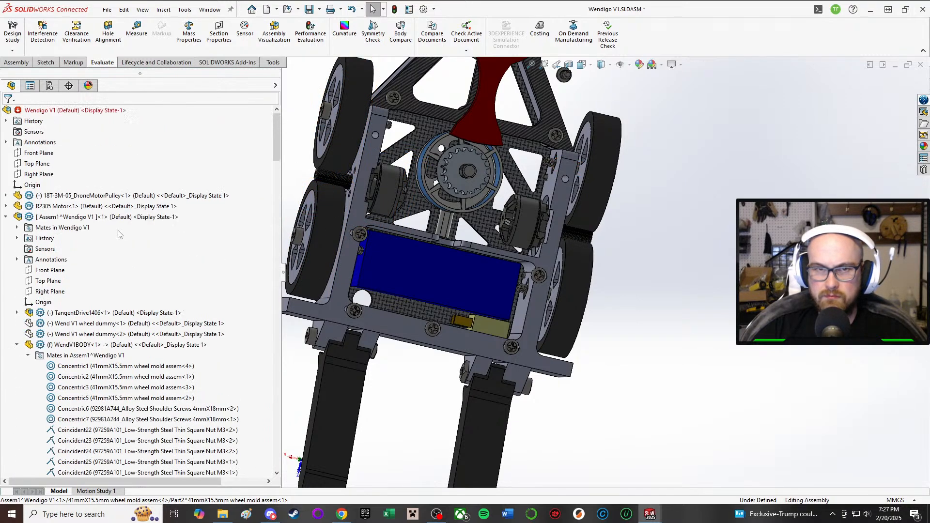
scroll(97, 242, "down", 1)
left_click(35, 261)
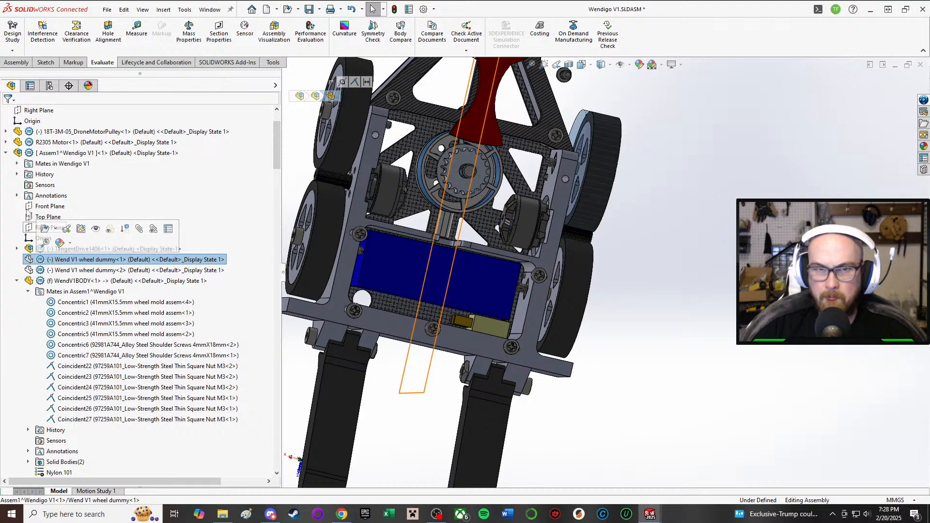
left_click(88, 153)
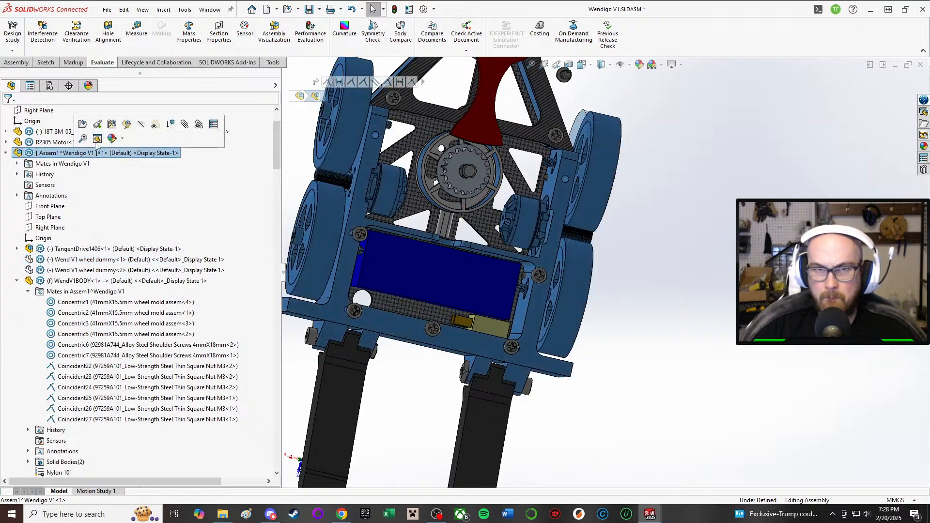
right_click(56, 159)
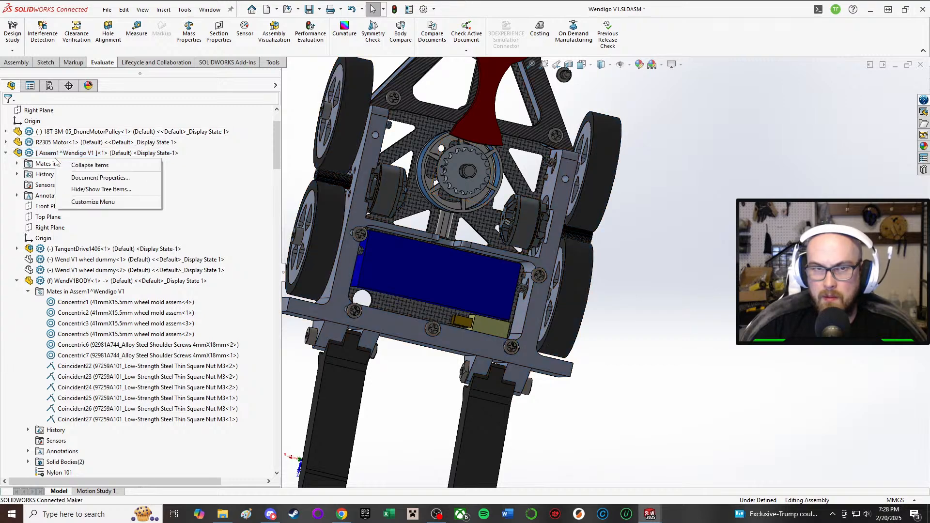
right_click(37, 153)
left_click(44, 104)
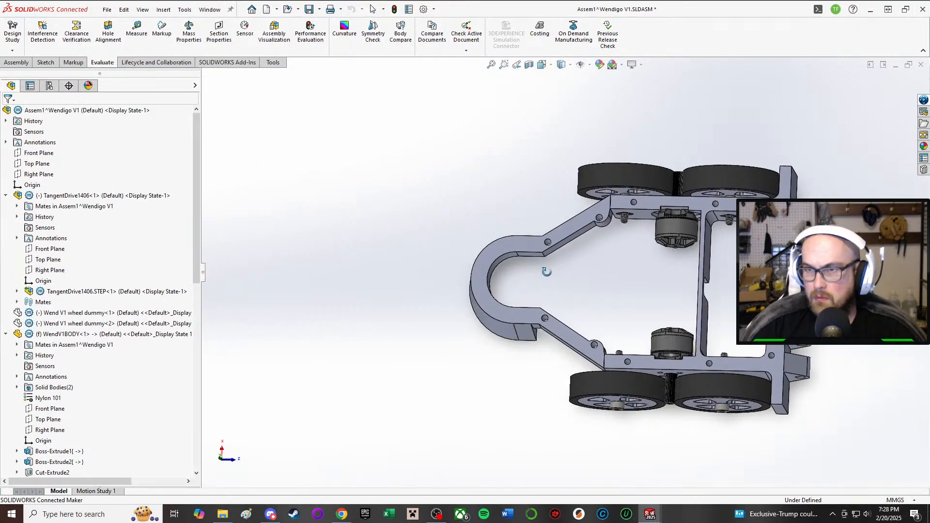
mouse_move(546, 272)
middle_mouse_down()
mouse_move(546, 155)
mouse_move(436, 239)
mouse_move(503, 225)
mouse_move(446, 266)
mouse_move(539, 278)
middle_mouse_up()
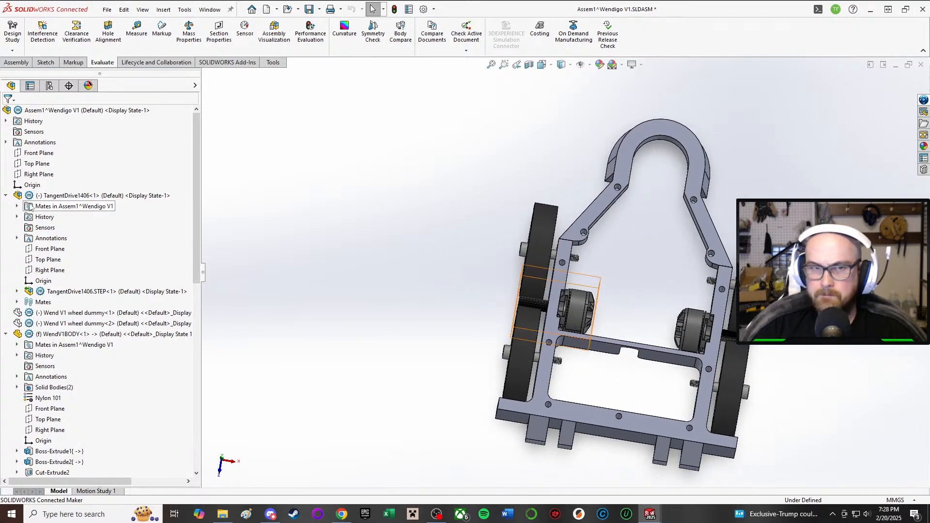
Step: Examine the mates of the front wheel and of WendV1BODY for what controls the drive width
left_click(67, 196)
left_click(75, 313)
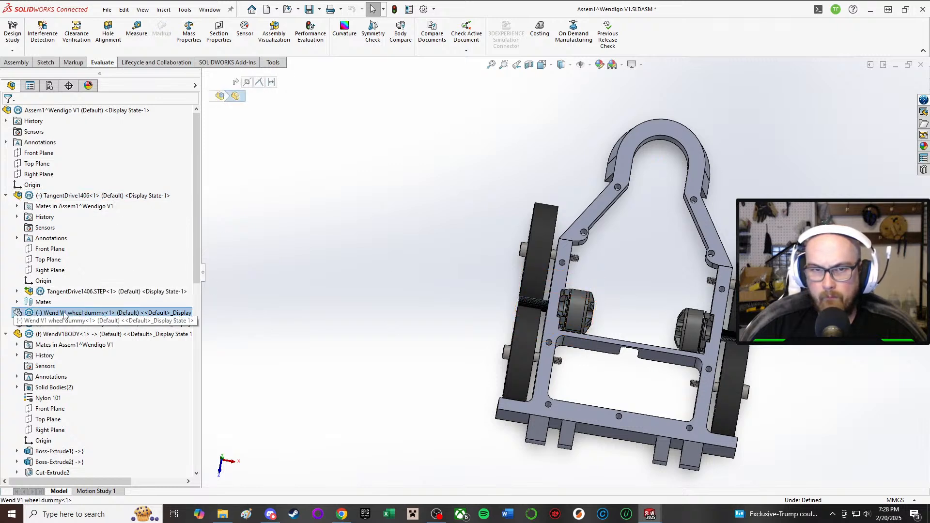
scroll(465, 305, "down", 2)
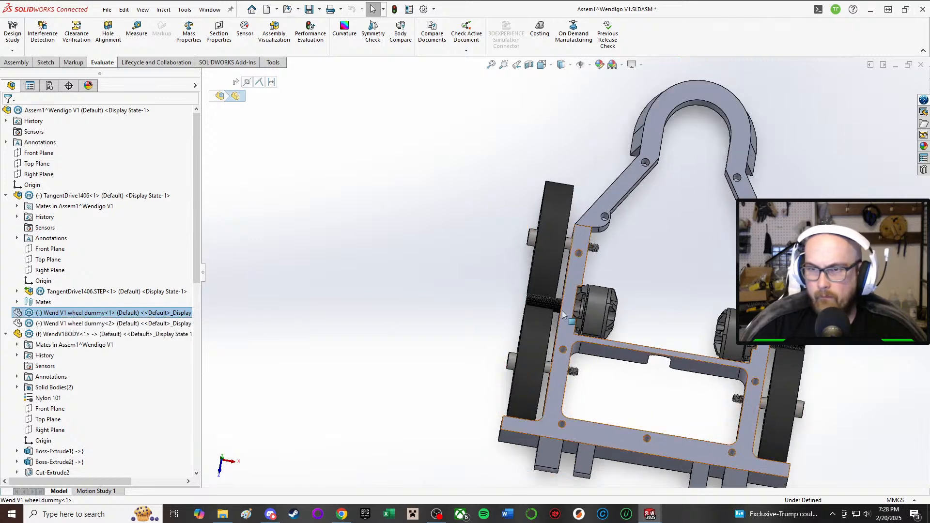
left_click(544, 260)
scroll(113, 352, "down", 2)
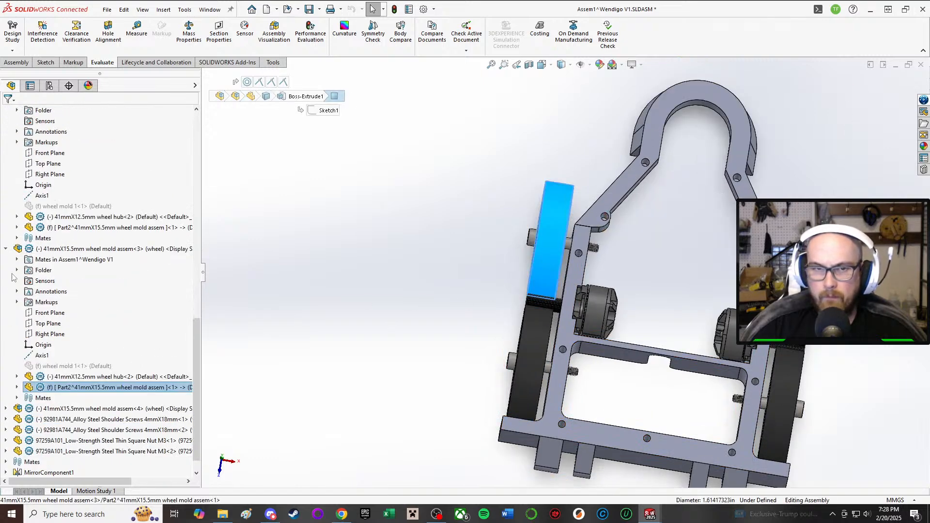
left_click(17, 260)
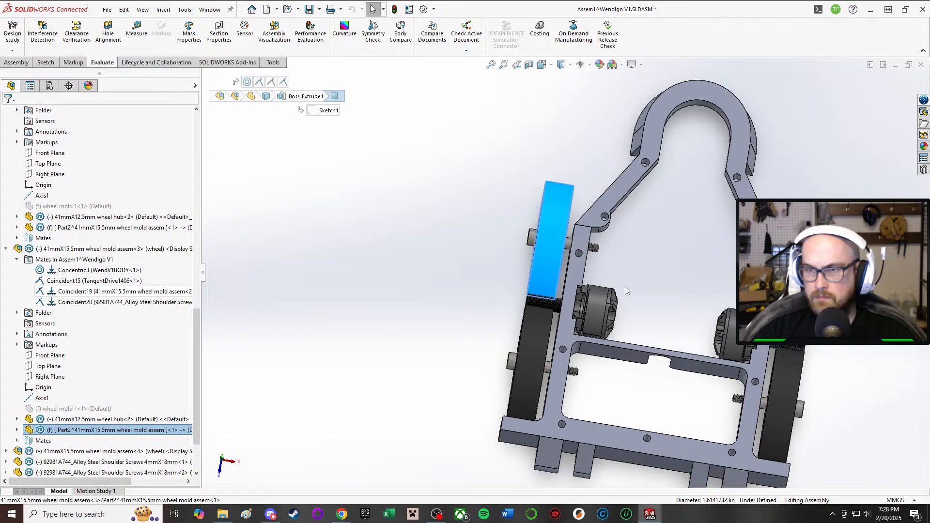
scroll(597, 269, "down", 2)
left_click(562, 255)
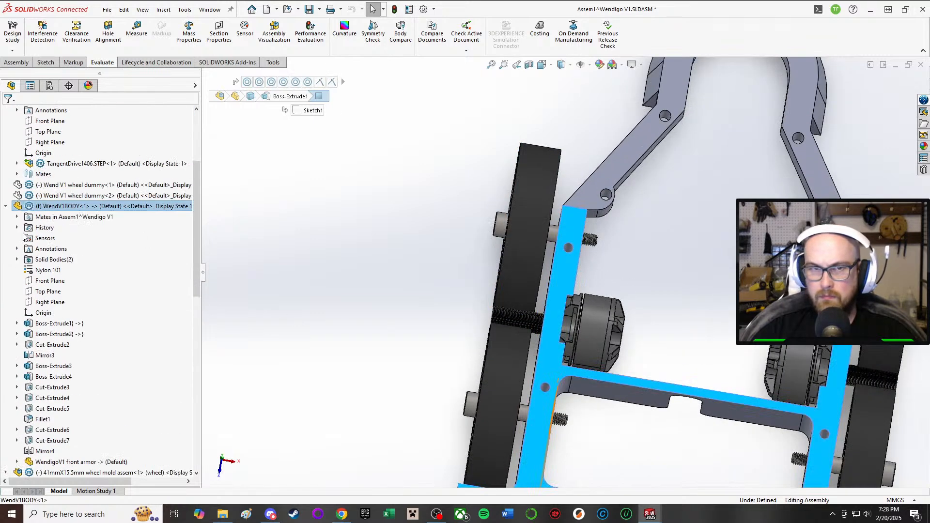
left_click(60, 323)
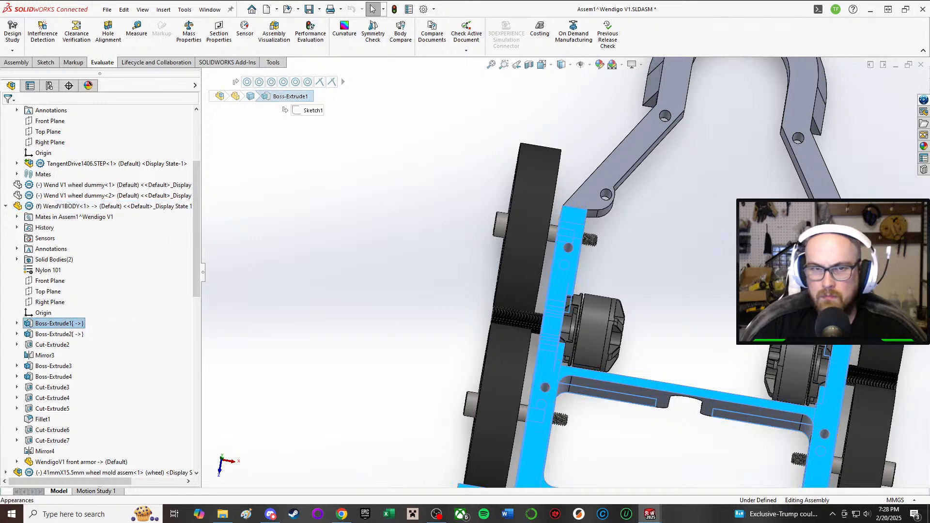
left_click(17, 217)
left_click(17, 217)
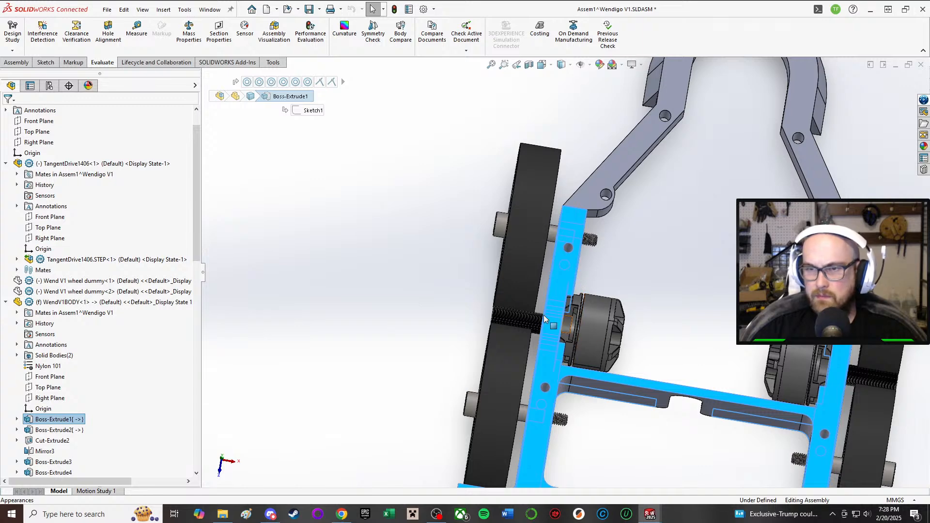
Step: Set the distance mate between the two TangentDrive1406 drive units to 98 mm
left_click(591, 325)
left_click(67, 163)
left_click(17, 175)
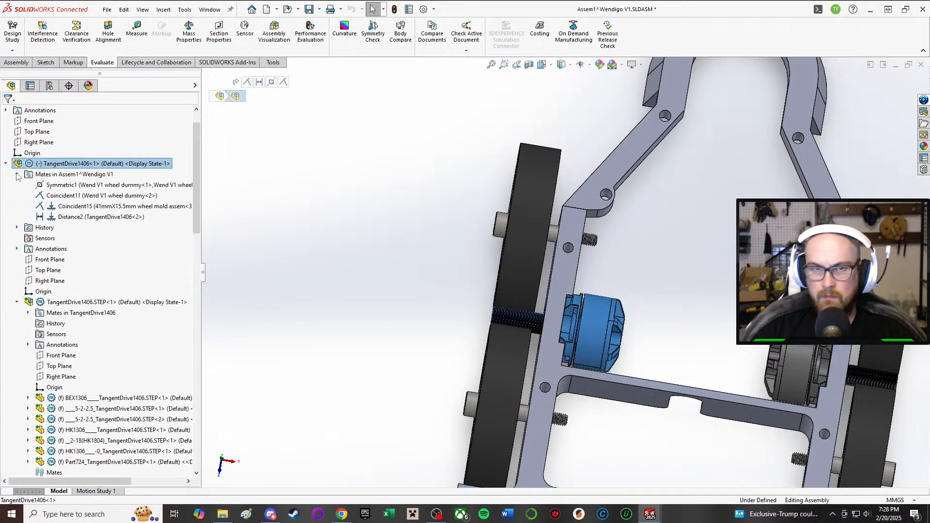
left_click(101, 218)
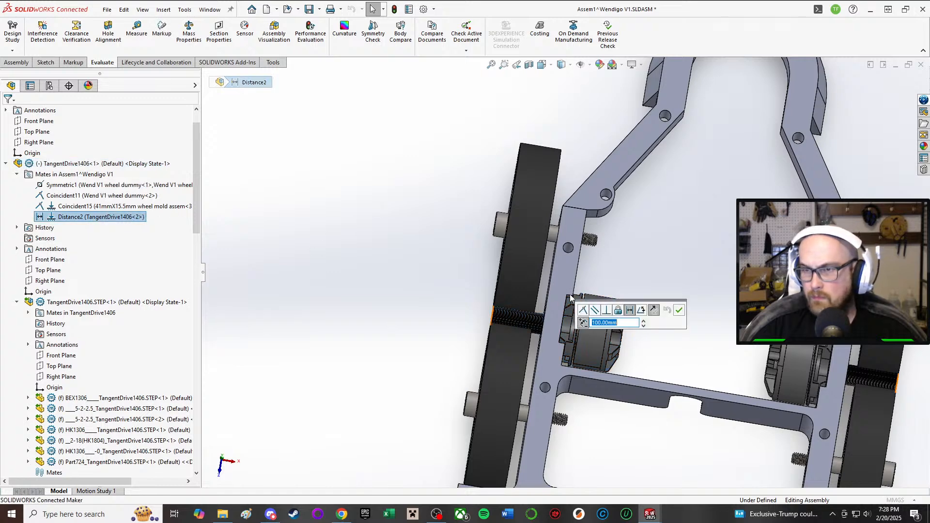
left_click(621, 322)
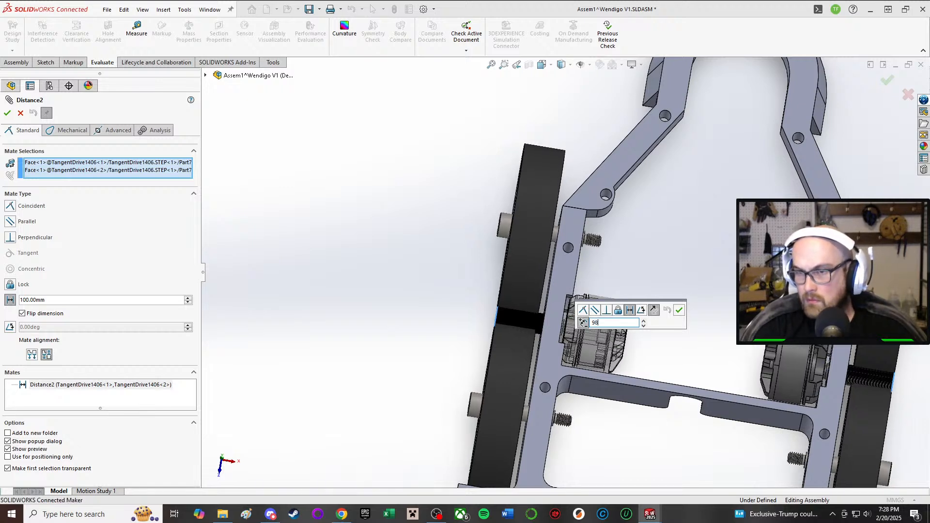
key("Return")
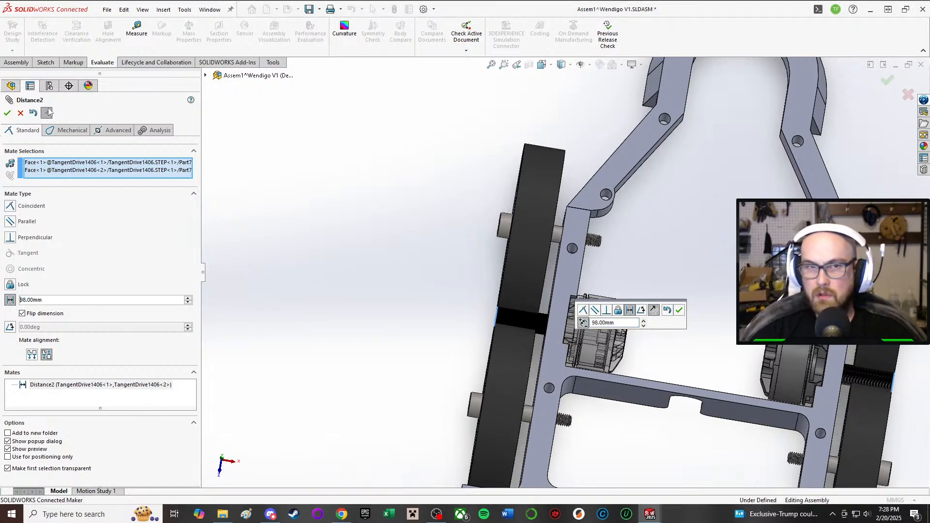
left_click(8, 114)
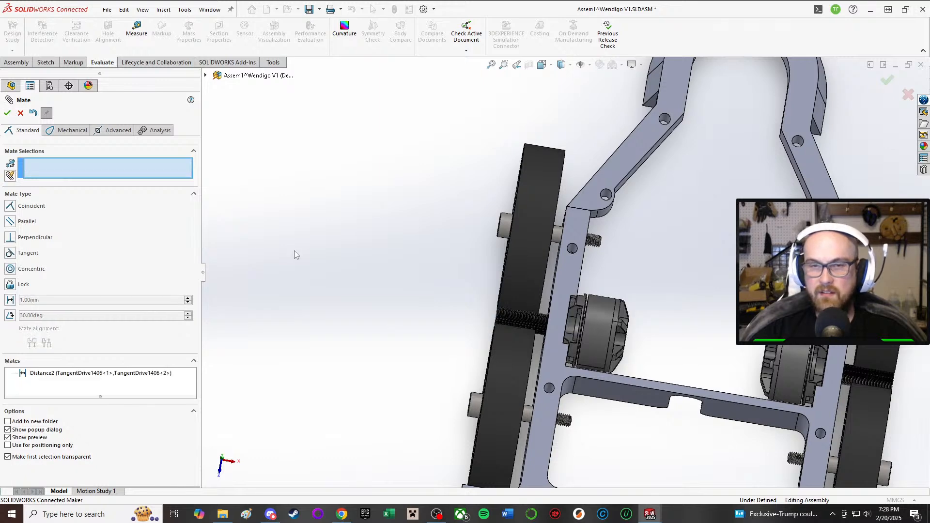
left_click(7, 113)
Step: Save the Assem1 subassembly with all its modified models, rebuilding it before saving
left_click(308, 9)
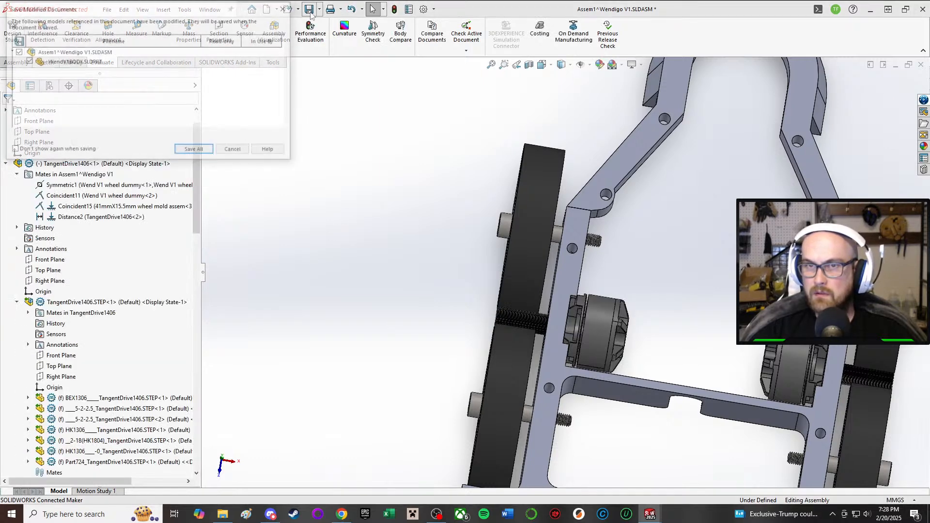
left_click(198, 150)
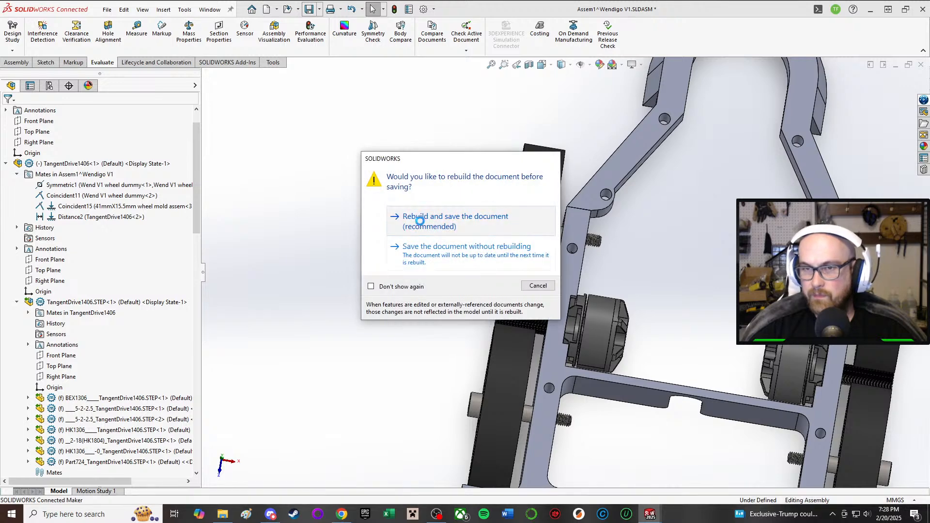
left_click(426, 223)
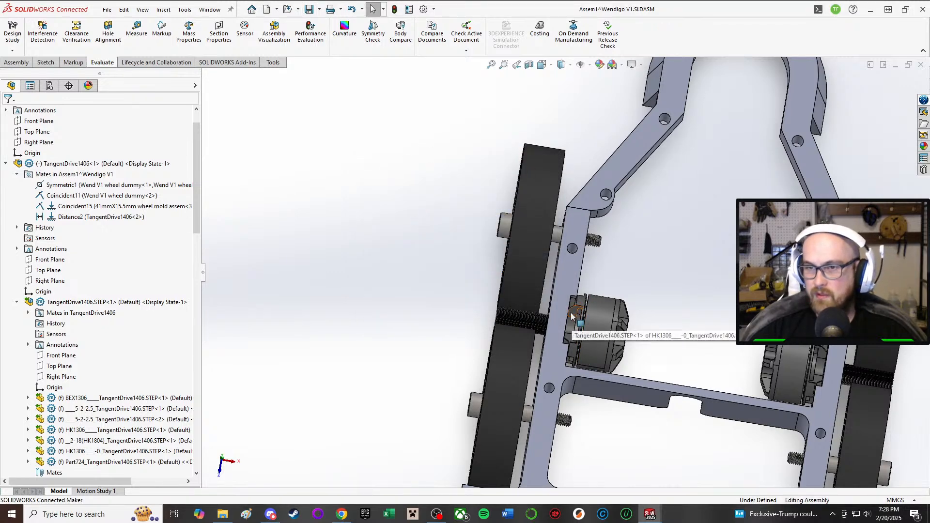
Step: Set the distance mate between the two TangentDrive1406 drive units to 96 mm
left_click(567, 326)
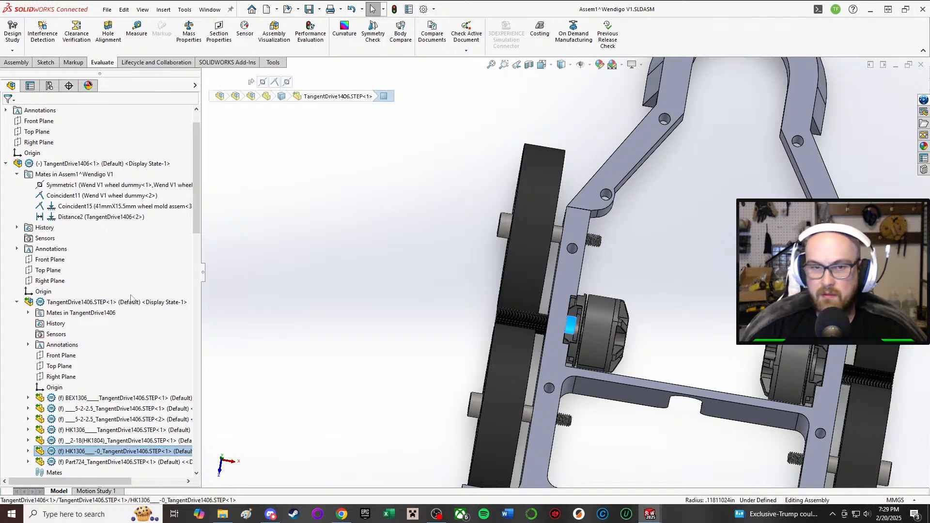
scroll(78, 245, "down", 2)
scroll(85, 181, "up", 3)
left_click(77, 249)
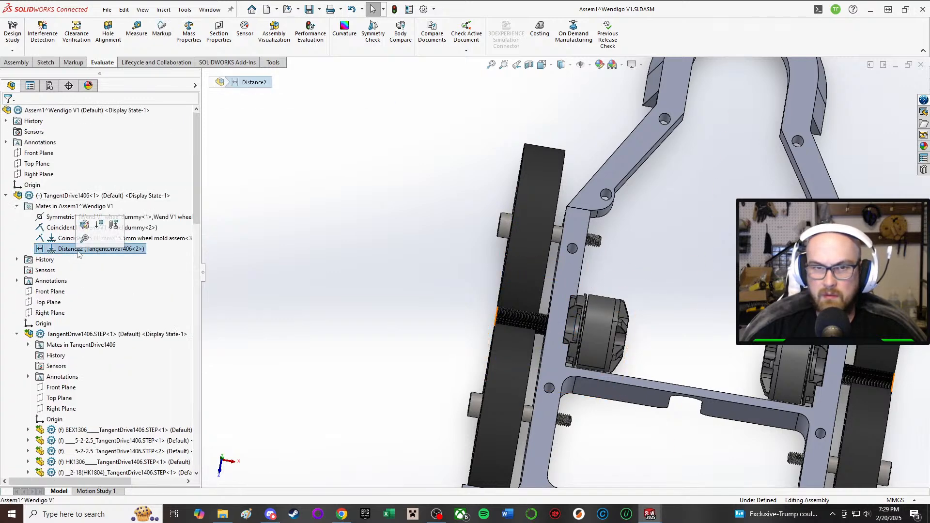
left_click(103, 238)
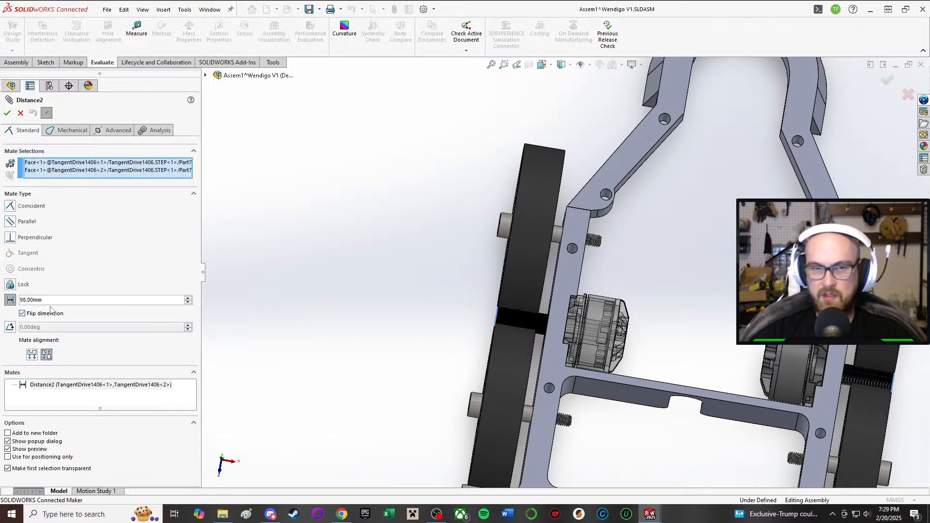
type("96")
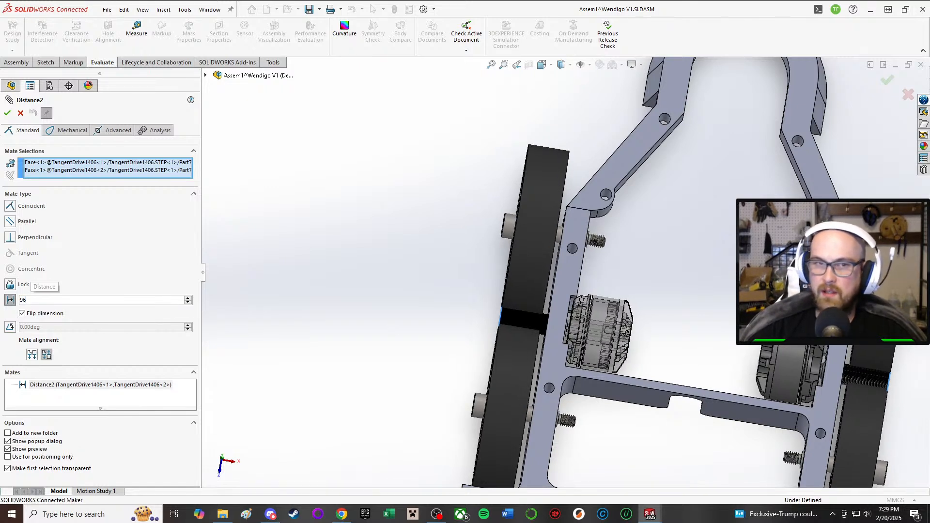
key("Return")
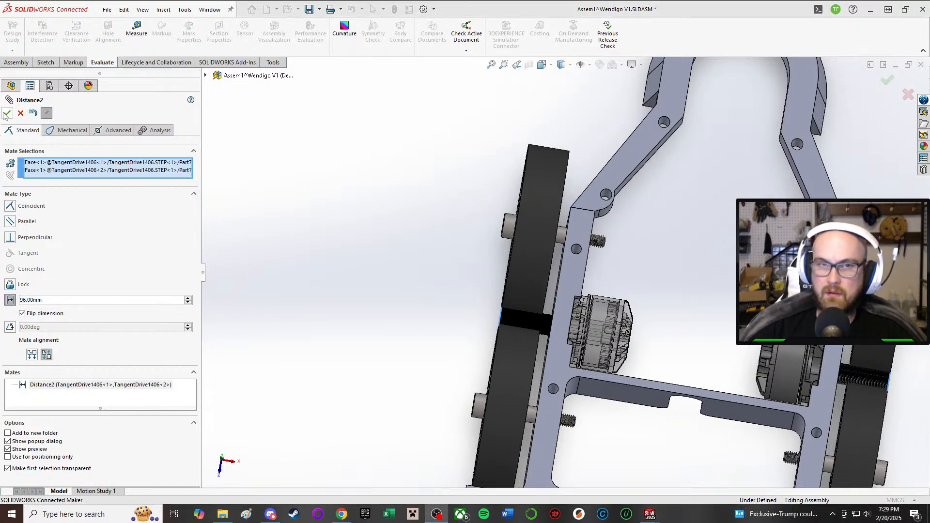
left_click(7, 113)
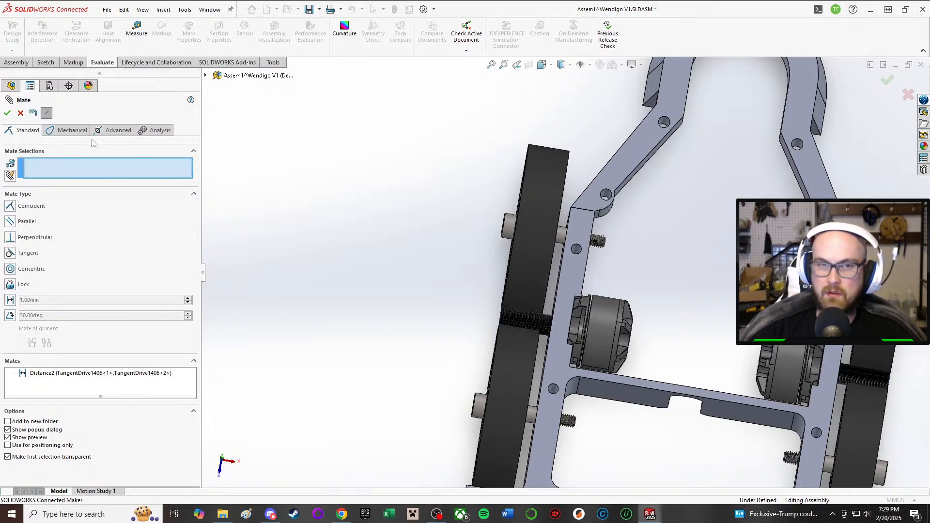
left_click(14, 113)
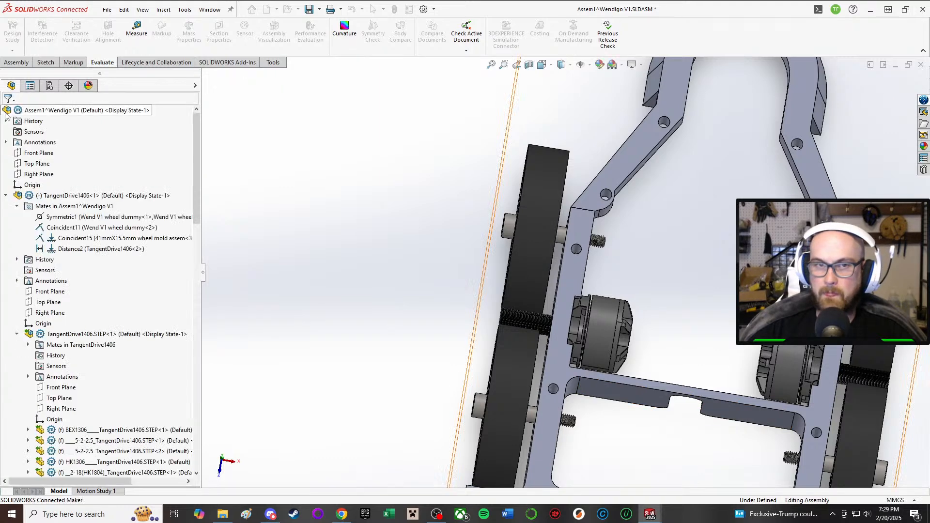
Step: Rebuild and save the Assem1 subassembly together with all its modified models
left_click(312, 11)
left_click(213, 153)
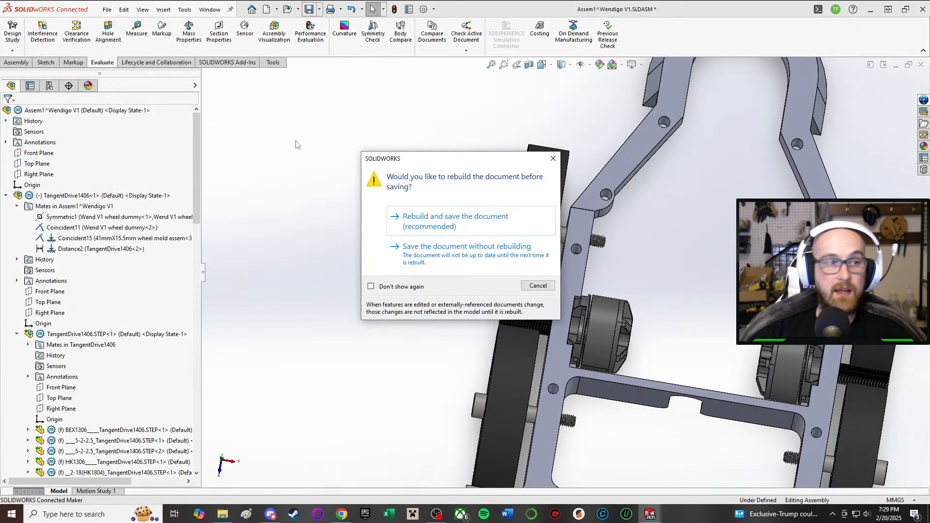
left_click(470, 232)
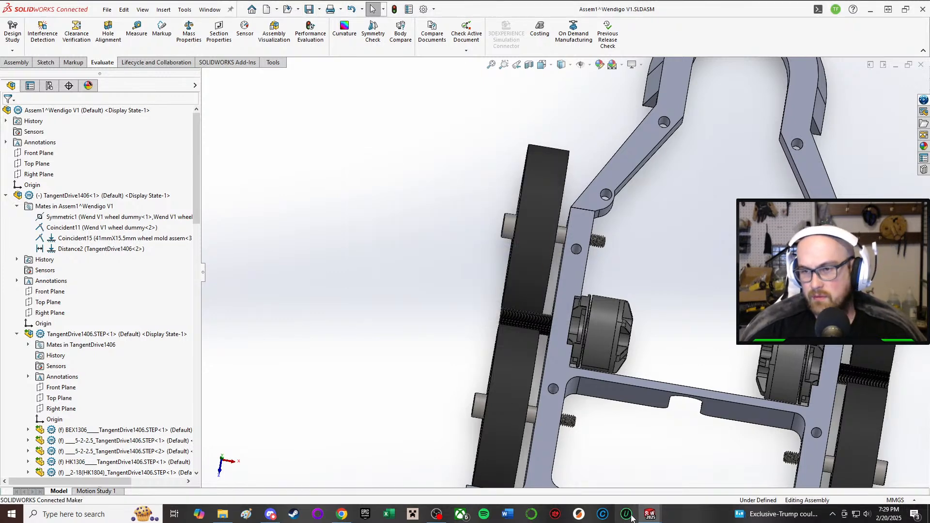
Step: Switch back to the Wendigo V1 main assembly and rebuild it with the changed models
mouse_move(646, 517)
left_click(596, 472)
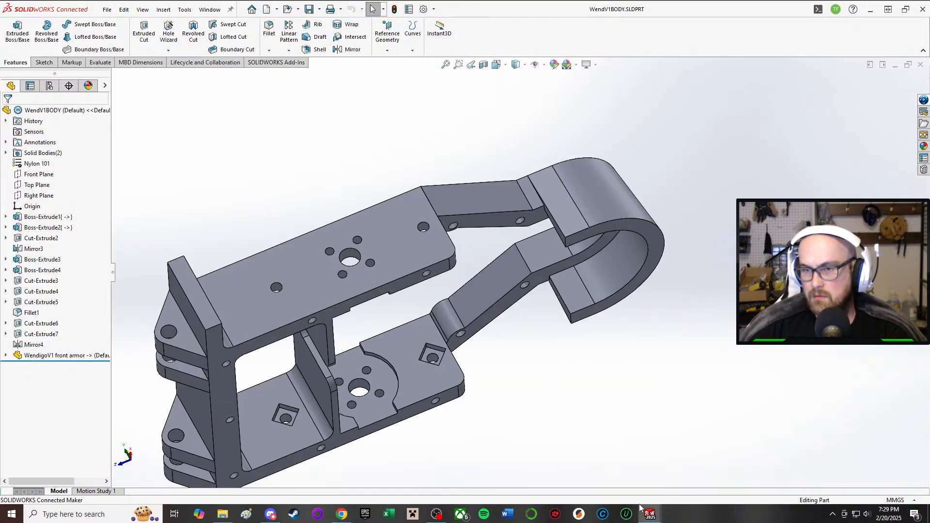
mouse_move(647, 514)
left_click(517, 462)
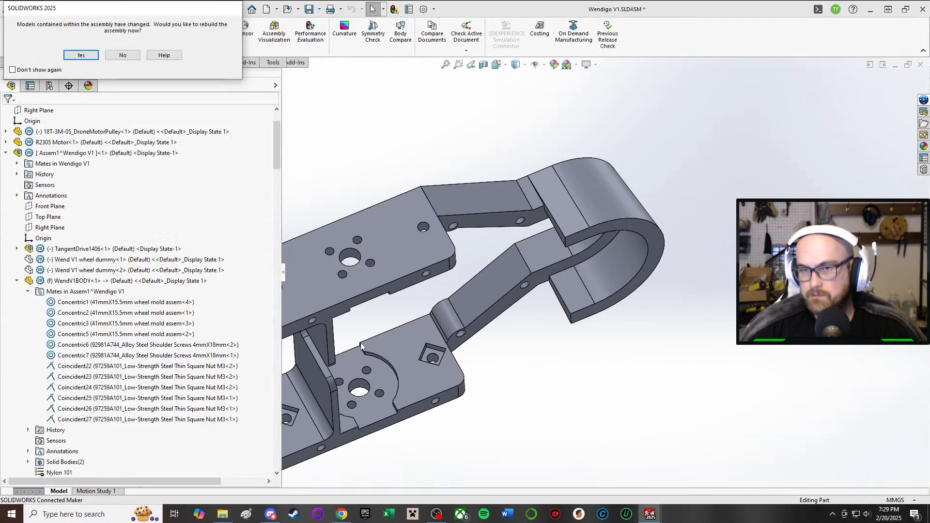
left_click(90, 57)
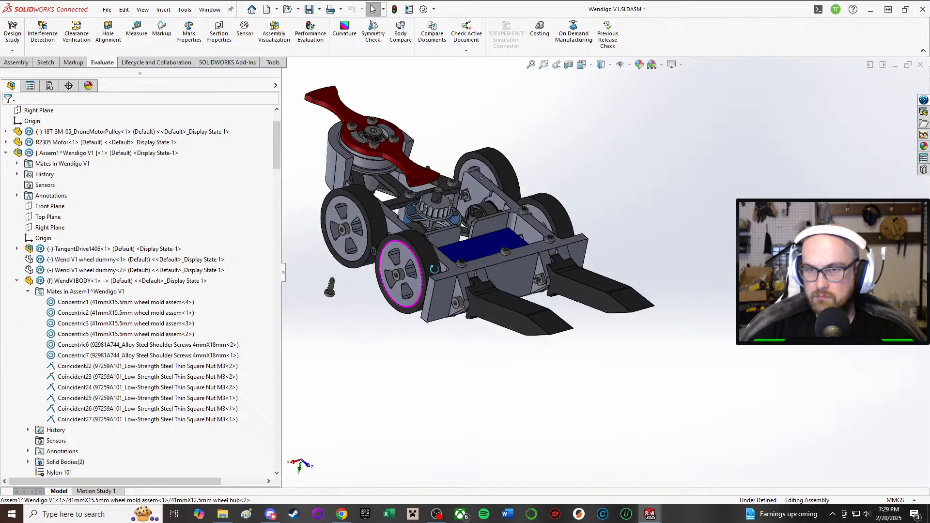
Step: Examine the ribbed drive roller between the two wheels and its position relative to the side wall
middle_click_drag(434, 269, 501, 210)
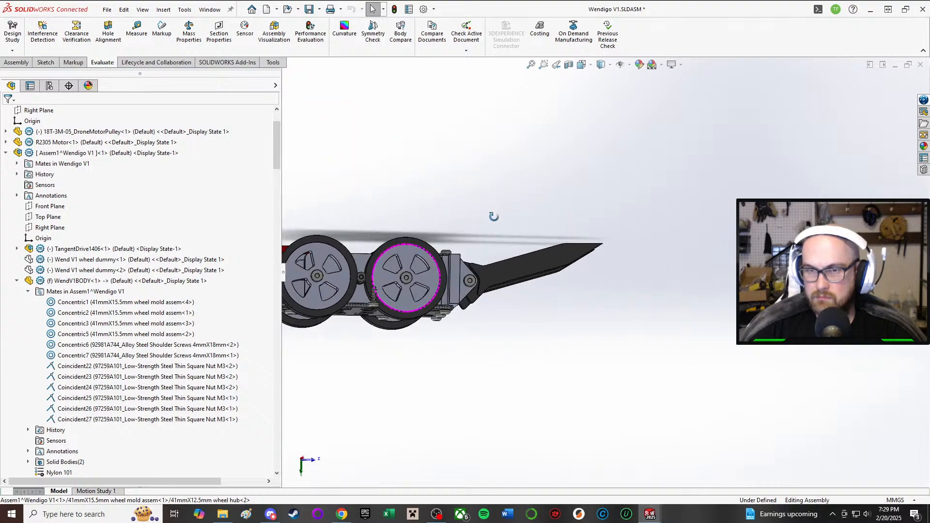
scroll(368, 277, "down", 3)
middle_click_drag(368, 277, 400, 291)
scroll(427, 263, "down", 3)
middle_click_drag(431, 261, 433, 382)
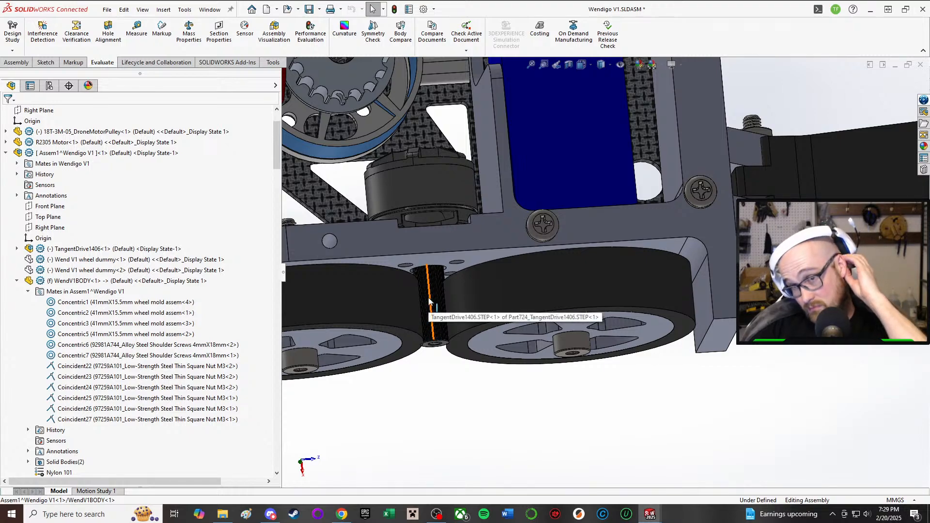
Step: Switch to the WendV1BODY part and start a sketch on the outer face of the side wall with the motor mounting holes
middle_click_drag(451, 249, 403, 242)
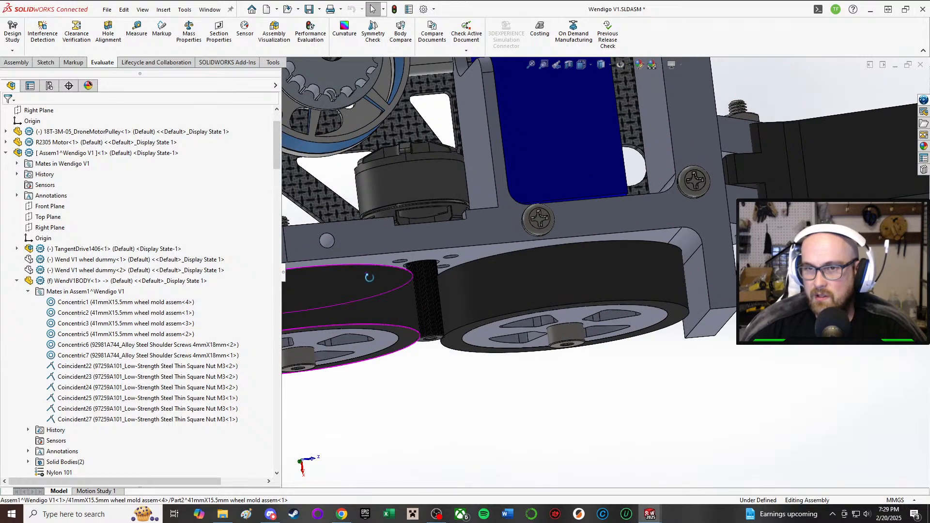
scroll(494, 315, "down", 3)
middle_click_drag(494, 317, 475, 327)
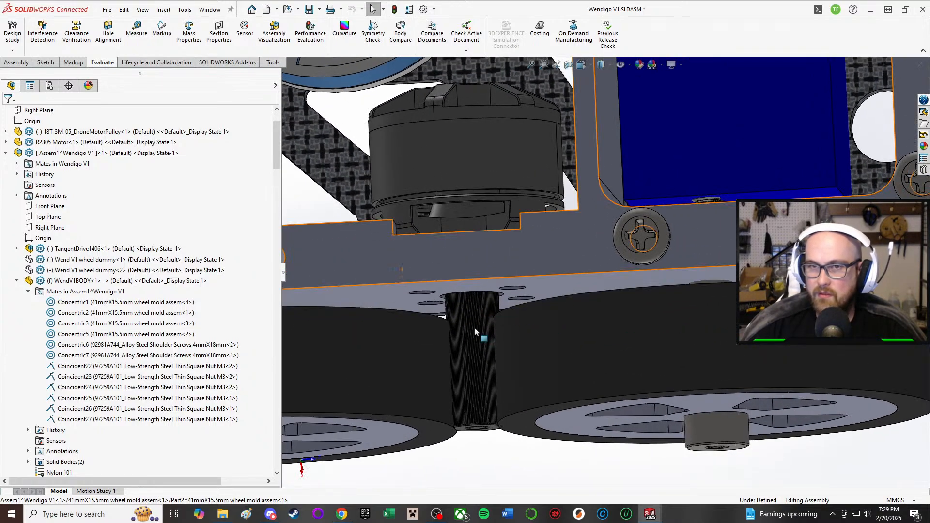
left_click(650, 514)
left_click(629, 479)
middle_click_drag(260, 236, 249, 292)
left_click(44, 62)
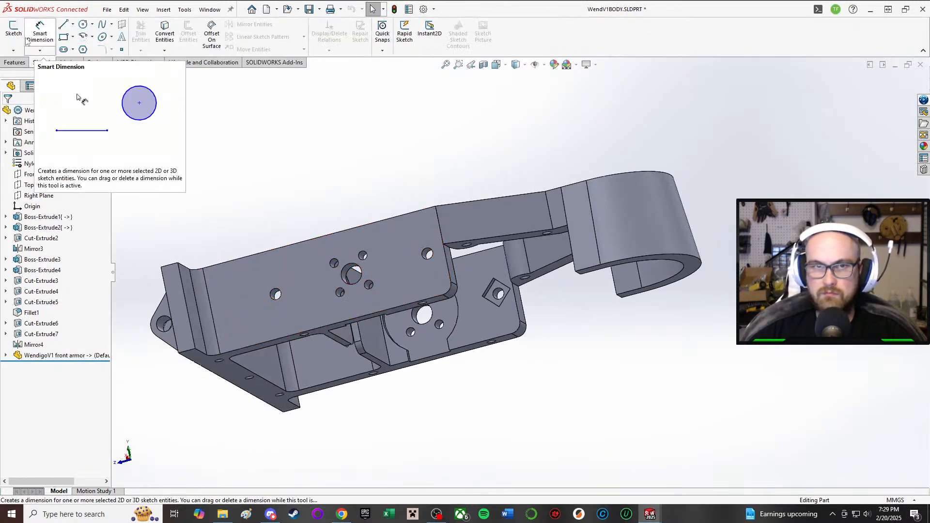
left_click(13, 30)
mouse_move(310, 290)
middle_mouse_down()
mouse_move(278, 300)
mouse_move(164, 295)
middle_mouse_up()
middle_click_drag(706, 294, 514, 283)
scroll(487, 283, "down", 3)
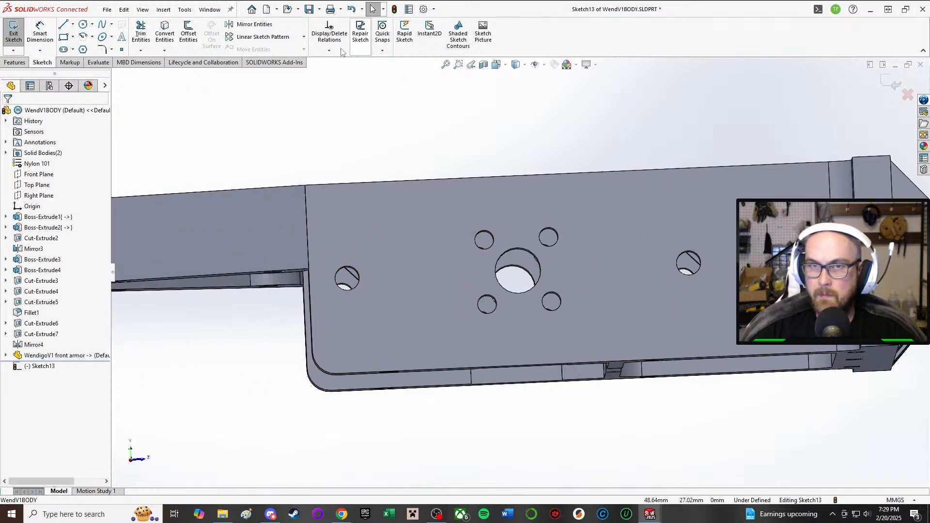
Step: Sketch four circles about 4.3 mm in diameter, centred on the four motor screw holes around the large central hole
left_click(83, 25)
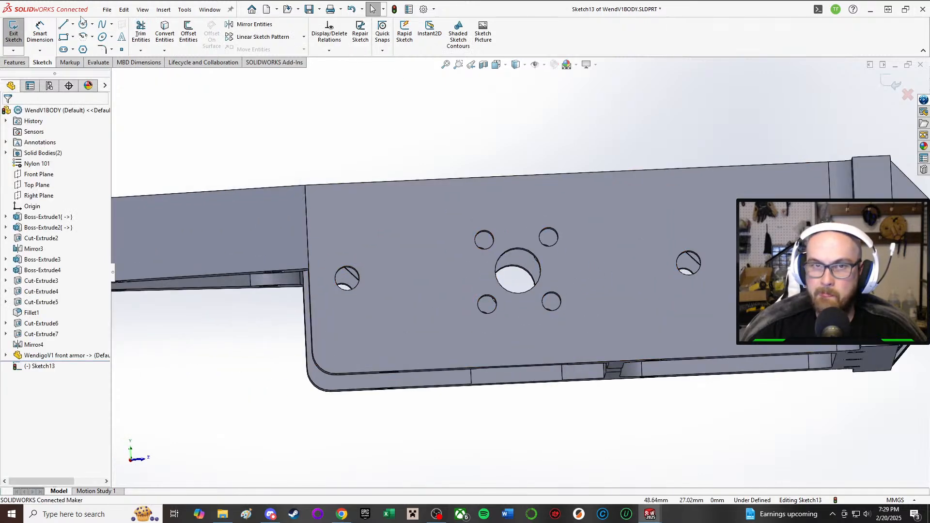
left_click(483, 240)
left_click(497, 229)
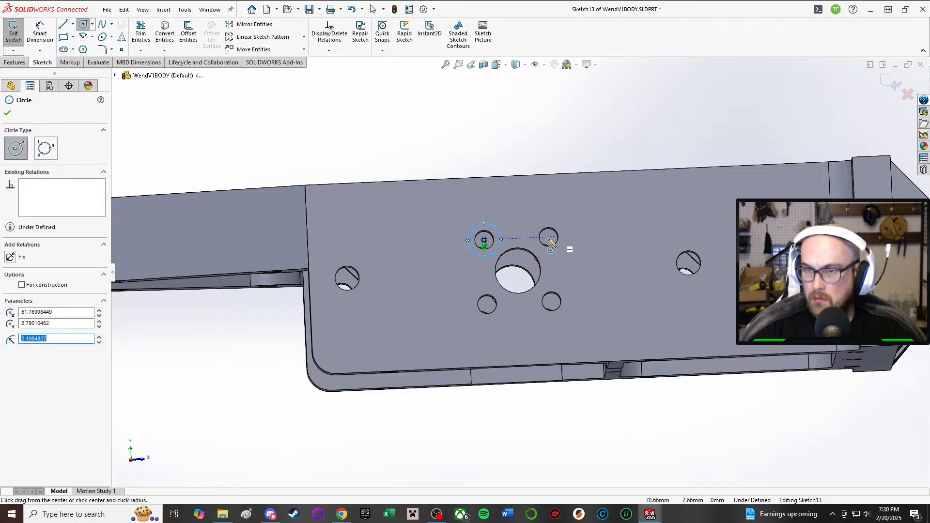
left_click(487, 304)
left_click(498, 315)
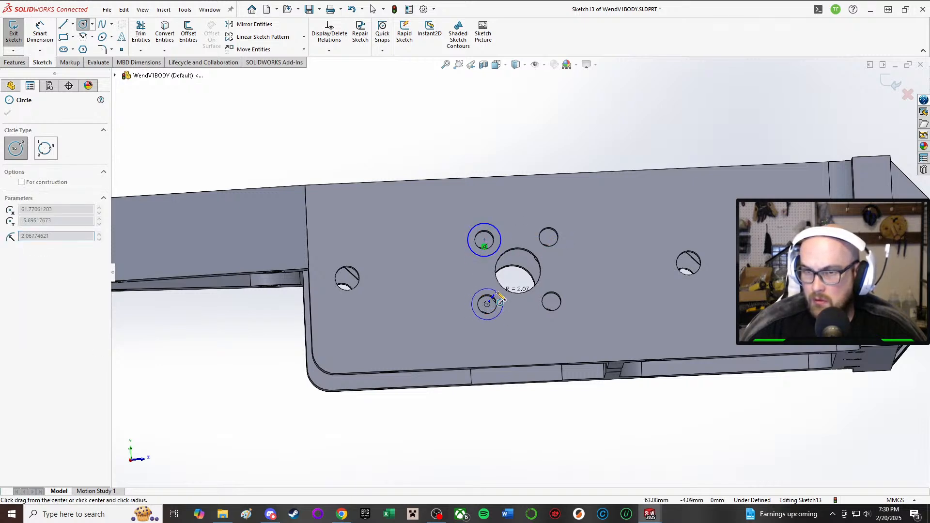
left_click(552, 303)
left_click(564, 313)
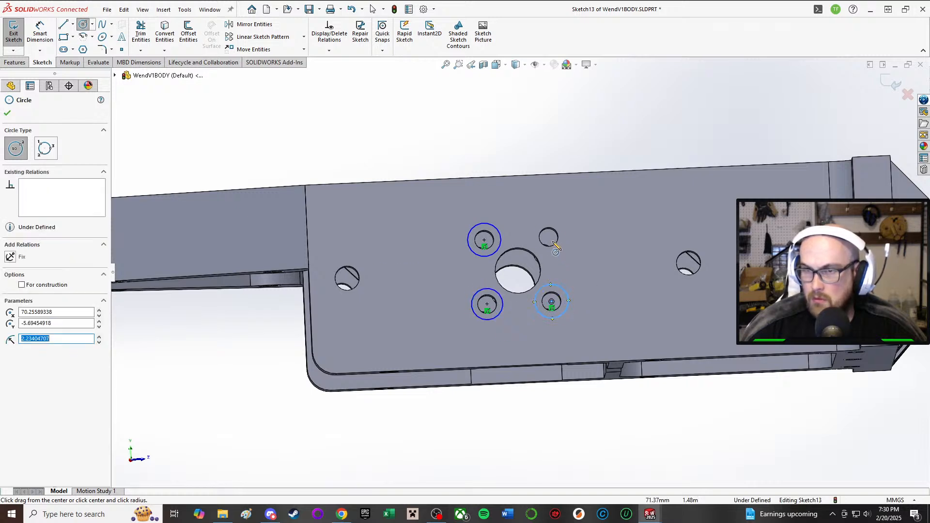
left_click(549, 237)
left_click(563, 226)
Step: Add an Equal relation between the four circles around the motor screw holes
right_click_drag(291, 104, 294, 184)
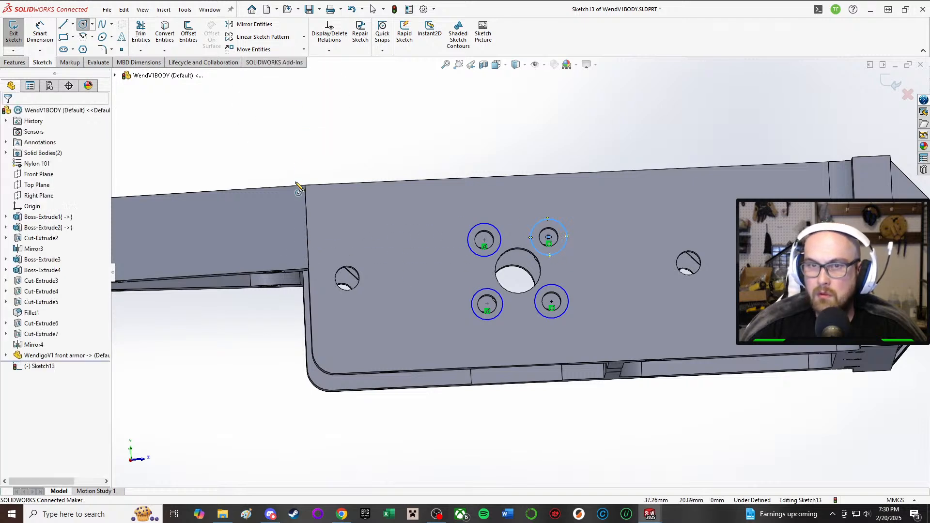
left_click(475, 249)
left_click(501, 313)
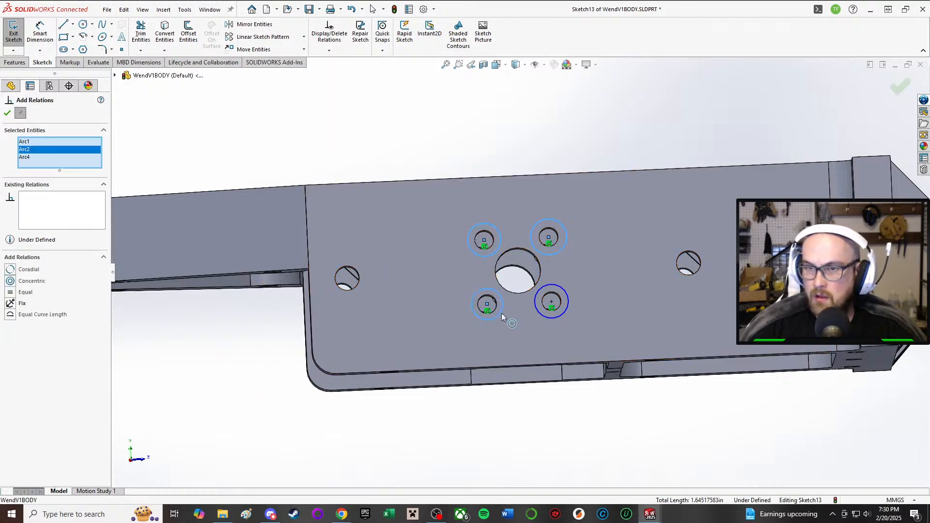
left_click(541, 314)
left_click(17, 301)
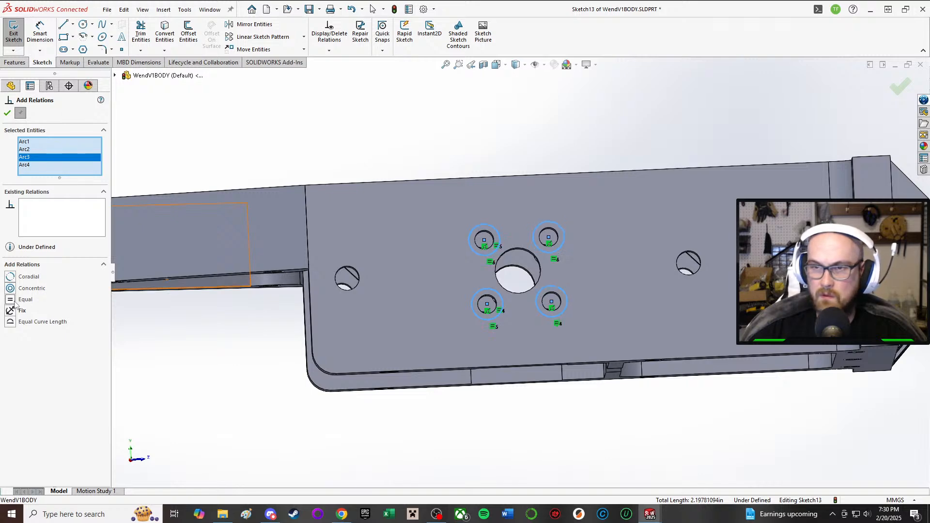
left_click(7, 112)
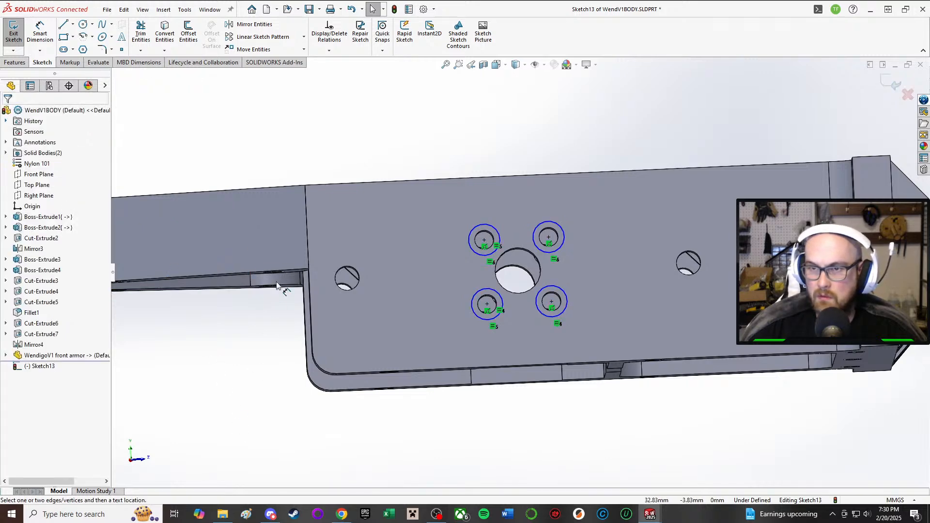
Step: Dimension one of the equal circles around the screw holes with a 5 mm diameter
key("d")
left_click(468, 236)
left_click(403, 160)
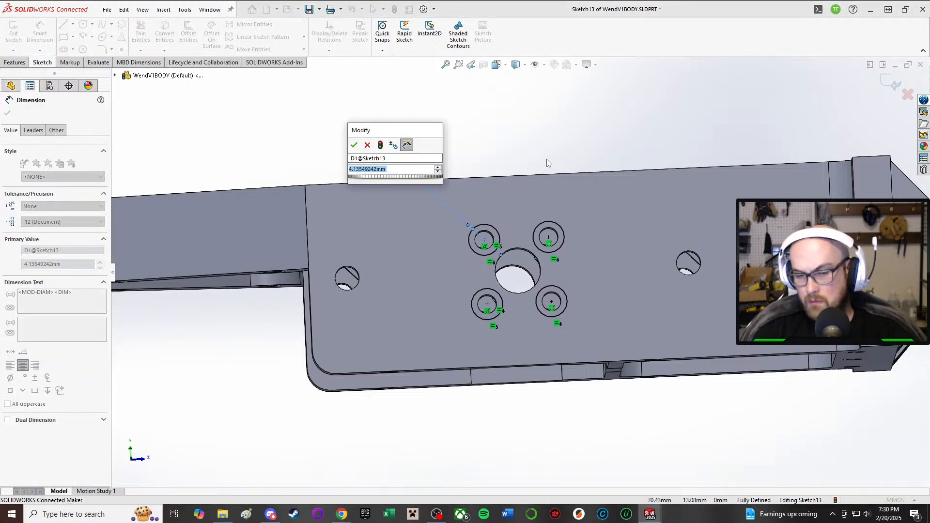
type("5")
key("Return")
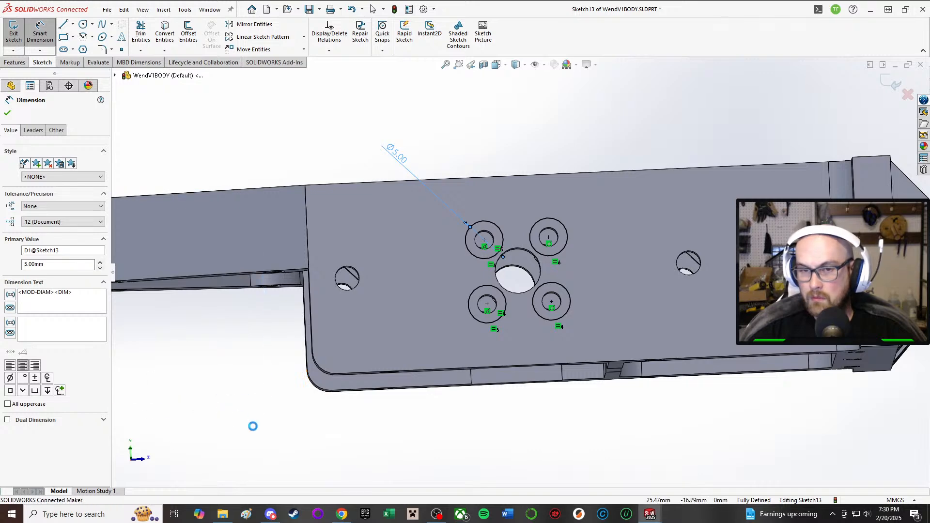
Step: Cut-extrude the four 5 mm circles blind to a depth of 2 mm to counterbore the motor screw holes
middle_click_drag(523, 275, 516, 252)
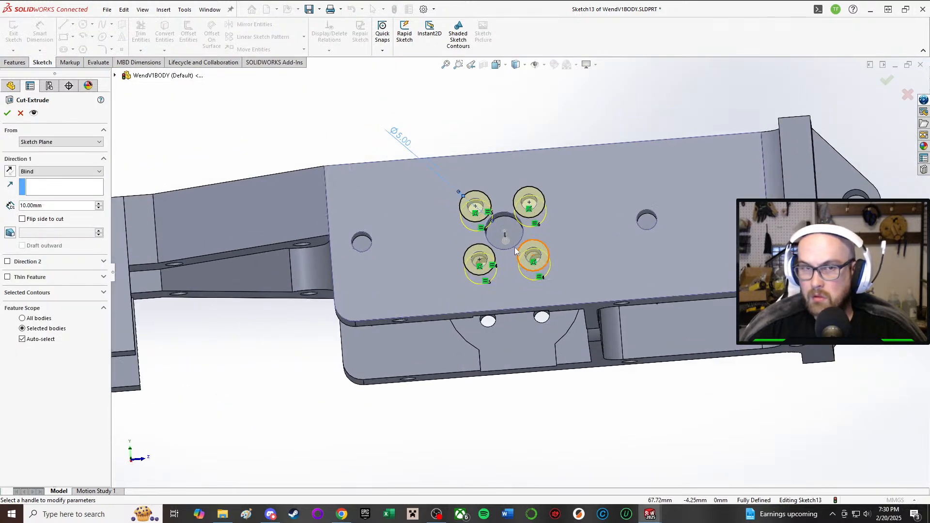
scroll(459, 219, "down", 1)
left_click_drag(58, 207, 16, 190)
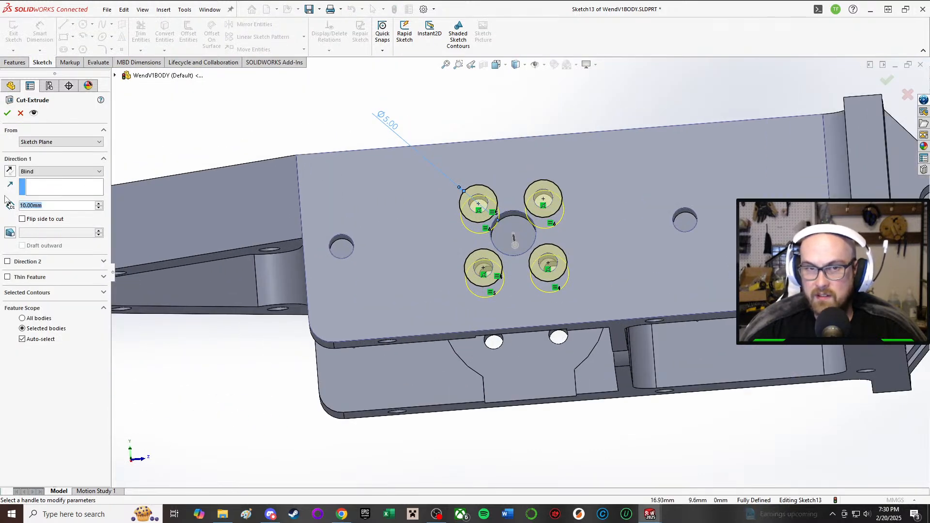
type("2")
key("Return")
middle_click_drag(545, 320, 600, 179)
scroll(408, 191, "up", 5)
scroll(387, 150, "down", 5)
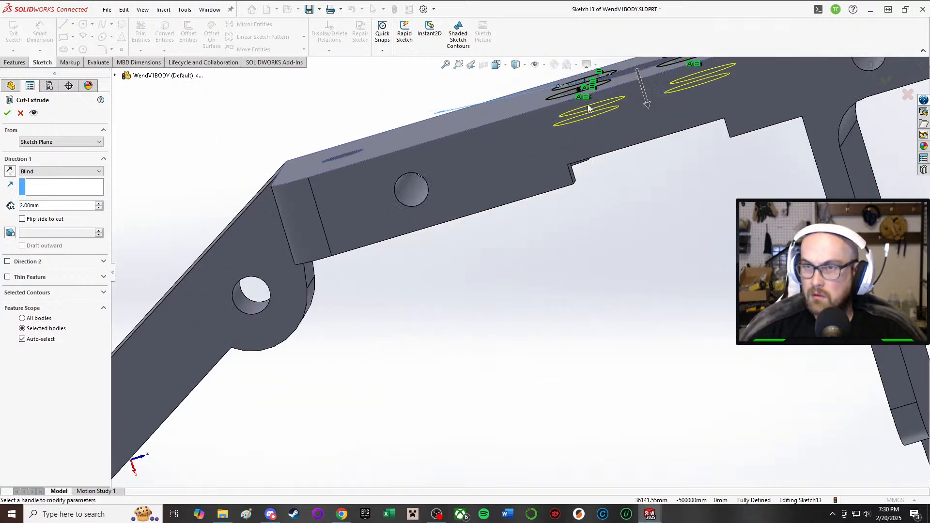
scroll(629, 136, "down", 3)
mouse_move(634, 136)
middle_mouse_down()
mouse_move(640, 157)
mouse_move(654, 130)
mouse_move(659, 215)
mouse_move(643, 127)
middle_mouse_up()
scroll(655, 129, "up", 2)
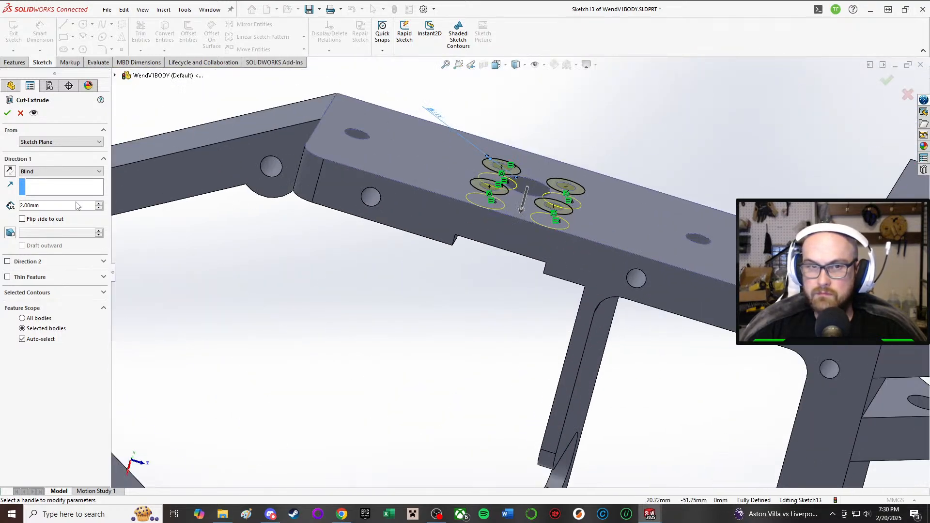
left_click(6, 112)
Step: Start a new sketch on the outer face of the opposite side wall
scroll(525, 255, "up", 1)
middle_click_drag(525, 255, 523, 356)
scroll(576, 204, "down", 1)
middle_click_drag(515, 215, 512, 245)
scroll(513, 245, "up", 6)
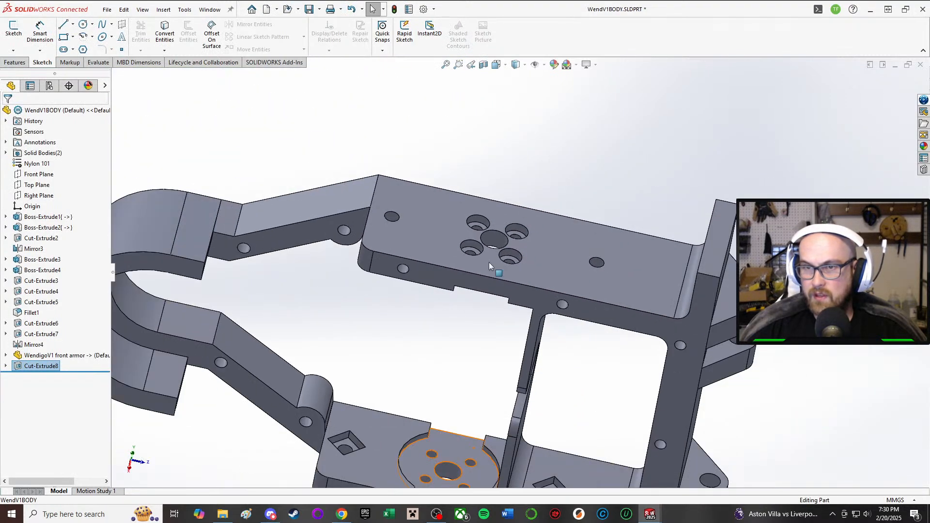
left_click(14, 29)
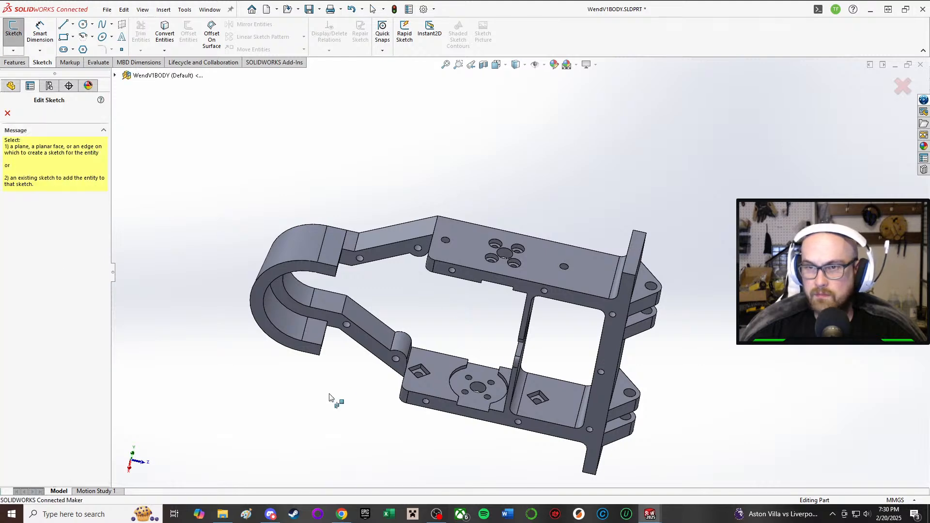
middle_click_drag(339, 386, 418, 334)
left_click(418, 334)
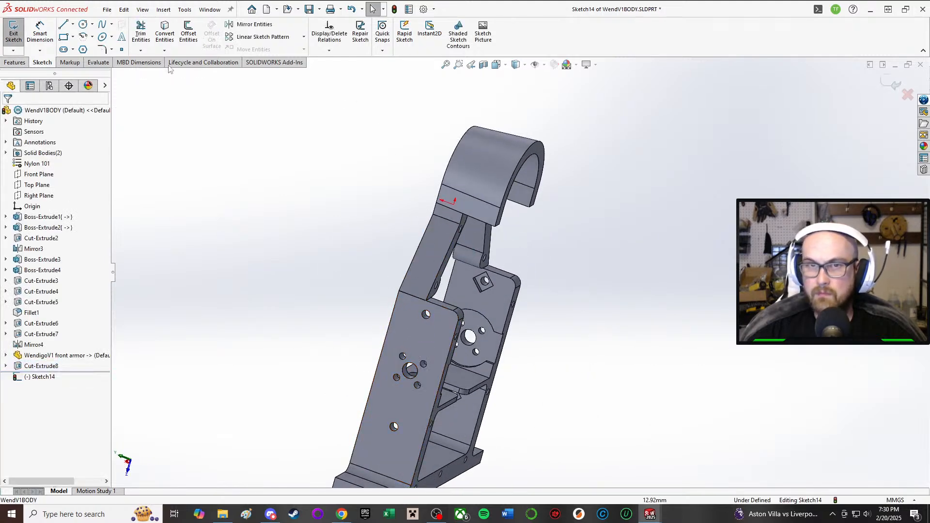
Step: Convert the edges of the four finished counterbores into circles in the opposite side wall's sketch
left_click(157, 29)
middle_click_drag(368, 271, 484, 281)
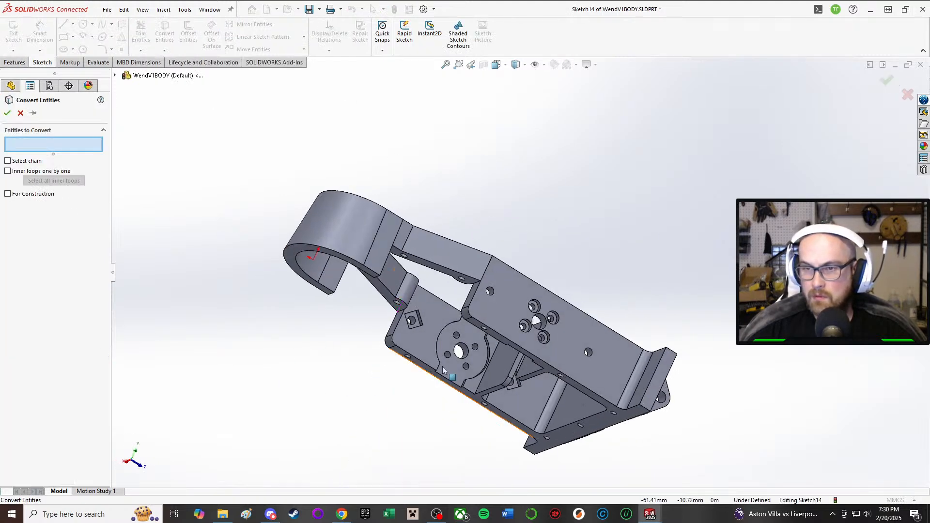
scroll(588, 290, "down", 6)
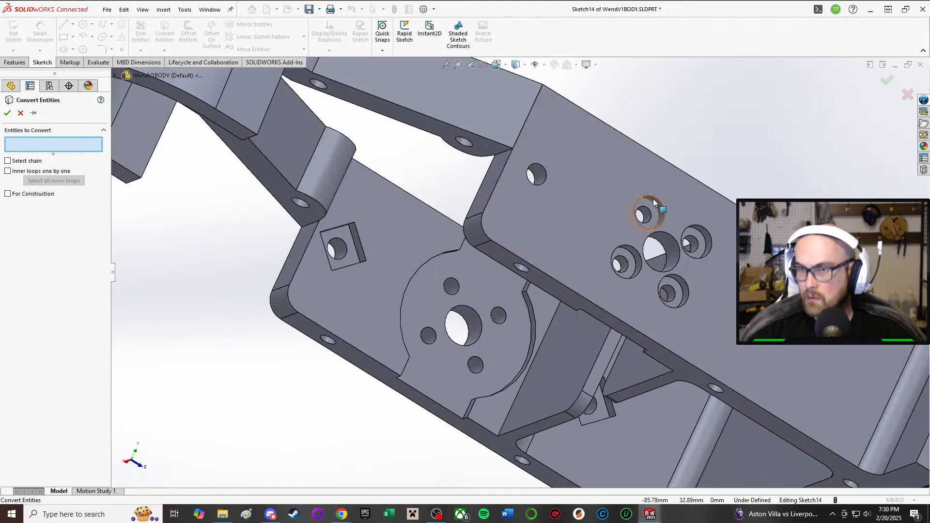
left_click(651, 199)
left_click(690, 237)
left_click(690, 294)
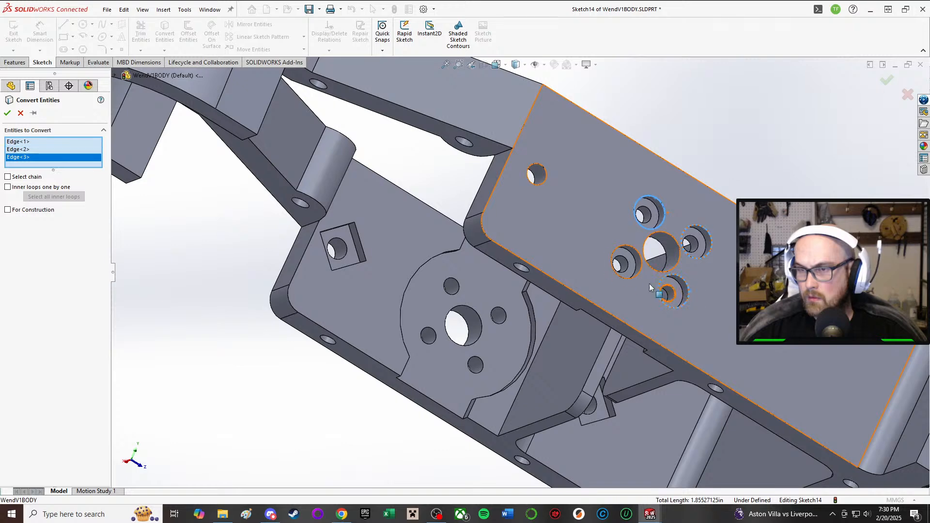
left_click(613, 264)
left_click(8, 113)
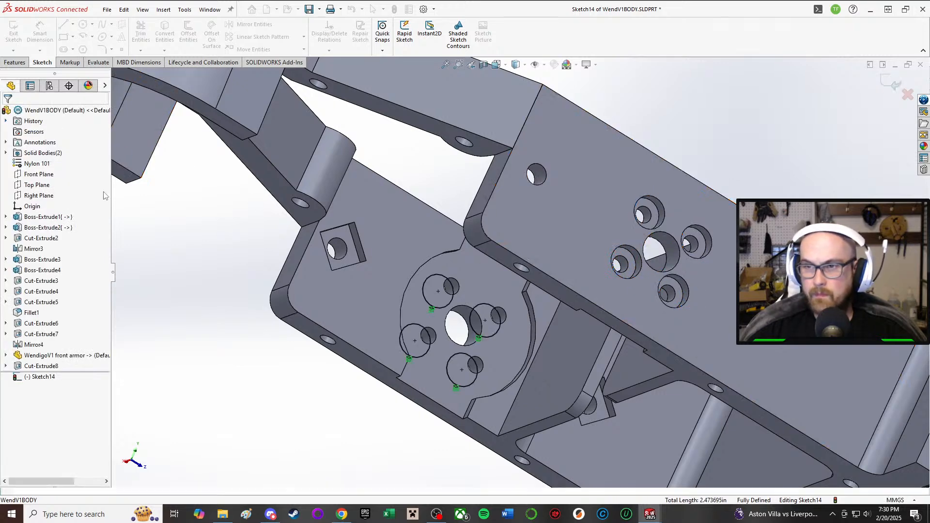
Step: Cut-extrude the four converted circles blind to 2 mm deep, counterboring the opposite side wall's screw holes
scroll(357, 318, "up", 2)
middle_click_drag(288, 307, 361, 281)
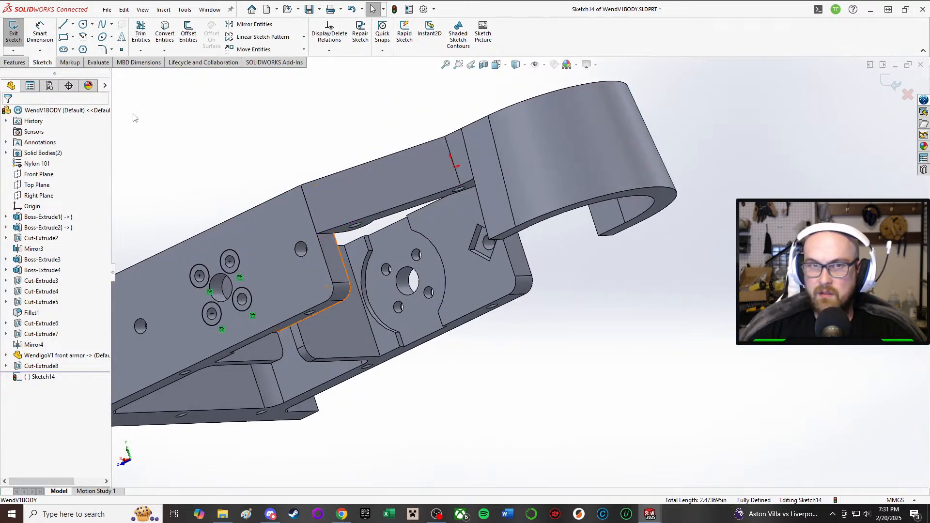
right_click_drag(205, 131, 251, 167)
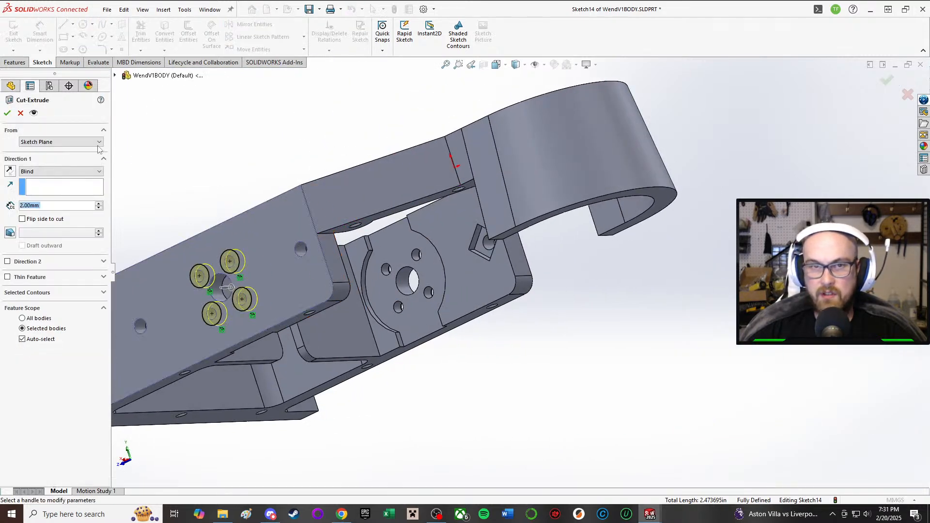
left_click(7, 113)
Step: Review the counterbores on both side walls and save the WendV1BODY part together with its modified component documents
middle_click_drag(277, 249, 245, 286)
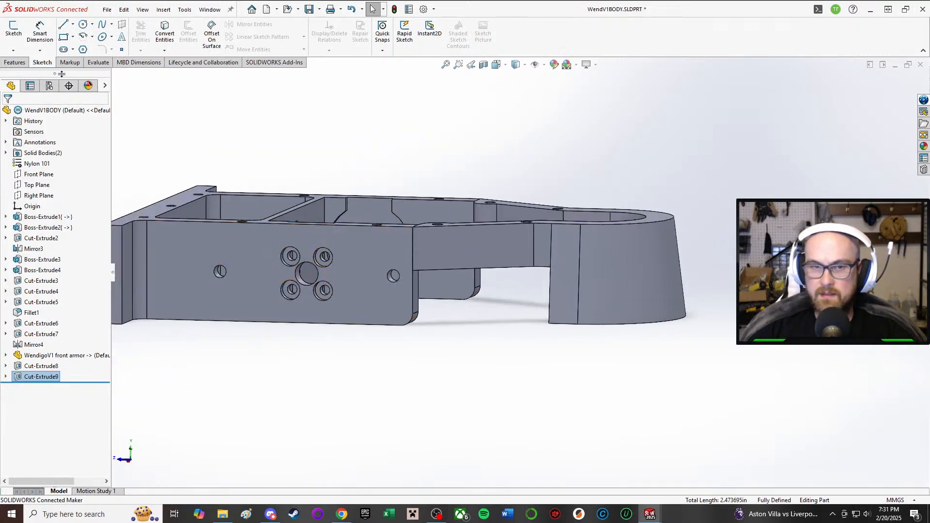
middle_click_drag(373, 322, 400, 291)
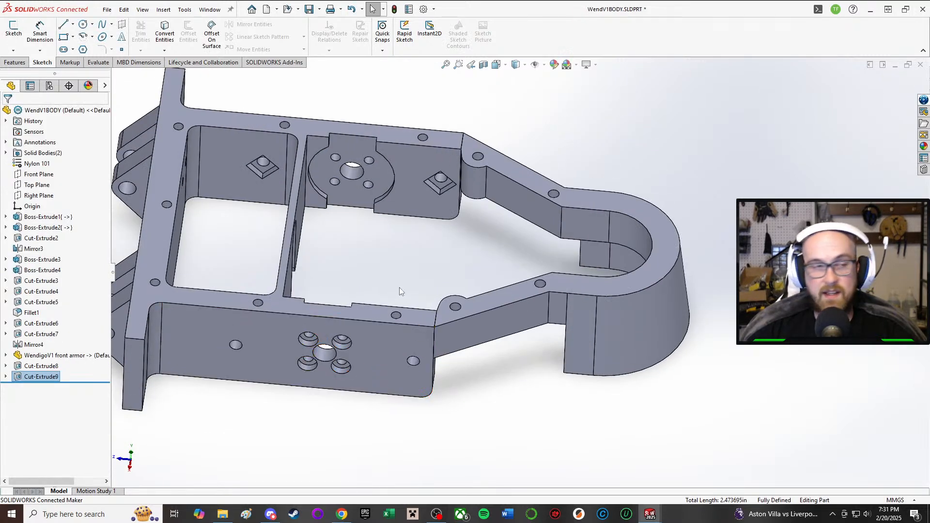
middle_click_drag(387, 285, 334, 160)
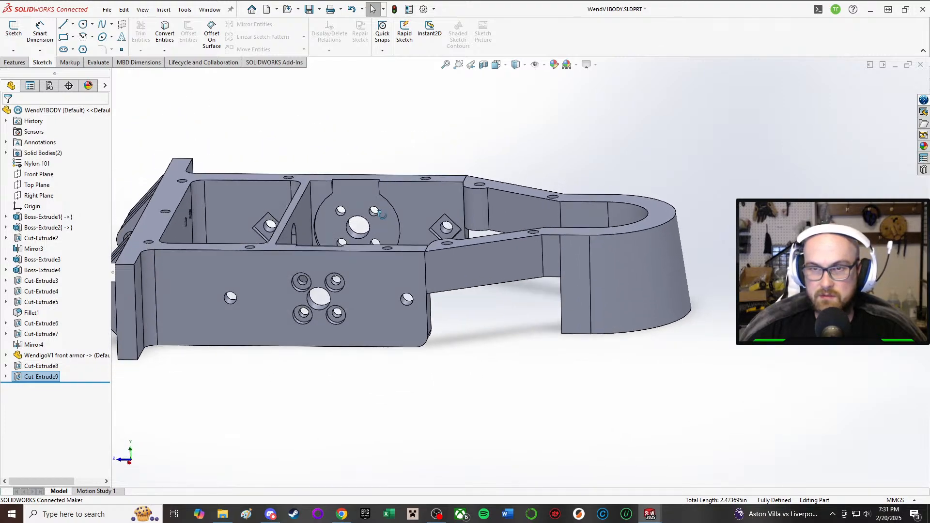
mouse_move(649, 513)
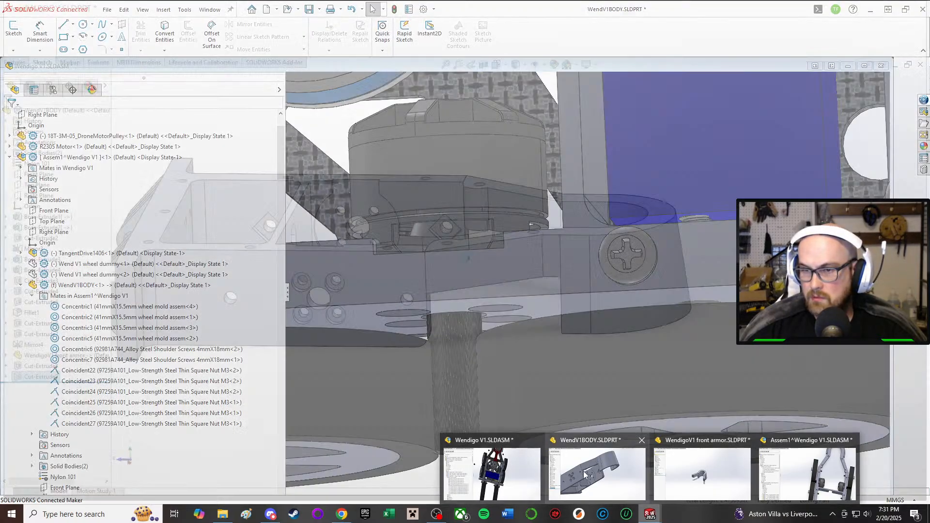
left_click(585, 474)
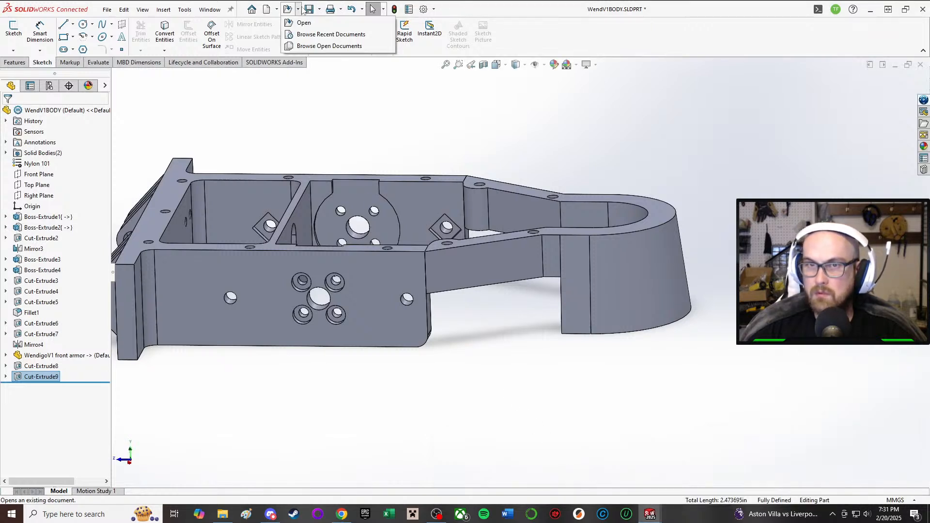
left_click(309, 9)
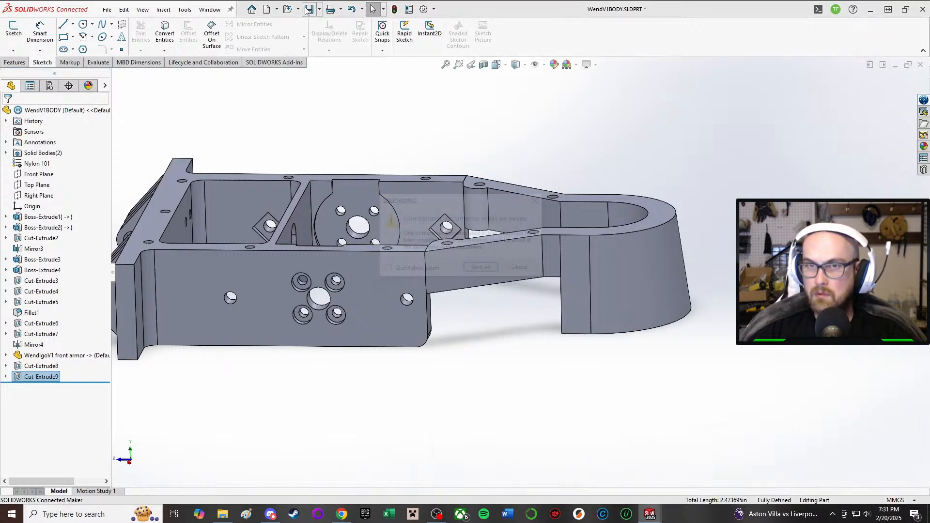
left_click(482, 269)
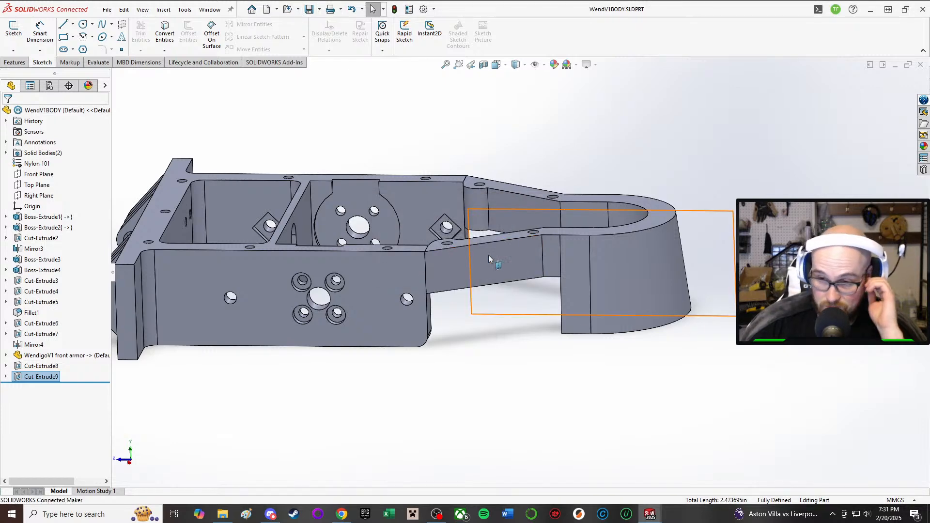
scroll(789, 225, "down", 2)
scroll(400, 186, "up", 5)
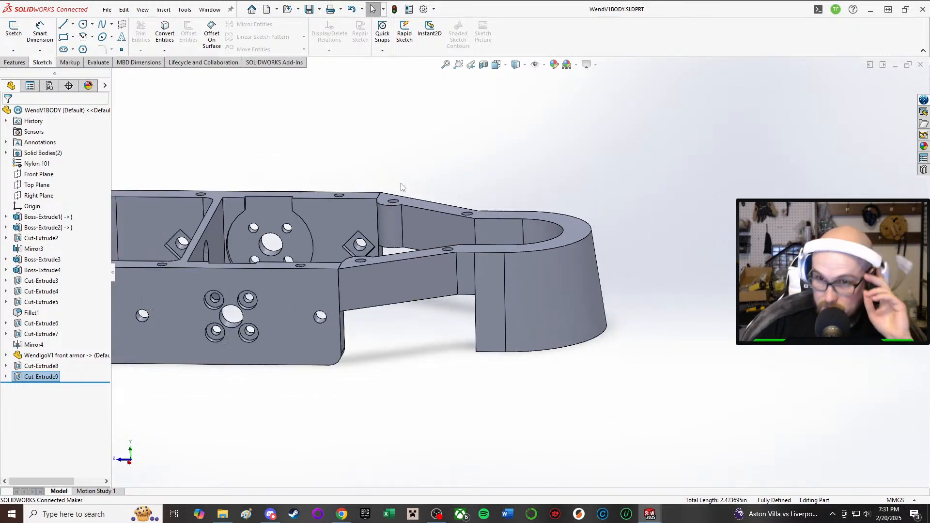
Step: Switch from the body part to the Wendigo V1 assembly and examine the drive motor, wheels and side walls from several angles
middle_click_drag(361, 279, 369, 316)
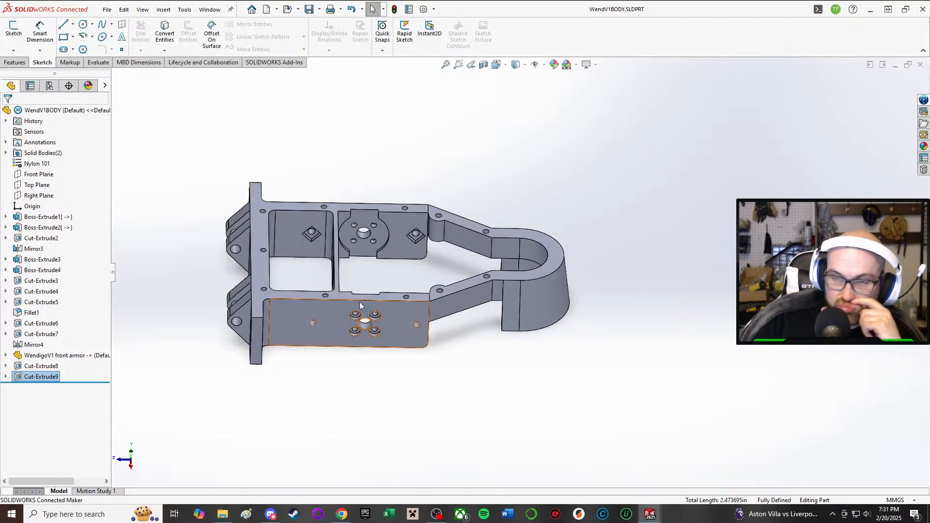
scroll(348, 305, "down", 1)
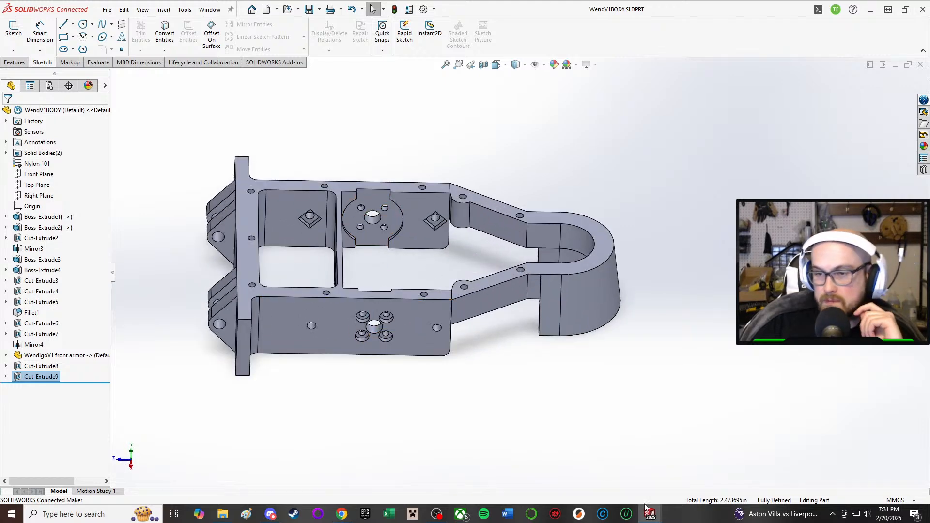
mouse_move(650, 513)
left_click(506, 460)
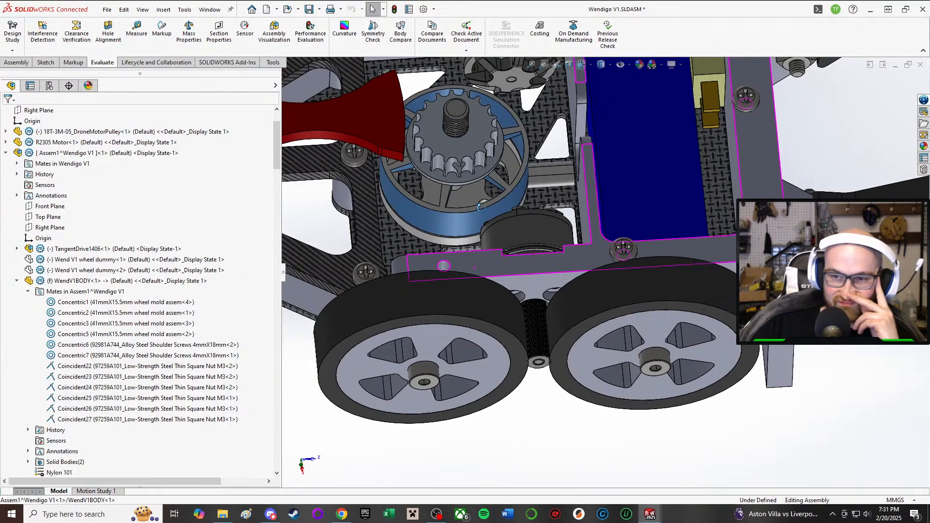
middle_click_drag(481, 207, 538, 373)
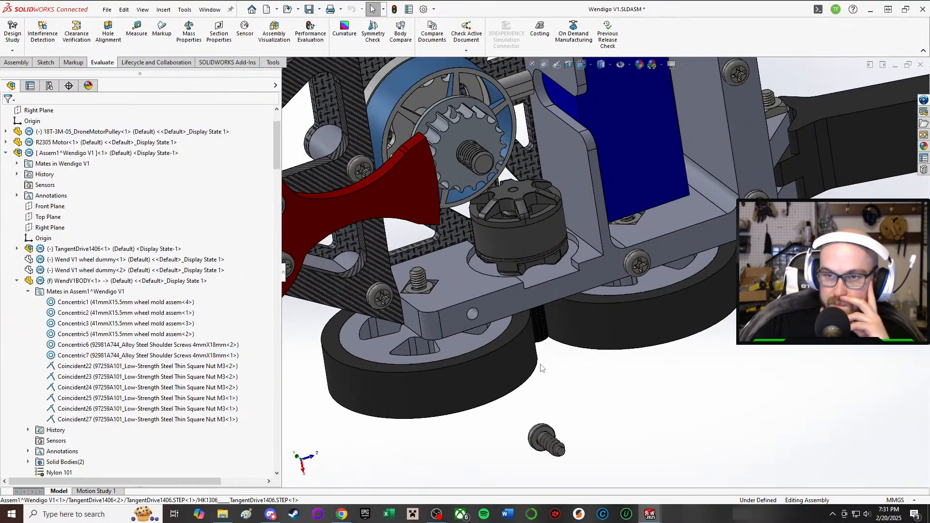
middle_click_drag(541, 368, 597, 347)
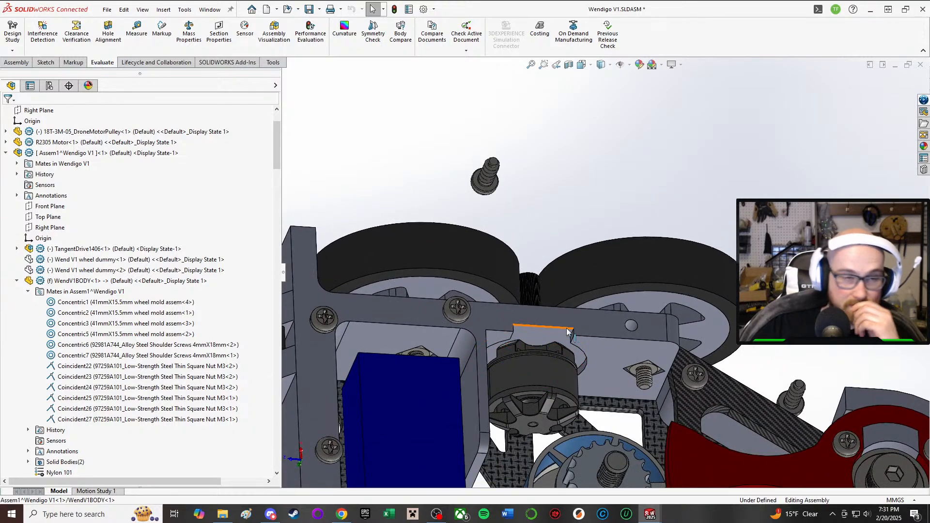
middle_click_drag(537, 315, 513, 355)
scroll(512, 373, "up", 2)
scroll(510, 347, "down", 2)
scroll(510, 347, "up", 1)
scroll(509, 347, "down", 4)
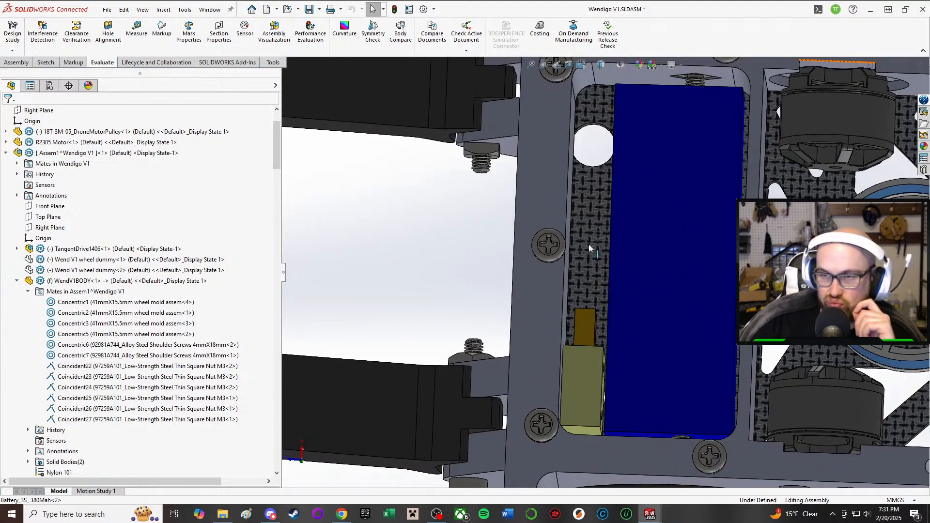
Step: Examine the battery's fit in its bay and the spacing to the neighbouring drive motors and weapon hub
scroll(617, 238, "up", 4)
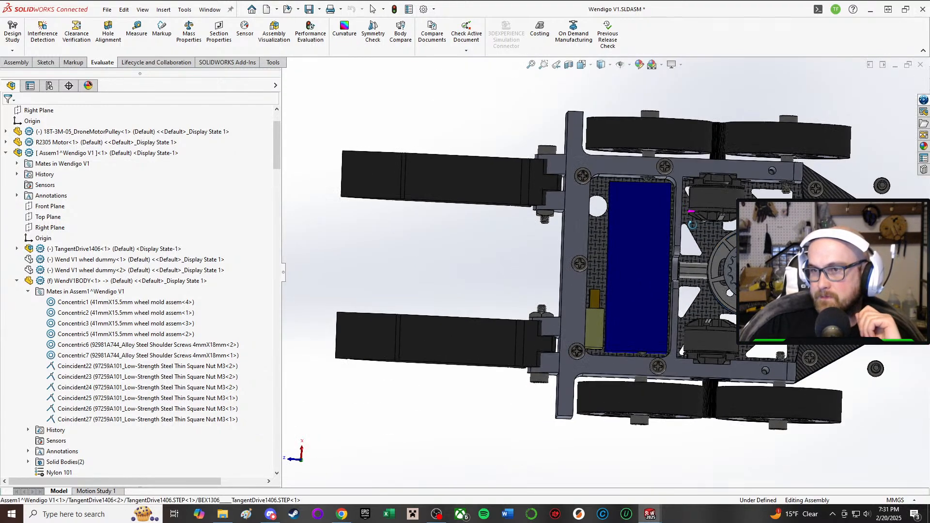
scroll(750, 205, "down", 2)
scroll(775, 218, "down", 2)
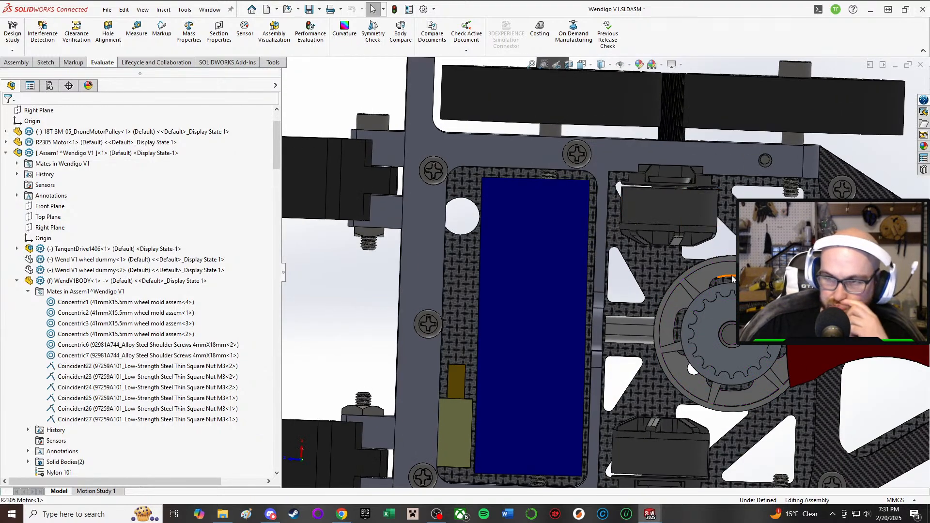
scroll(732, 280, "down", 1)
scroll(732, 279, "up", 1)
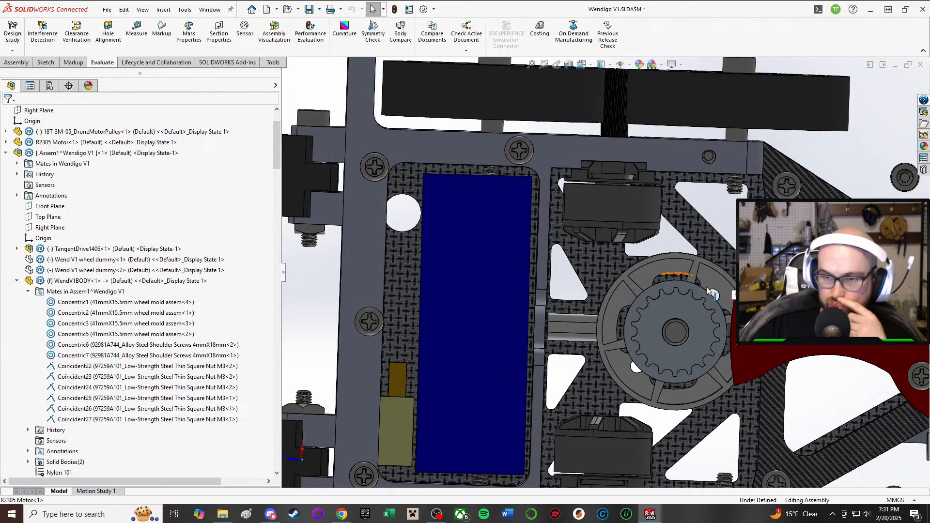
middle_click_drag(725, 285, 515, 286)
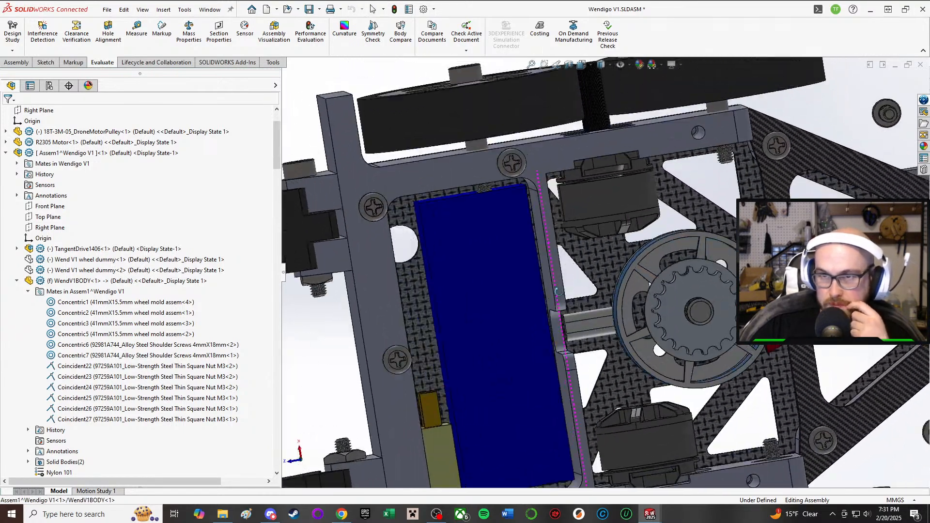
left_click(515, 285)
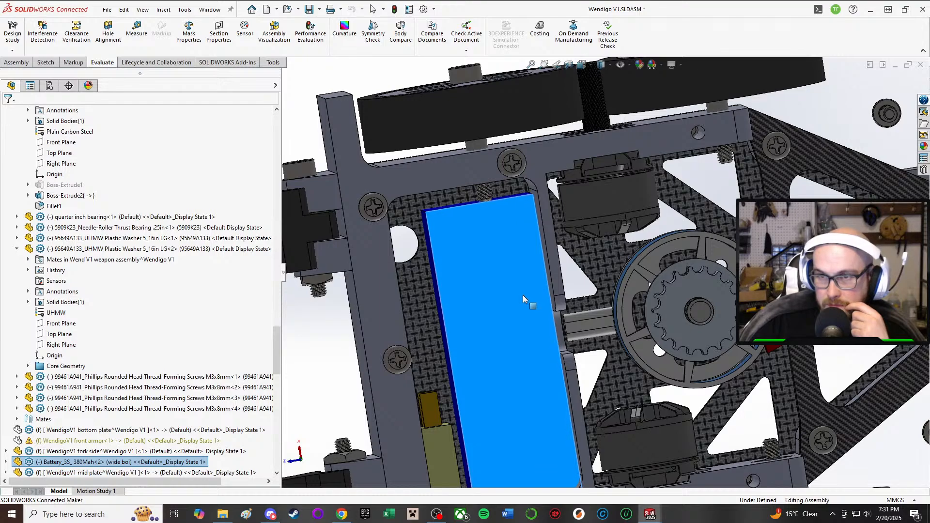
middle_click_drag(516, 291, 537, 264)
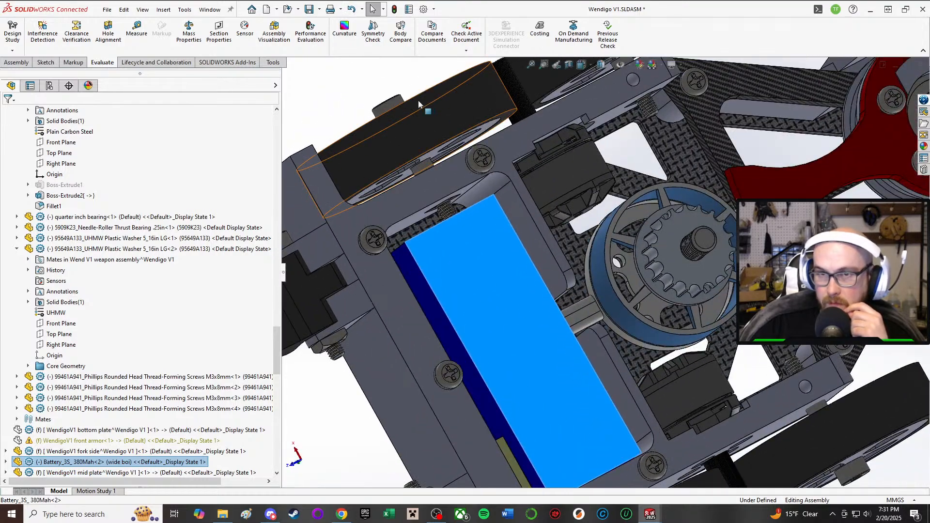
Step: Inspect the 4mmX18mm wheel shoulder screw, its shoulder and the threaded end reaching into the battery bay
left_click(392, 109)
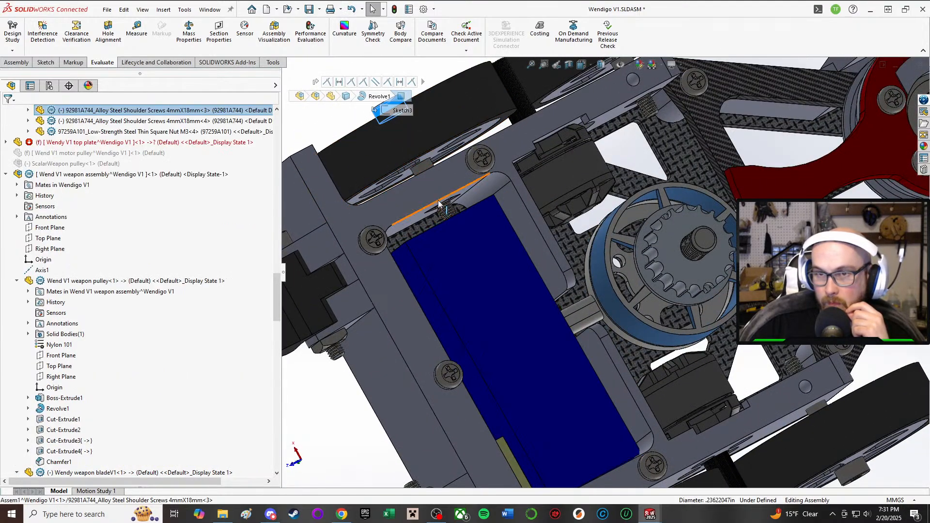
left_click(423, 168)
middle_click_drag(422, 169, 448, 188)
scroll(470, 188, "down", 2)
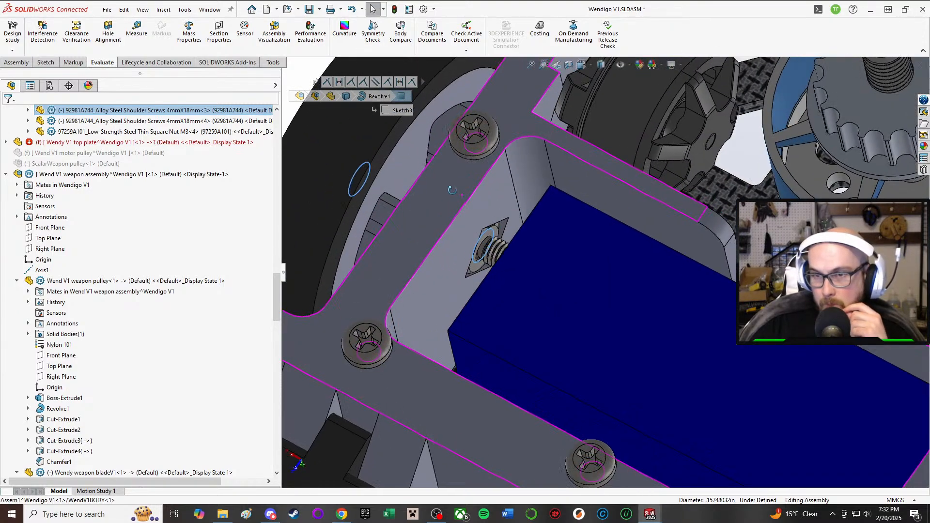
scroll(448, 189, "down", 5)
middle_click_drag(531, 299, 557, 249)
scroll(547, 339, "up", 3)
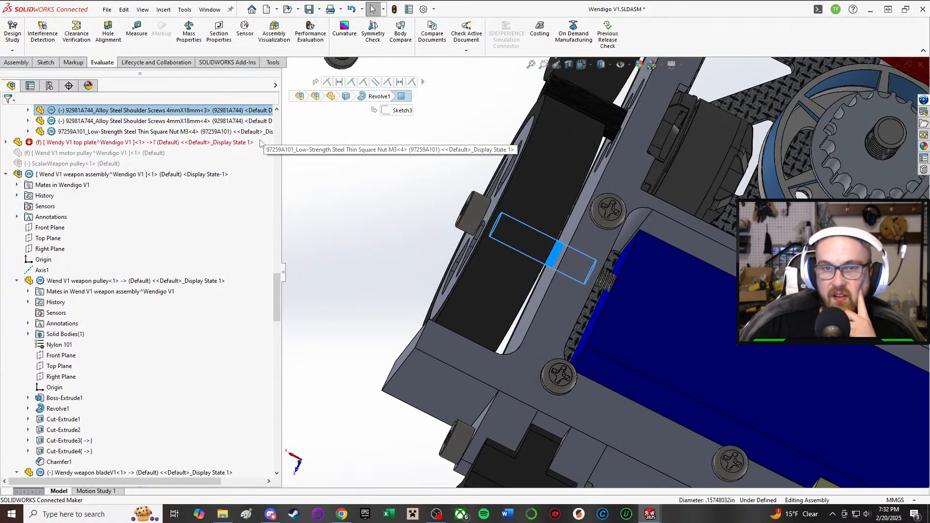
Step: Look through the component tree around the selected shoulder screw and review the wheel side of the chassis
scroll(248, 133, "up", 1)
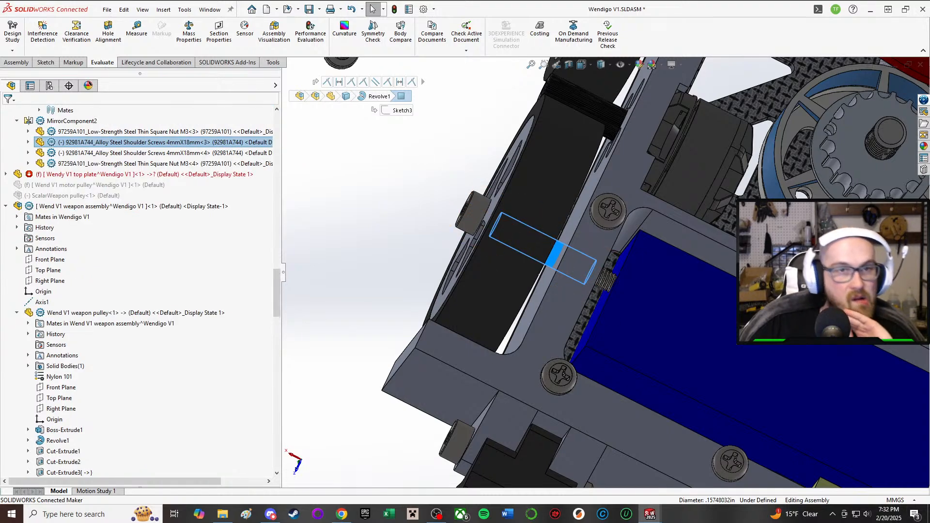
scroll(426, 417, "up", 3)
middle_click_drag(534, 351, 515, 271)
scroll(545, 227, "down", 1)
middle_click_drag(545, 227, 527, 251)
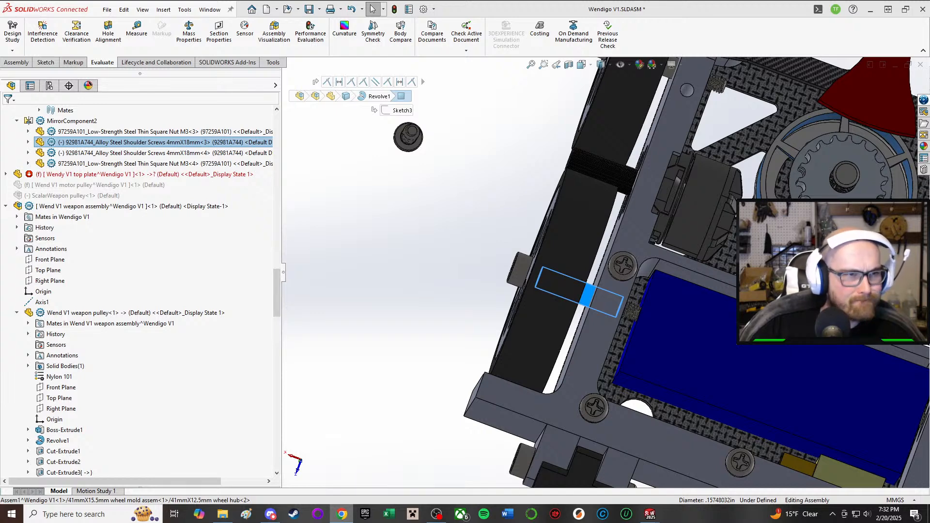
scroll(106, 230, "up", 20)
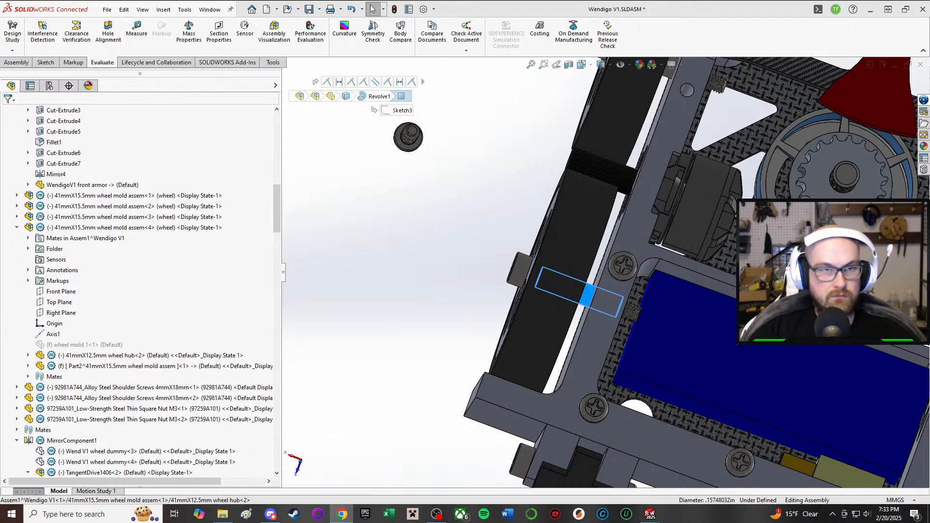
scroll(536, 306, "up", 2)
scroll(535, 306, "up", 2)
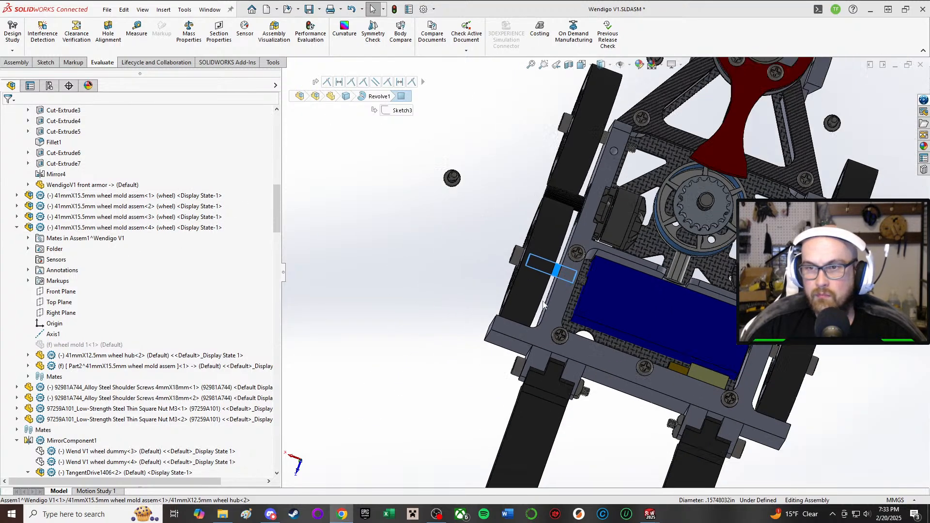
scroll(569, 326, "down", 2)
Step: Look for a Replace Components command on the mirrored 4mmX18mm wheel shoulder screw
left_click(495, 382)
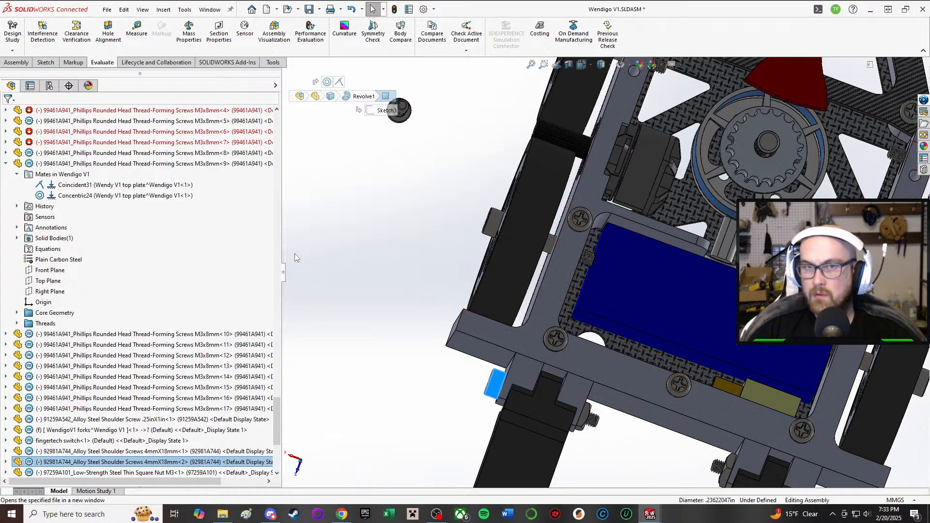
left_click(494, 224)
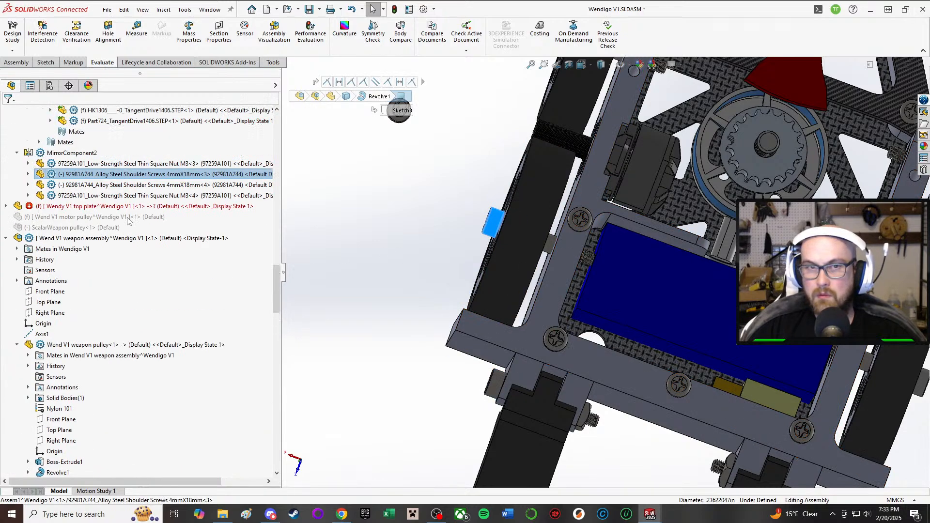
scroll(145, 236, "up", 9)
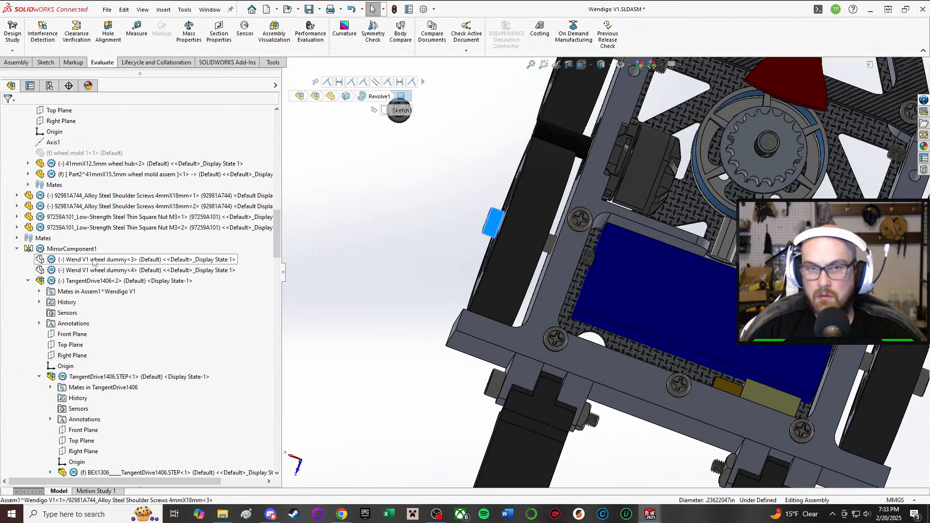
right_click(494, 218)
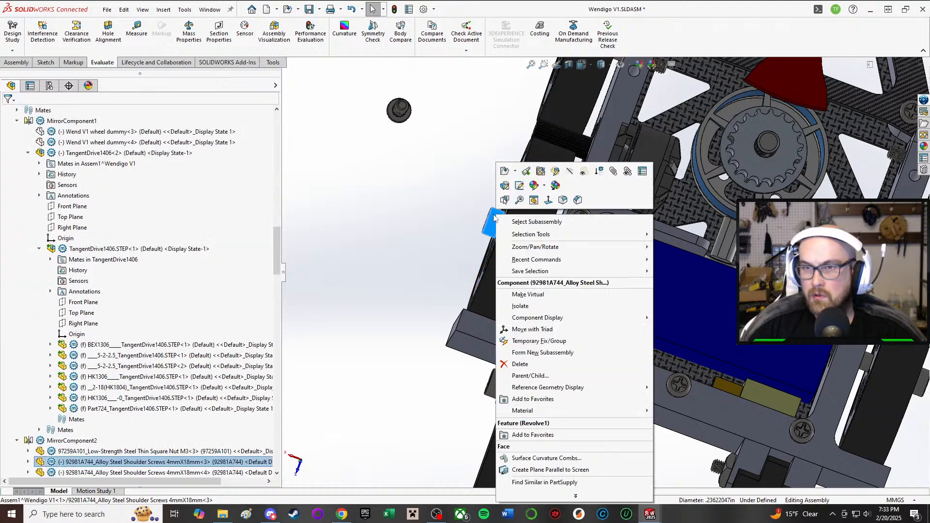
left_click(553, 496)
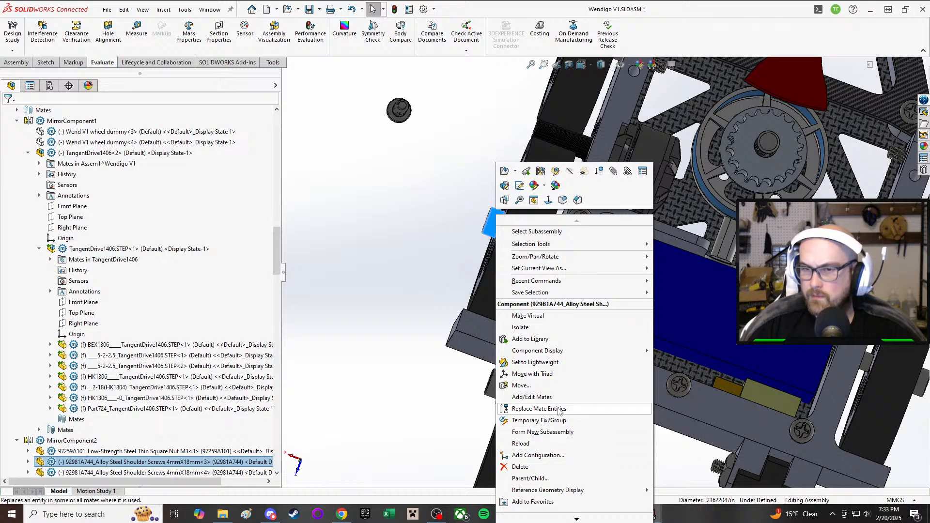
scroll(559, 408, "down", 5)
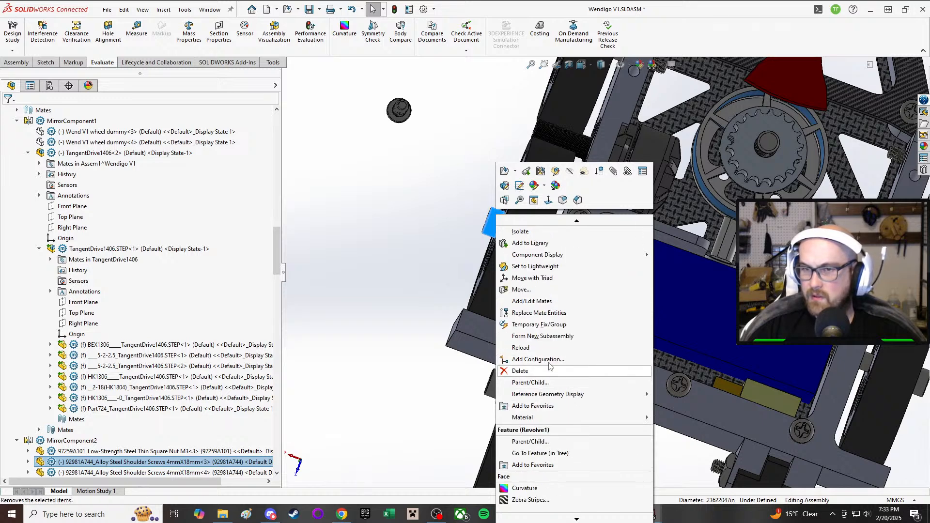
scroll(546, 283, "up", 2)
scroll(547, 281, "down", 2)
scroll(547, 276, "down", 3)
scroll(548, 271, "up", 3)
left_click(441, 278)
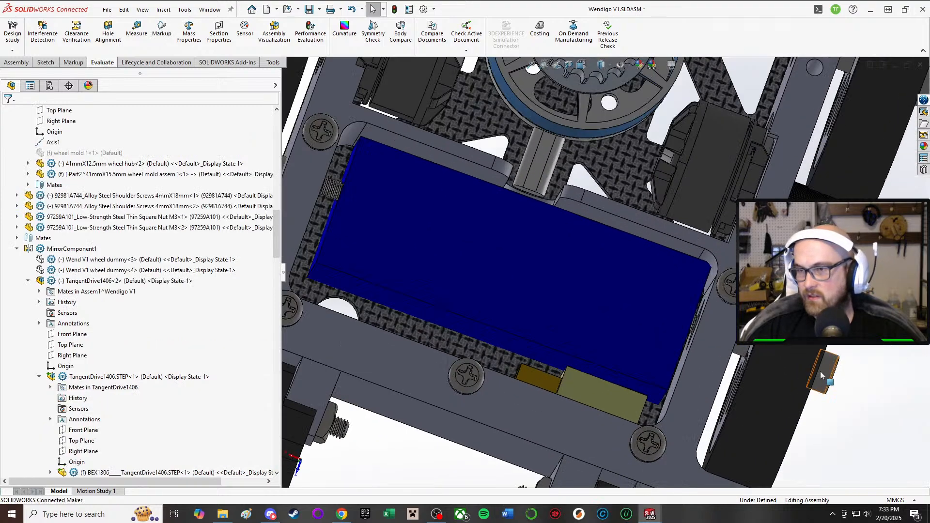
Step: Start Replace Components on the original 4mmX18mm shoulder screw in the opposite wheel and browse for a replacement file
right_click(822, 375)
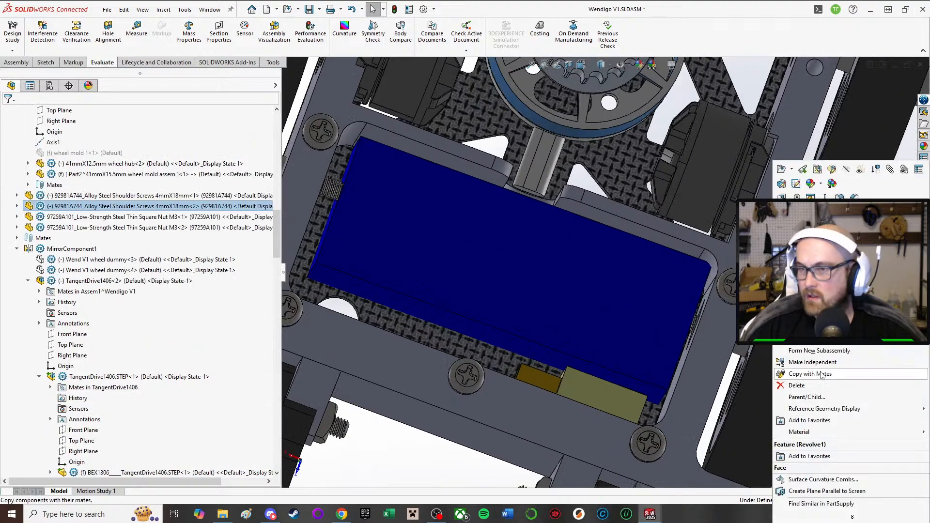
left_click(841, 516)
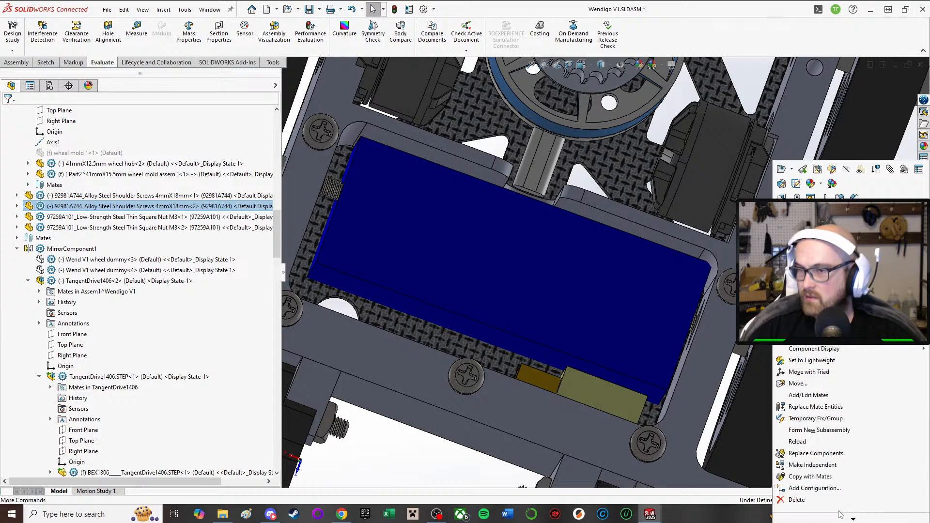
left_click(816, 453)
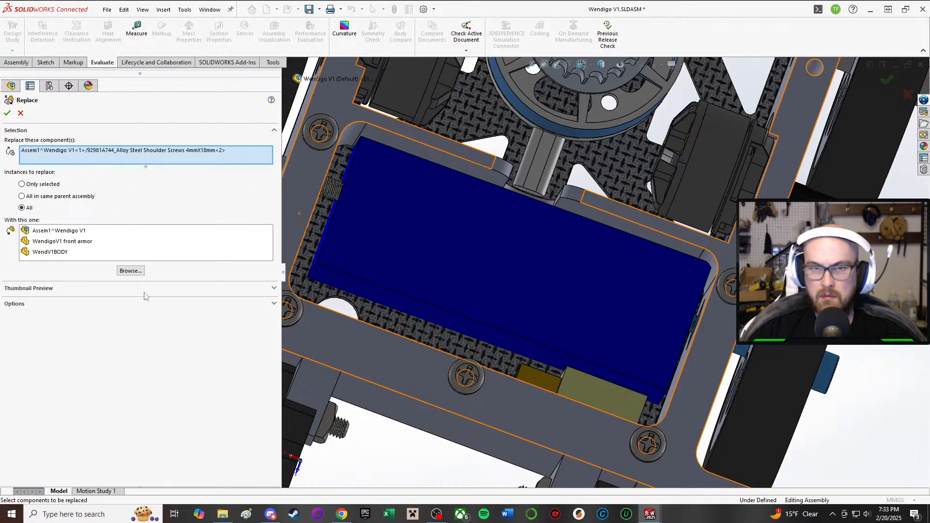
left_click(129, 271)
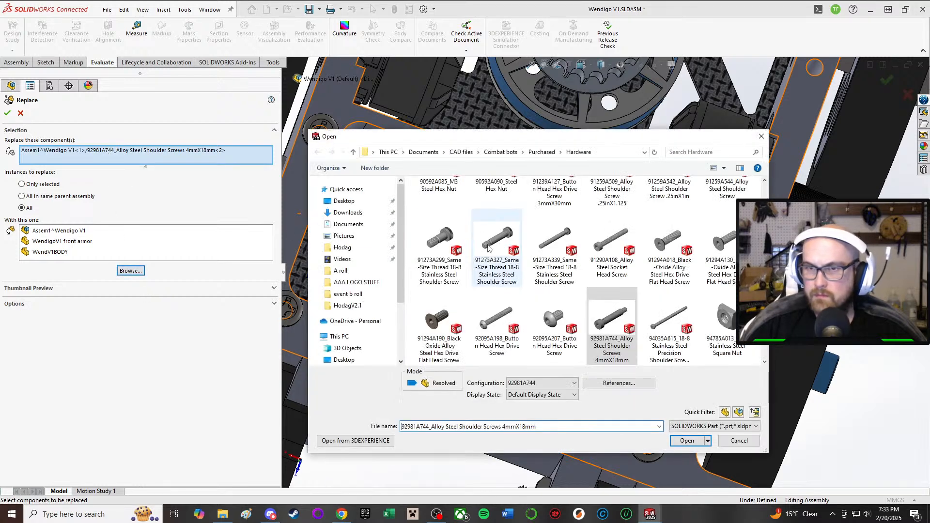
Step: Look through the Hardware folder for a replacement shoulder screw, check the 94035A615 part's size, and cancel the file selection
scroll(633, 286, "down", 1)
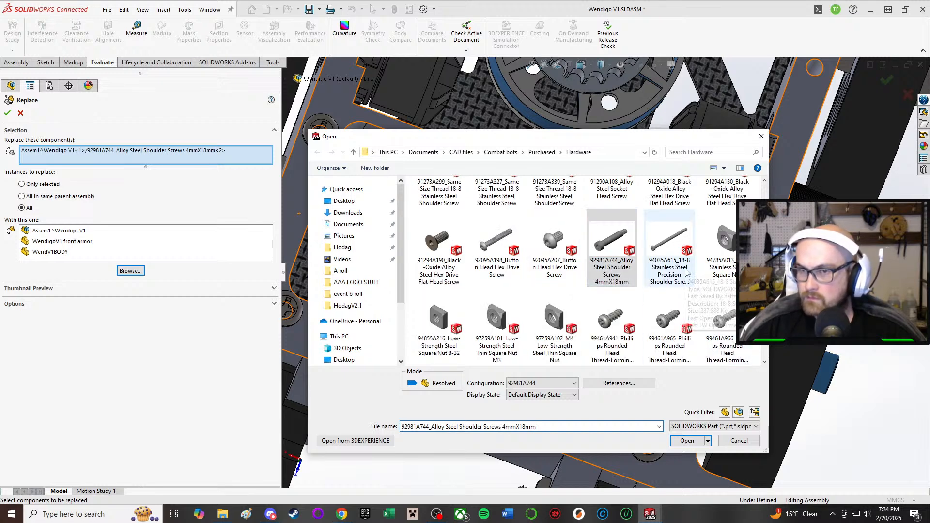
scroll(686, 273, "up", 1)
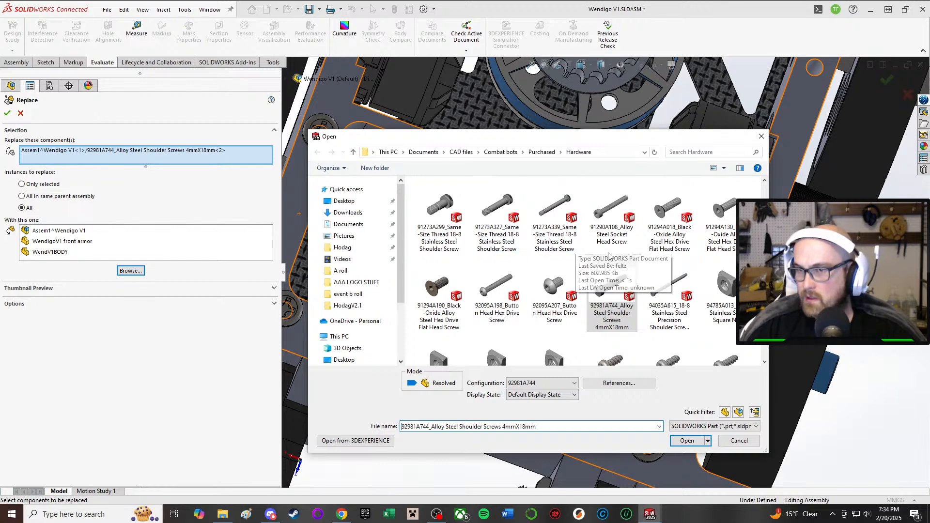
scroll(607, 261, "down", 2)
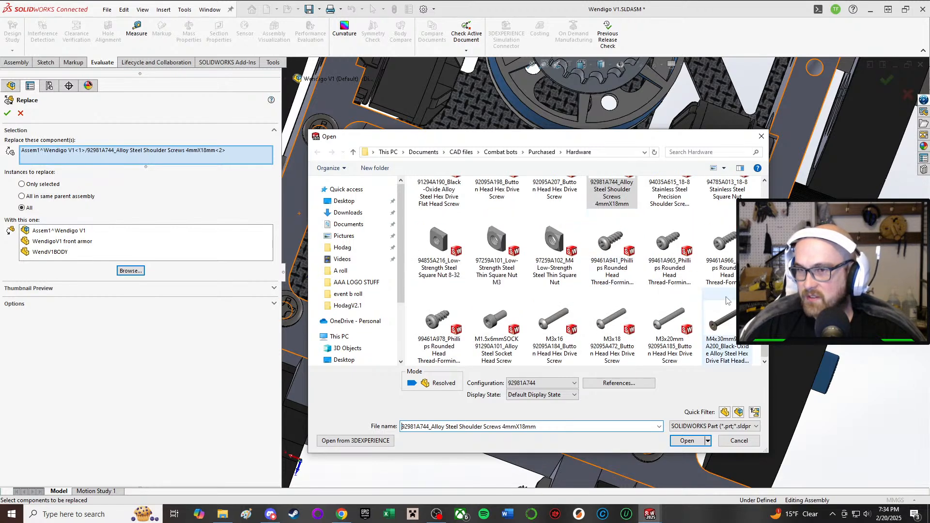
scroll(668, 317, "up", 1)
scroll(668, 318, "down", 1)
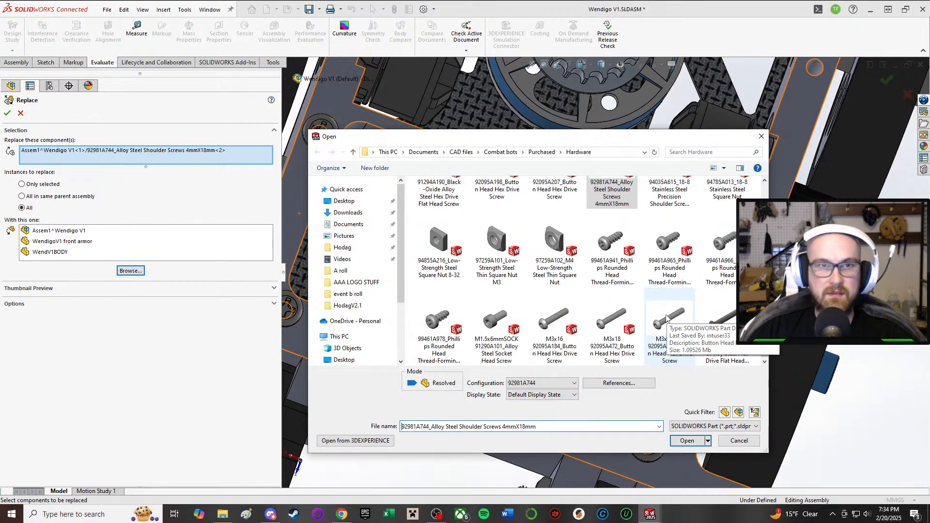
scroll(635, 308, "up", 1)
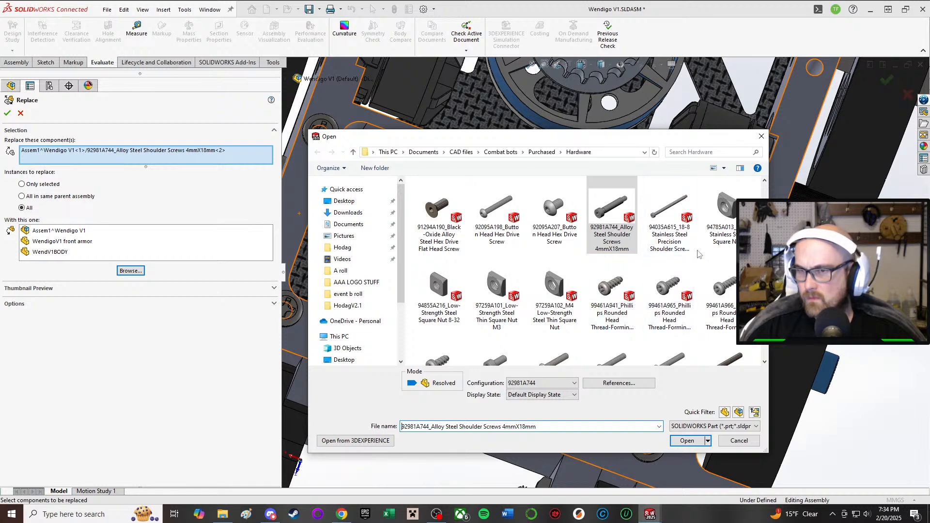
left_click(674, 252)
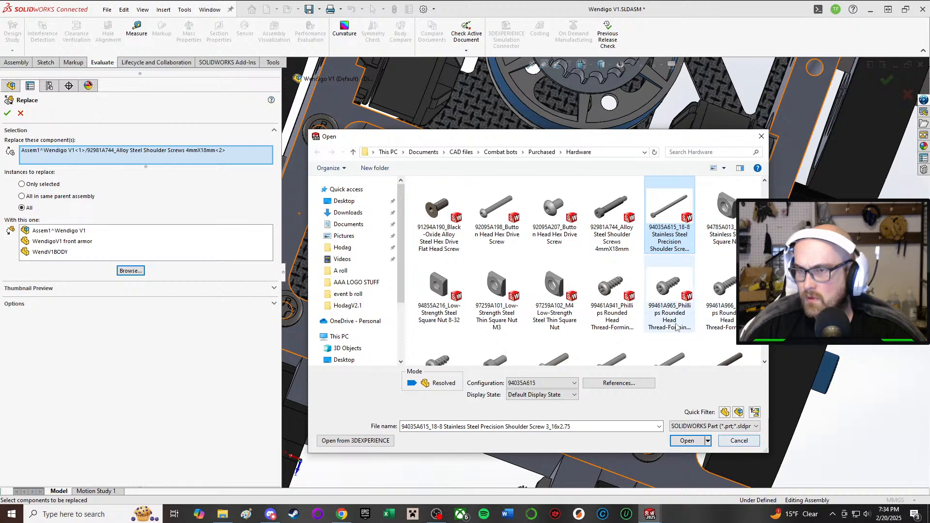
scroll(676, 321, "down", 1)
scroll(681, 322, "up", 2)
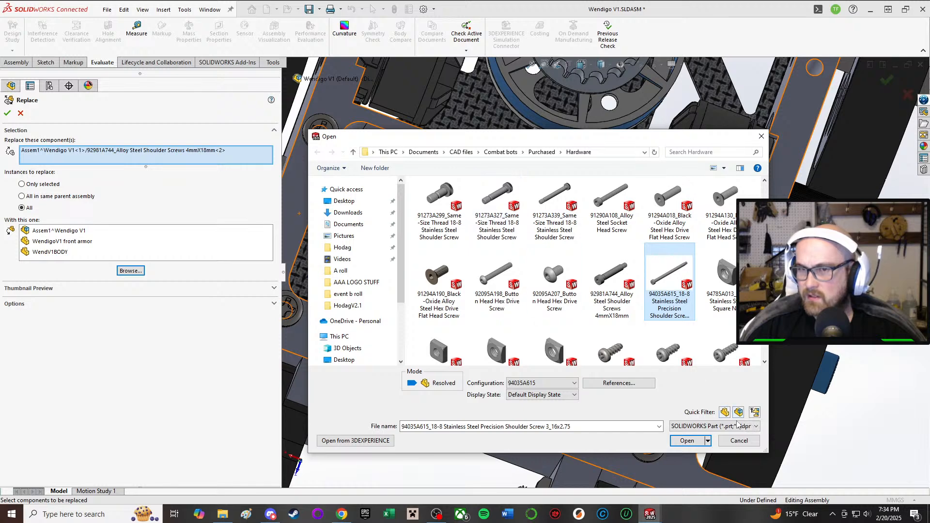
left_click(739, 441)
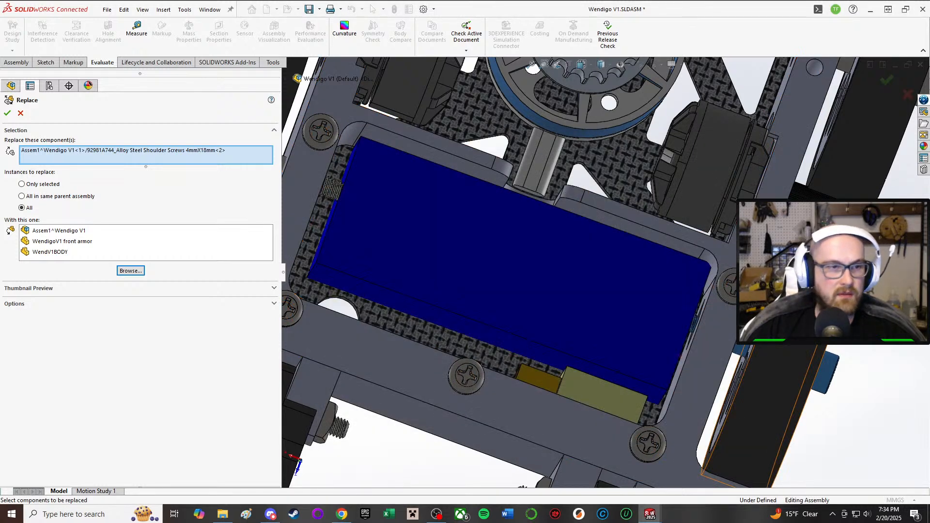
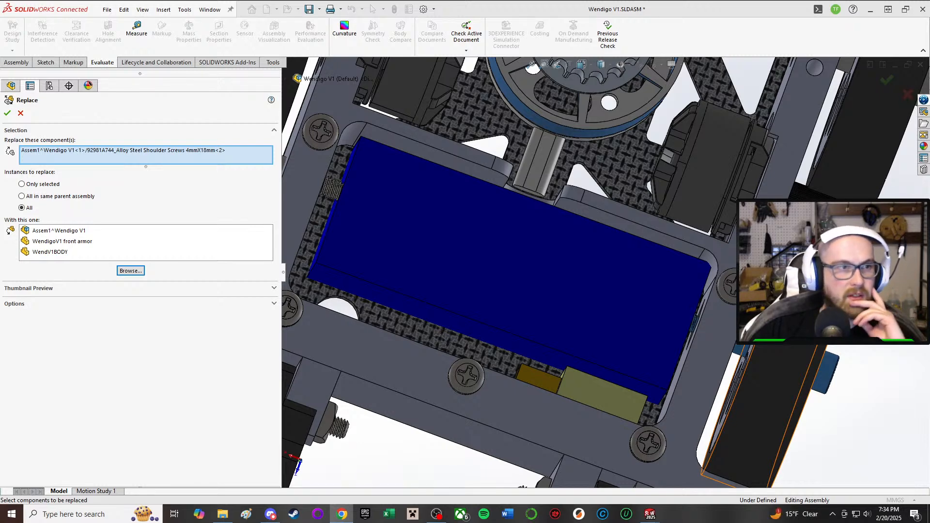
Step: Replace all instances of the 4mmX18mm shoulder screw with the 90323A217 18-8 Stainless Steel Low-Profile Precision Shoulder Screw 4mmx16mm
left_click(130, 271)
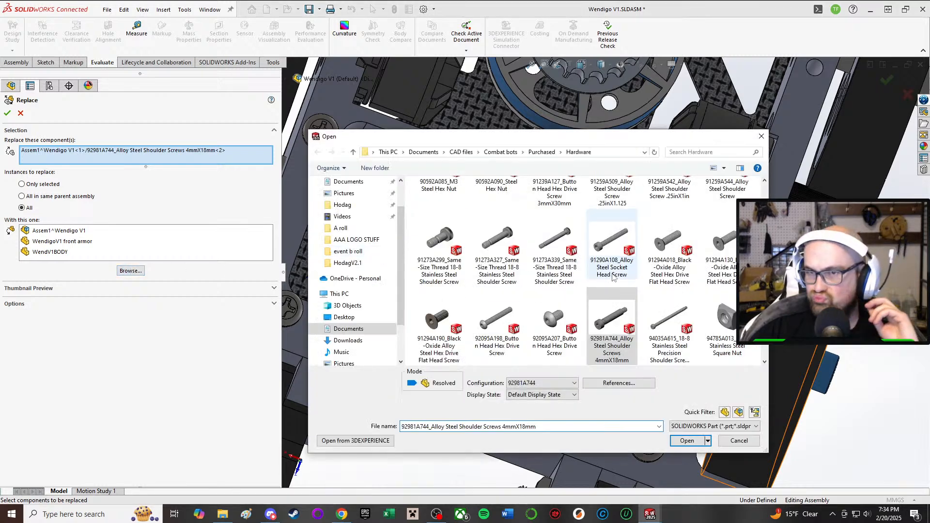
scroll(513, 270, "down", 1)
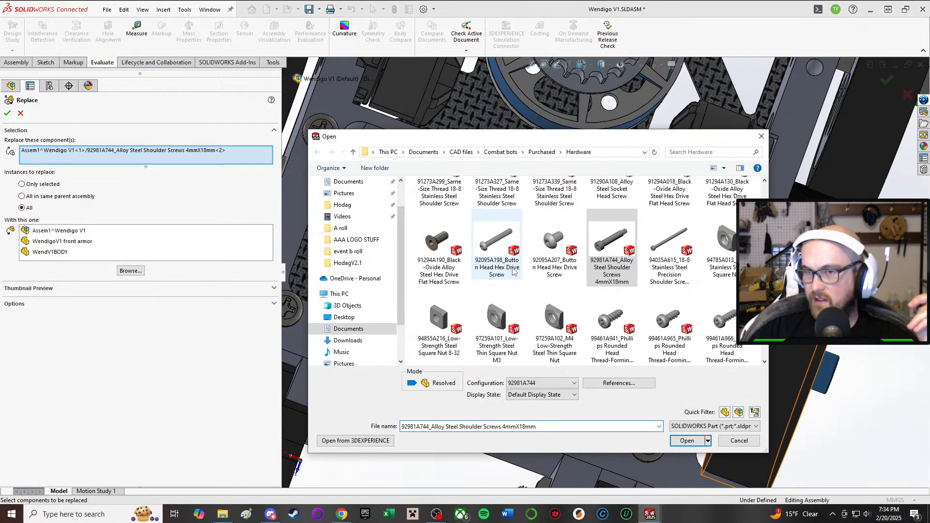
scroll(513, 270, "down", 1)
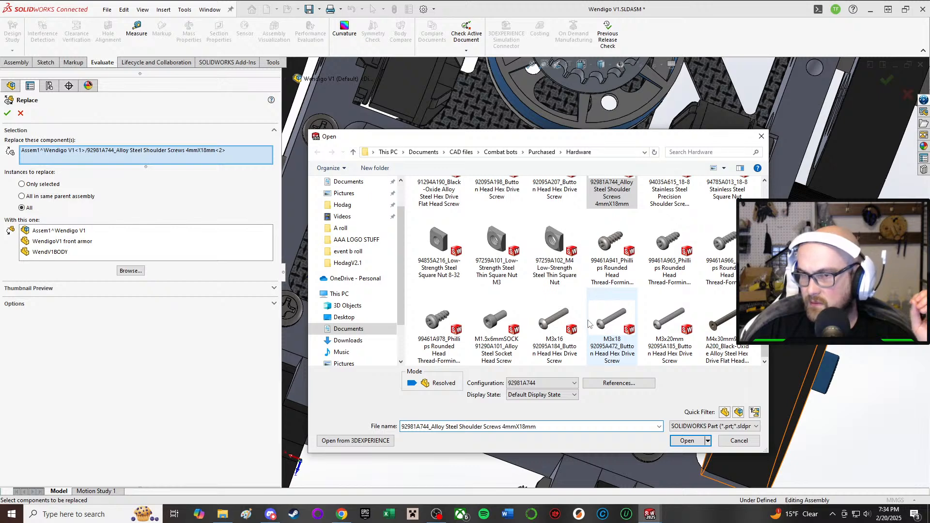
scroll(577, 320, "up", 3)
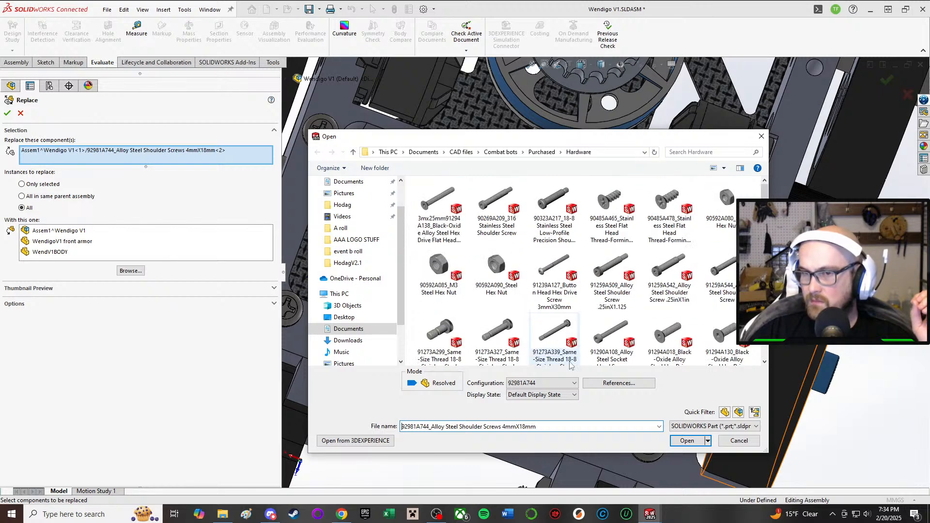
left_click(552, 209)
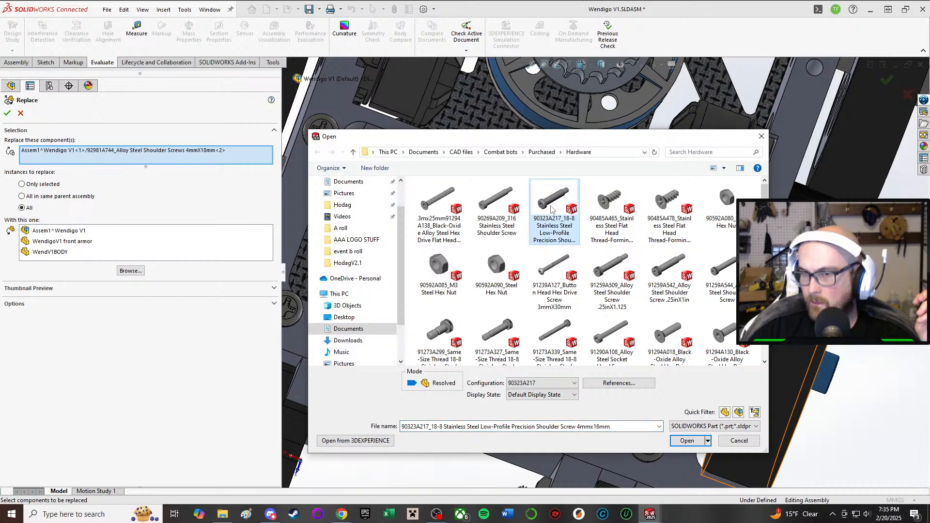
left_click(680, 439)
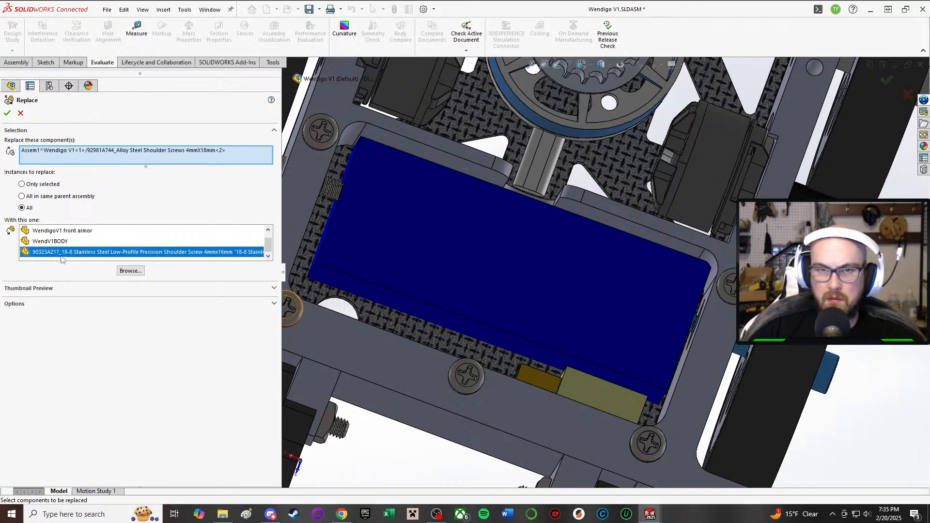
left_click(9, 114)
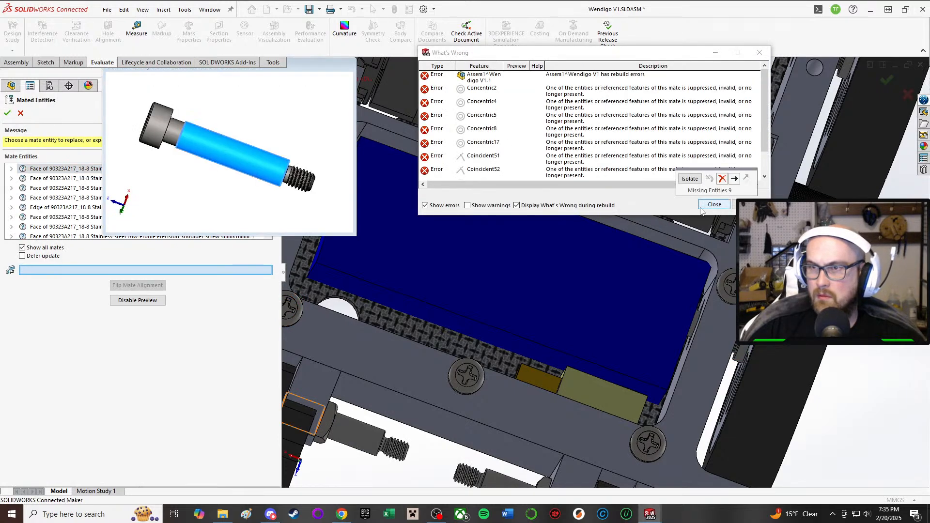
Step: Try to delete the replaced screws' missing mate entities, close the error report, and cancel the mated entities replacement
left_click(721, 179)
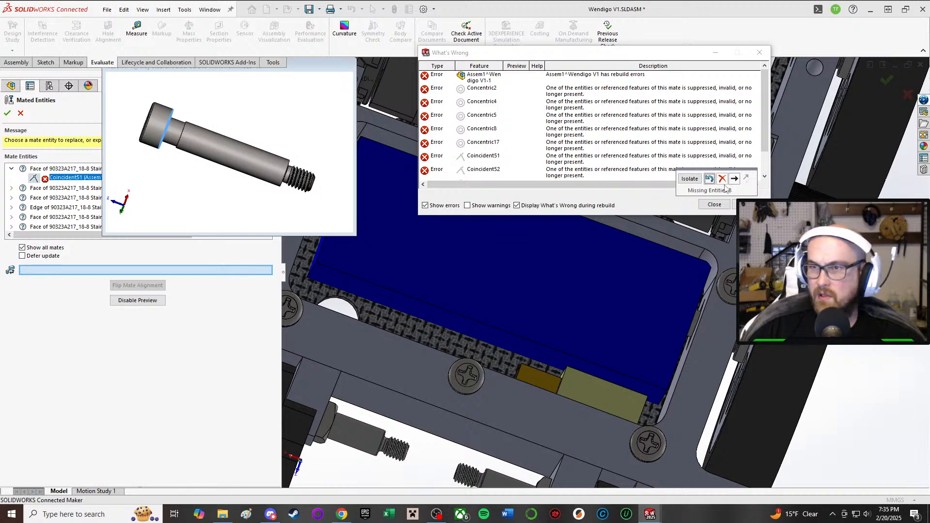
left_click(722, 181)
left_click(722, 181)
left_click(722, 180)
left_click(722, 180)
left_click(722, 180)
left_click(722, 179)
left_click(721, 179)
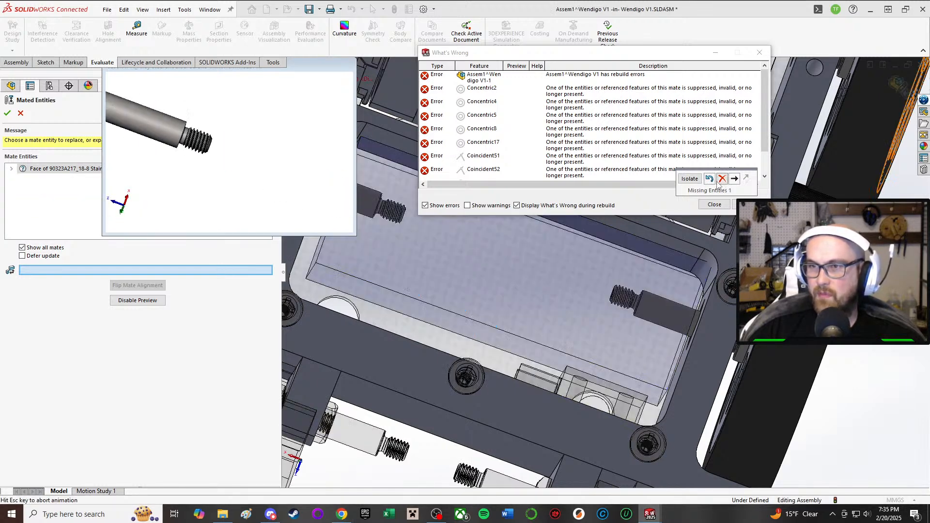
left_click(722, 179)
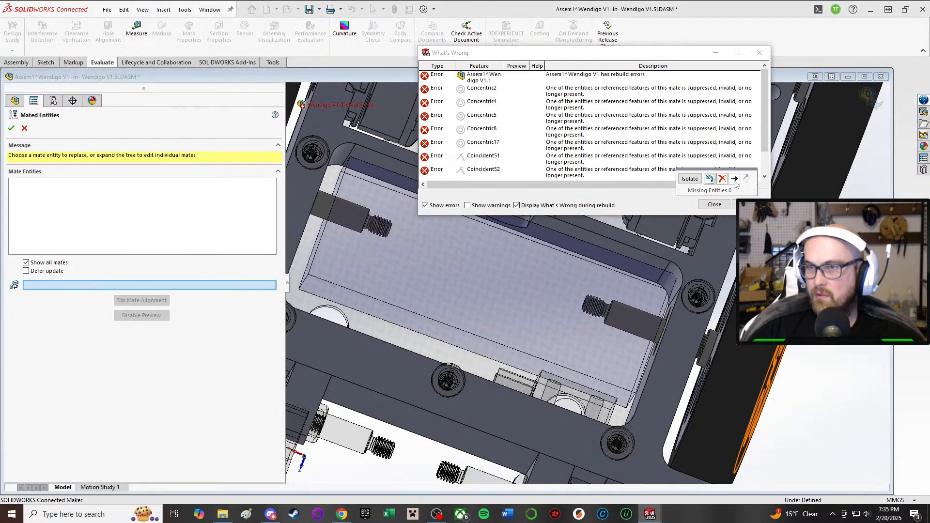
left_click(712, 204)
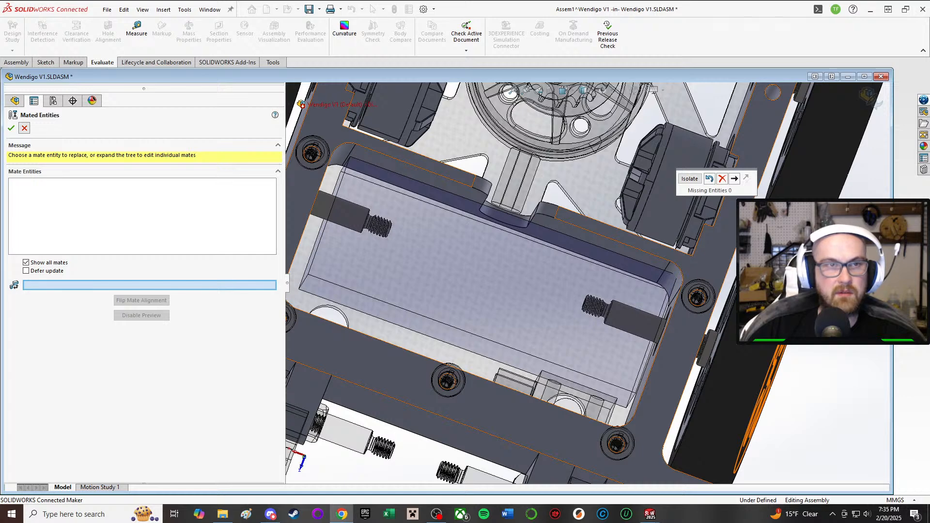
left_click(24, 128)
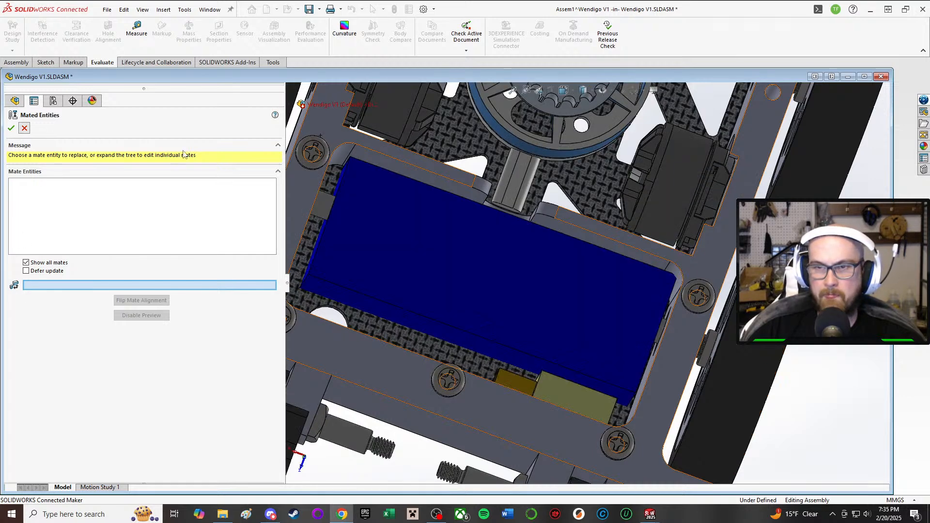
Step: Maximize the Wendigo V1 assembly window and switch to the Assem1^Wendigo V1 subassembly window, accepting the rebuild
scroll(297, 125, "up", 4)
scroll(670, 313, "down", 2)
middle_click_drag(575, 291, 584, 310)
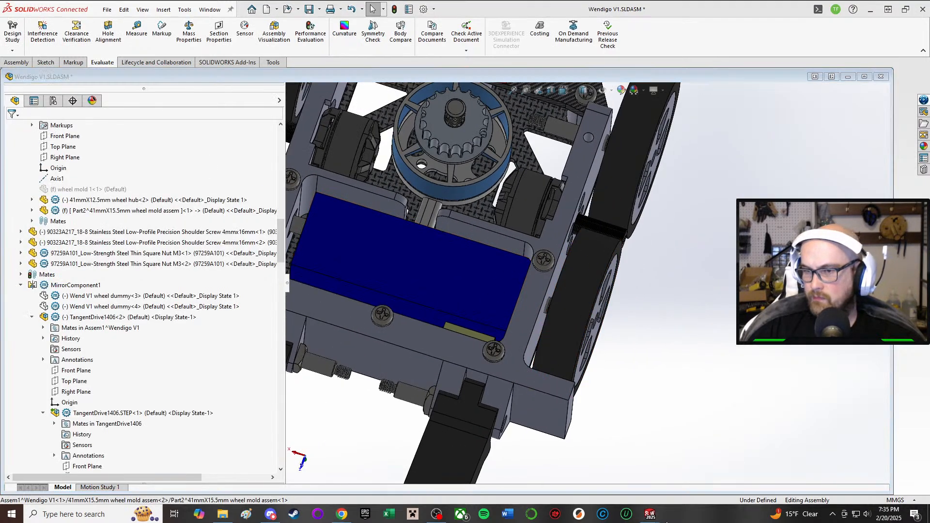
left_click(864, 76)
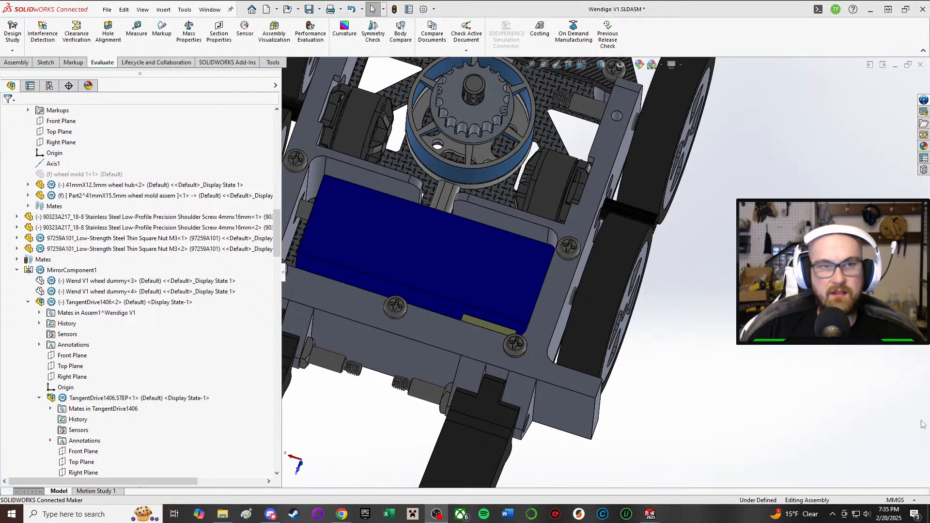
mouse_move(649, 513)
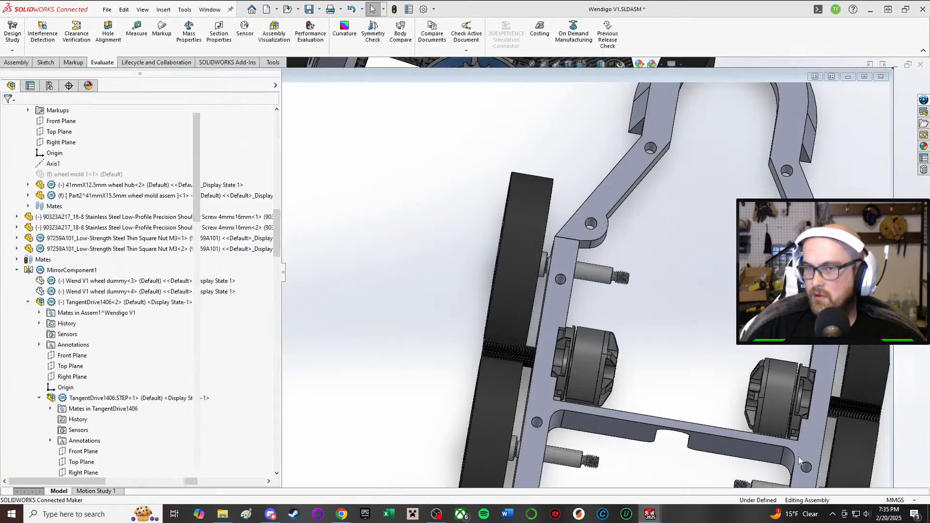
left_click(798, 456)
key("Return")
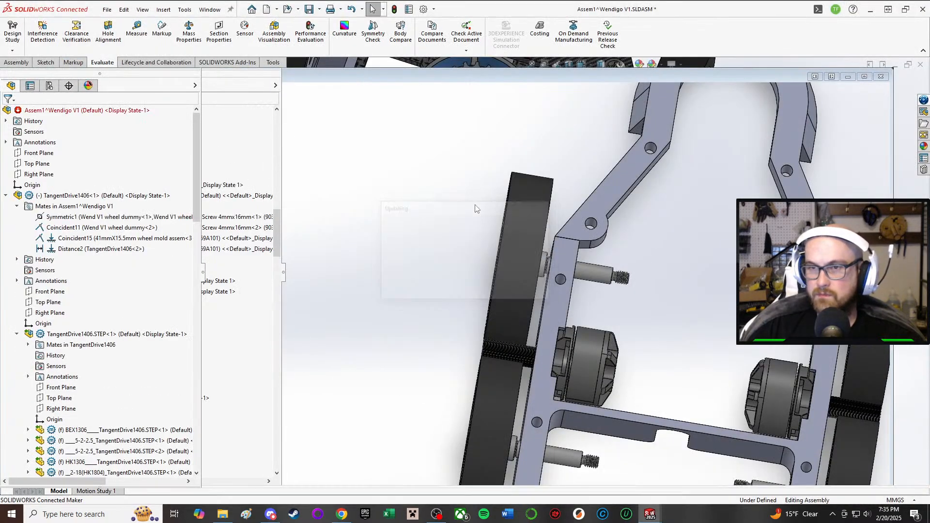
Step: Move the replacement shoulder screw out past the outer side of the wheel nearer the chassis's curved end
left_click_drag(617, 239, 465, 213)
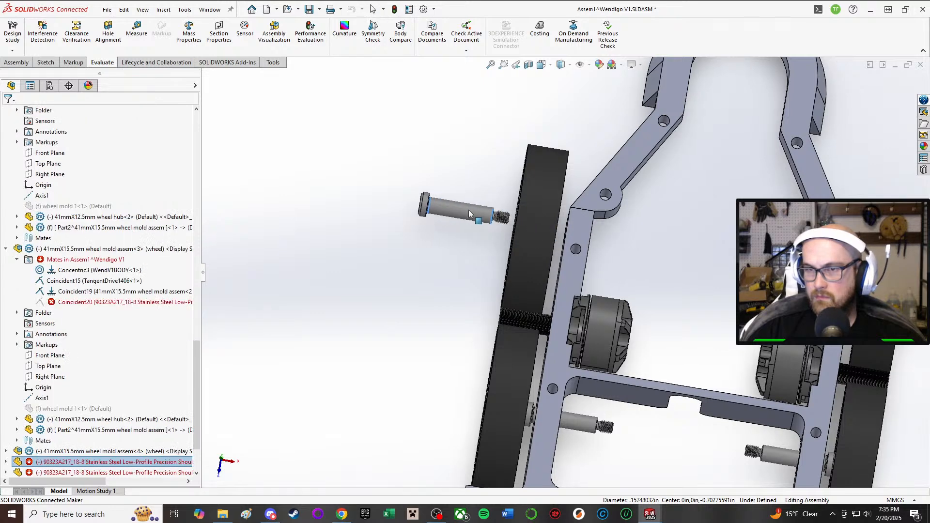
scroll(591, 321, "up", 1)
middle_click_drag(681, 274, 539, 227)
left_click(507, 266)
right_click(461, 339)
left_click(330, 351)
scroll(34, 439, "down", 2)
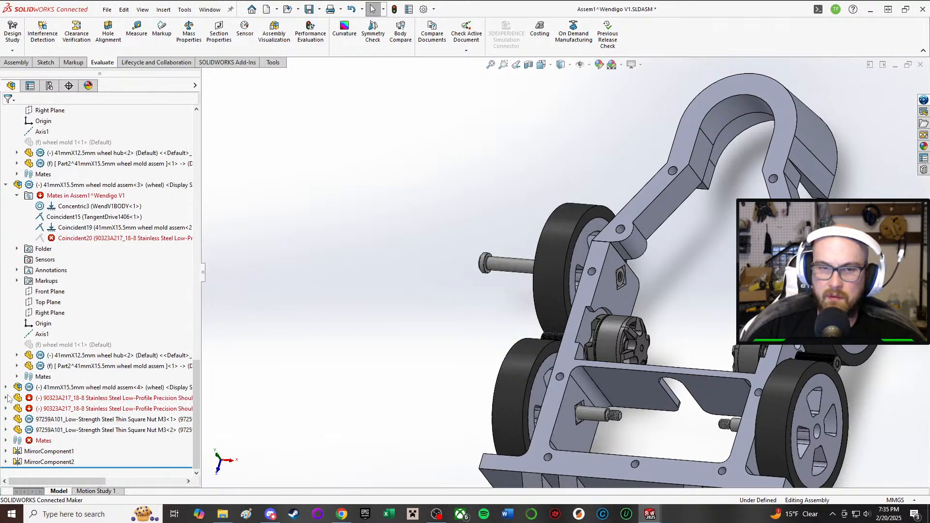
Step: Delete the broken Concentric7 and Coincident20 mates of the pulled-out 4mmx16mm shoulder screw
left_click(7, 397)
left_click(17, 334)
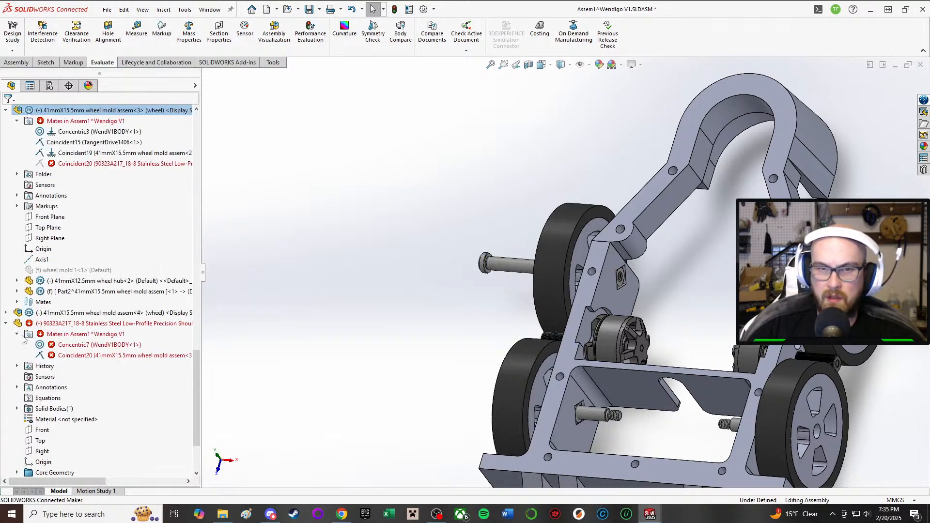
left_click(72, 344)
key("Delete")
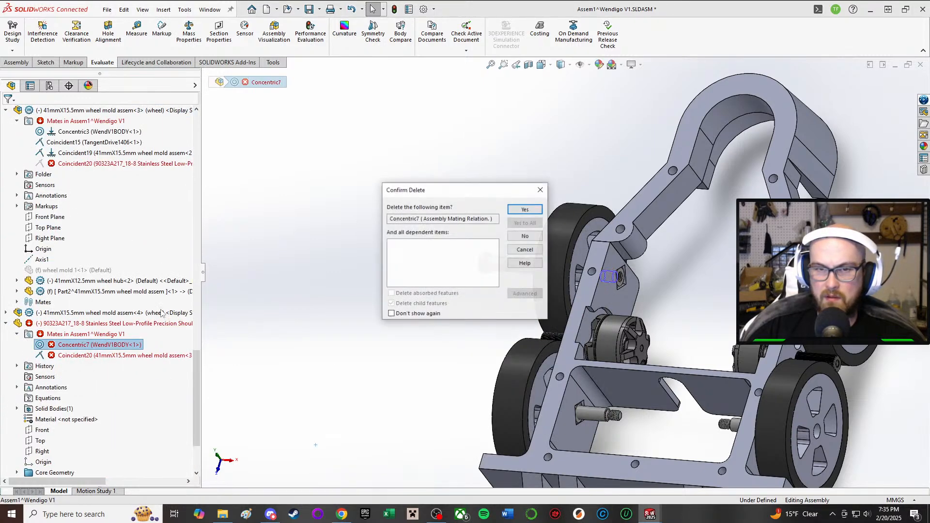
left_click(525, 209)
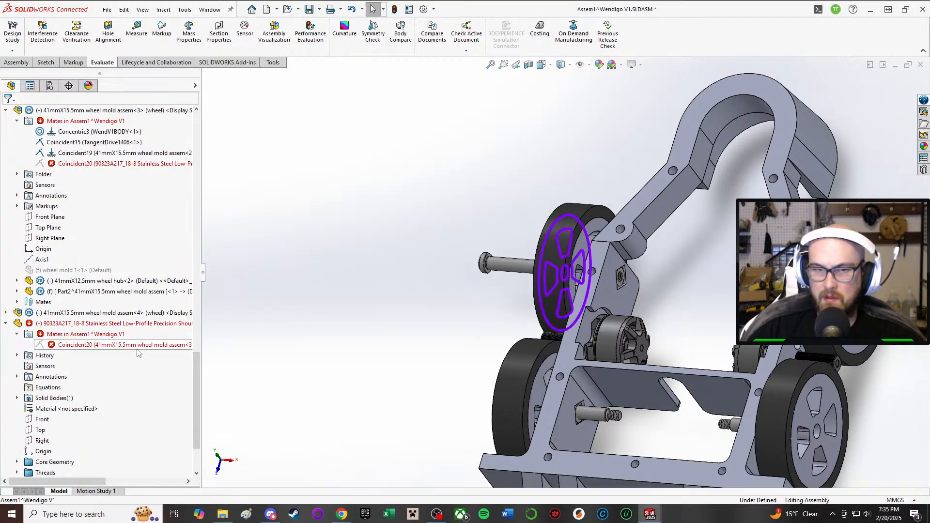
left_click(138, 347)
key("Delete")
left_click(525, 209)
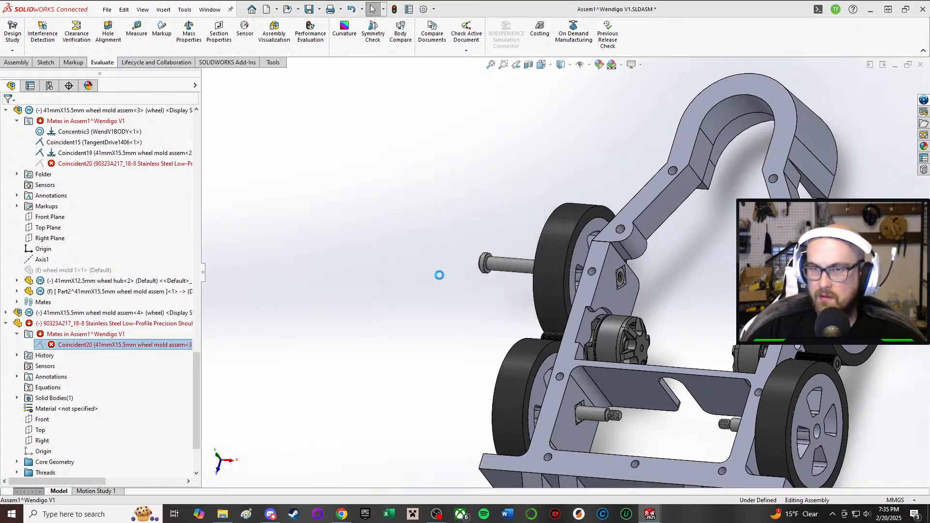
Step: Add a concentric mate between the pulled-out shoulder screw's shank and the center bore of its wheel hub
key("m")
left_click(510, 270)
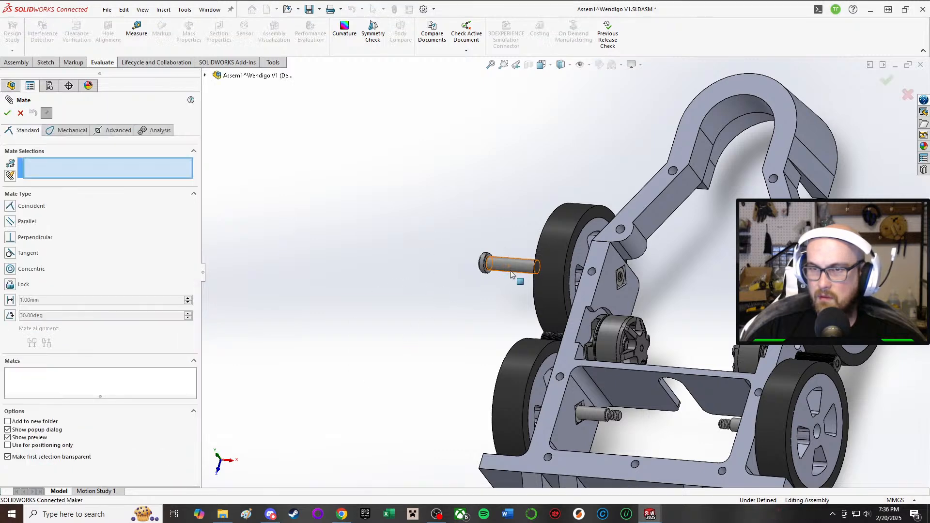
middle_click_drag(510, 270, 588, 282)
scroll(589, 282, "down", 2)
scroll(589, 284, "down", 2)
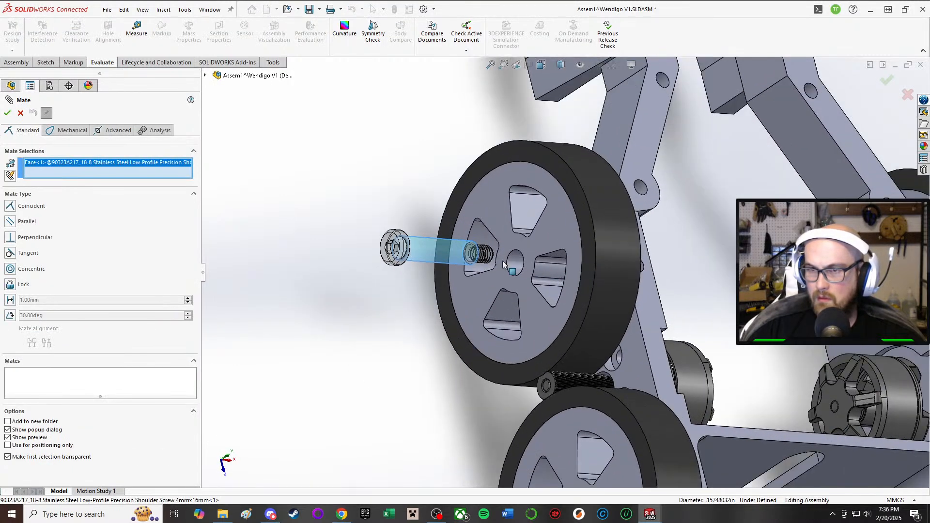
left_click(512, 265)
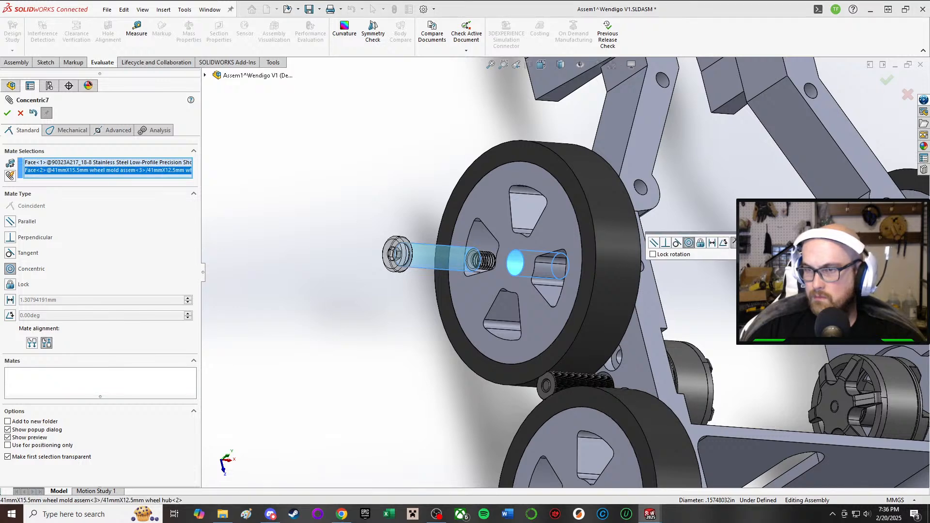
left_click(758, 242)
Step: Add a coincident mate between the underside of the screw head and the wheel hub's outer face, and finish mating
middle_click_drag(488, 266, 383, 230)
scroll(380, 229, "down", 4)
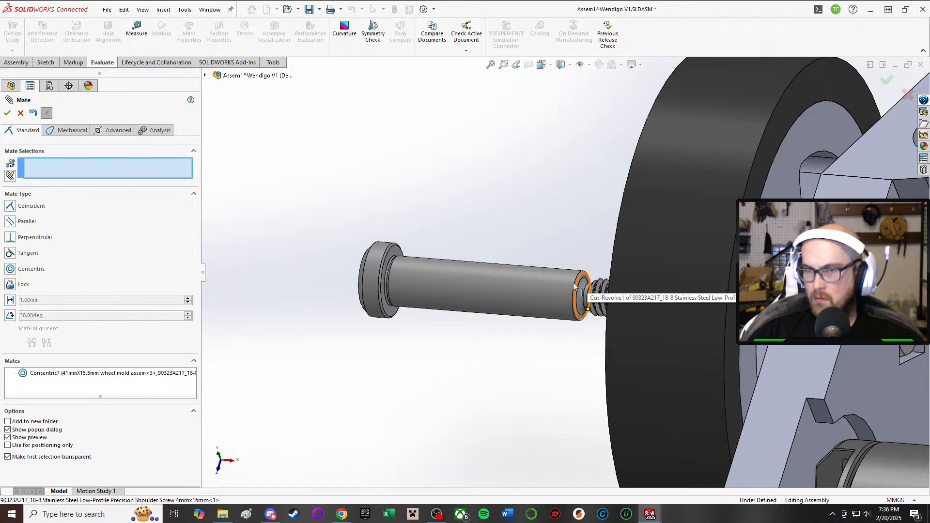
middle_click_drag(534, 298, 501, 274)
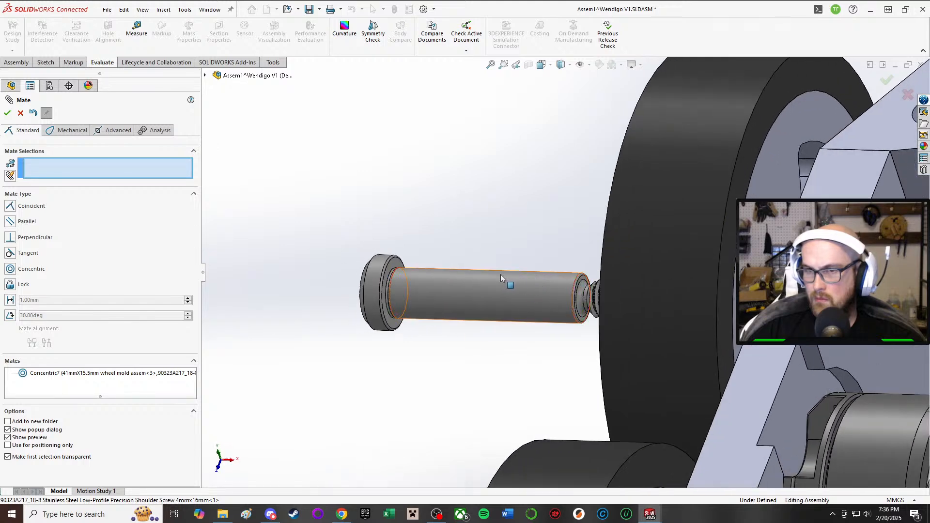
left_click(393, 266)
left_click(675, 258)
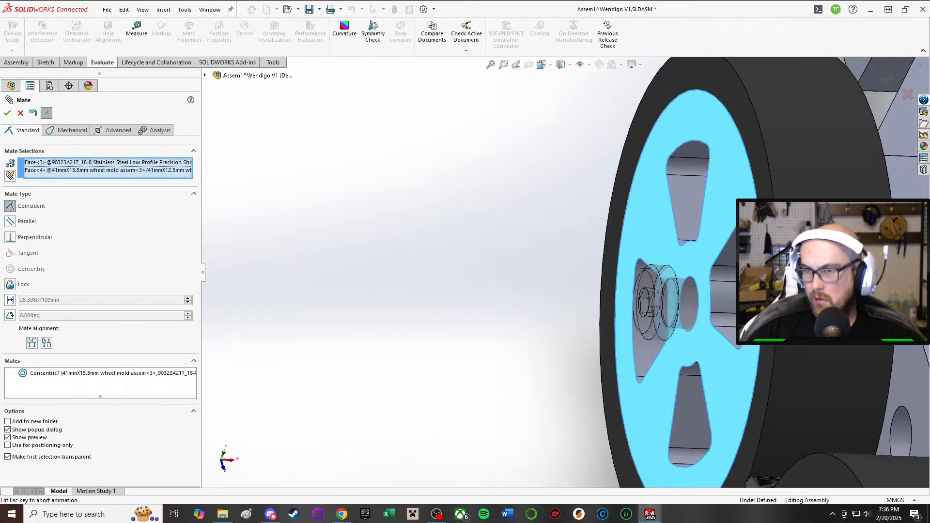
scroll(799, 242, "up", 4)
middle_click_drag(882, 356, 838, 380)
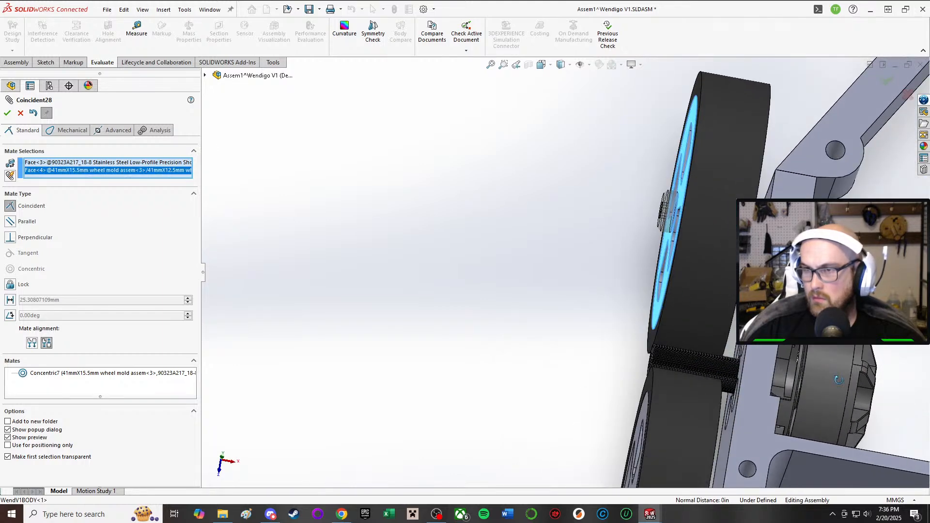
left_click(7, 113)
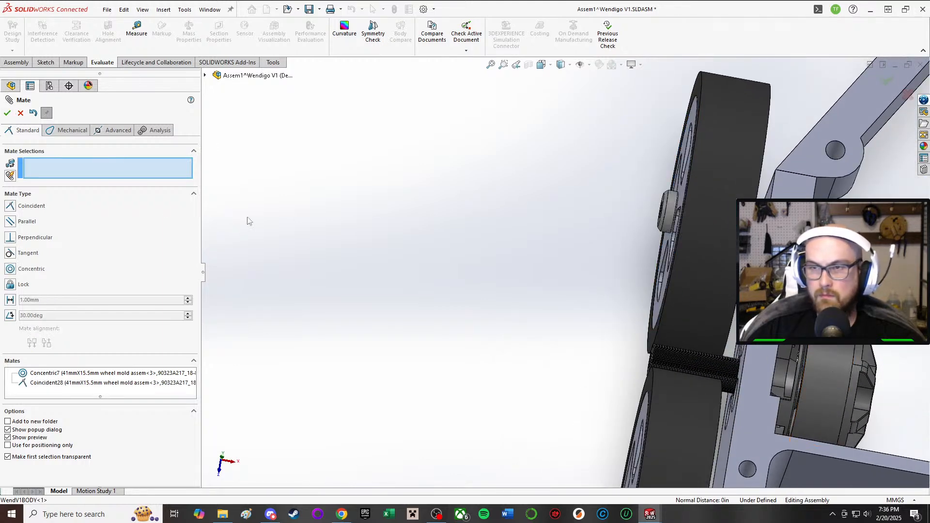
left_click(8, 114)
Step: Examine how the mated shoulder screw sits in its wheel and look over the neighbouring wheel and chassis
left_click(677, 214)
middle_click_drag(678, 213, 651, 218)
scroll(713, 227, "down", 4)
middle_click_drag(689, 245, 672, 242)
left_click(709, 249)
middle_click_drag(602, 256, 631, 247)
scroll(631, 249, "up", 2)
left_click(318, 323)
scroll(301, 337, "up", 3)
scroll(518, 391, "down", 2)
scroll(630, 399, "up", 4)
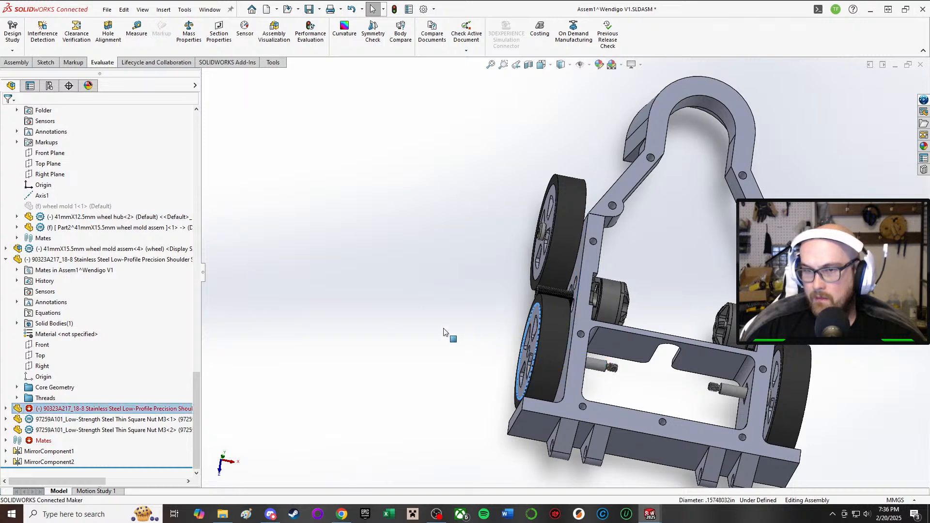
Step: Delete the broken Concentric6 and Coincident21 mates of the second 4mmx16mm shoulder screw, in the adjacent wheel
left_click(582, 368)
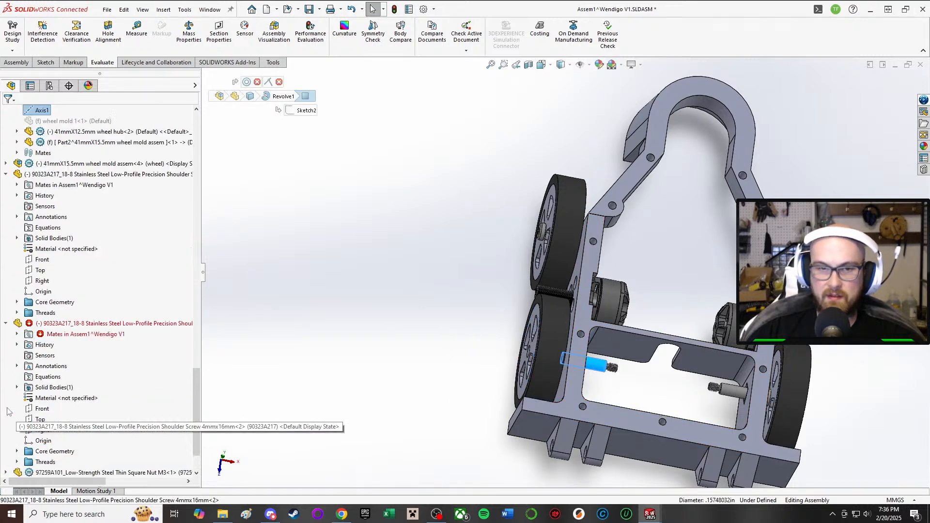
left_click(17, 334)
left_click(67, 345)
key("Delete")
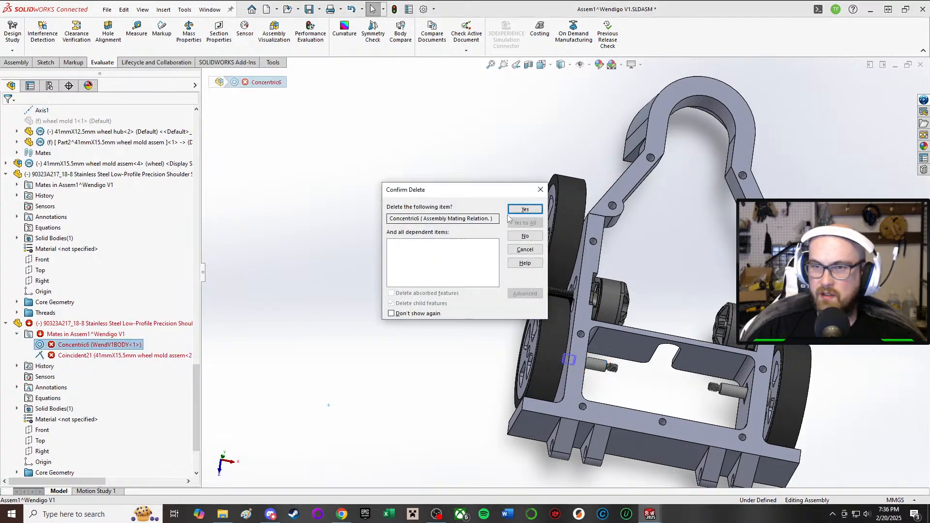
left_click(517, 211)
left_click(78, 344)
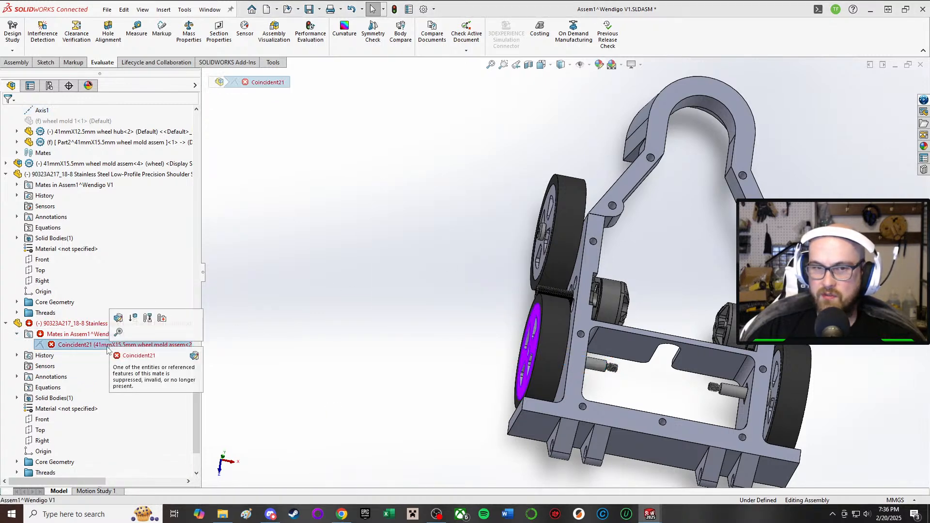
key("Delete")
left_click(534, 213)
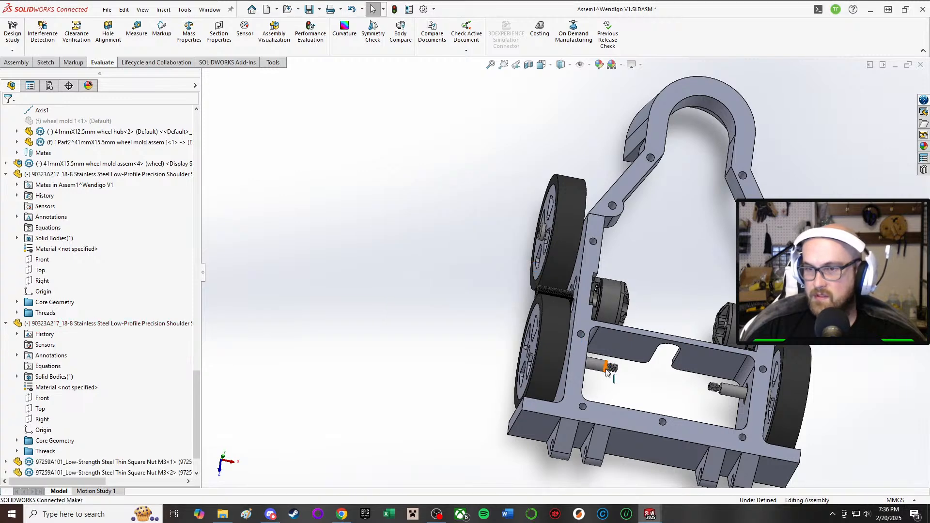
Step: Pull the second 4mmx16mm shoulder screw out of its wheel and add a concentric mate between its shank and the wheel hub's center bore
left_click_drag(600, 367, 514, 362)
left_click(463, 318)
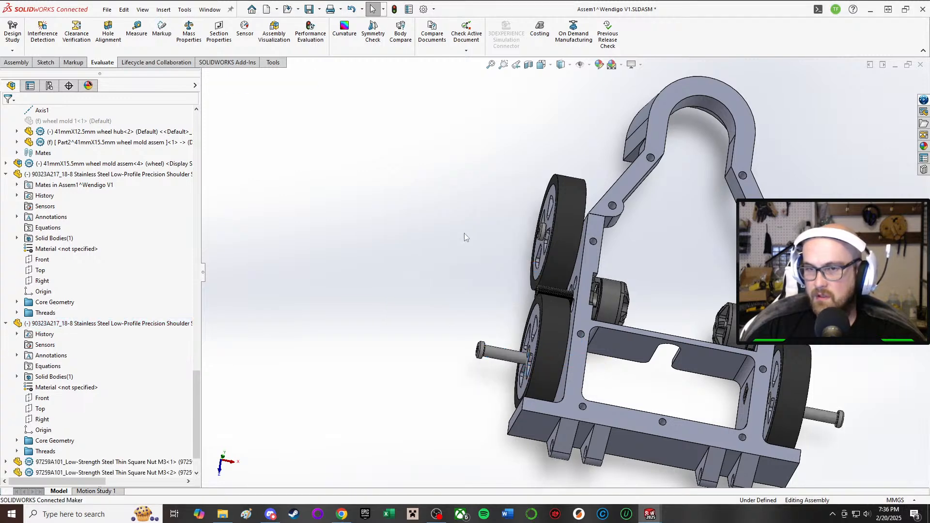
key("m")
left_click(505, 357)
scroll(519, 363, "down", 7)
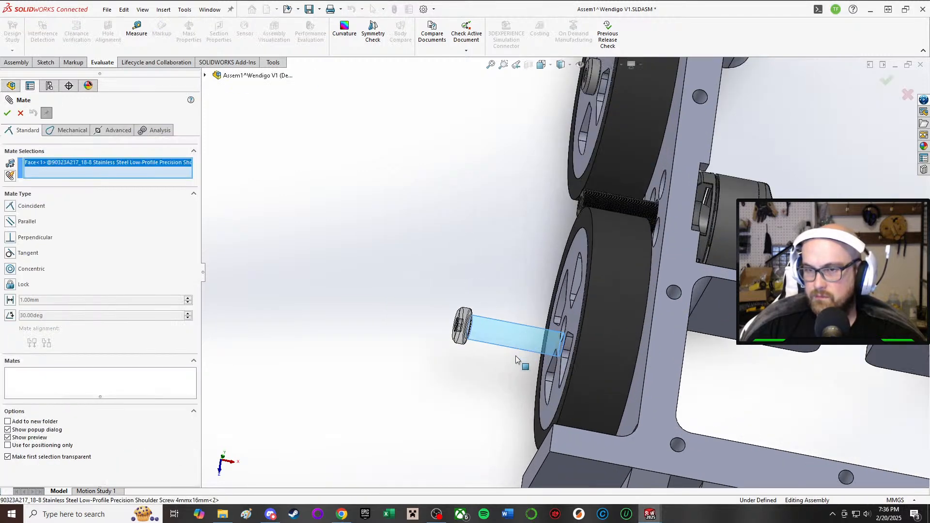
left_click(630, 302)
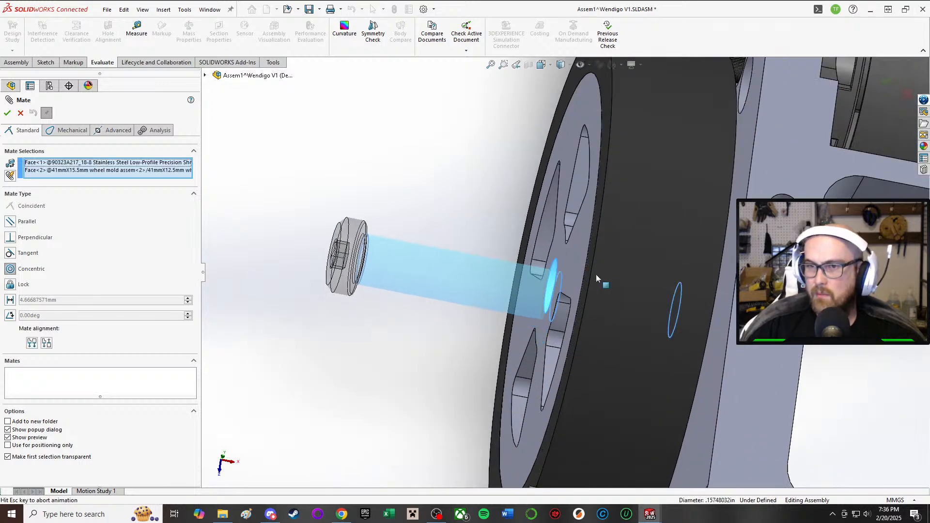
left_click(779, 251)
Step: Add a coincident mate between the underside of the second screw's head and the outer face of its wheel hub, and finish mating
middle_click_drag(415, 272, 430, 235)
left_click(380, 226)
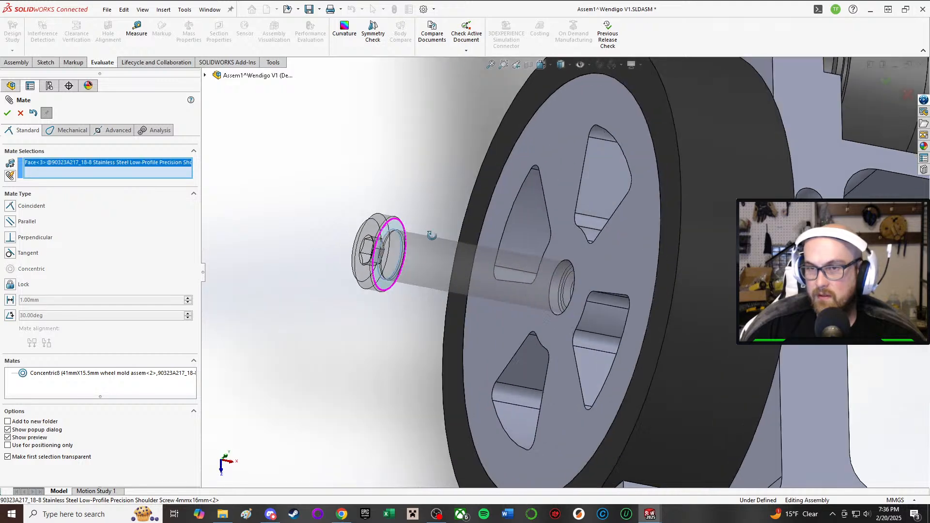
left_click(556, 185)
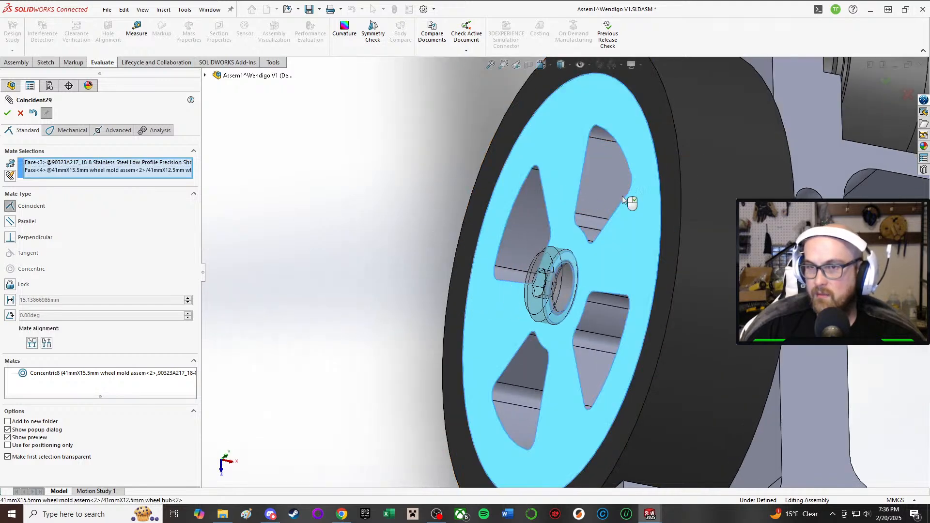
left_click(706, 175)
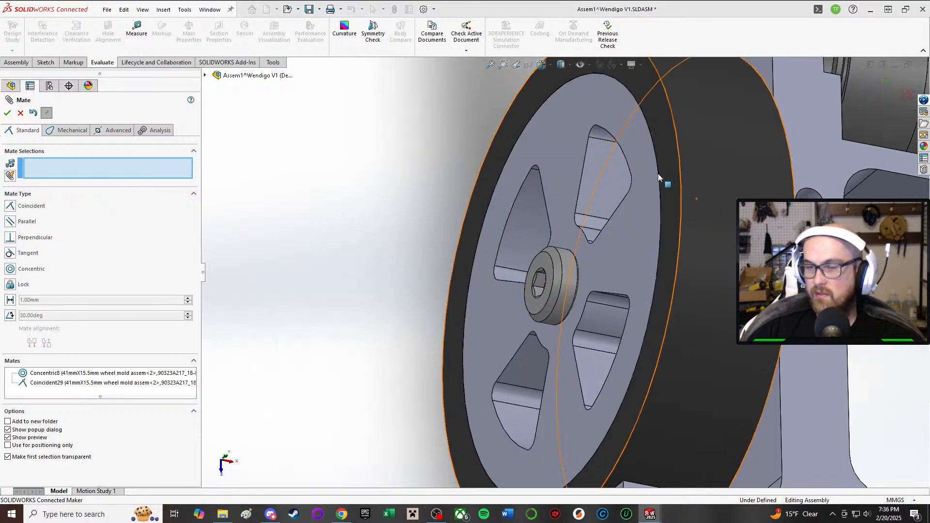
left_click(8, 113)
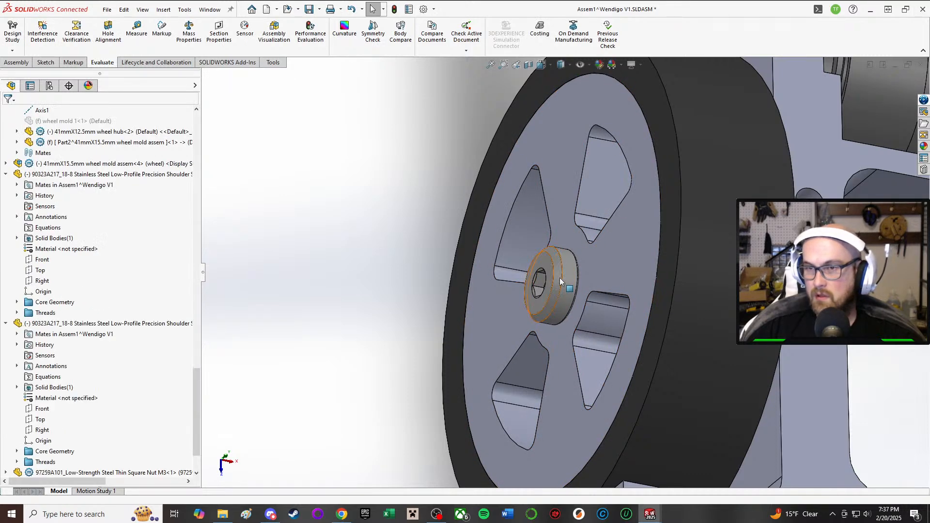
Step: Open the 4mmx16mm low-profile shoulder screw part from the mated wheel in its own window
right_click(559, 277)
left_click(571, 162)
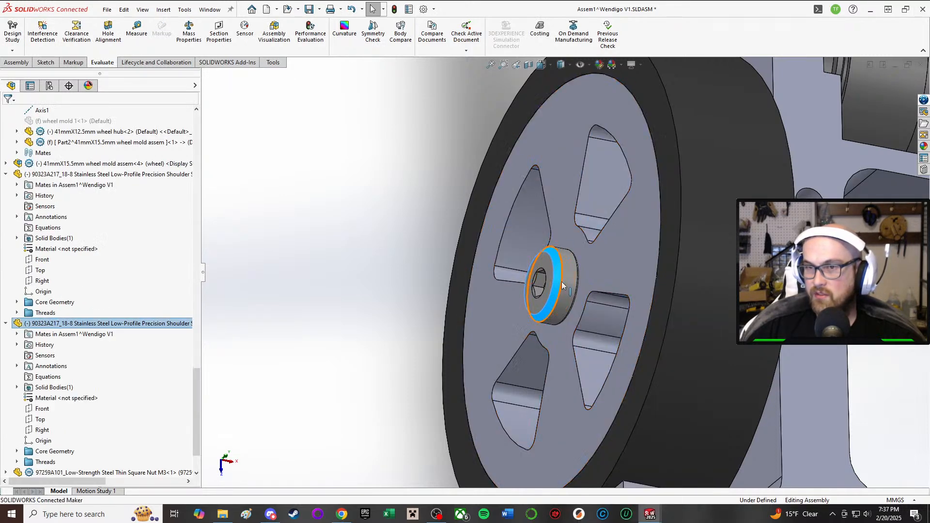
right_click(562, 282)
left_click(576, 173)
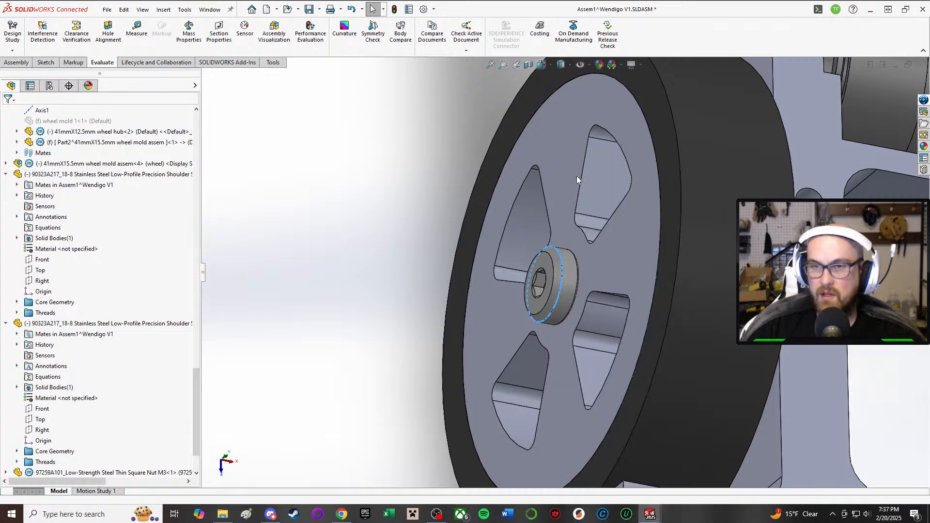
left_click(536, 265)
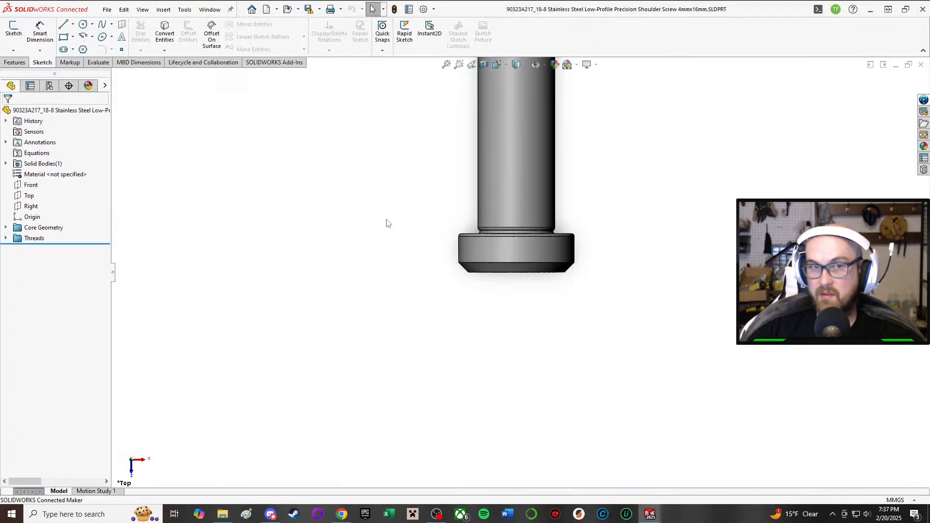
Step: Assign Plain Carbon Steel as the shoulder screw's material and save the part, accepting conversion to the current file version
right_click(62, 177)
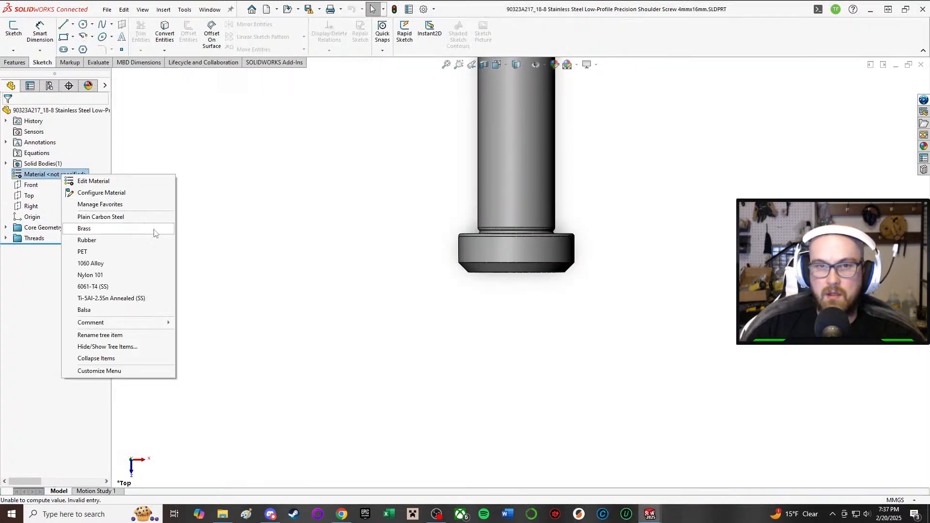
left_click(111, 216)
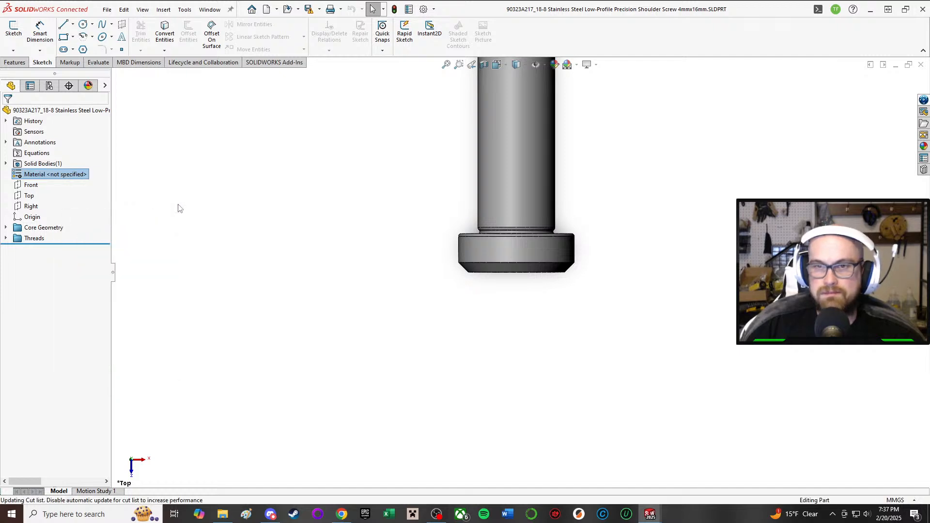
left_click(260, 135)
scroll(266, 133, "up", 3)
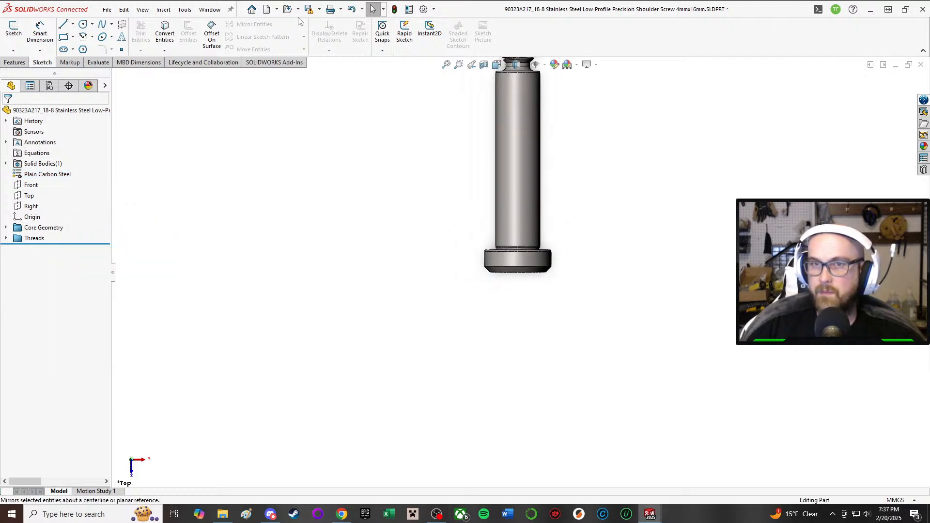
left_click(310, 8)
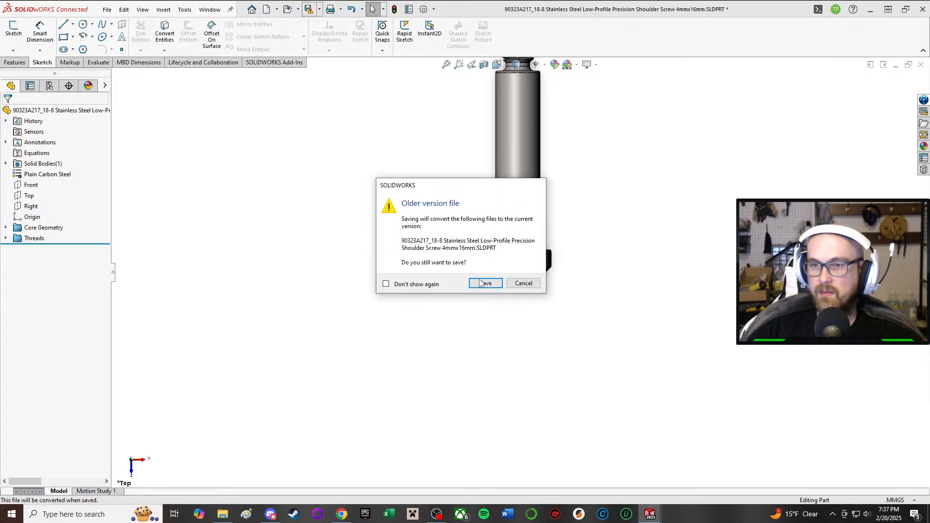
left_click(482, 283)
Step: Switch back to the top-level Wendigo V1 assembly
mouse_move(647, 515)
left_click(482, 468)
left_click(86, 53)
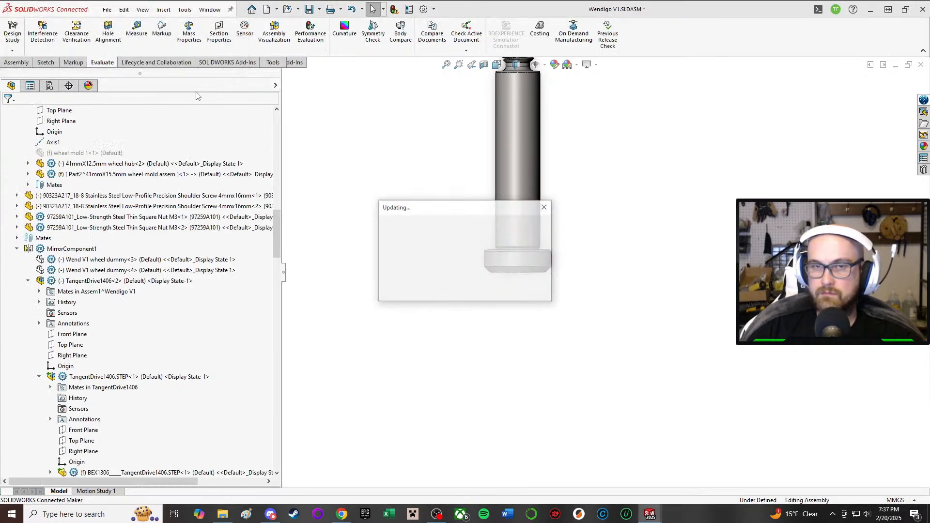
Step: Examine the robot's chassis, wheels and displaced screws, then the shoulder screws holding the forks to the front of the chassis
scroll(493, 240, "up", 5)
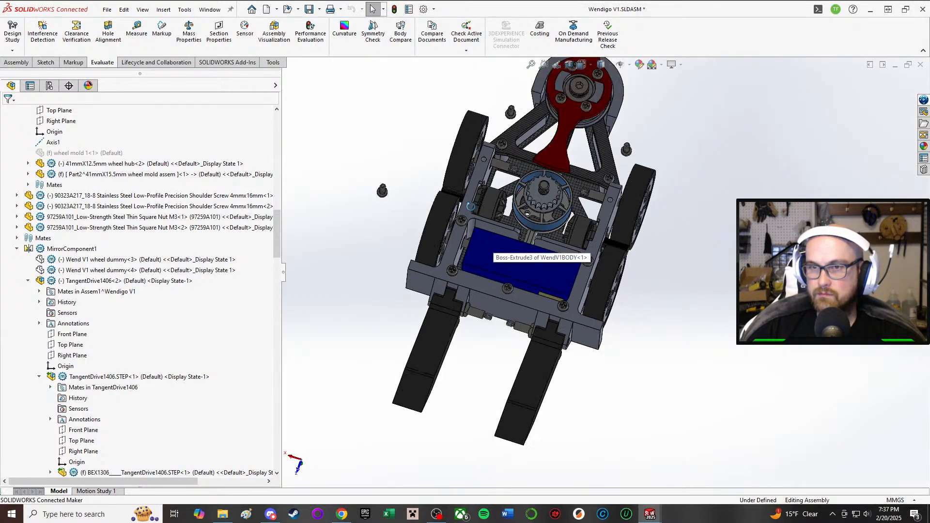
middle_click_drag(489, 242, 535, 222)
scroll(549, 244, "down", 2)
middle_click_drag(556, 257, 455, 238)
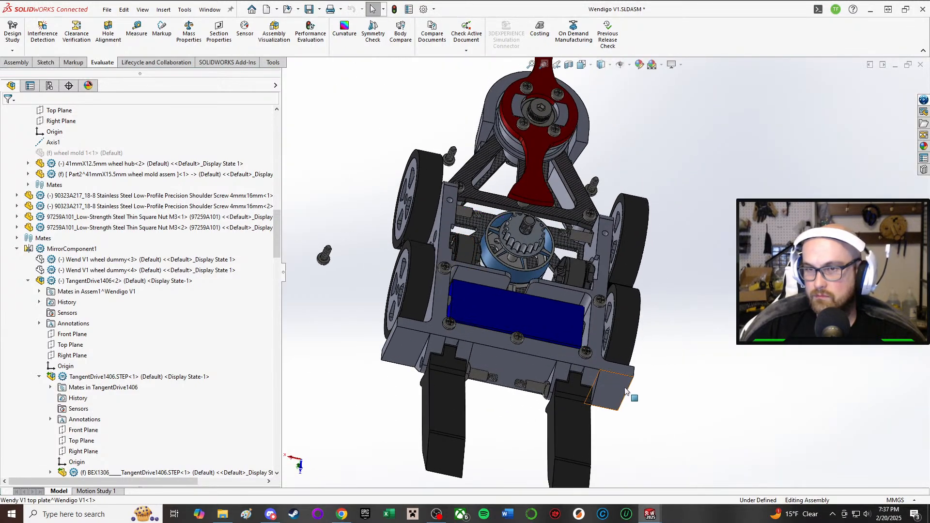
middle_click_drag(557, 305, 527, 326)
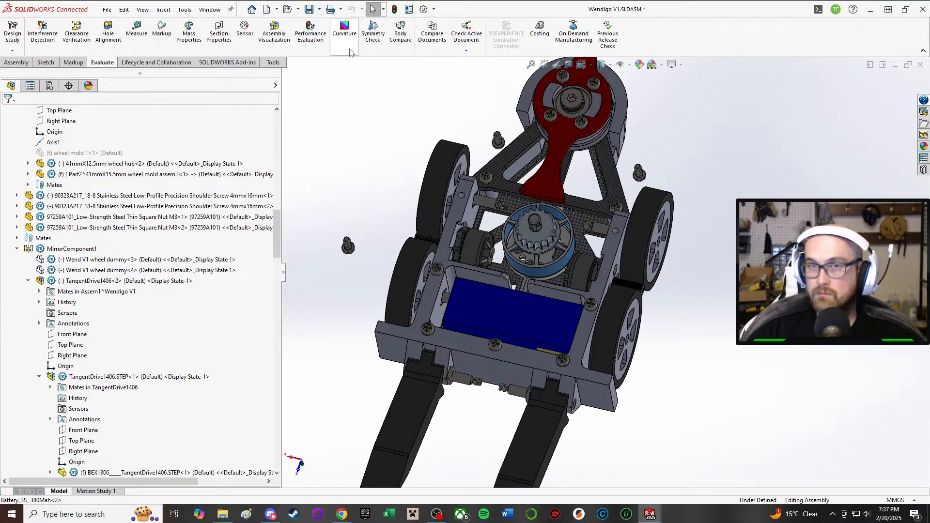
middle_click_drag(537, 133, 515, 76)
middle_click_drag(555, 320, 521, 399)
scroll(570, 252, "down", 3)
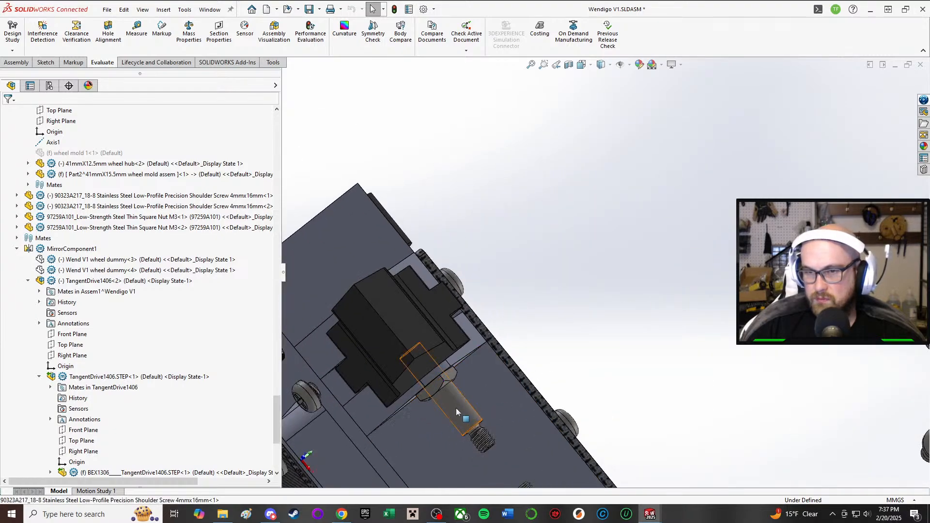
left_click(363, 307)
left_click(442, 390, "ctrl")
middle_click_drag(409, 326, 520, 373)
left_click(504, 230)
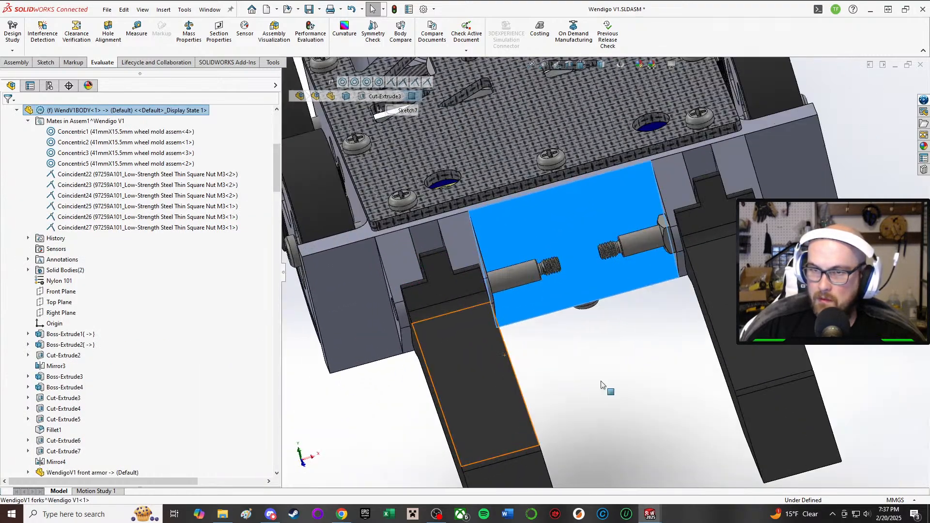
left_click(598, 383)
Step: Move the misplaced 4mmx16mm shoulder screw of one fork out through the outer side of its chassis mount
left_click(514, 264)
left_click(522, 272)
left_click_drag(522, 272, 416, 296)
Step: Delete the moved fork screw's broken Coincident52, Concentric18 and Concentric19 mates
scroll(68, 421, "down", 2)
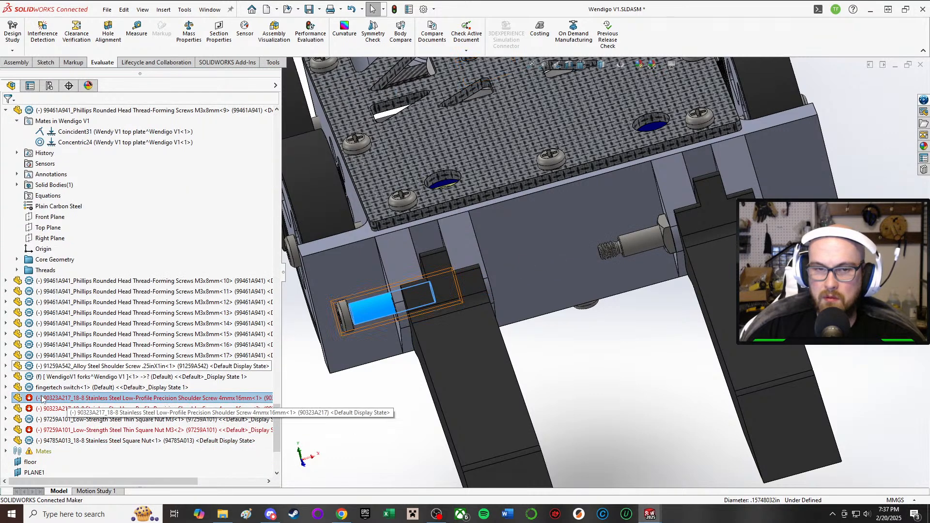
left_click(6, 398)
left_click(17, 334)
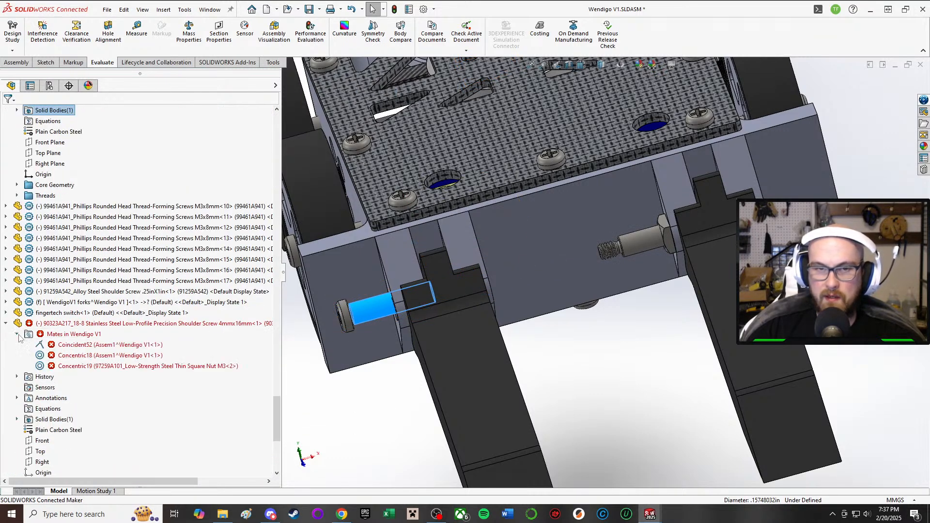
left_click(90, 345)
key("Delete")
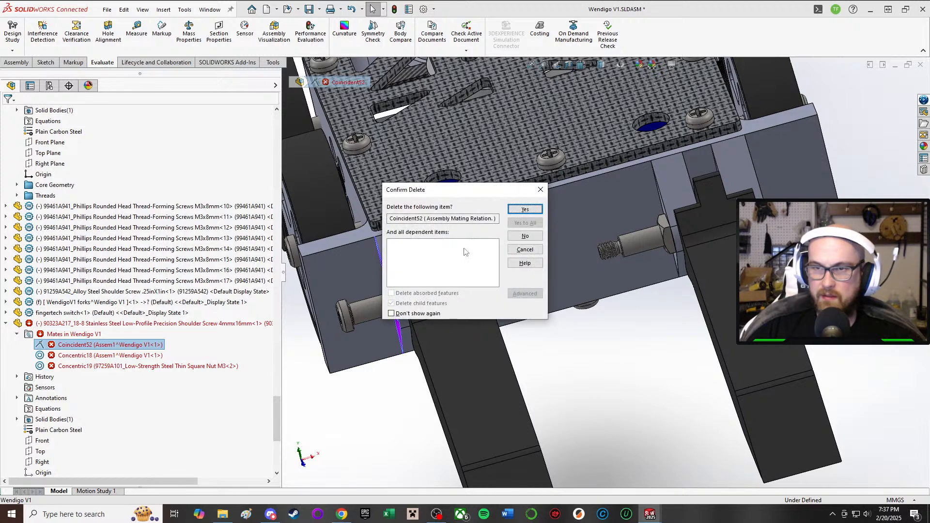
left_click(527, 209)
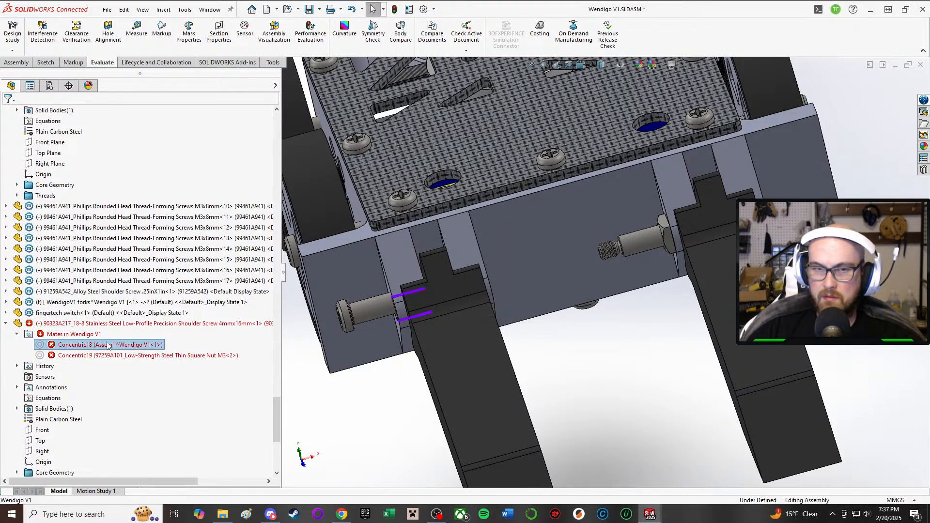
left_click(107, 345)
key("Delete")
left_click(527, 210)
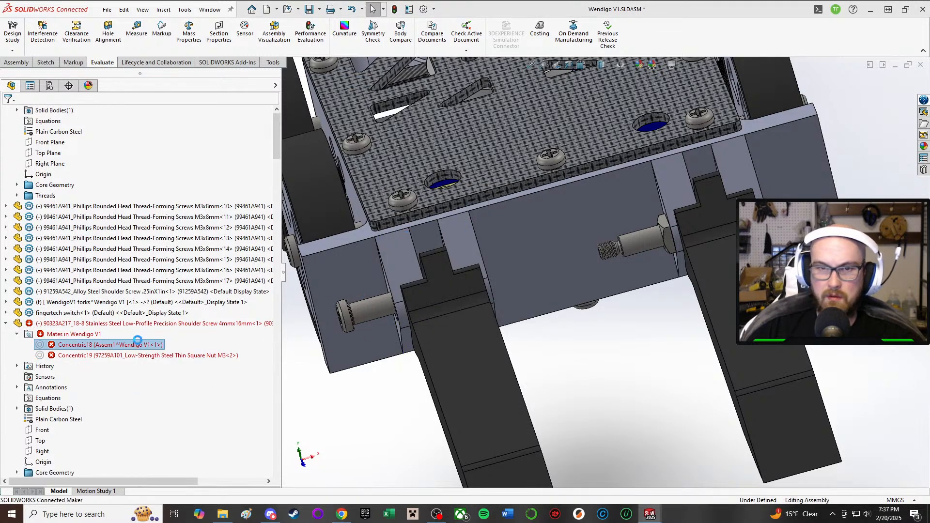
left_click(138, 344)
key("Delete")
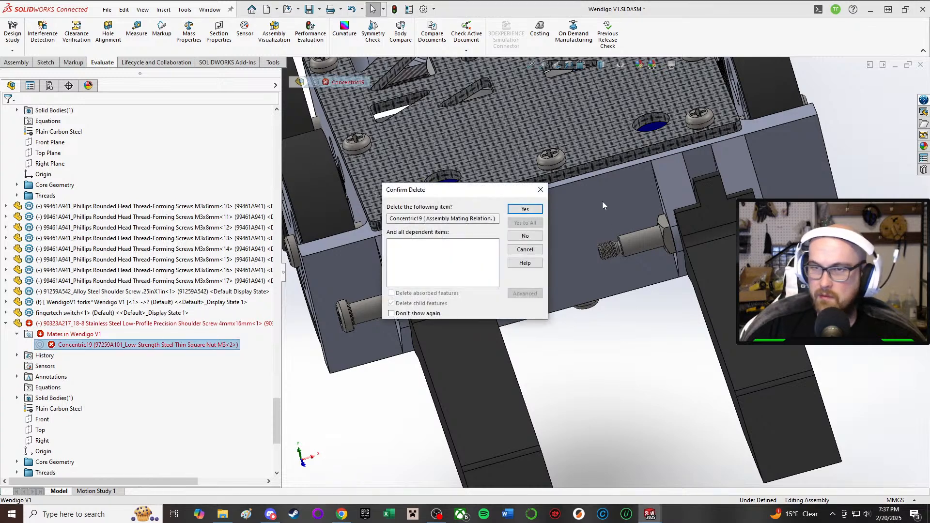
left_click(527, 209)
Step: Add a coincident mate between the underside of the fork screw's head and the outer face of the chassis fork mount
middle_click_drag(486, 284, 450, 292)
key("m")
scroll(393, 305, "down", 6)
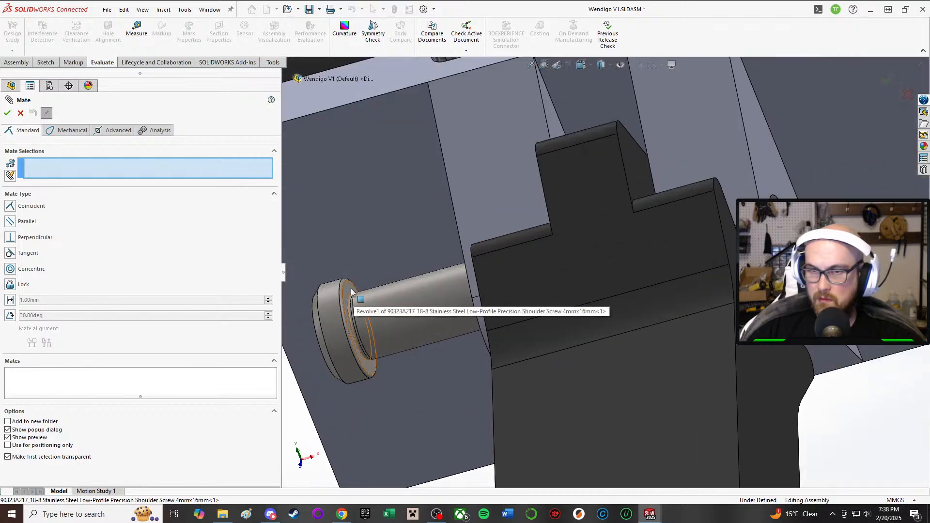
left_click(353, 291)
middle_click_drag(352, 291, 457, 233)
left_click(510, 211)
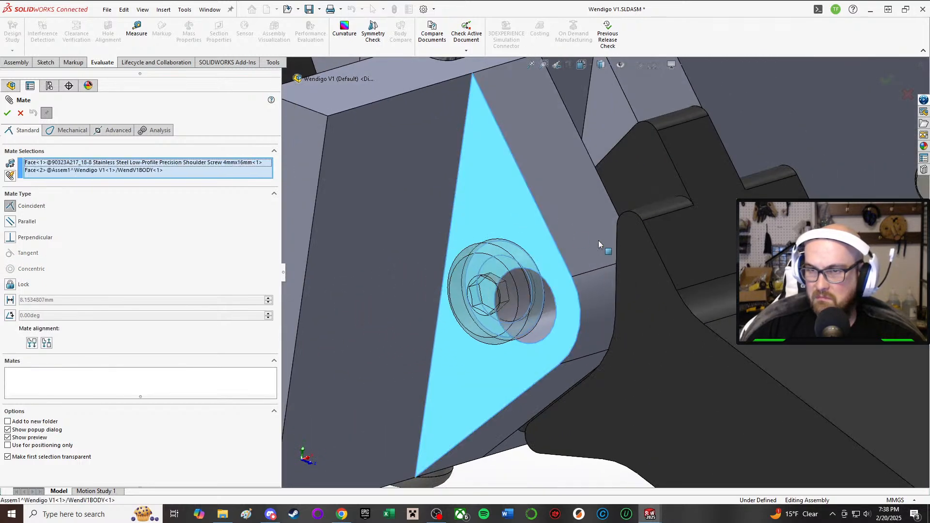
left_click(783, 245)
middle_click_drag(624, 285, 561, 312)
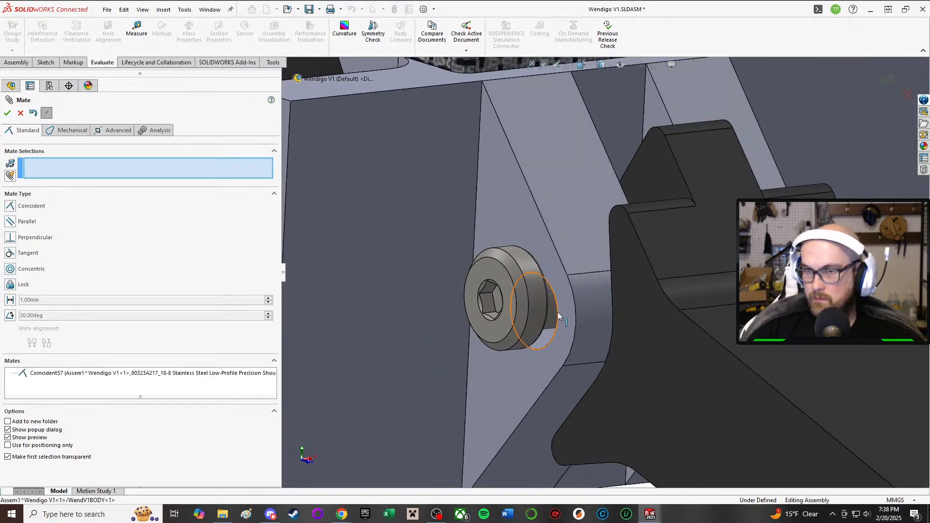
left_click(558, 314)
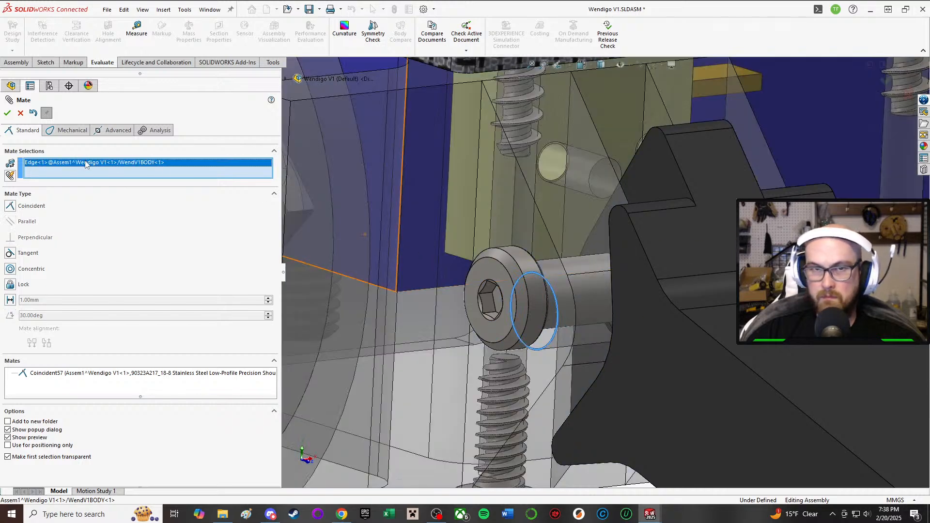
left_click(34, 112)
Step: Slide the fork screw clear of the mounting hole, add a concentric mate between its shank and that hole, and finish mating
left_click_drag(526, 282, 577, 475)
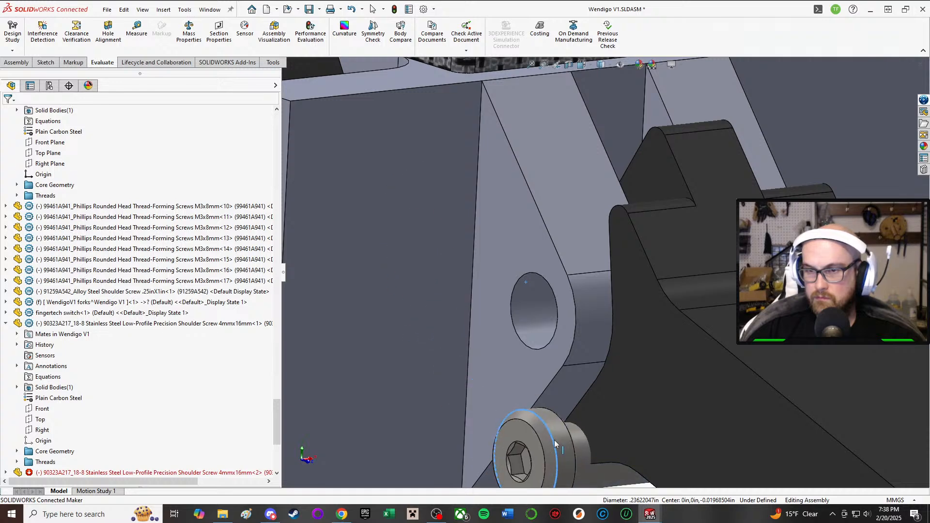
scroll(576, 412, "up", 4)
middle_click_drag(575, 406, 633, 418)
right_click_drag(592, 463, 595, 409)
left_click(596, 367)
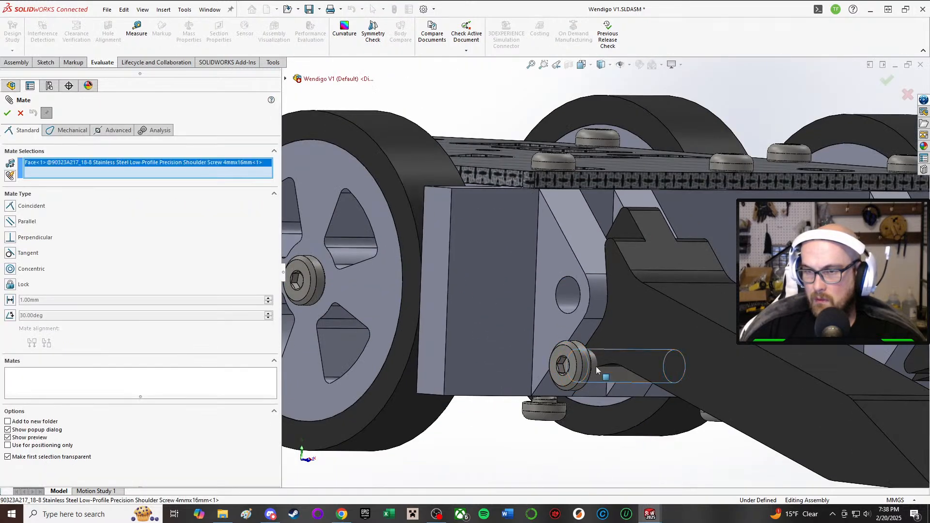
left_click(566, 297)
left_click(746, 299)
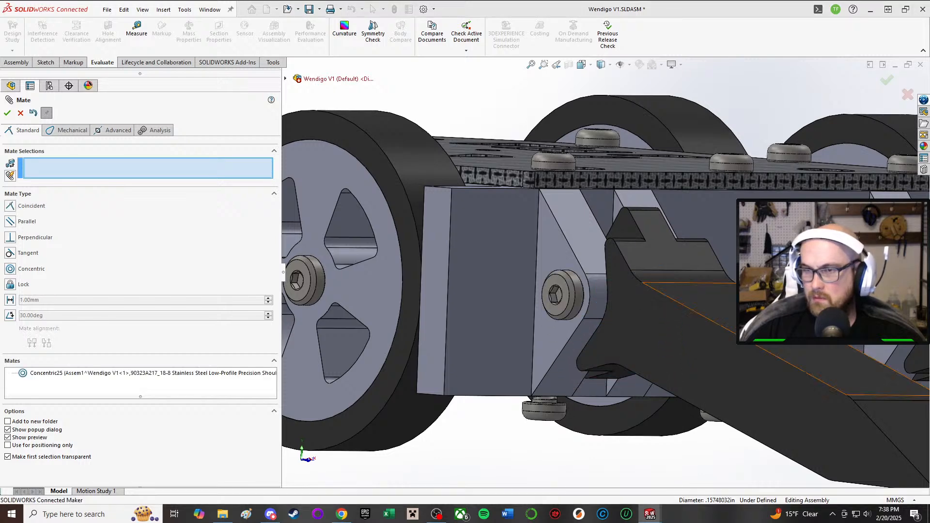
scroll(678, 291, "up", 3)
middle_click_drag(678, 286, 598, 293)
scroll(595, 292, "down", 3)
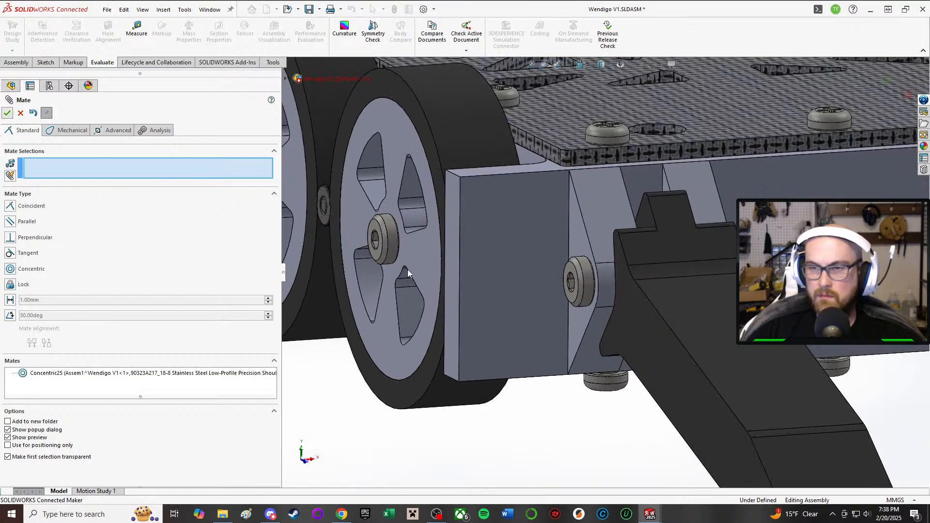
key("Escape")
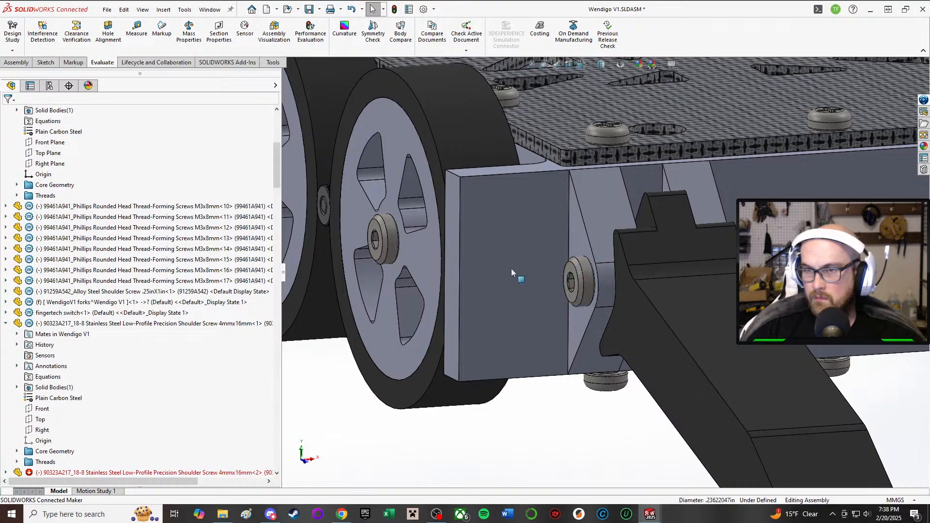
Step: Inspect the re-mated screw of one fork and the misplaced 4mmx16mm shoulder screw of the other fork
left_click(581, 281)
middle_click_drag(581, 281, 648, 245)
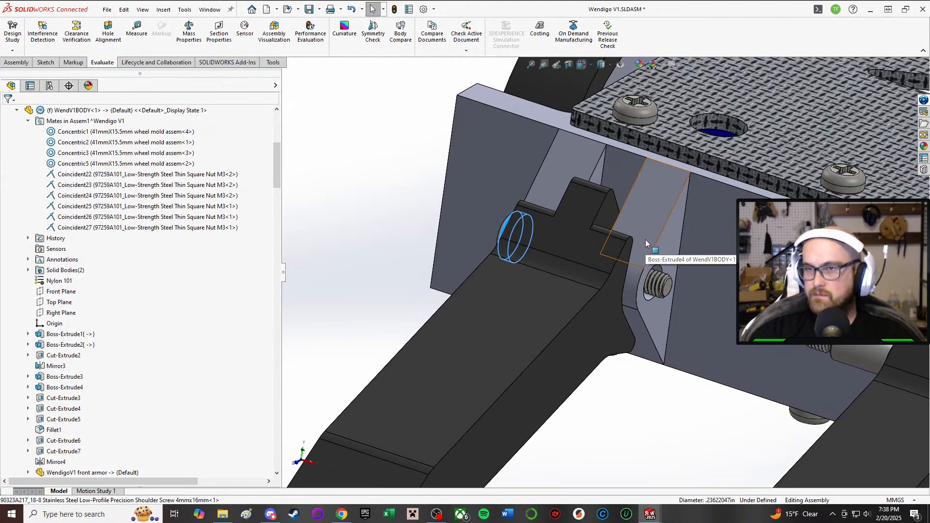
left_click(645, 240)
scroll(494, 246, "up", 5)
mouse_move(494, 246)
middle_mouse_down()
mouse_move(513, 169)
mouse_move(473, 186)
mouse_move(479, 252)
middle_mouse_up()
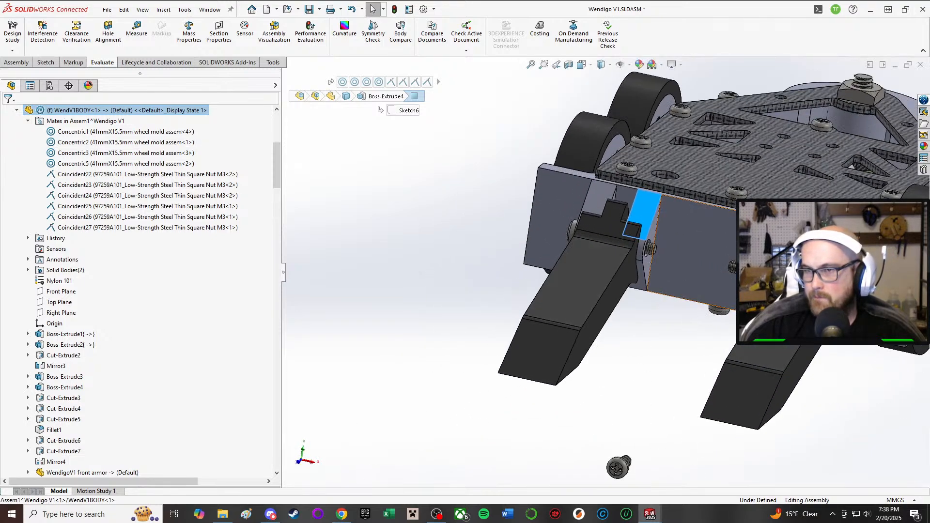
scroll(780, 295, "down", 2)
left_click_drag(781, 276, 818, 285)
scroll(831, 310, "up", 4)
scroll(830, 310, "down", 5)
Step: Delete the broken Concentric17 and Coincident51 mates of the other fork's 4mmx16mm shoulder screw
left_click(582, 258)
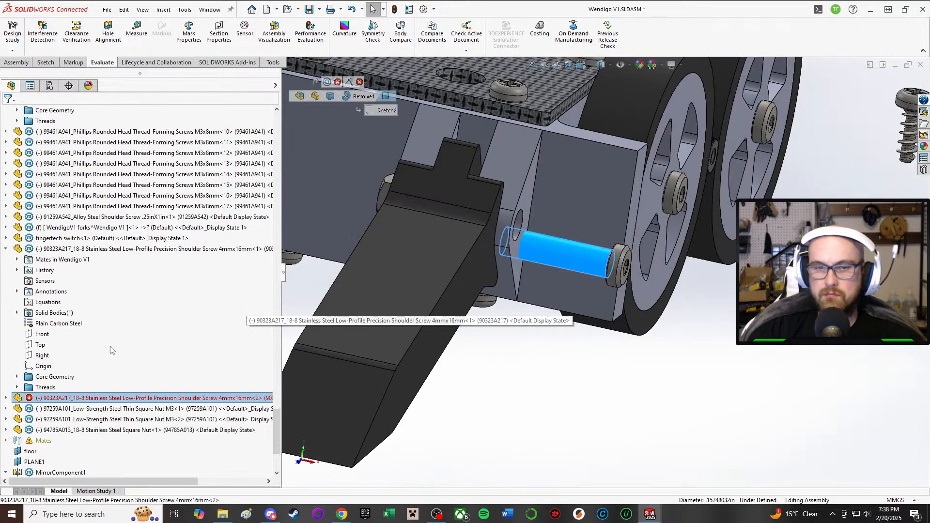
left_click(6, 398)
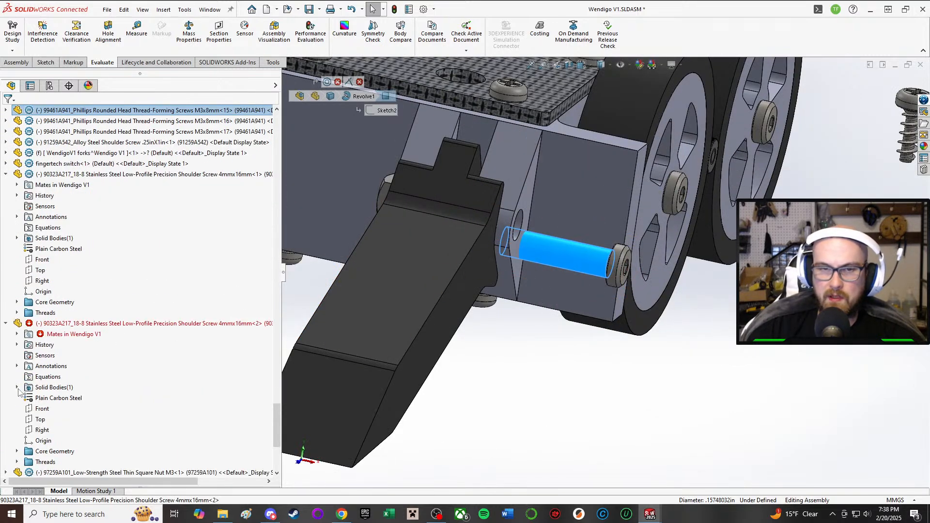
left_click(17, 334)
left_click(77, 344)
key("Delete")
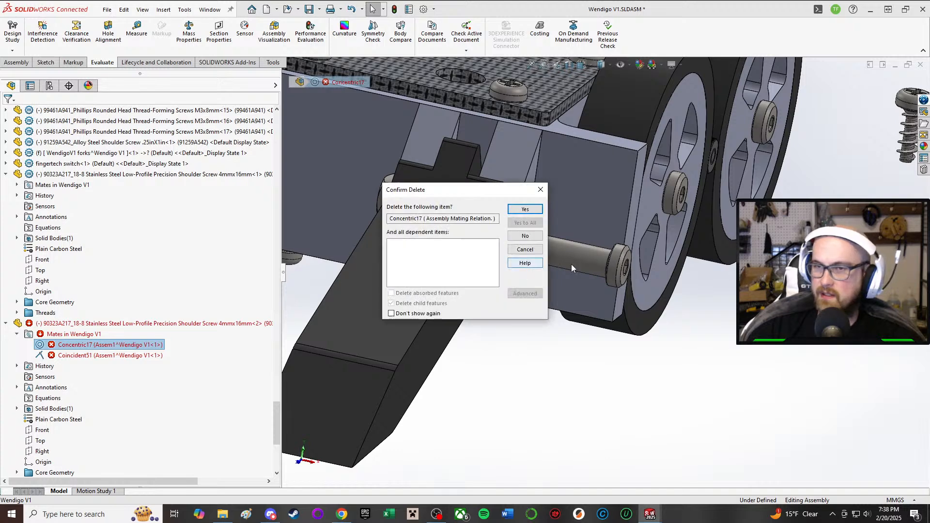
left_click(524, 211)
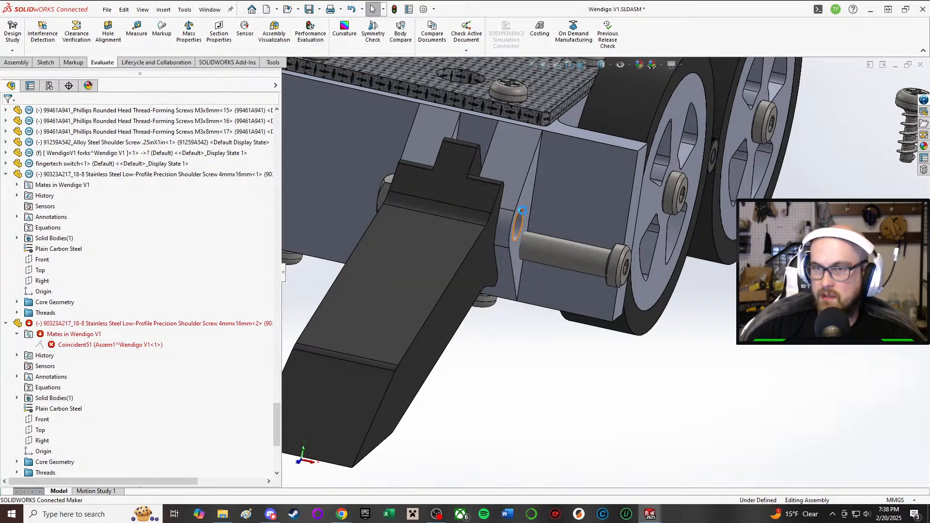
left_click(145, 344)
key("Delete")
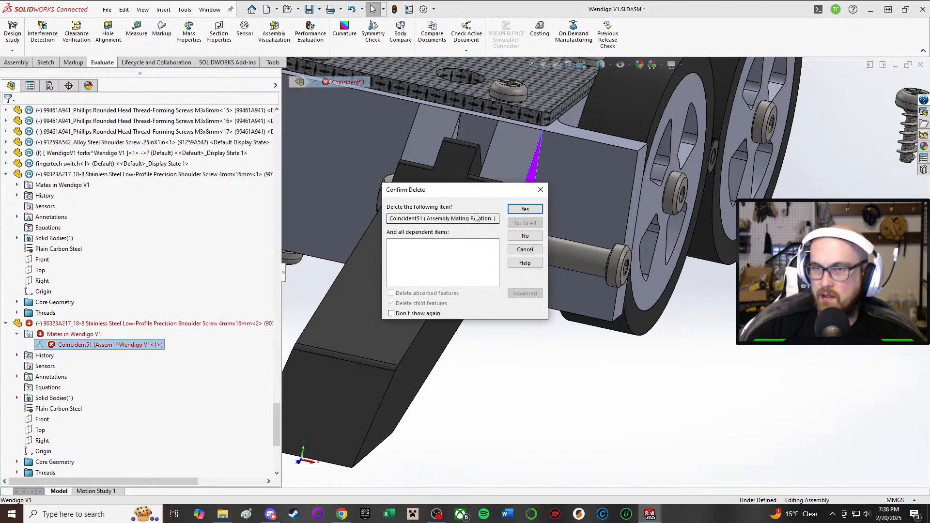
left_click(524, 209)
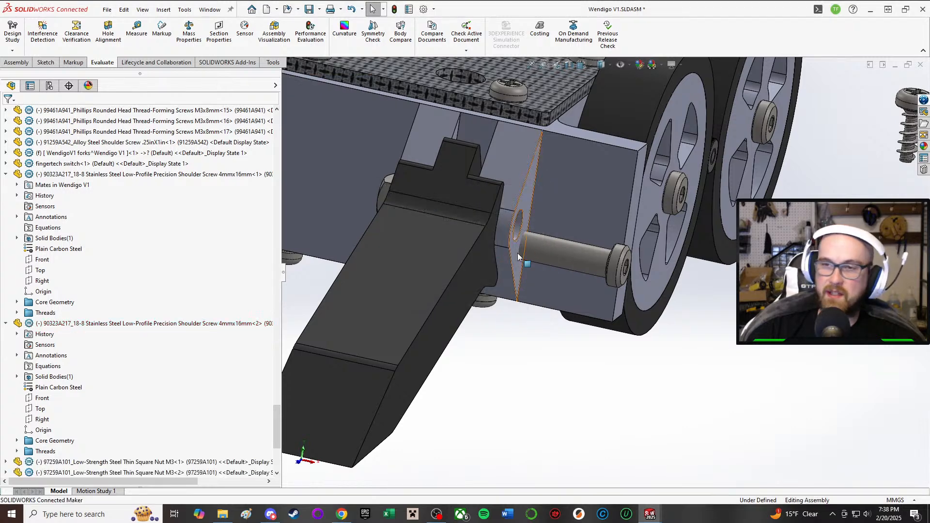
Step: Add a concentric mate between this fork screw's shank and the hole in its chassis mount
key("m")
left_click(565, 265)
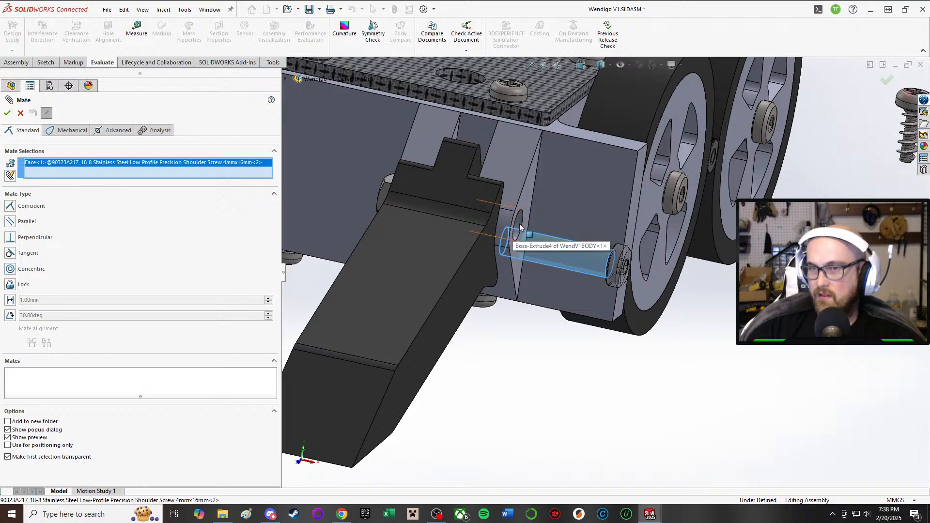
left_click(520, 227)
left_click(800, 244)
Step: Add a coincident mate between the underside of the screw's head and the outer face of the chassis fork mount, and finish mating
middle_click_drag(618, 241, 685, 246)
scroll(619, 248, "down", 4)
left_click(611, 237)
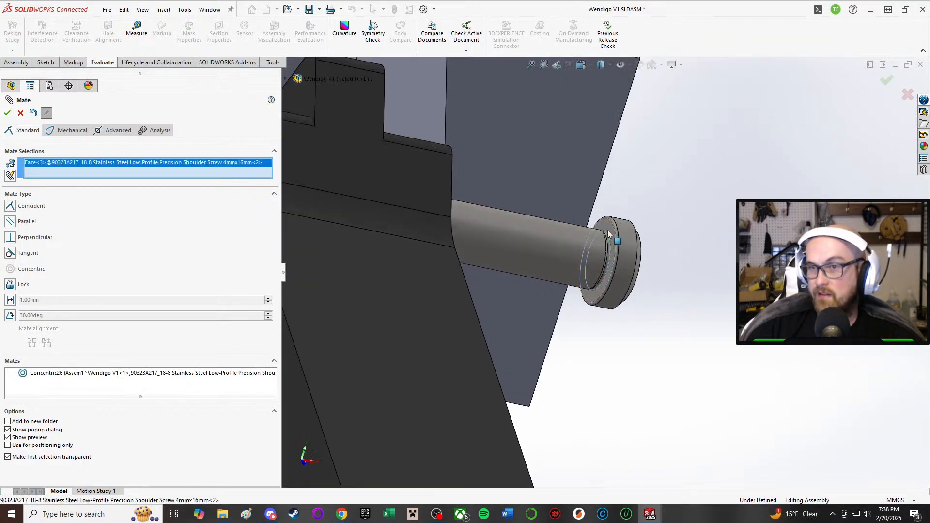
middle_click_drag(611, 238, 399, 129)
left_click(398, 129)
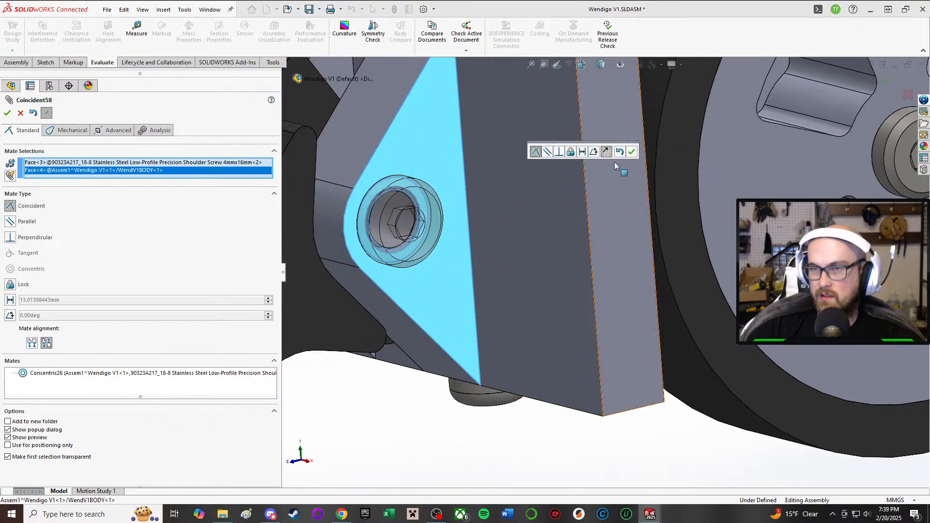
left_click(628, 156)
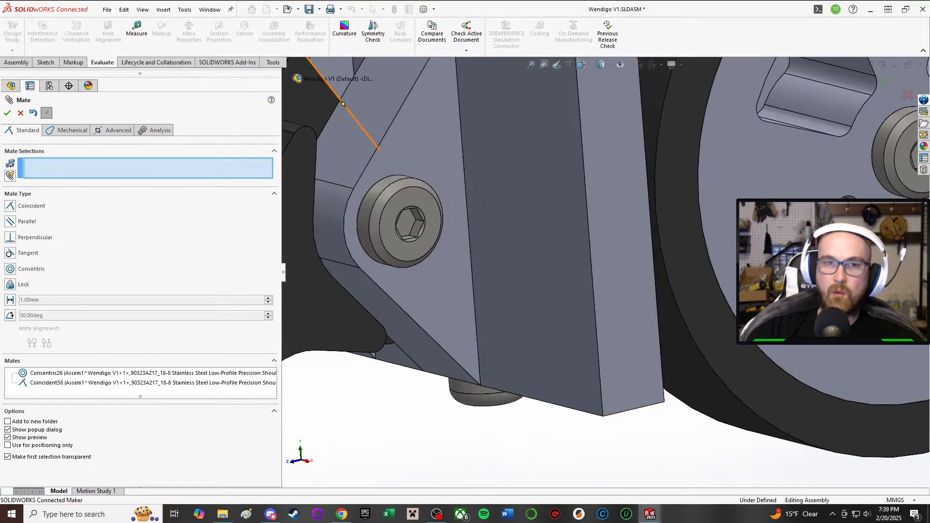
key("Escape")
Step: Examine how the shoulder screw's head and the nut sit on both sides of the fork mounts
scroll(398, 380, "up", 3)
middle_click_drag(426, 283, 465, 254)
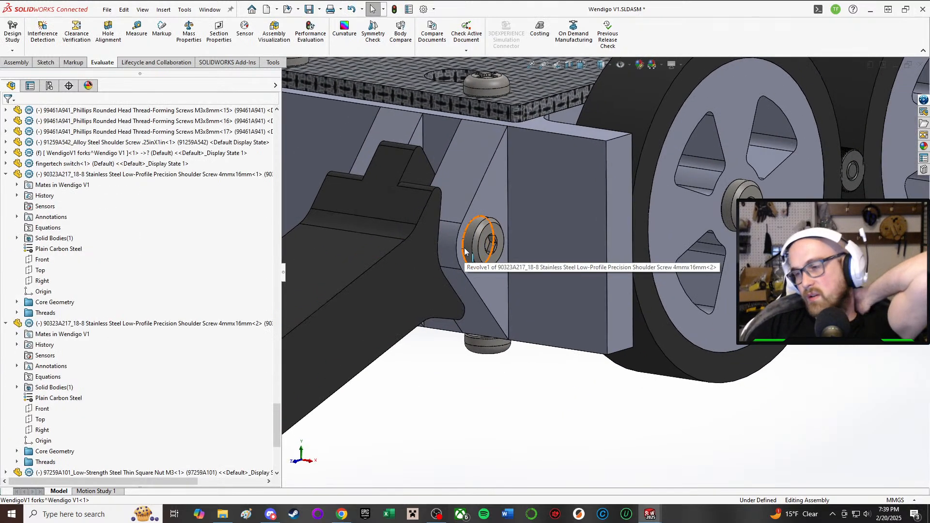
scroll(470, 251, "down", 1)
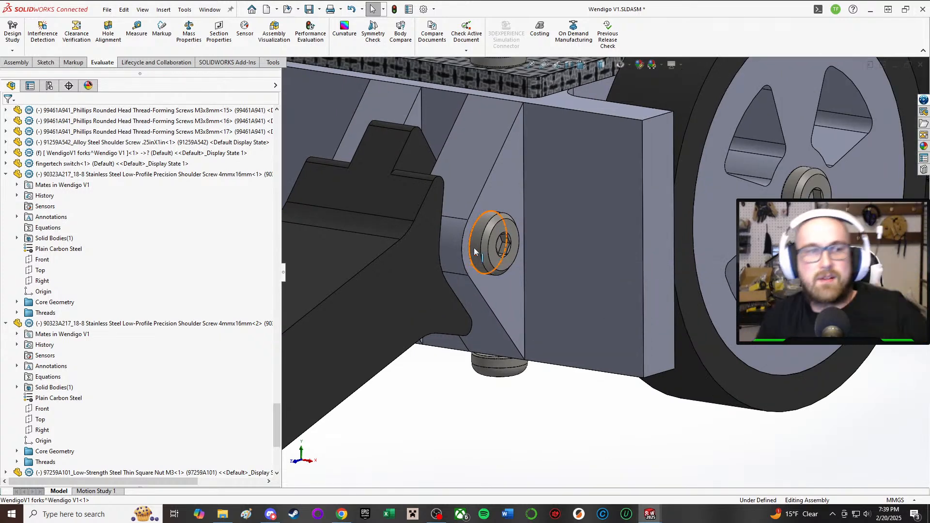
scroll(473, 274, "up", 2)
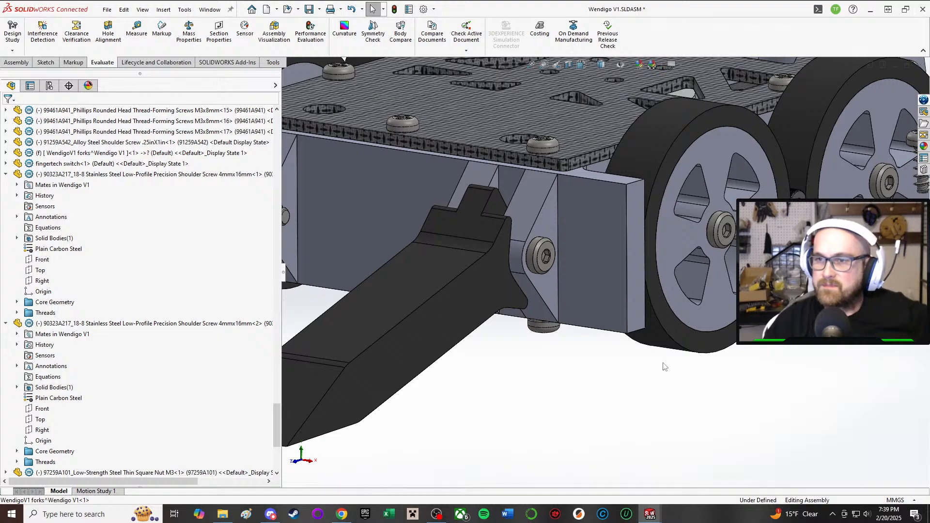
middle_click_drag(454, 305, 435, 322)
scroll(457, 231, "down", 5)
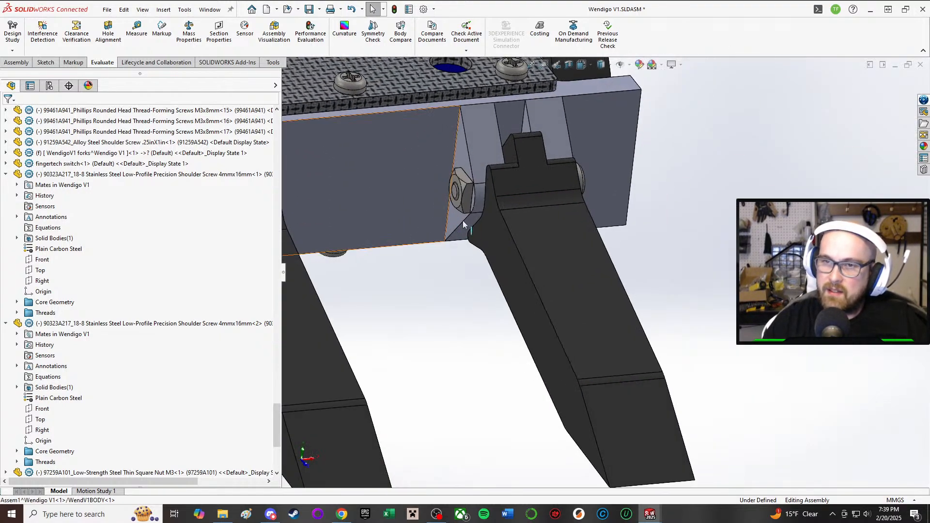
middle_click_drag(472, 191, 443, 428)
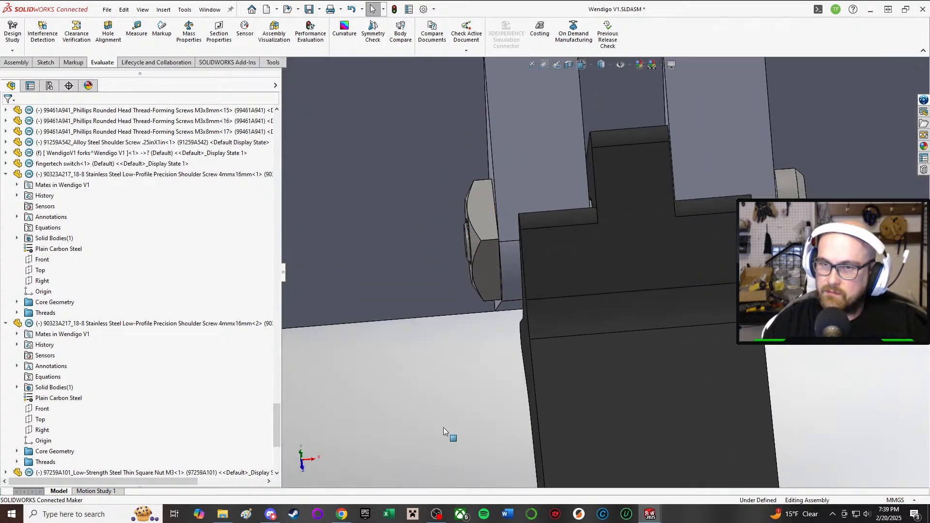
Step: Save the Wendigo V1 assembly with all modified documents, keeping the virtual components inside the assembly
left_click(305, 10)
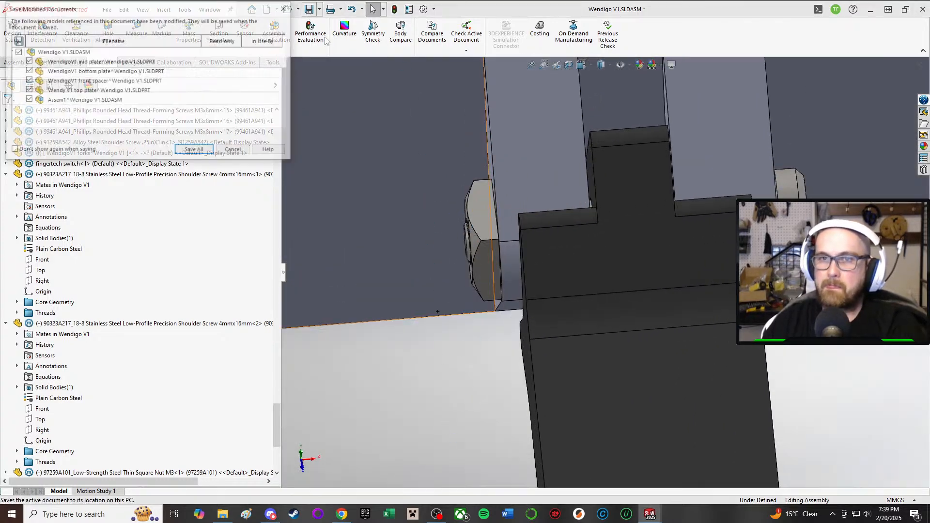
left_click(215, 157)
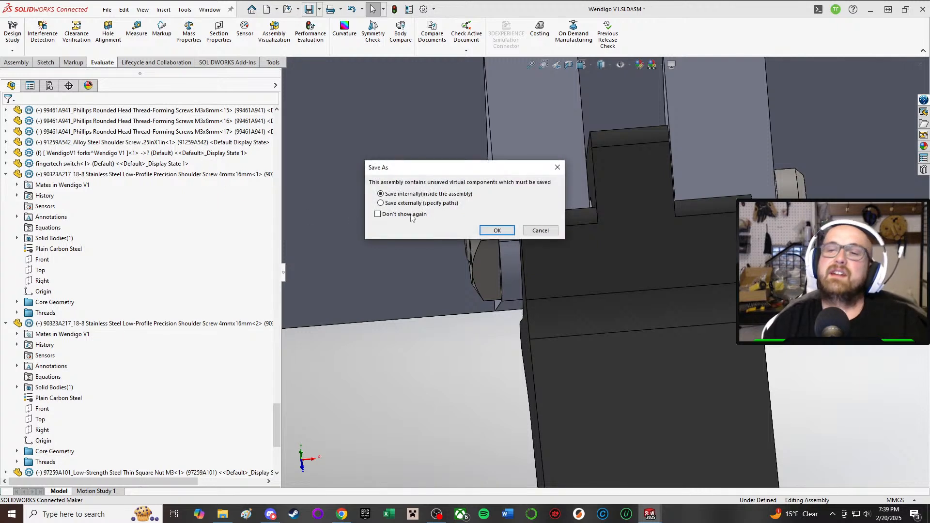
left_click(494, 230)
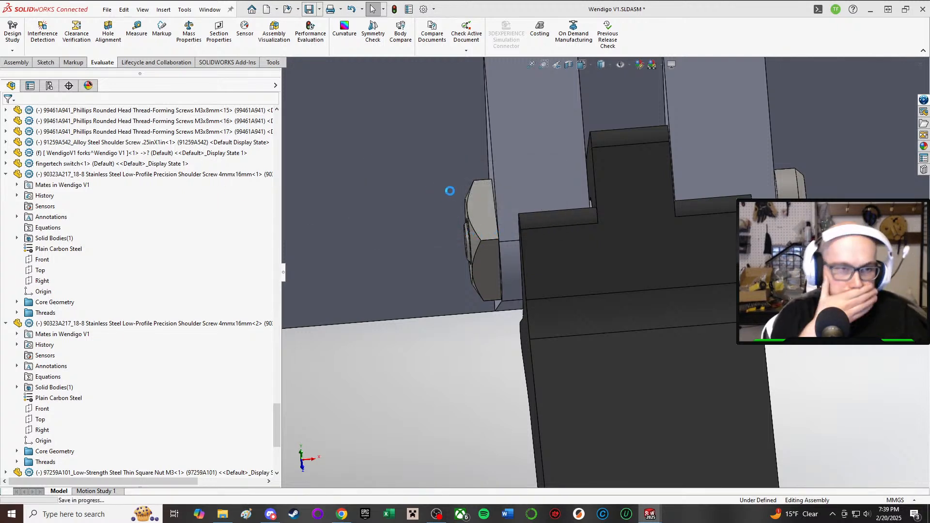
Step: Examine the whole robot from the forks and wheels round to the underside with its battery and drive motors
scroll(450, 191, "up", 3)
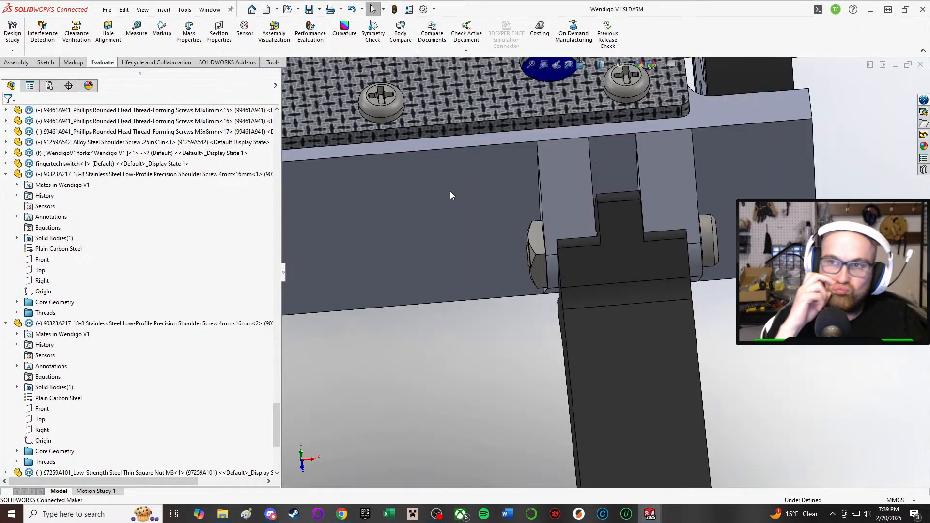
scroll(684, 281, "up", 1)
middle_click_drag(684, 281, 604, 251)
scroll(707, 186, "down", 4)
scroll(708, 185, "up", 3)
scroll(708, 184, "up", 7)
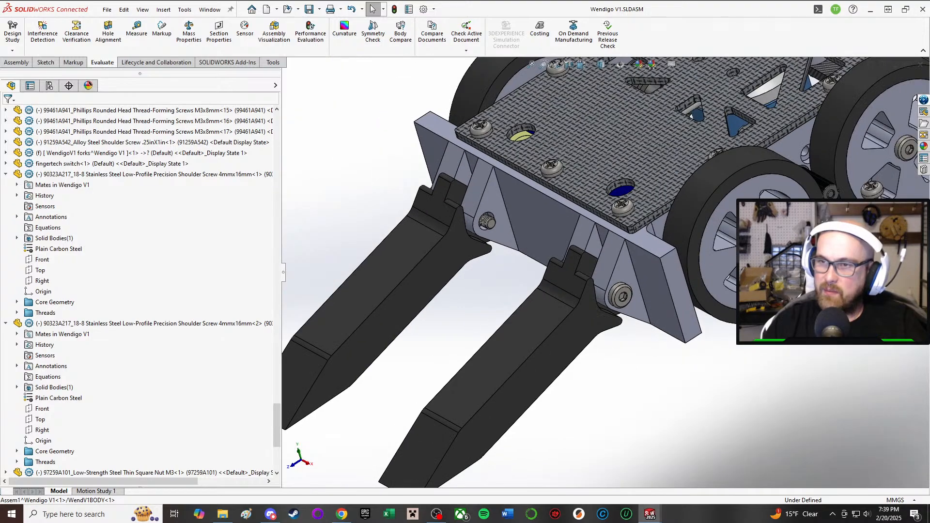
middle_click_drag(707, 184, 644, 45)
scroll(679, 238, "down", 4)
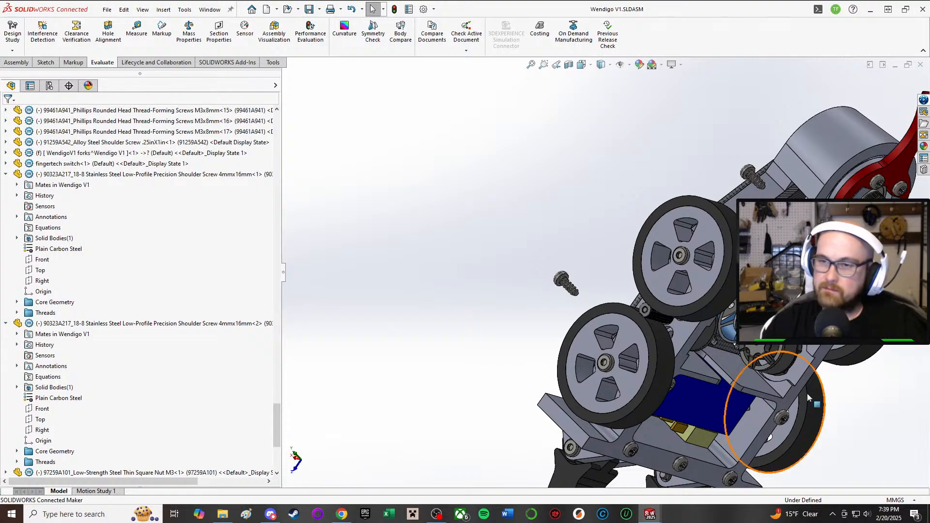
scroll(693, 387, "down", 2)
middle_click_drag(695, 388, 629, 188)
middle_click_drag(664, 230, 715, 318)
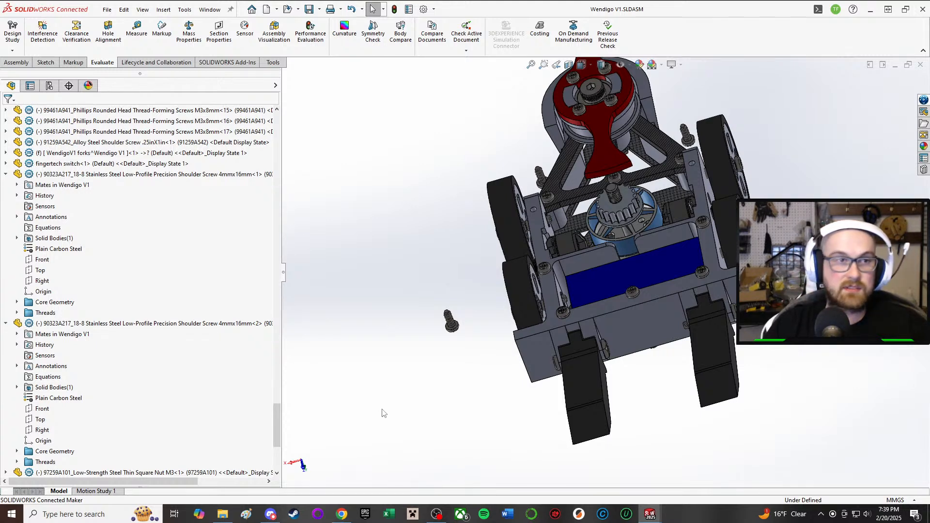
middle_click_drag(441, 331, 533, 303)
scroll(556, 158, "down", 2)
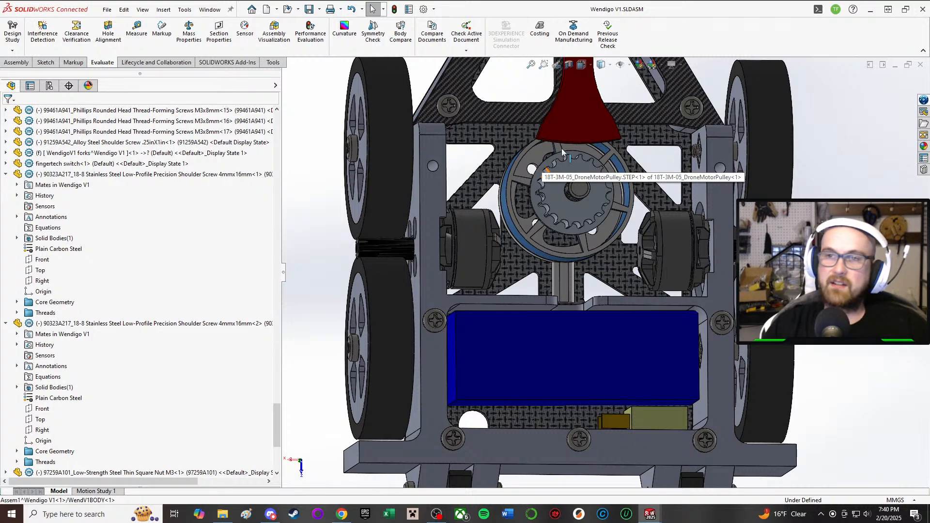
Step: Inspect the red weapon blade, its pulley and screws, and the rounded chassis housing beneath it
scroll(592, 140, "up", 3)
scroll(592, 139, "down", 3)
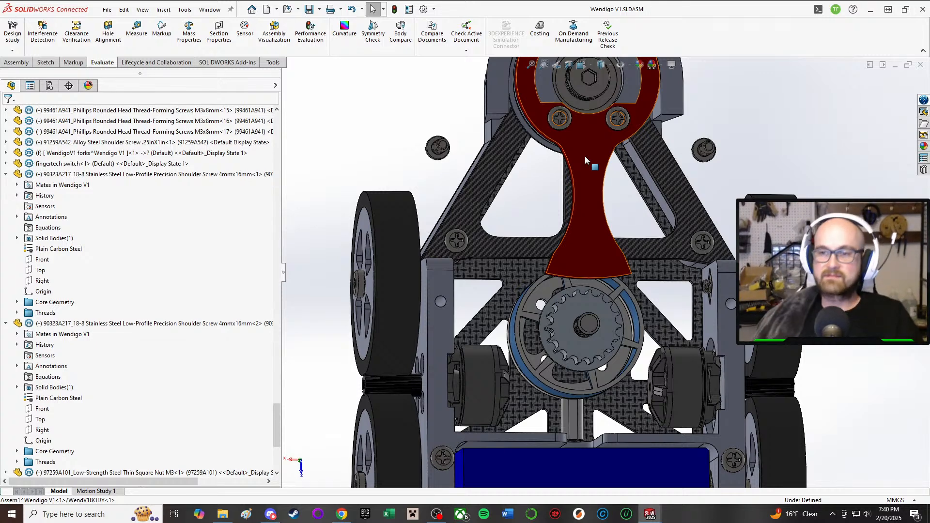
middle_click_drag(698, 240, 688, 224)
scroll(687, 224, "down", 5)
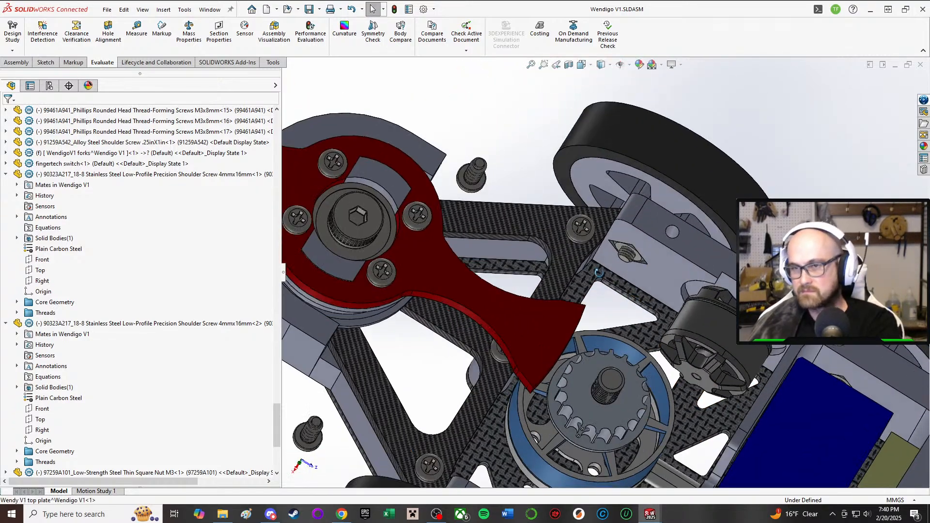
mouse_move(599, 273)
middle_mouse_down()
mouse_move(591, 198)
mouse_move(599, 272)
mouse_move(597, 259)
middle_mouse_up()
scroll(598, 271, "up", 3)
middle_click_drag(670, 338, 700, 280)
scroll(743, 336, "down", 4)
scroll(698, 281, "up", 5)
scroll(510, 371, "down", 10)
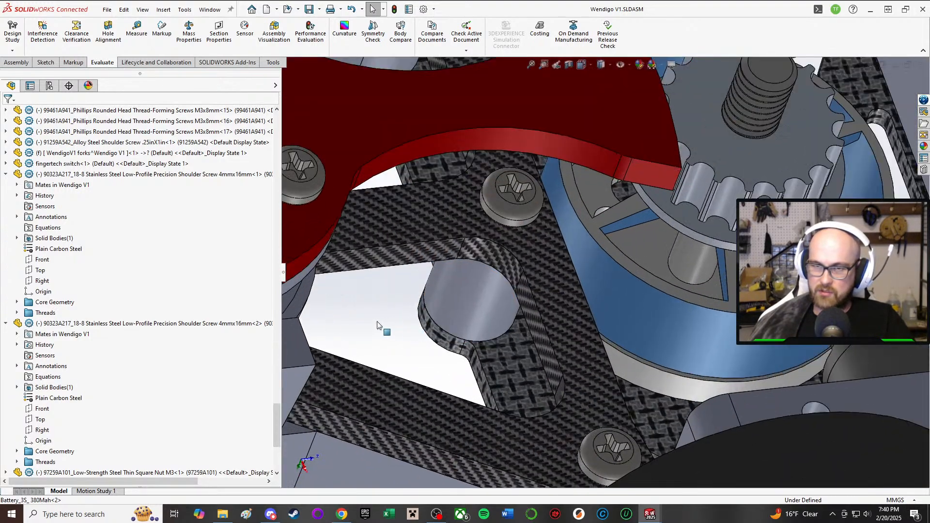
scroll(377, 322, "up", 4)
middle_click_drag(427, 310, 433, 278)
left_click(445, 346)
left_click(493, 318)
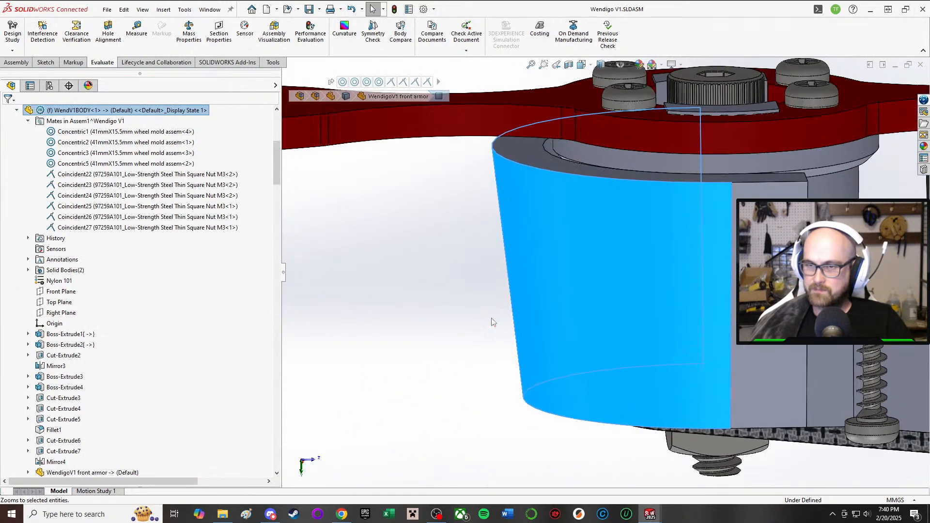
scroll(492, 320, "up", 3)
left_click(492, 320)
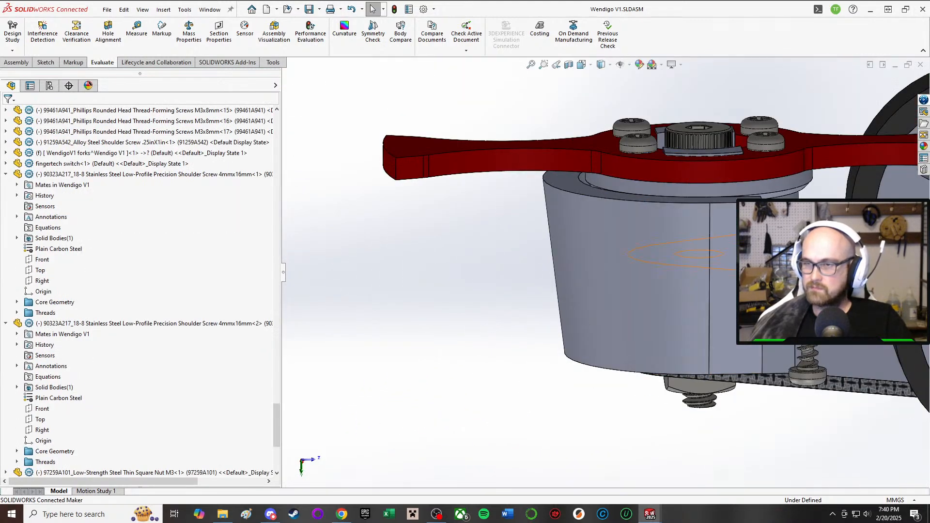
Step: Switch to the WendV1BODY part and view its outer side wall and rounded weapon-end housing
mouse_move(650, 514)
mouse_move(848, 458)
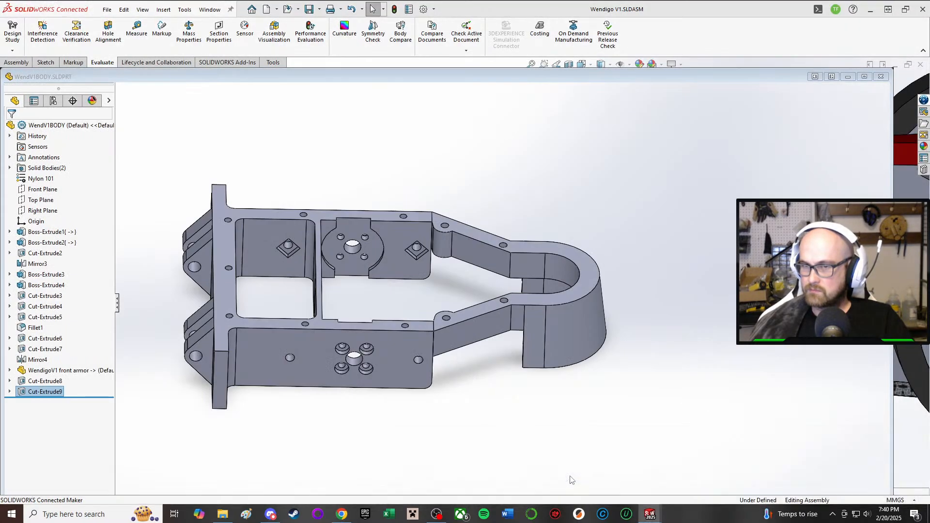
left_click(544, 473)
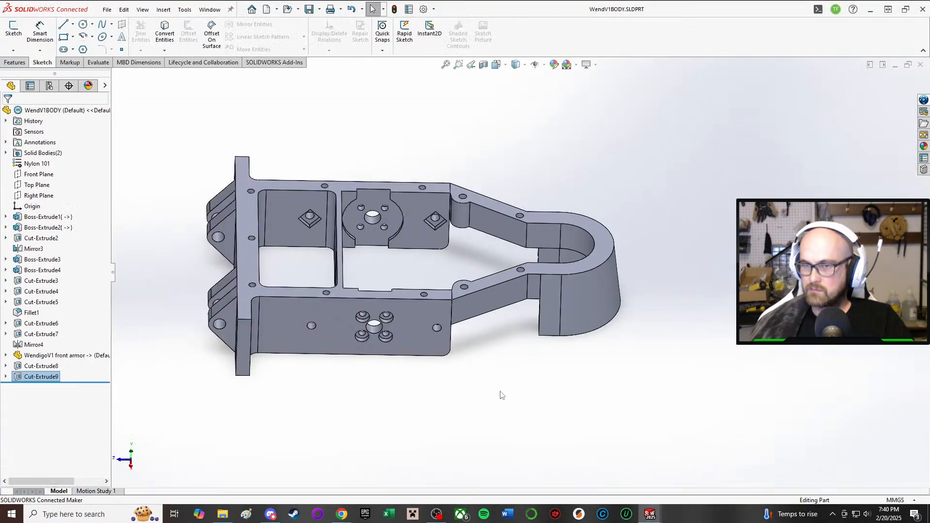
middle_click_drag(440, 264, 432, 213)
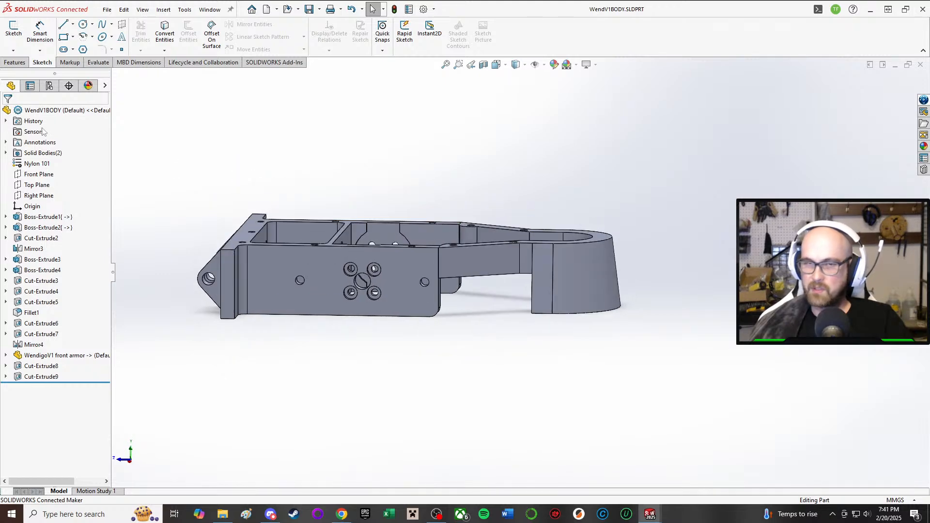
Step: Fillet the two lower corner edges at the open ends of the rounded weapon housing with a symmetric 10 mm radius
left_click(16, 63)
left_click(269, 44)
scroll(541, 326, "down", 3)
middle_click_drag(541, 325, 543, 239)
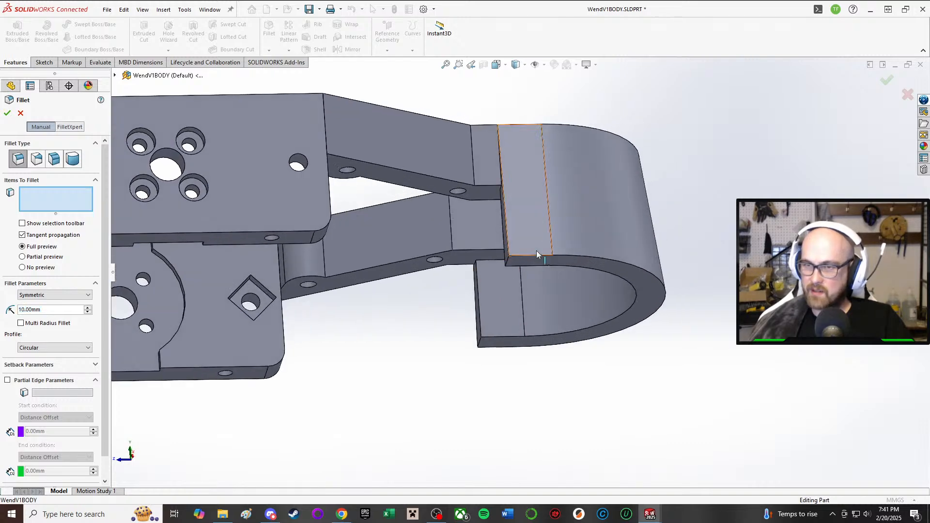
scroll(526, 252, "down", 4)
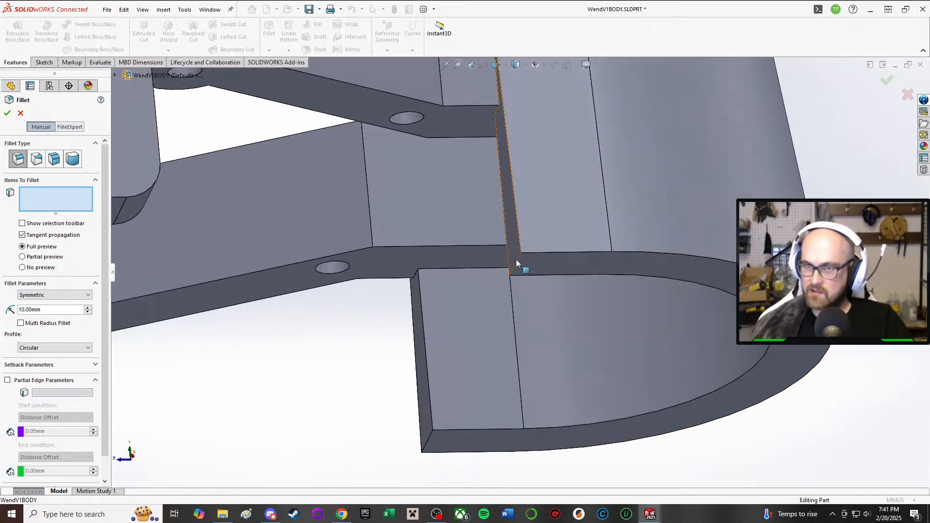
left_click(516, 263)
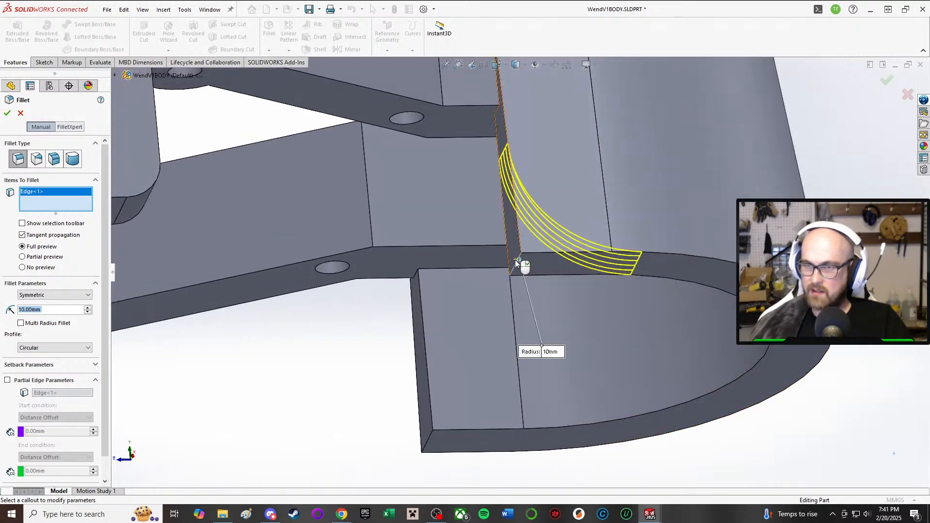
left_click(430, 439)
middle_click_drag(431, 438, 380, 360)
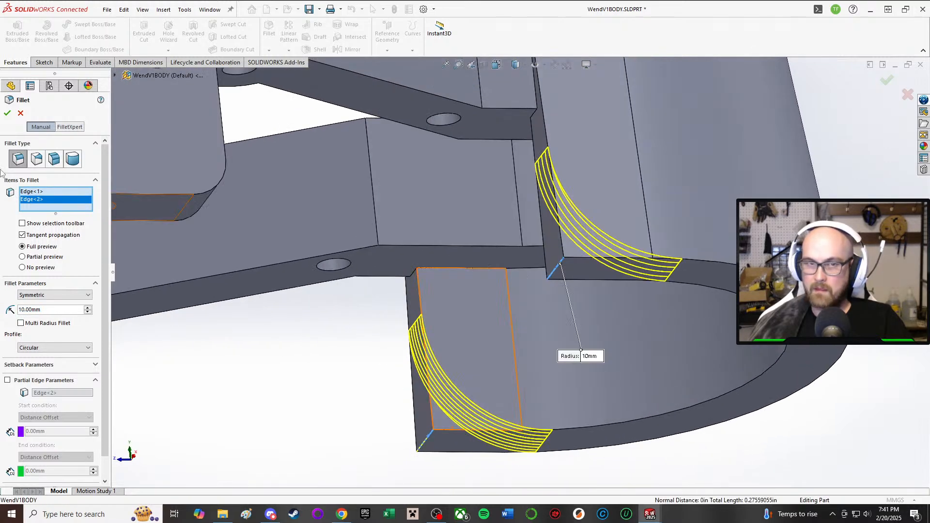
left_click(8, 114)
middle_click_drag(357, 141, 649, 286)
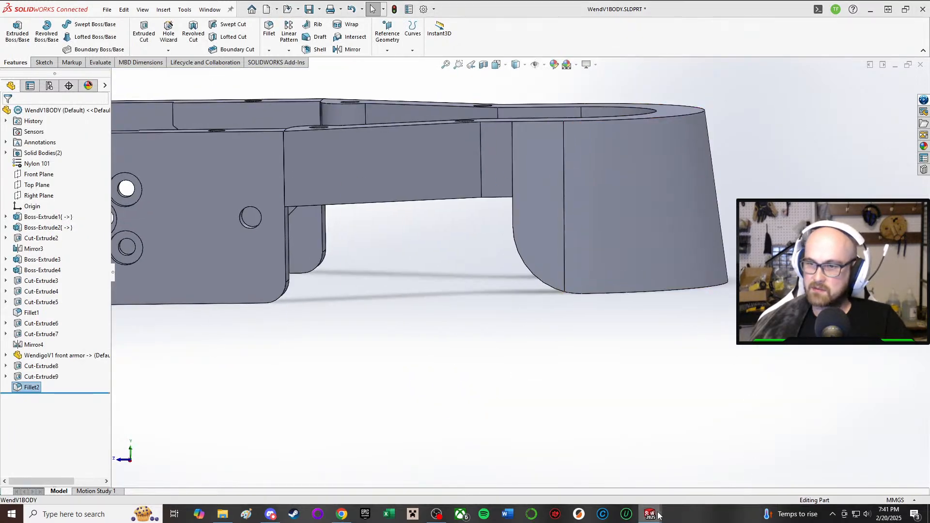
Step: Switch to the Wendigo V1 assembly and examine the filleted housing from the side, around the weapon blade, pulley and front wheels
mouse_move(649, 514)
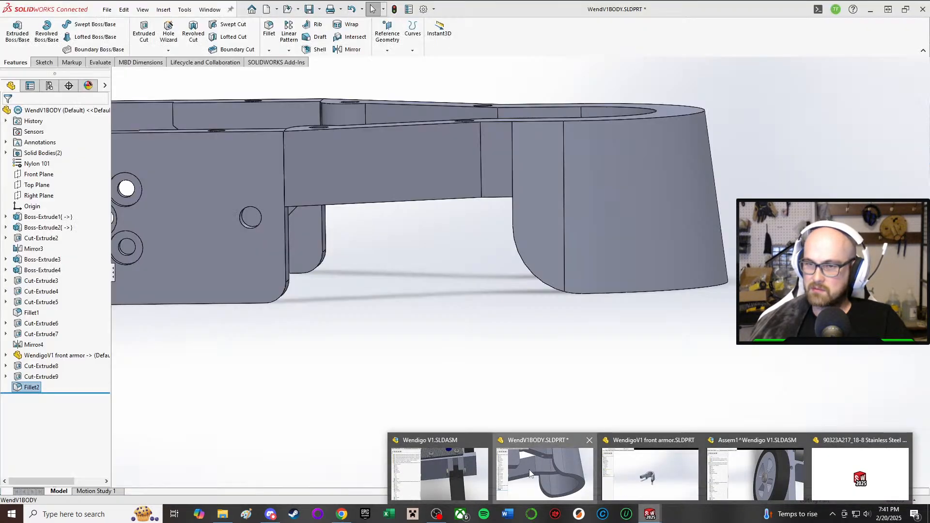
left_click(511, 473)
left_click(649, 513)
left_click(477, 468)
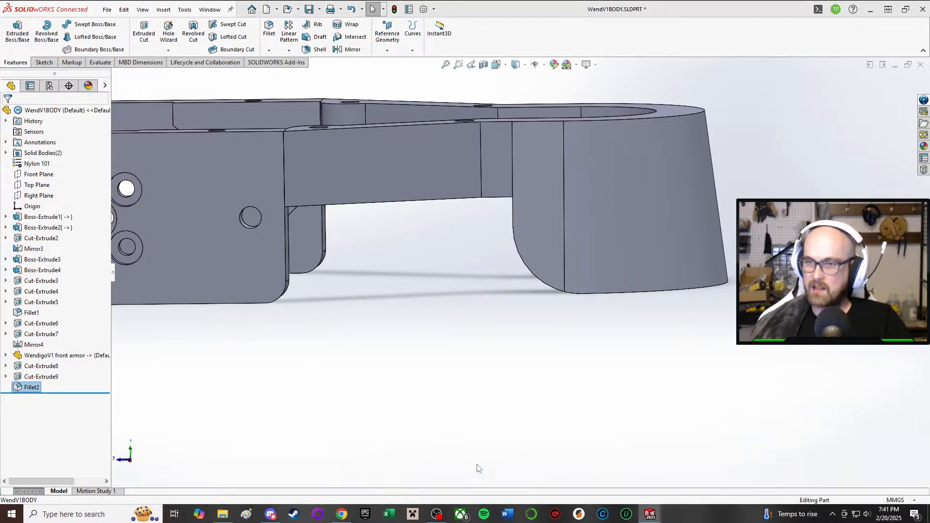
middle_click_drag(644, 339, 690, 286)
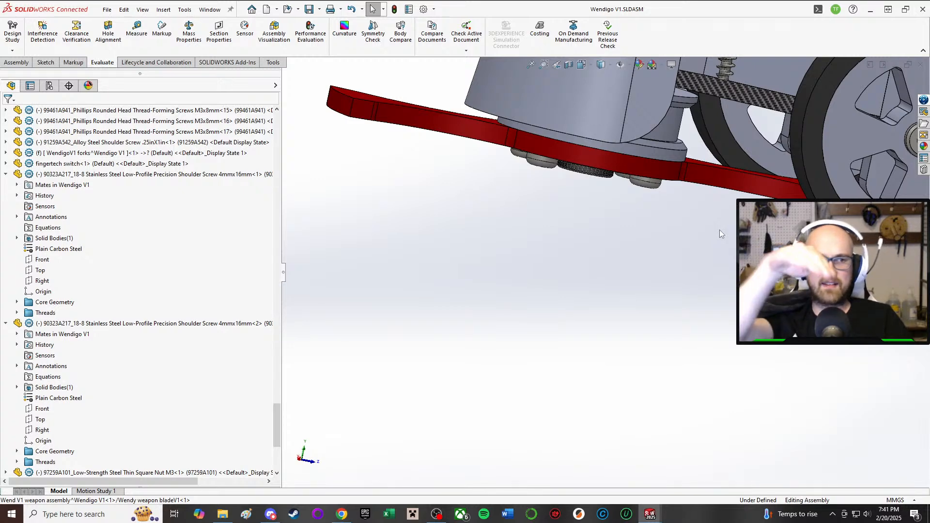
scroll(676, 122, "up", 1)
scroll(601, 264, "up", 2)
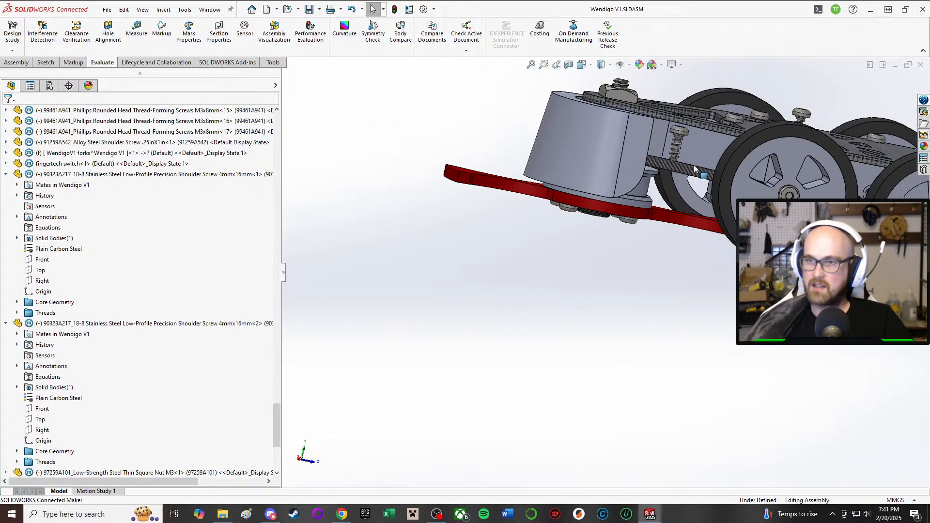
middle_click_drag(628, 219, 694, 175)
scroll(668, 237, "up", 2)
scroll(654, 225, "down", 5)
middle_click_drag(625, 235, 532, 259)
middle_click_drag(525, 298, 697, 298)
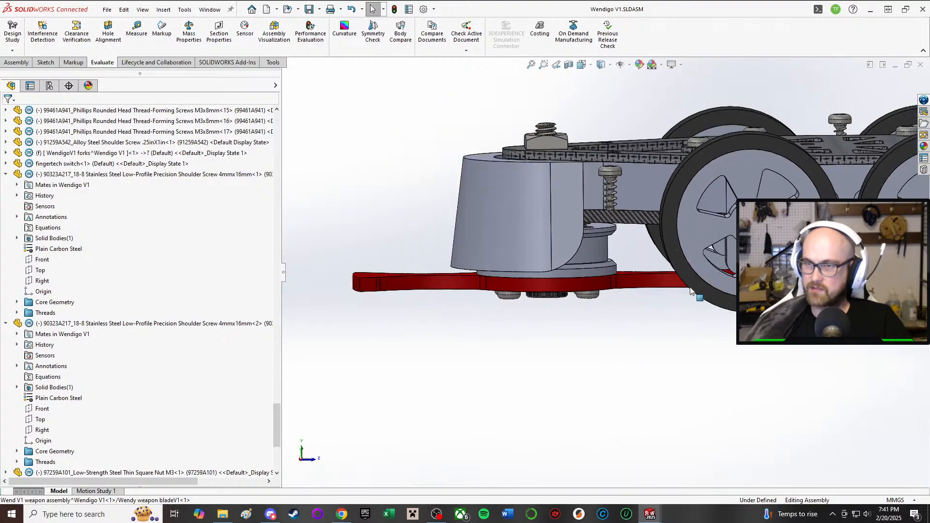
Step: Inspect the robot's underside between the red weapon blade, the weapon pulley and the toothed motor pulley
middle_click_drag(669, 237, 675, 121)
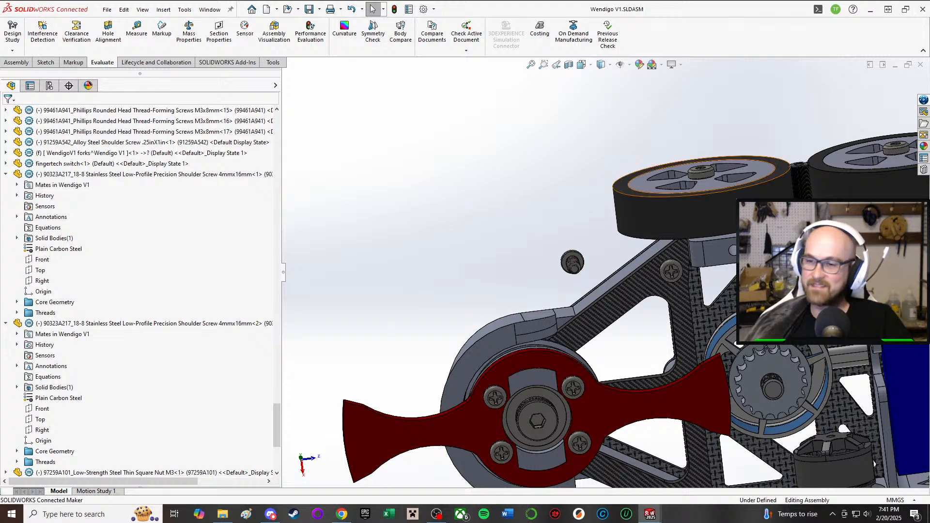
scroll(751, 189, "down", 4)
scroll(674, 282, "up", 6)
middle_click_drag(569, 336, 561, 401)
scroll(557, 387, "down", 5)
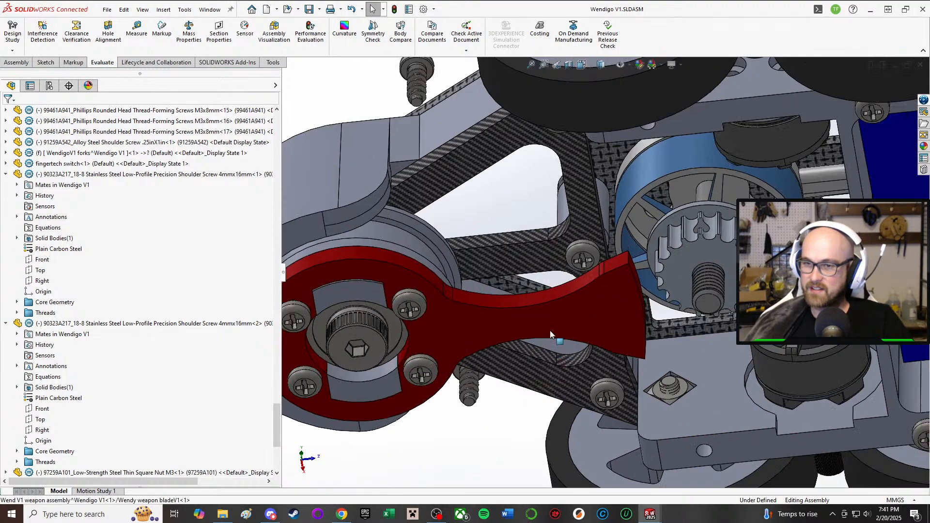
Step: Measure the diameter of the weapon pulley's circular edge just behind the red blade
left_click(413, 248)
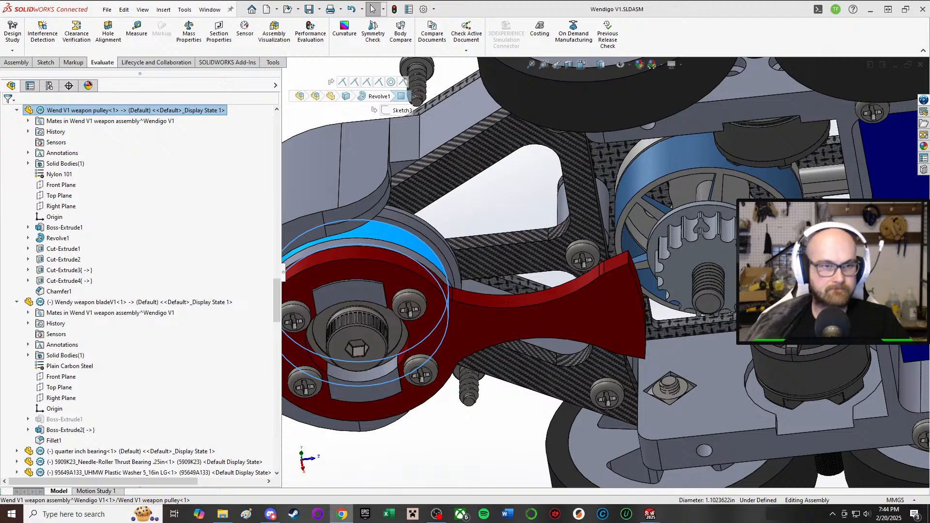
scroll(363, 266, "up", 2)
middle_click_drag(412, 291, 410, 322)
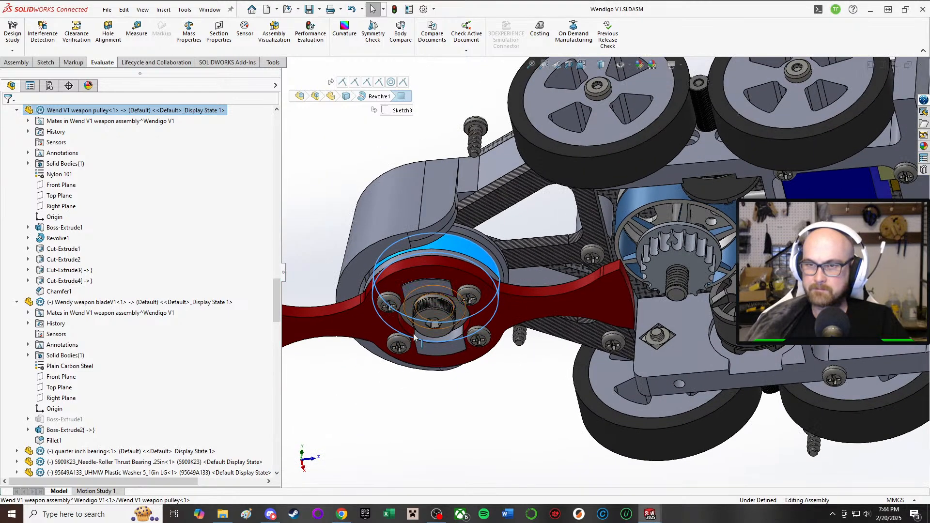
left_click(422, 433)
key("m")
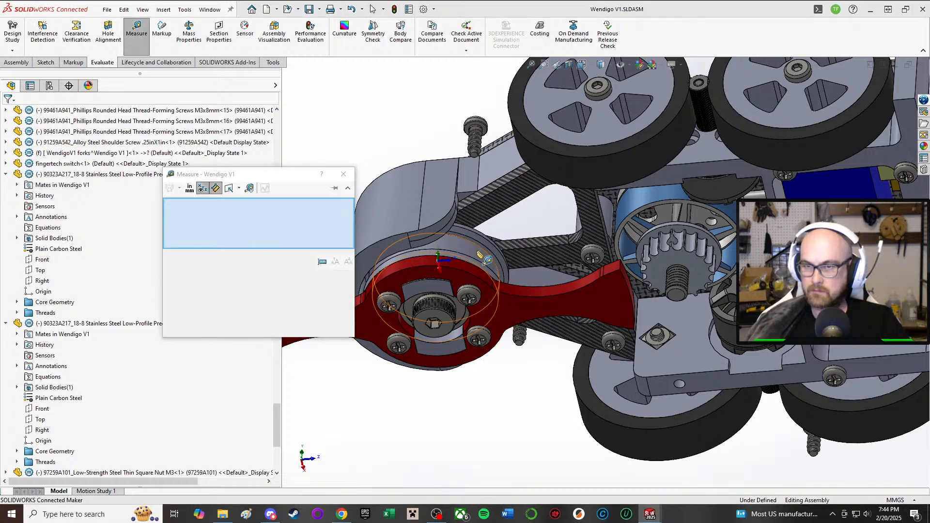
left_click(472, 242)
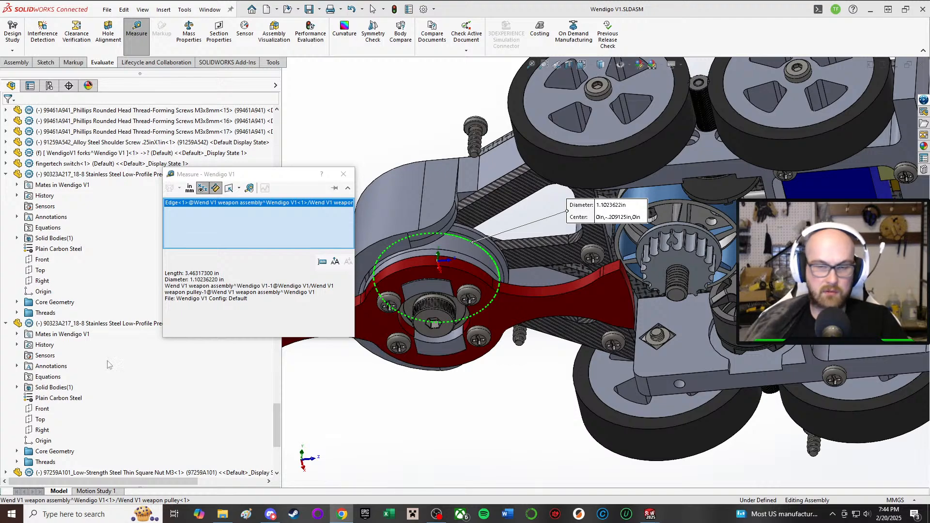
Step: Clear the measurement and measure the radius of a tooth-tip arc on the 18T drone motor pulley
left_click(434, 432)
scroll(653, 245, "down", 6)
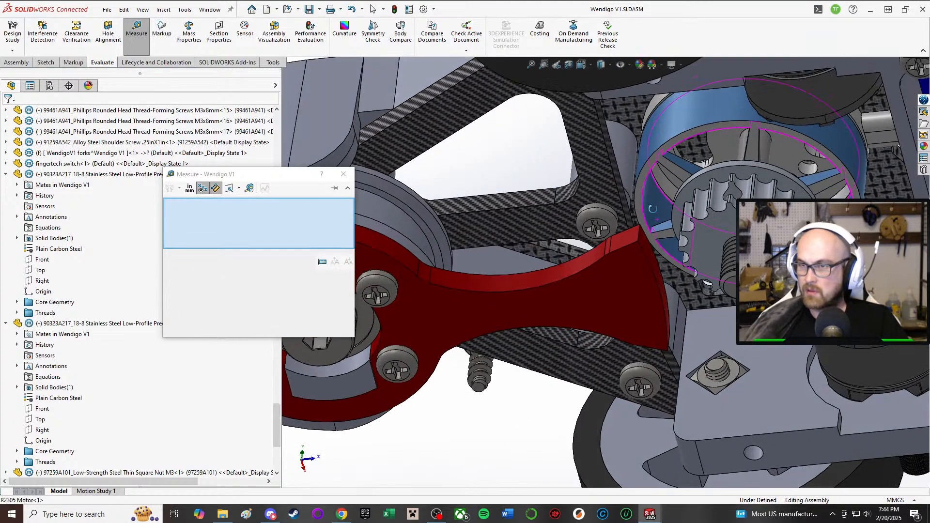
scroll(753, 164, "down", 6)
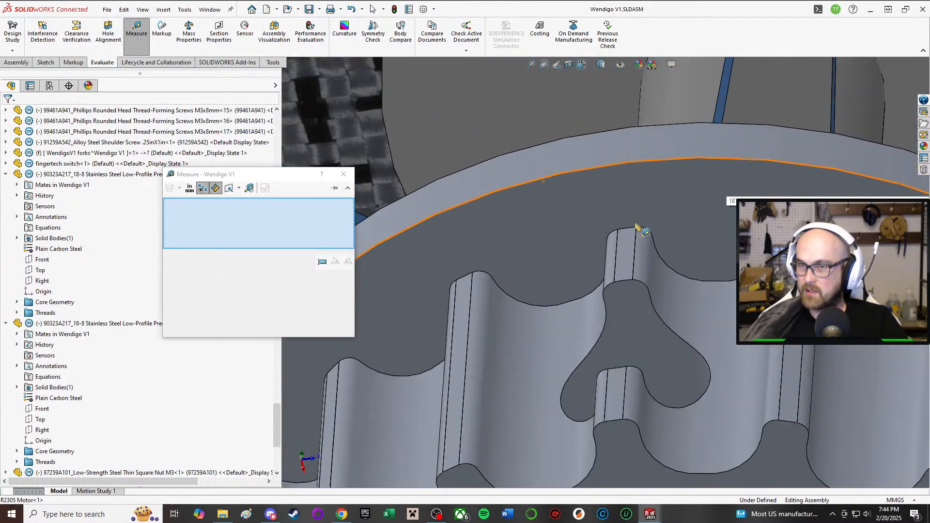
left_click(628, 232)
scroll(622, 230, "up", 4)
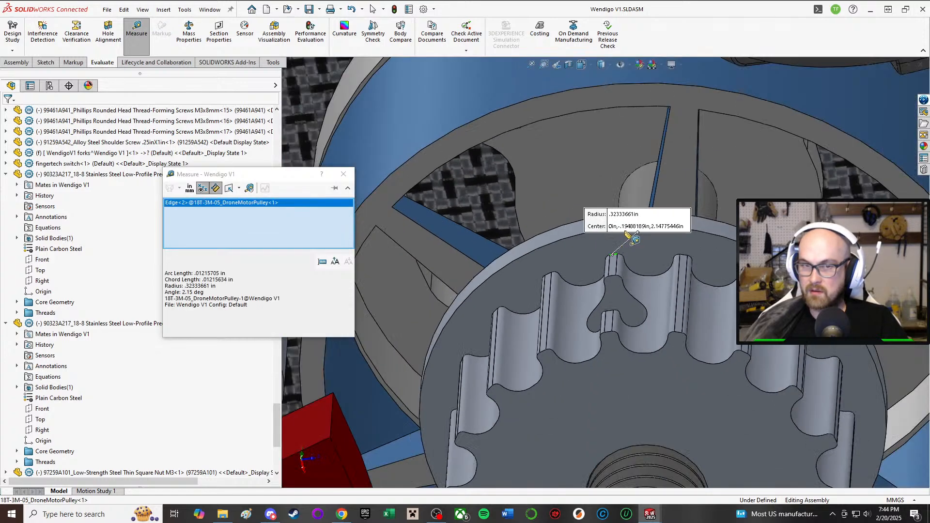
scroll(615, 222, "up", 3)
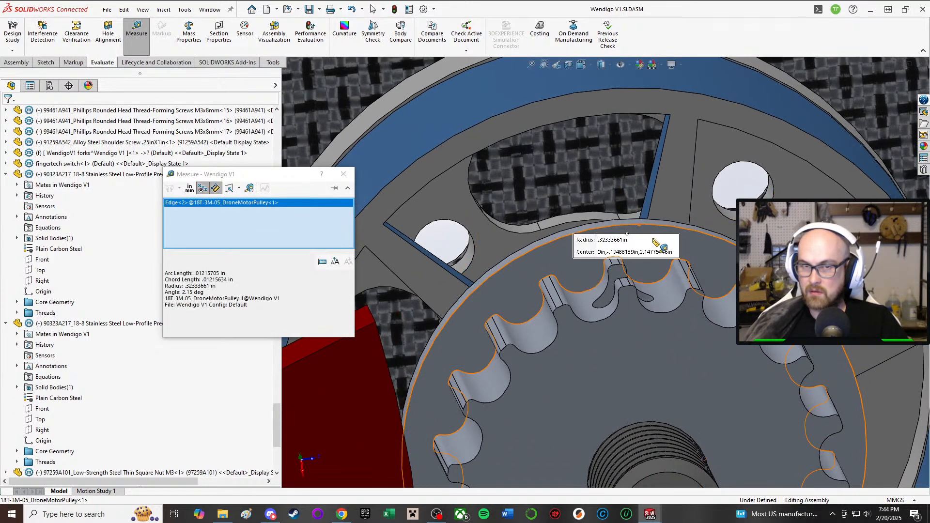
double_click(187, 292)
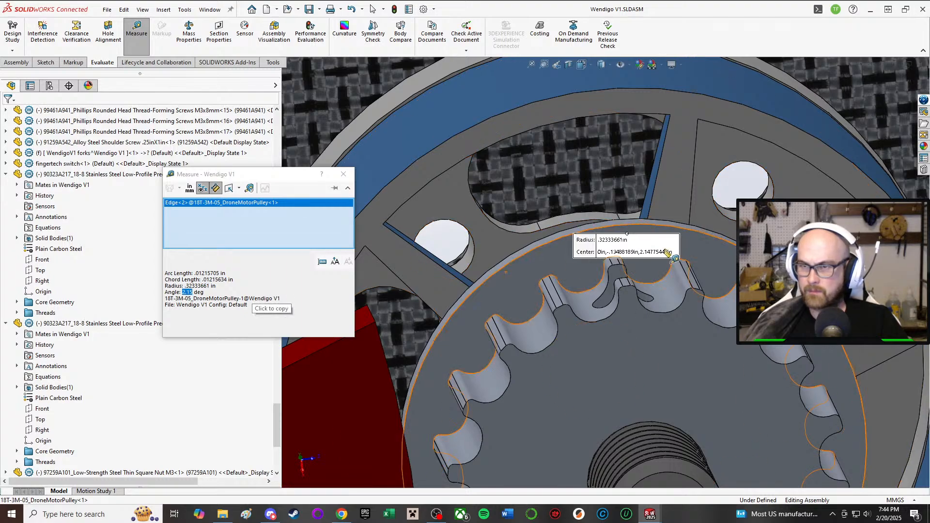
scroll(605, 290, "up", 2)
scroll(585, 306, "up", 8)
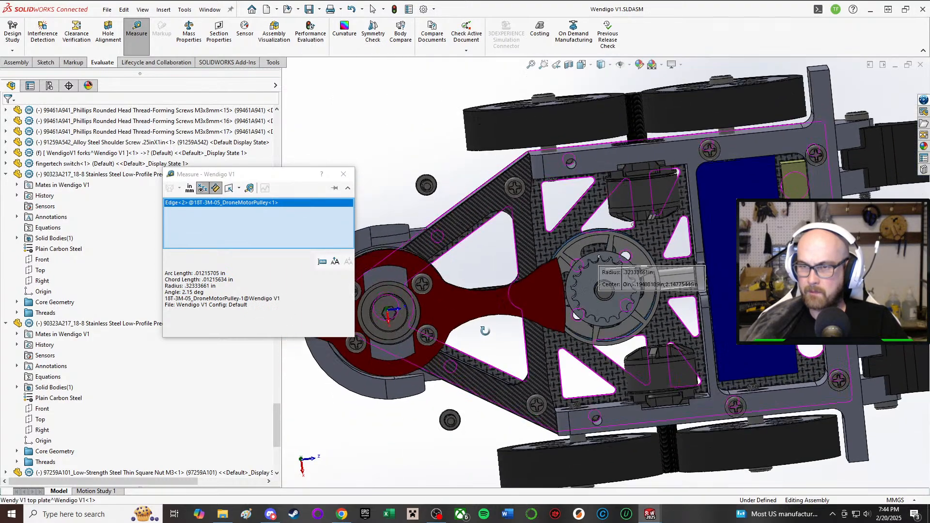
Step: Measure the distance between two opposite tooth-tip points on the 18T motor pulley, starting from a cleared selection
left_click(451, 429)
left_click(469, 455)
scroll(601, 305, "down", 5)
middle_click_drag(602, 292, 610, 313)
scroll(611, 317, "down", 4)
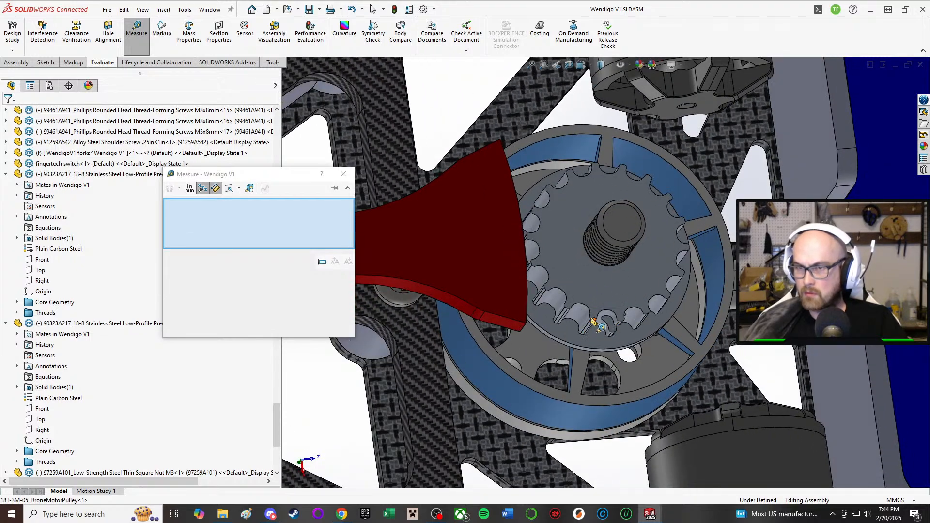
scroll(603, 312, "down", 3)
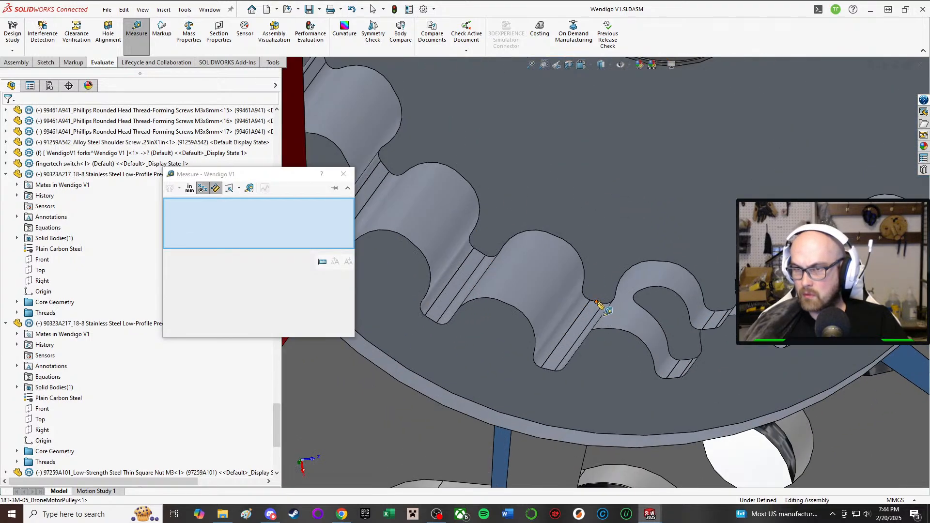
left_click(599, 303)
scroll(600, 302, "up", 5)
scroll(640, 95, "down", 5)
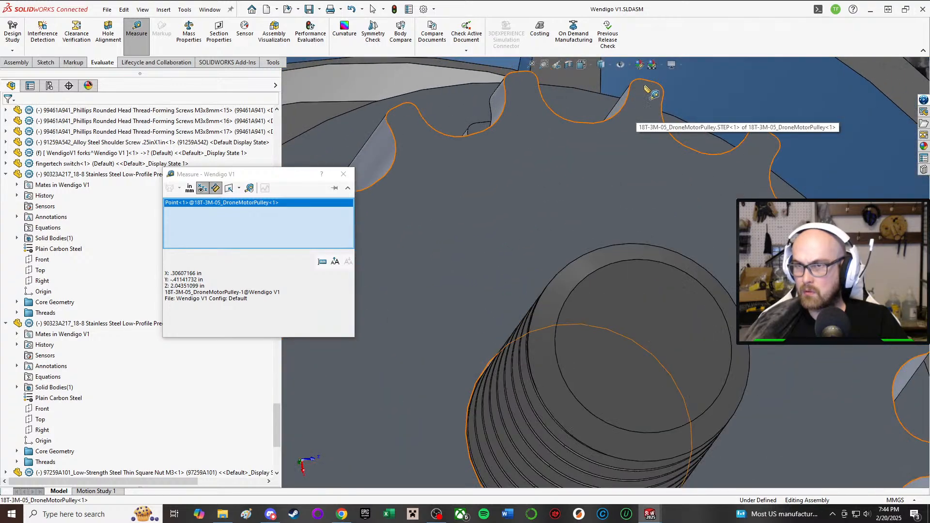
left_click(646, 83)
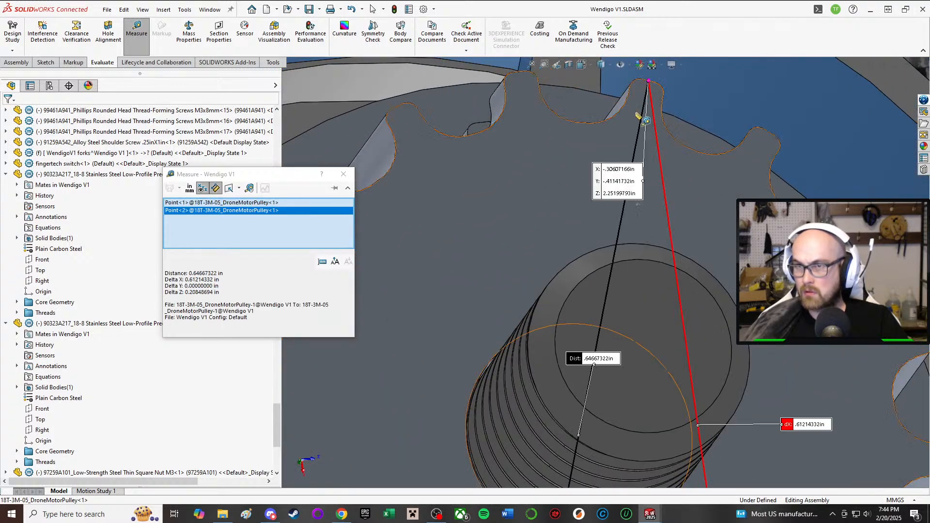
scroll(649, 92, "up", 5)
scroll(662, 292, "up", 3)
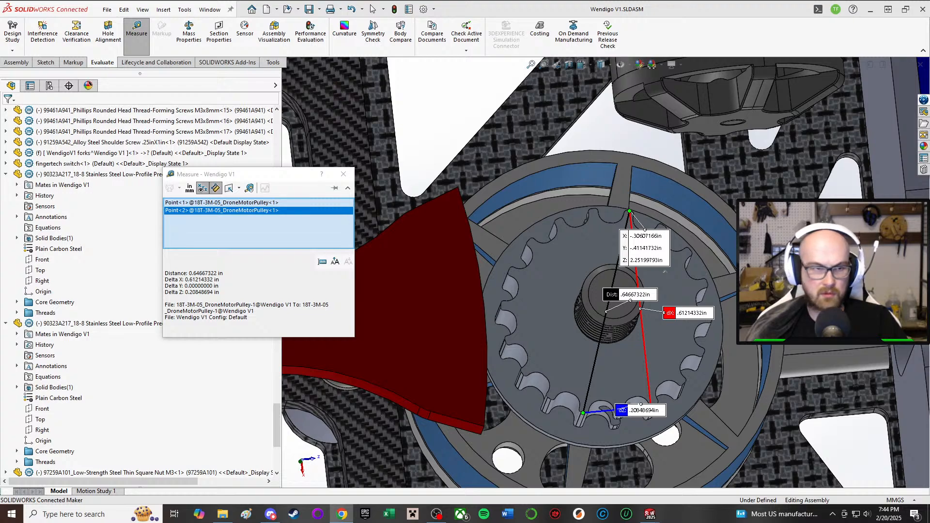
scroll(266, 356, "up", 2)
scroll(632, 260, "up", 10)
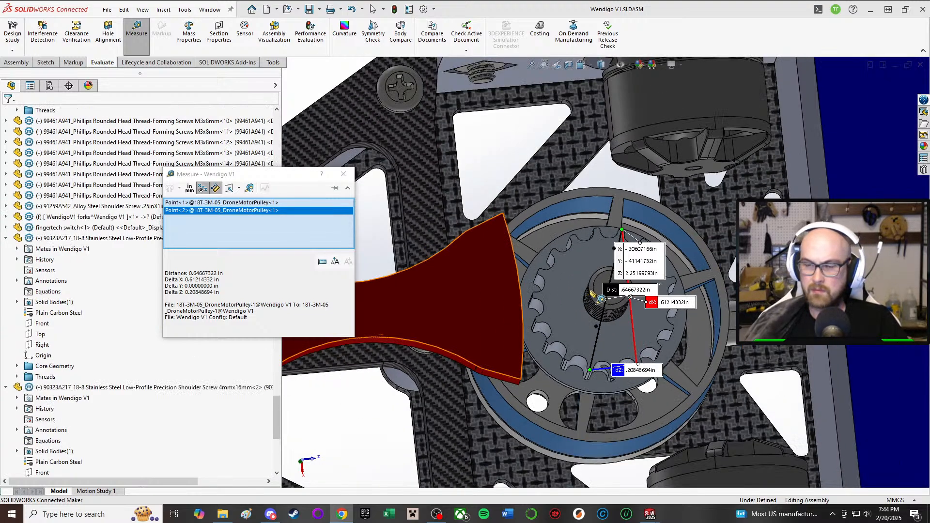
Step: Measure the distance from the weapon pulley's flange face to the hex socket face of the central shoulder screw
left_click(543, 360)
scroll(576, 235, "down", 4)
scroll(482, 357, "down", 5)
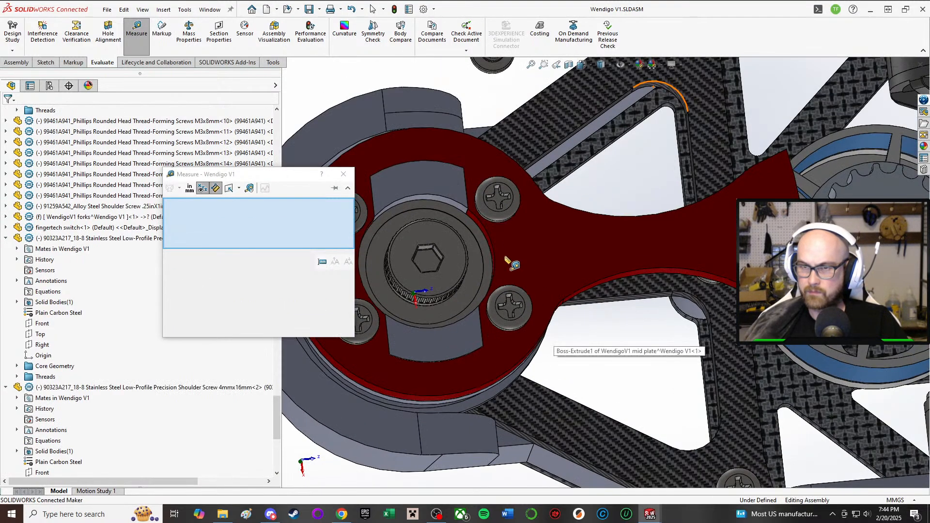
middle_click_drag(432, 267, 562, 388)
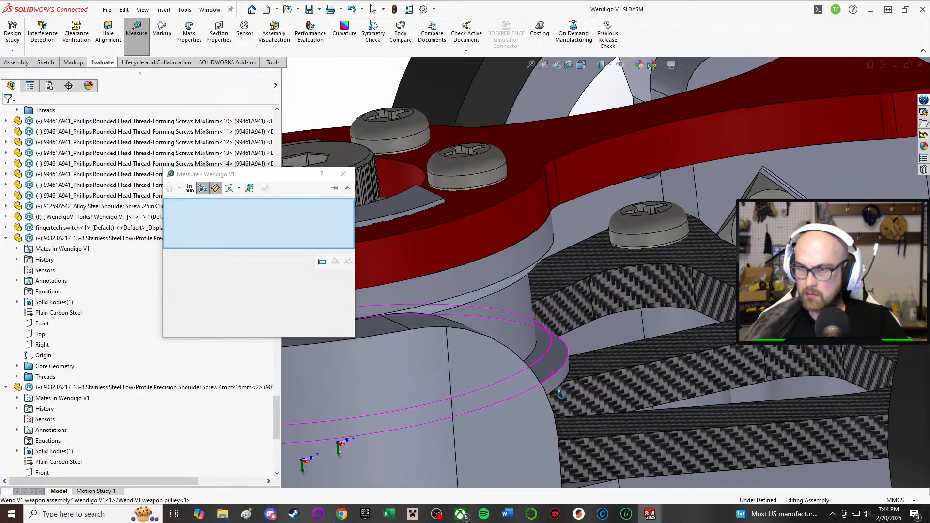
left_click(544, 345)
scroll(557, 293, "up", 3)
scroll(717, 253, "down", 2)
middle_click_drag(717, 254, 446, 412)
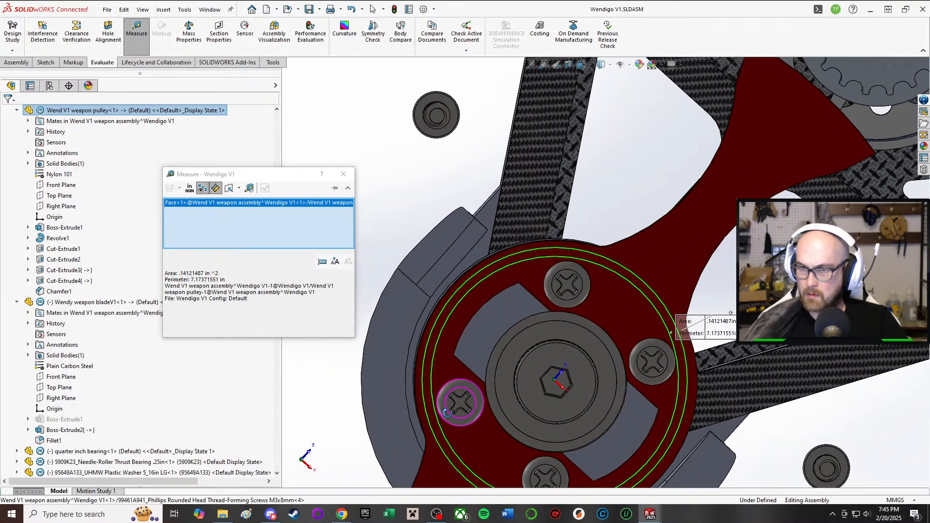
left_click(557, 380)
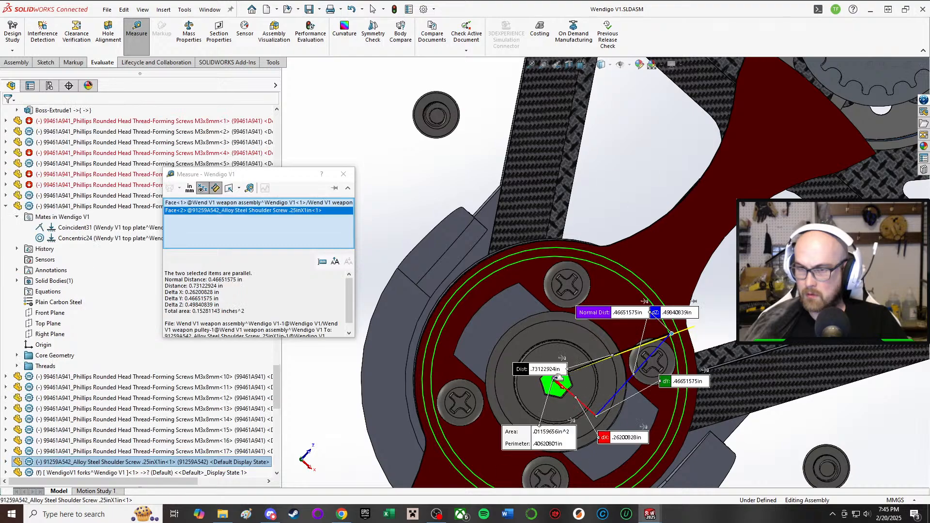
Step: Measure the distance from the weapon pulley's flange face to the end face of the R2305 motor shaft
scroll(626, 296, "up", 4)
scroll(710, 227, "down", 2)
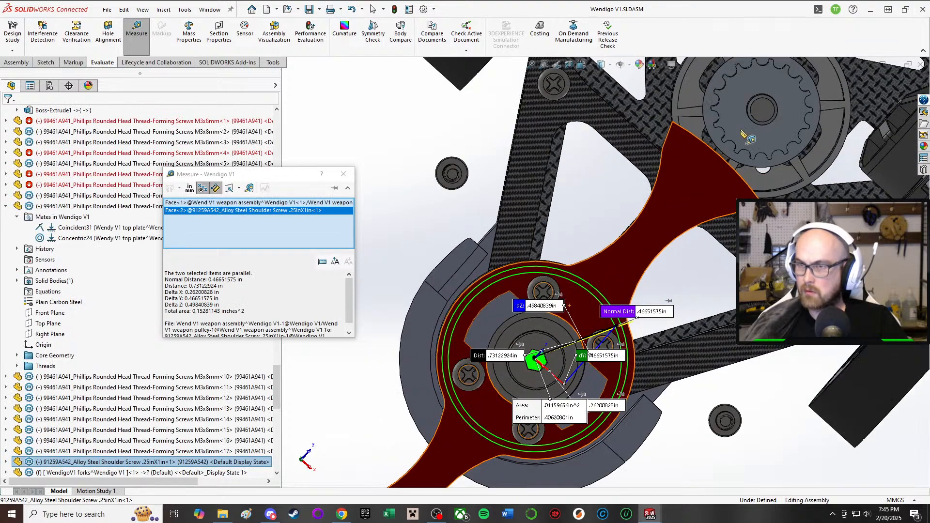
left_click(763, 113)
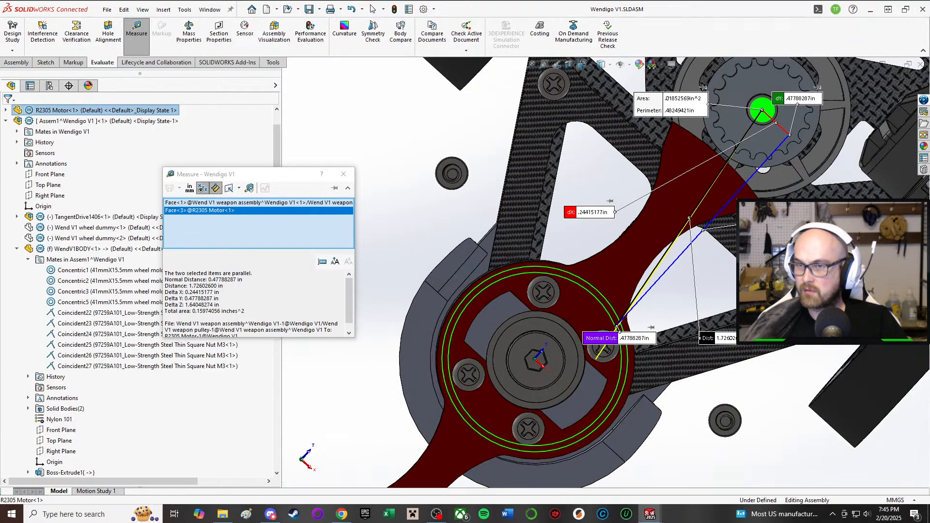
middle_click_drag(543, 349, 617, 393)
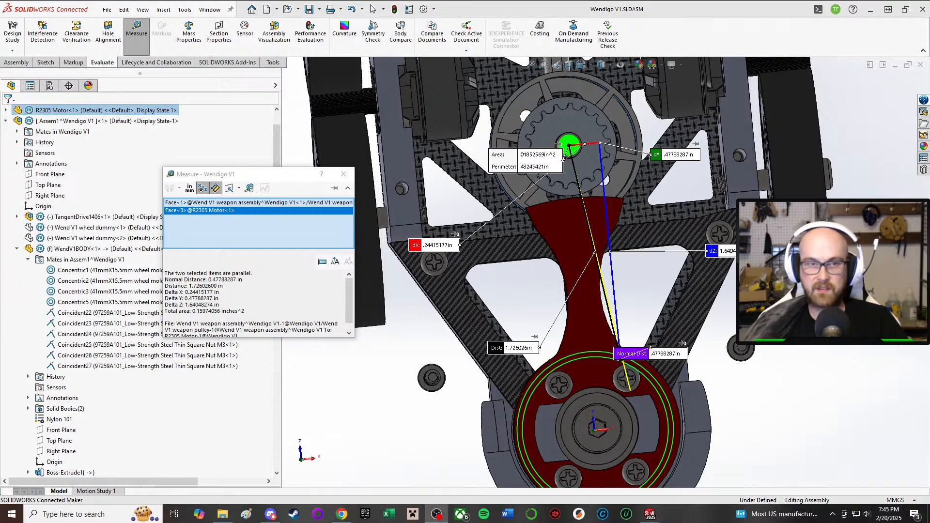
Step: Clear the previous measurement and measure the hex socket face of the central shoulder screw on its own
left_click(644, 310)
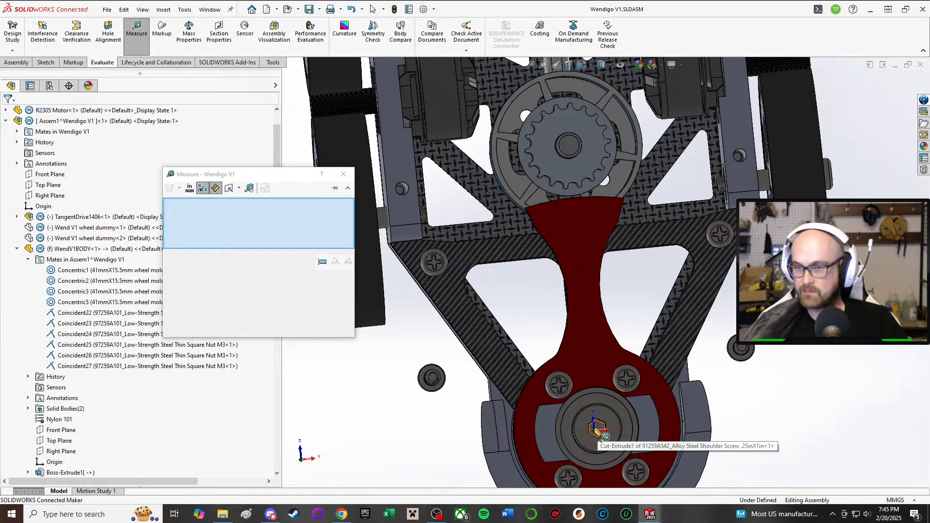
scroll(599, 431, "down", 5)
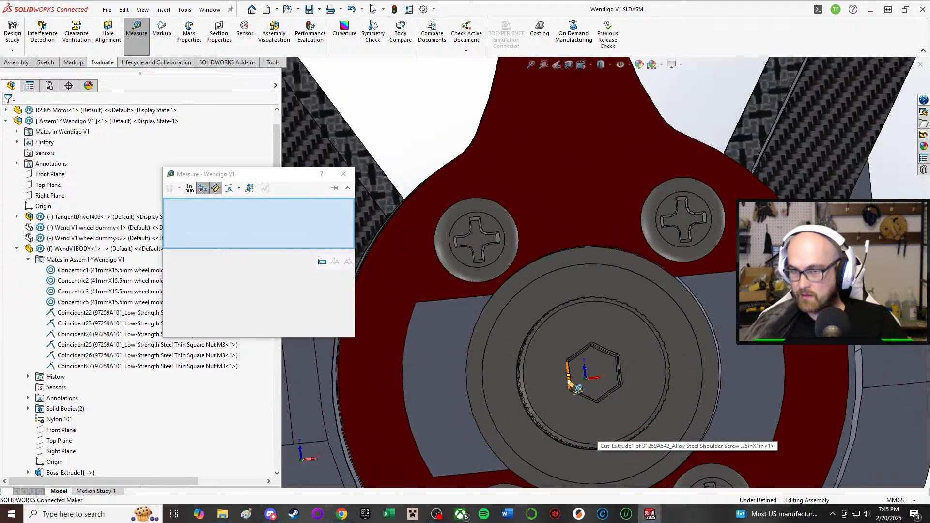
middle_click_drag(586, 380, 584, 378)
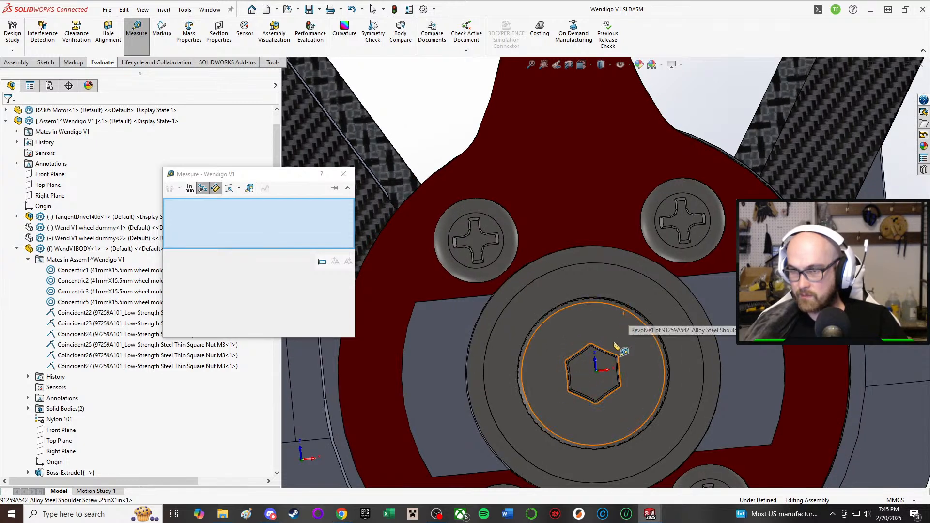
left_click(600, 371)
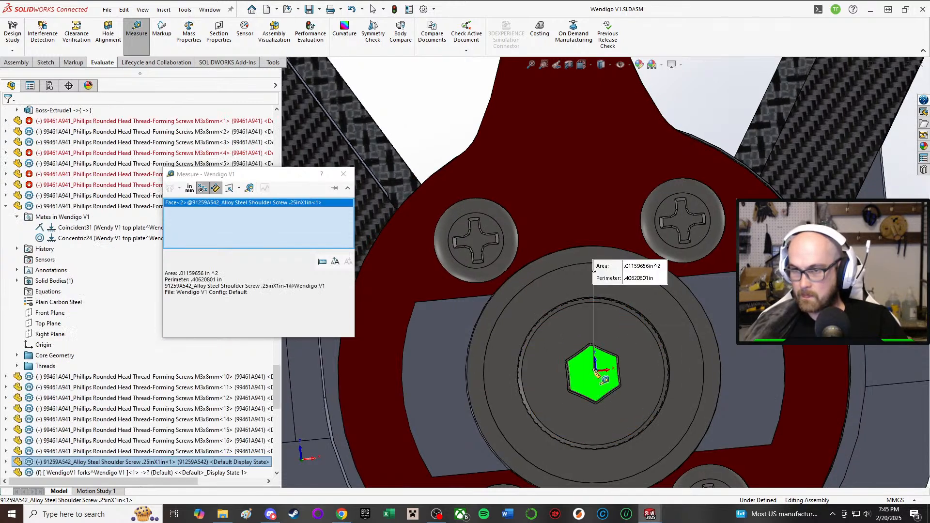
scroll(600, 339, "up", 3)
key("Escape")
Step: Measure the distance from the shoulder screw's hex socket face to the end face of the R2305 motor shaft, starting from a cleared selection
middle_click_drag(629, 338, 580, 353)
scroll(606, 334, "down", 1)
scroll(579, 353, "down", 3)
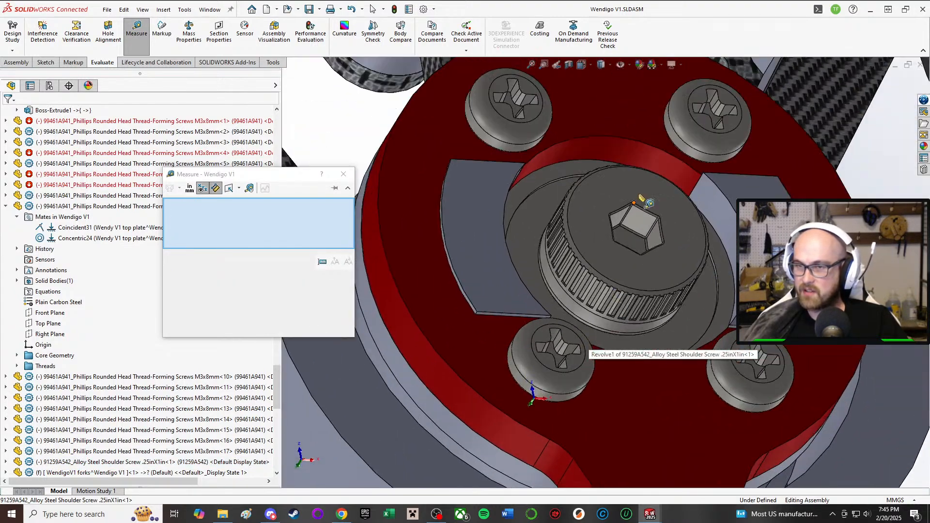
middle_click_drag(629, 248, 621, 276)
middle_click_drag(635, 230, 618, 239)
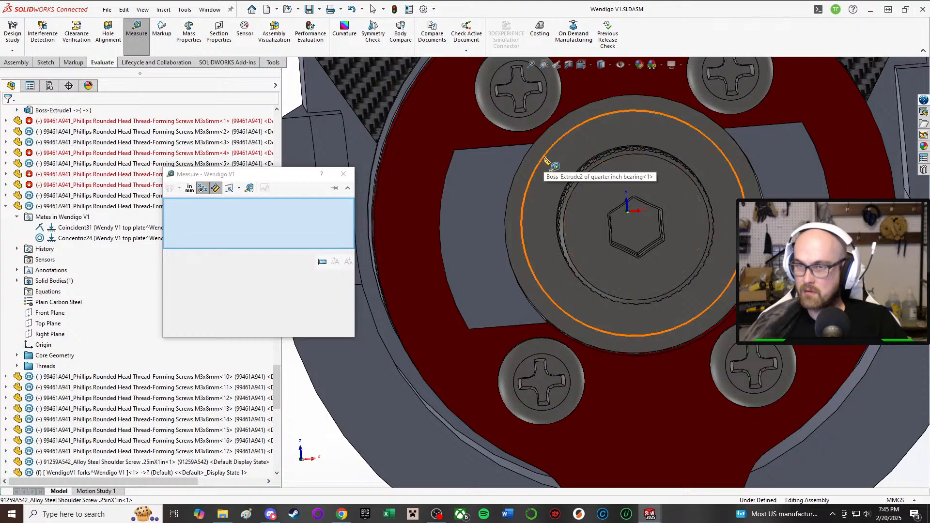
left_click(637, 229)
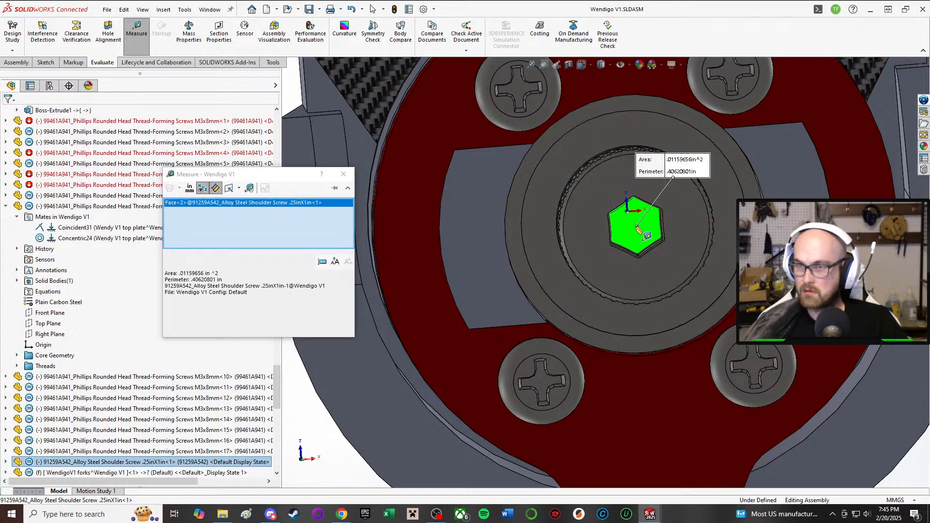
scroll(632, 154, "up", 6)
scroll(620, 158, "down", 4)
scroll(620, 156, "up", 4)
scroll(622, 136, "down", 4)
scroll(599, 141, "up", 2)
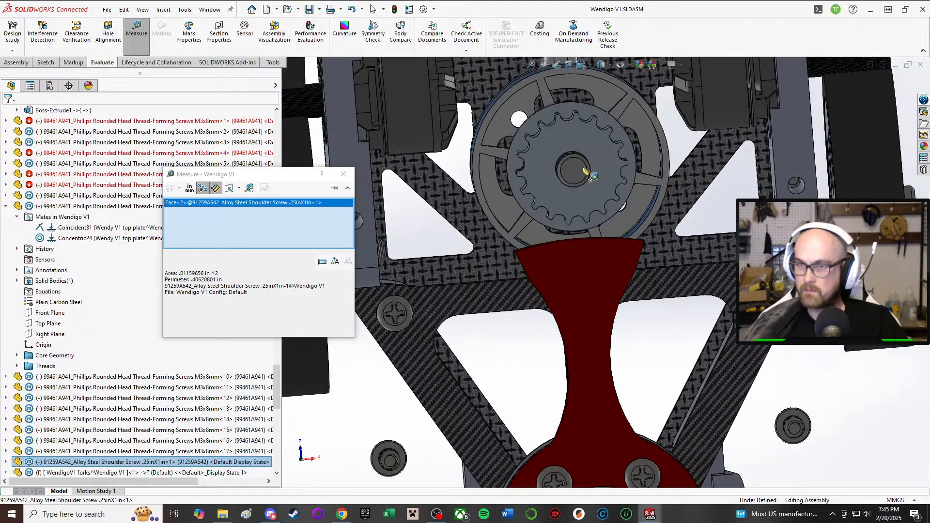
left_click(586, 171)
scroll(622, 285, "down", 3)
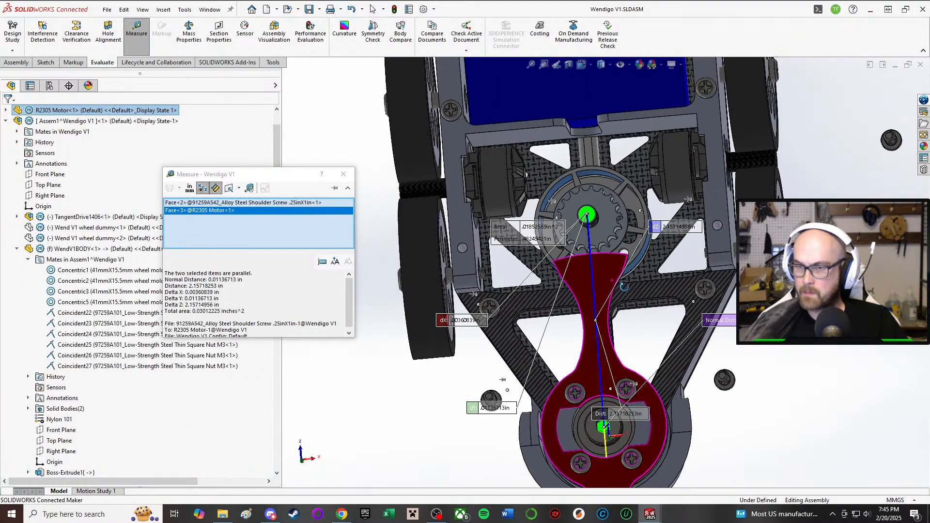
Step: Review the shaft-to-screw distance on the model and close the Measure tool
middle_click_drag(624, 287, 625, 303)
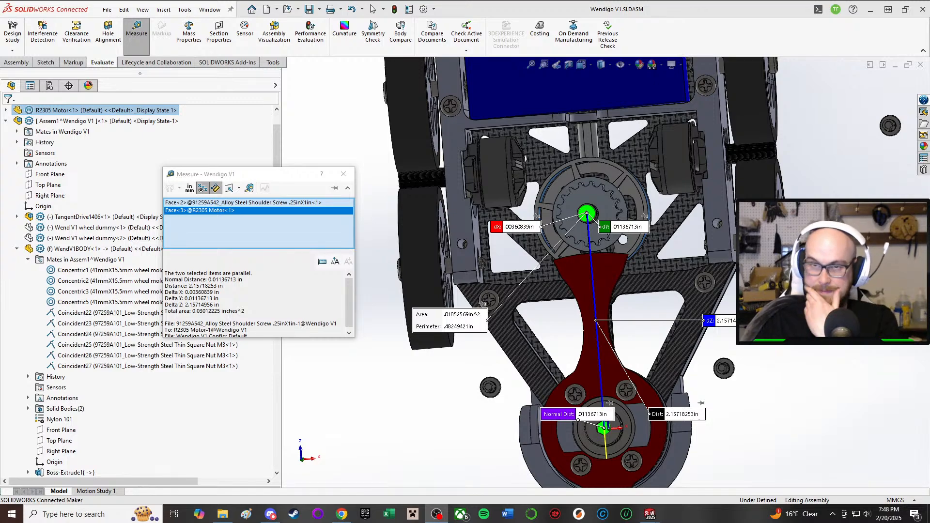
middle_click_drag(427, 267, 429, 339)
scroll(545, 312, "down", 4)
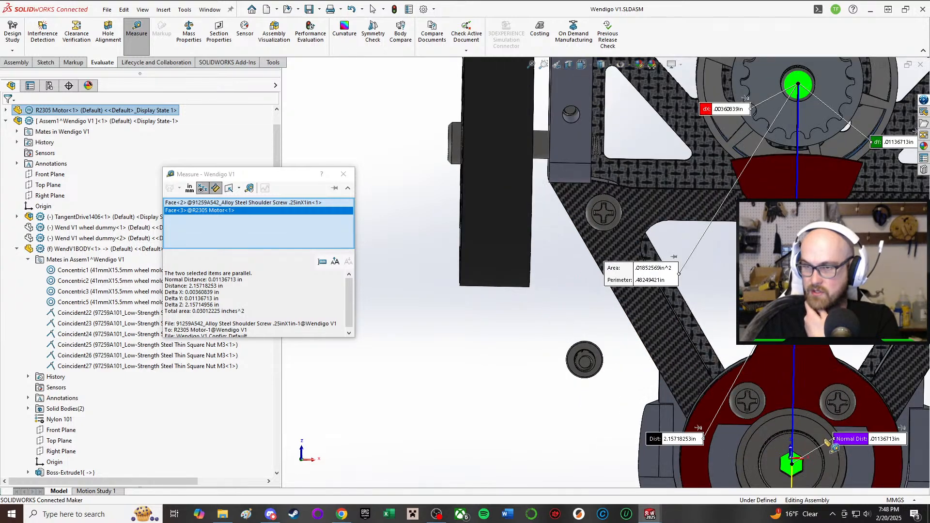
scroll(604, 272, "up", 5)
left_click(343, 174)
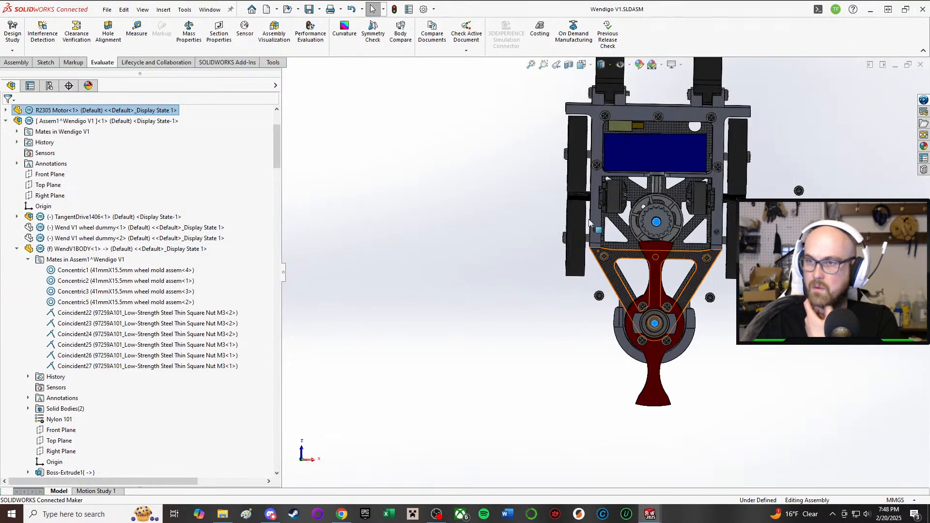
Step: Examine the weapon blade, its bearing and shoulder screw, and the surrounding rounded housing up close
scroll(590, 222, "down", 3)
middle_click_drag(590, 222, 492, 119)
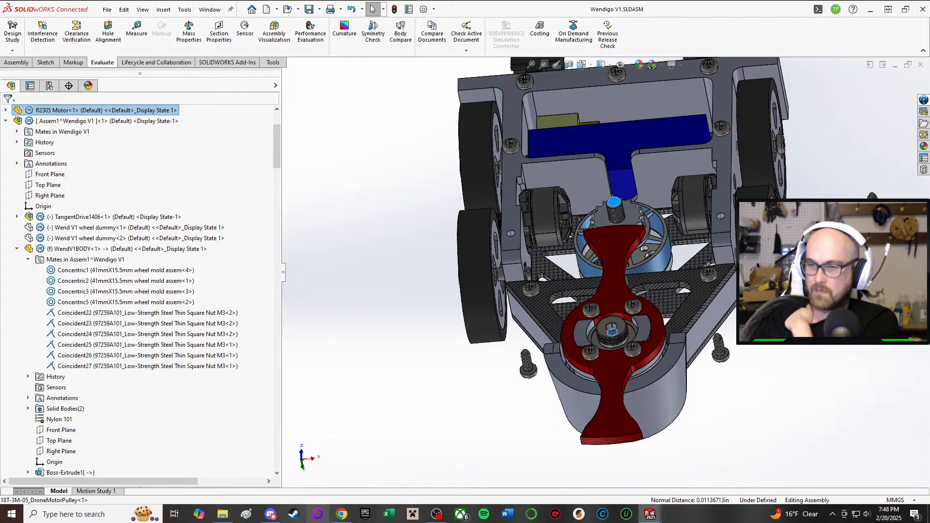
scroll(699, 289, "down", 3)
scroll(699, 288, "down", 2)
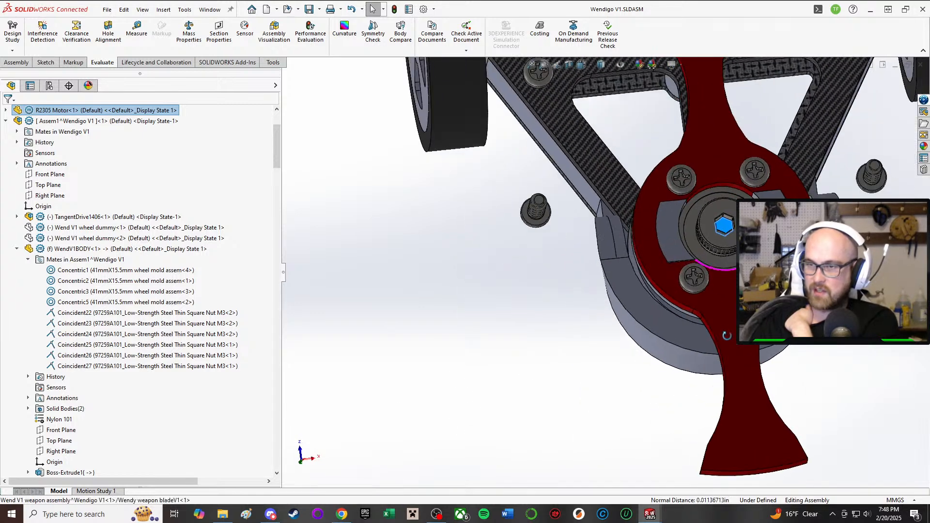
scroll(726, 294, "down", 2)
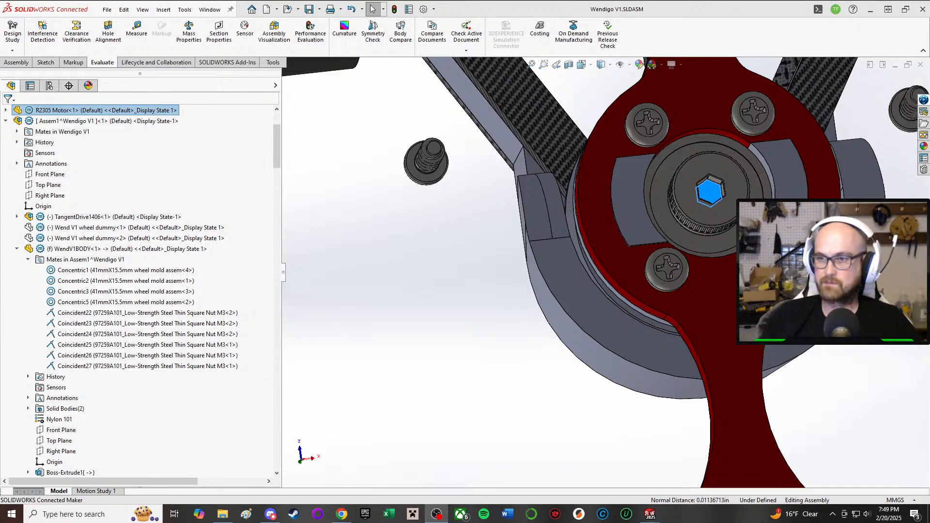
scroll(741, 266, "down", 1)
mouse_move(722, 257)
middle_mouse_down()
mouse_move(693, 299)
mouse_move(708, 335)
mouse_move(710, 259)
mouse_move(722, 245)
middle_mouse_up()
scroll(723, 245, "down", 2)
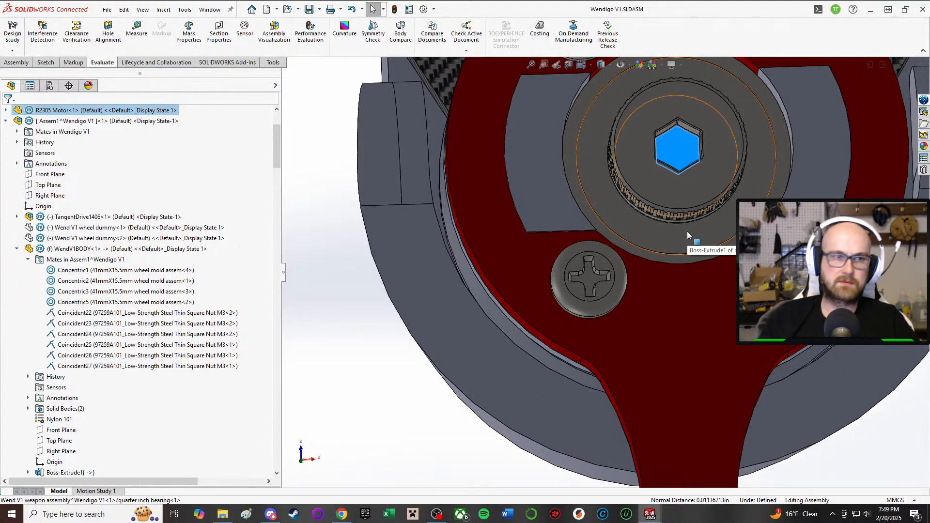
scroll(687, 231, "up", 6)
Step: Clear the selection and examine the opposite side of the robot, including the carbon-fibre plate with its cutouts, the wheels and the weapon nut
middle_click_drag(546, 218, 678, 227)
left_click(388, 193)
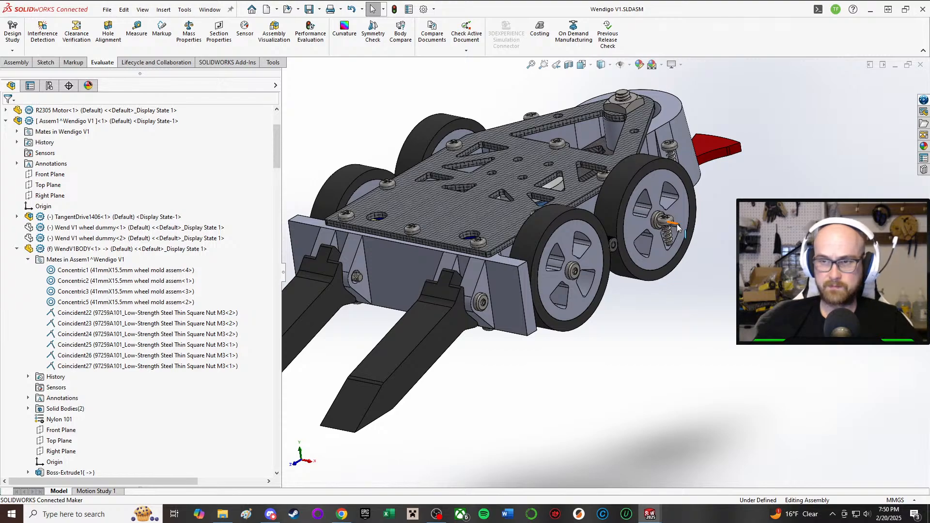
scroll(697, 257, "up", 2)
scroll(522, 210, "down", 8)
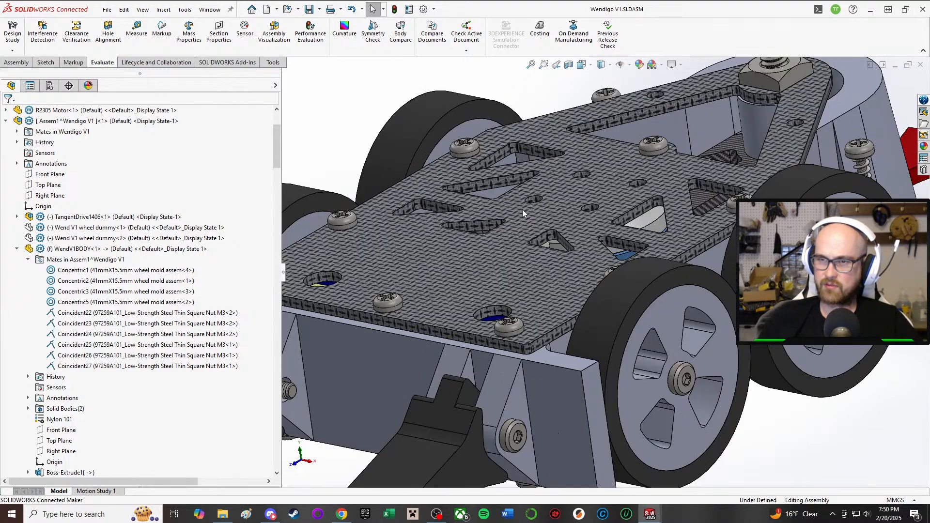
scroll(551, 247, "up", 8)
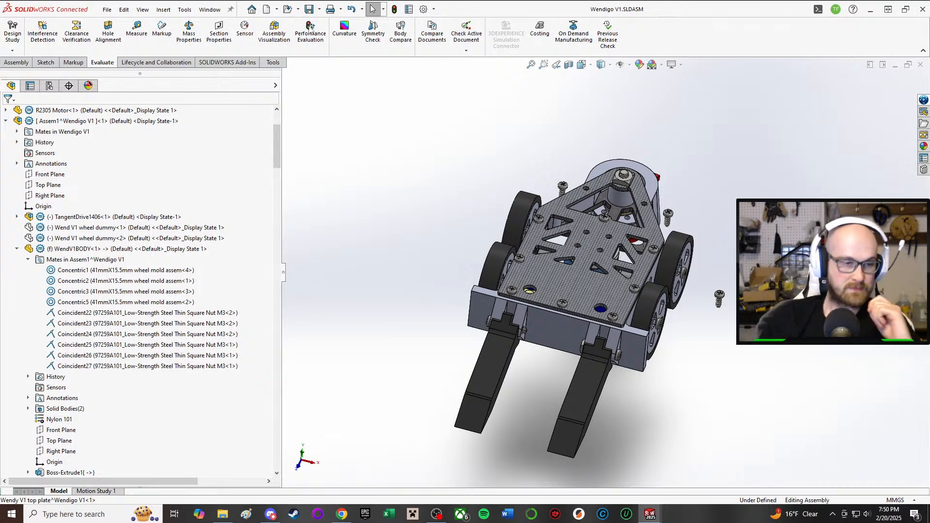
scroll(619, 233, "down", 5)
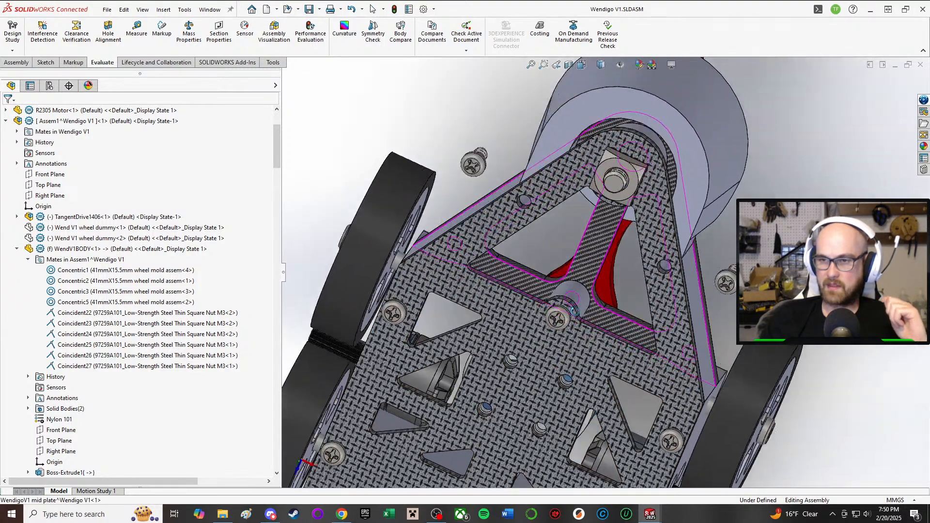
middle_click_drag(574, 312, 584, 118)
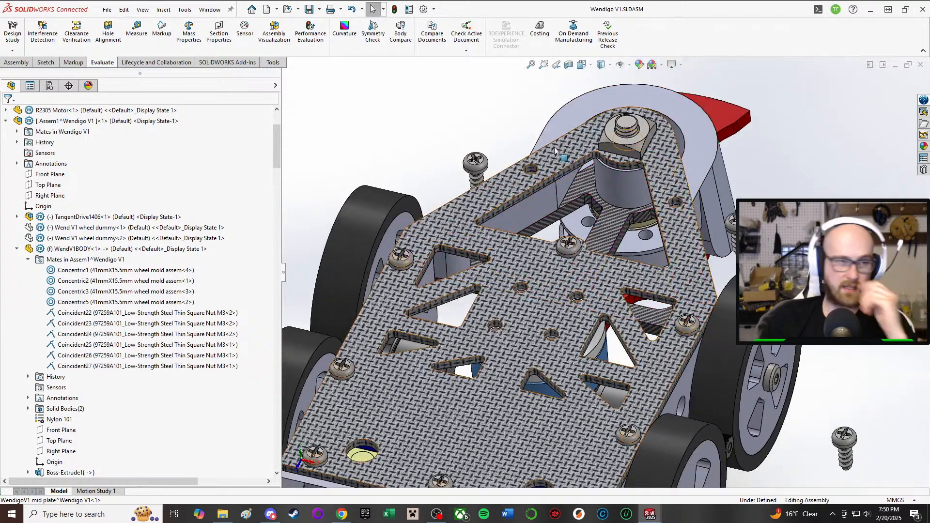